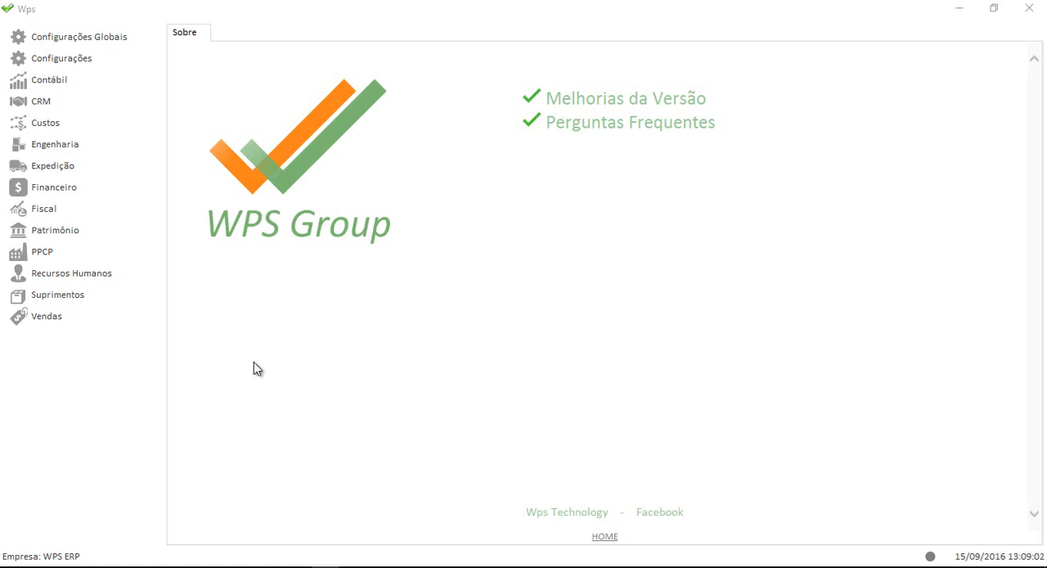
Open the Engenharia product register and expand the Componentes line down to its Industrializados group.
left_click(51, 148)
left_click(67, 167)
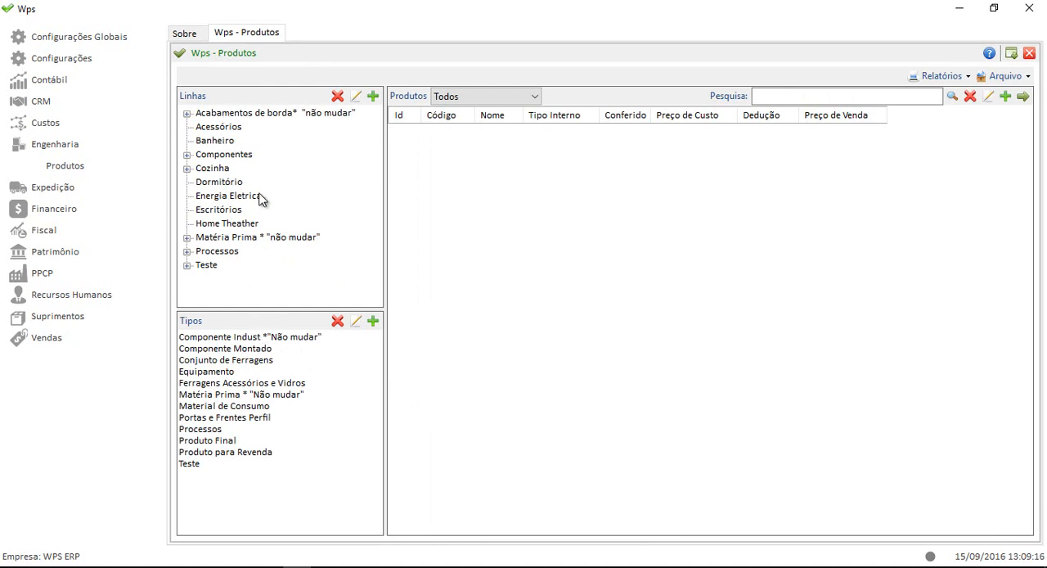
left_click(188, 155)
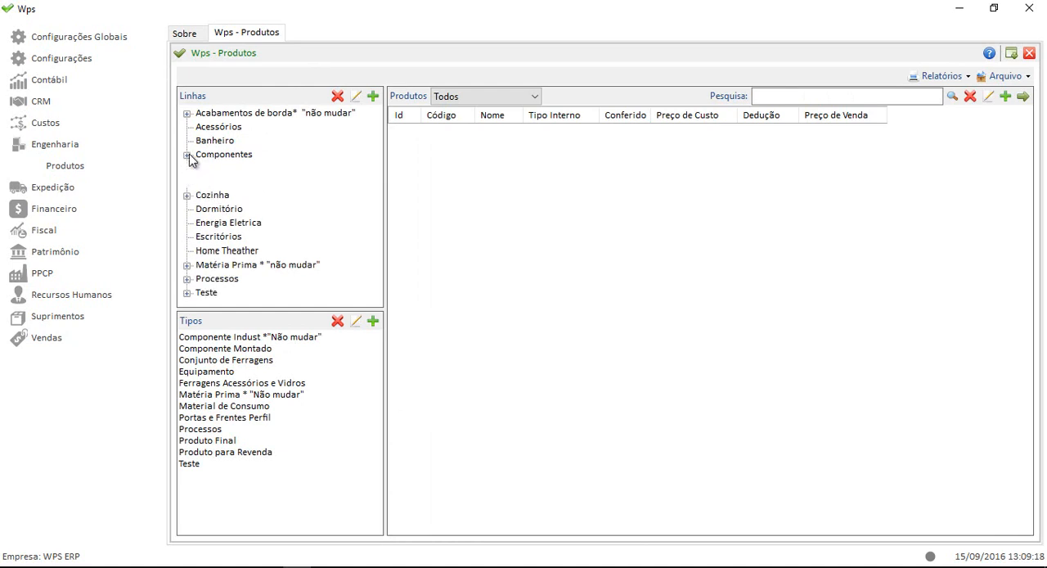
left_click(202, 182)
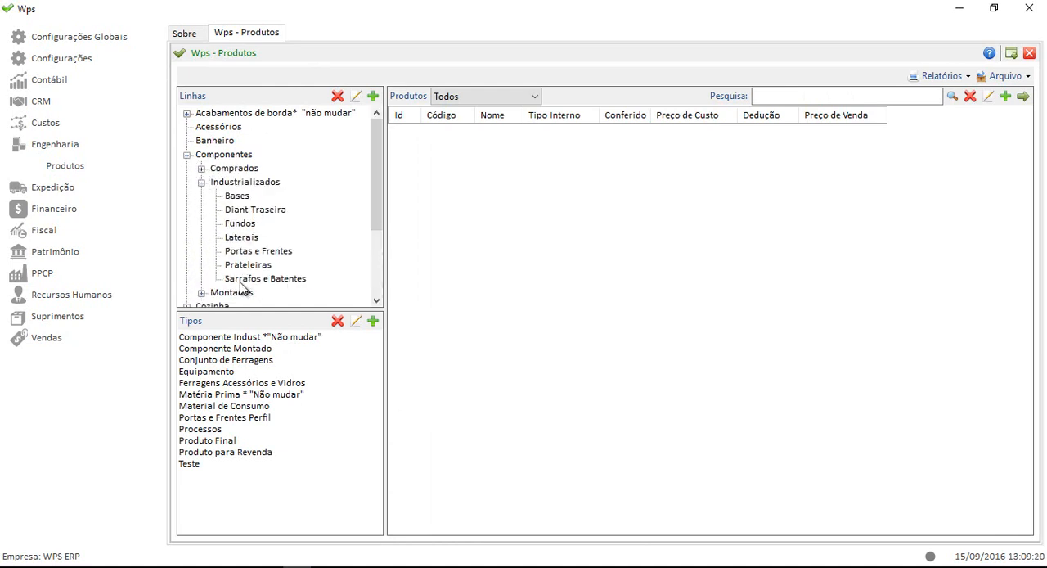
List the registered products of the Prateleiras and Bases subgroups under Industrializados.
left_click(239, 198)
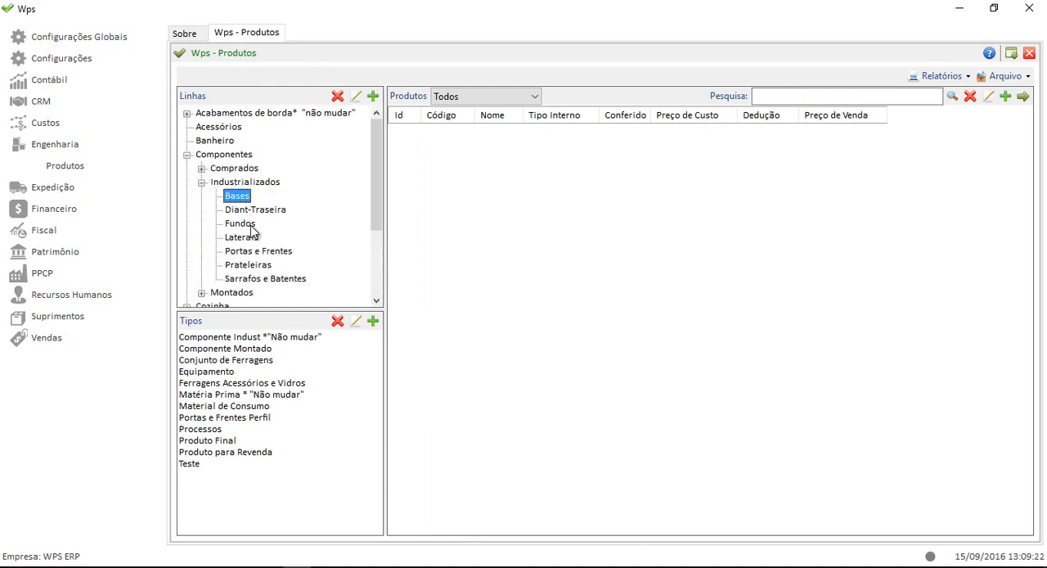
left_click(262, 266)
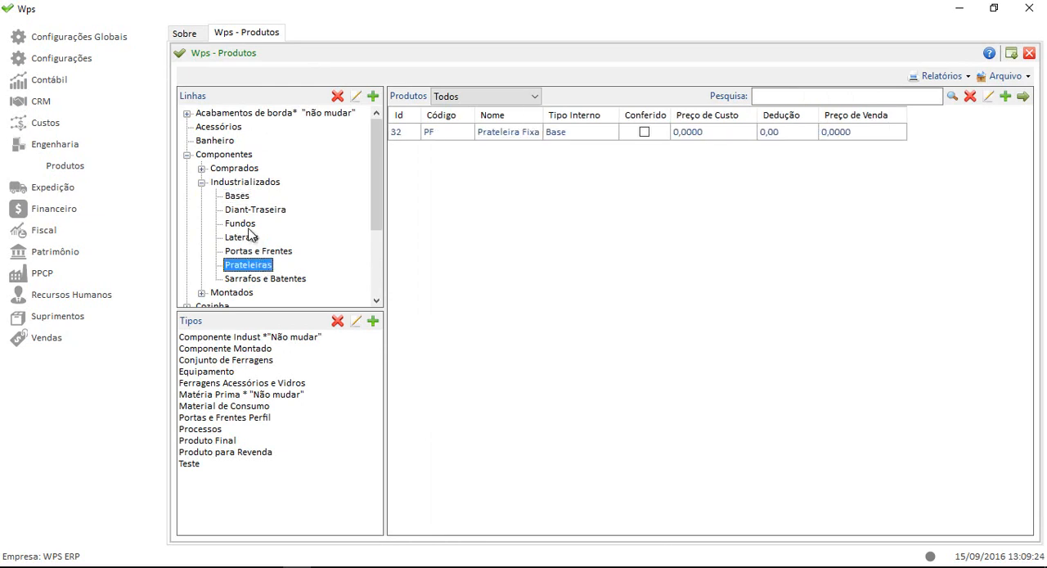
left_click(241, 197)
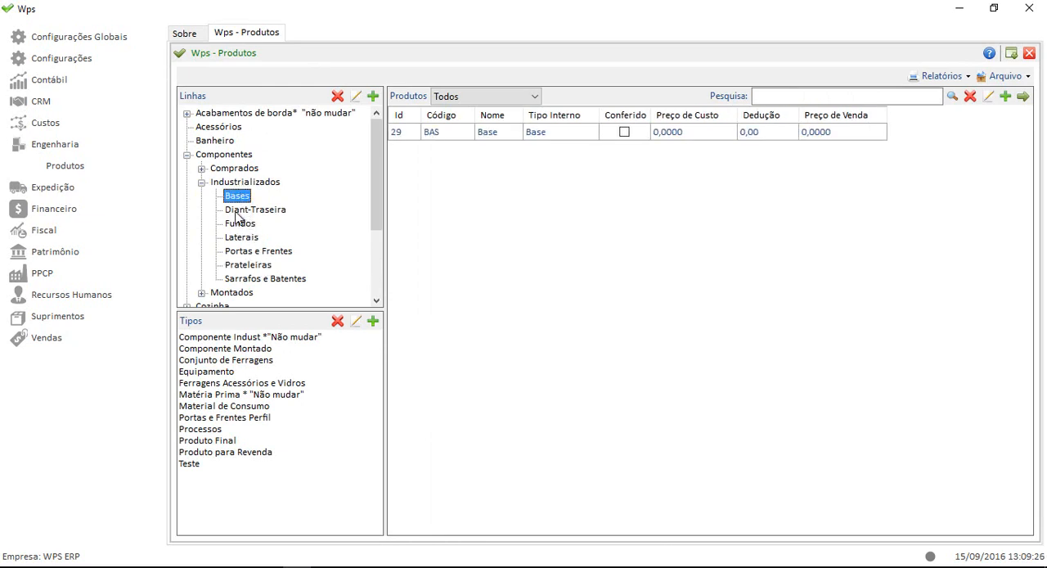
Start a new product registration with Base as its internal type.
left_click(263, 338)
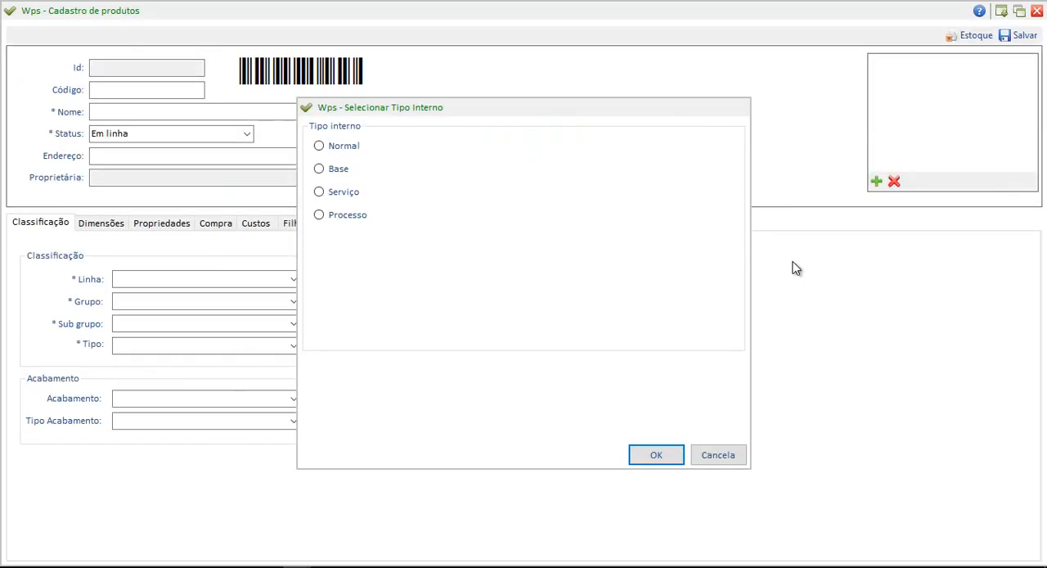
left_click(351, 171)
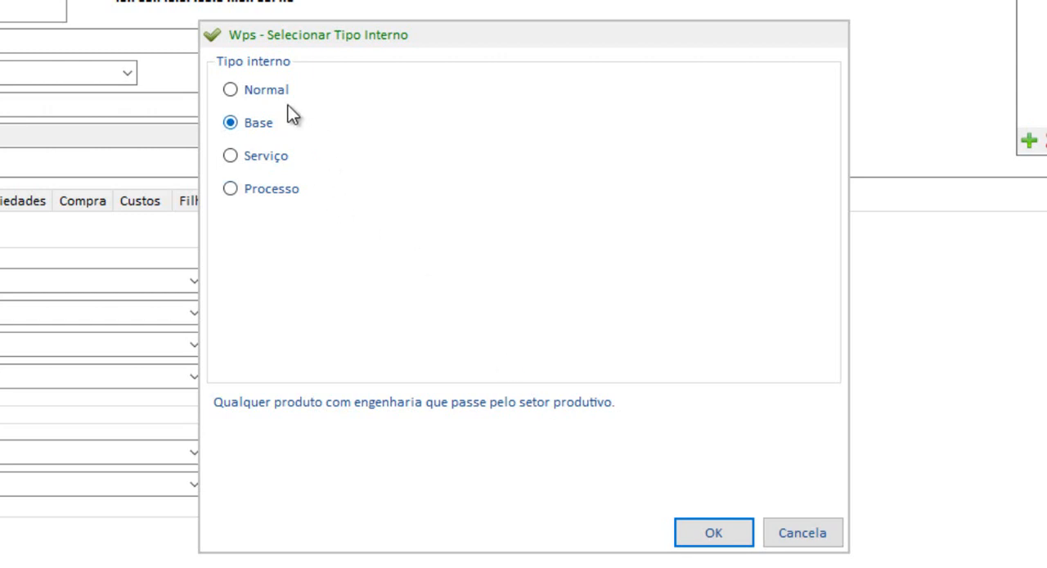
left_click(727, 525)
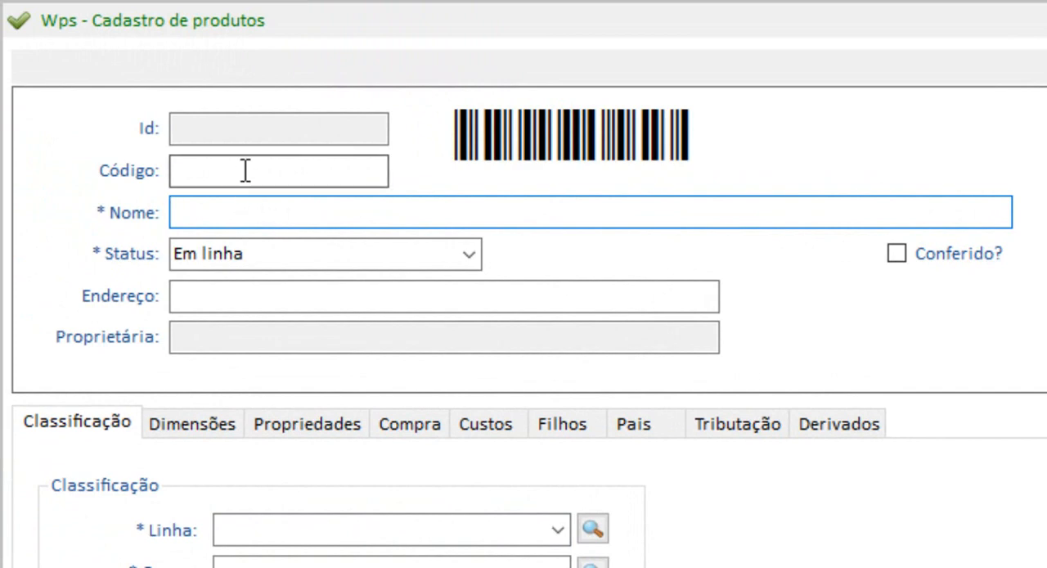
left_click(246, 170)
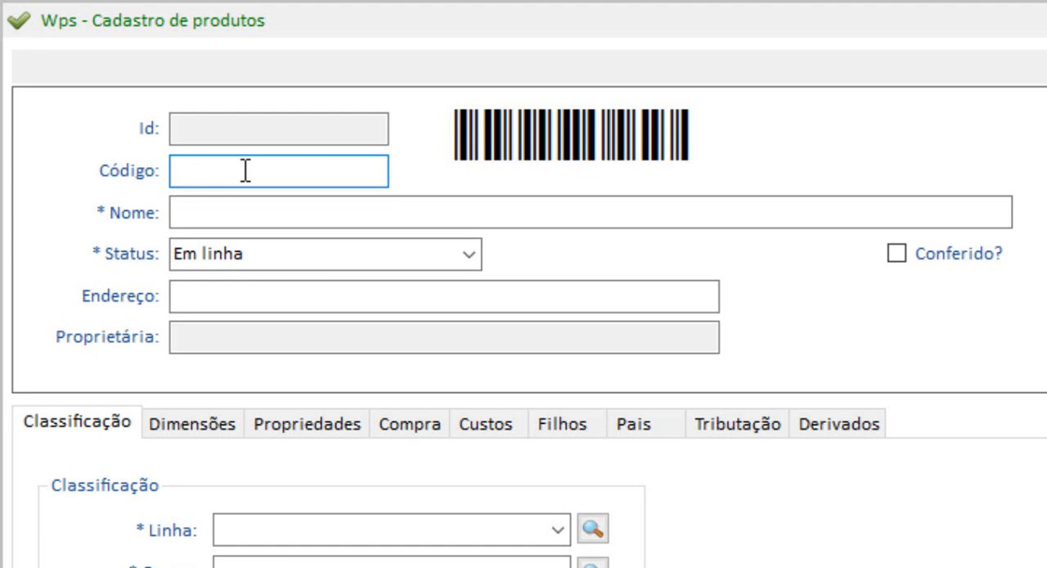
type("B")
key("BackSpace")
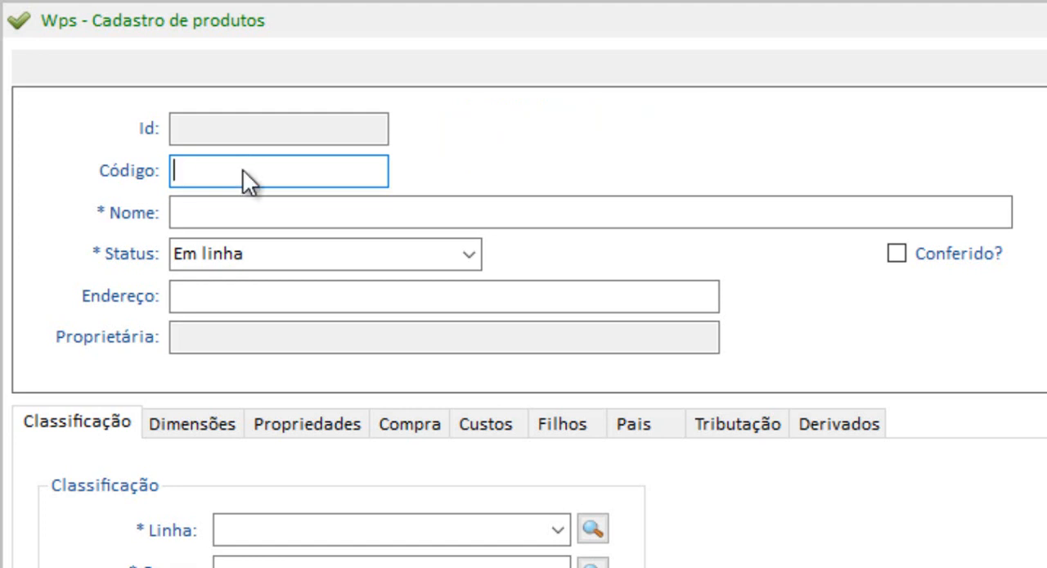
Enter "Base c/ Canal" as the new product's name.
left_click(299, 210)
type("Ba")
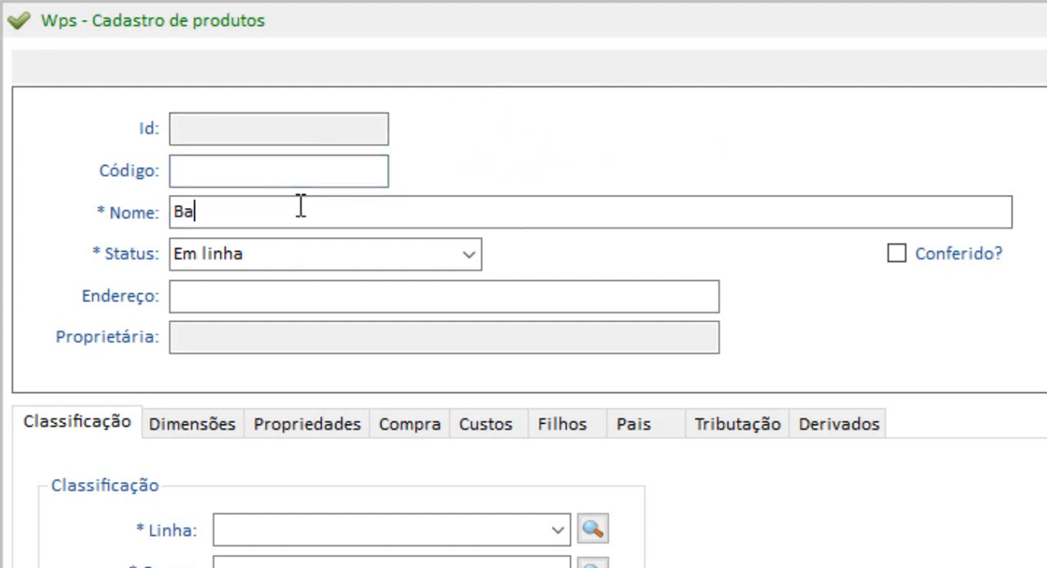
type("se c/ Canal")
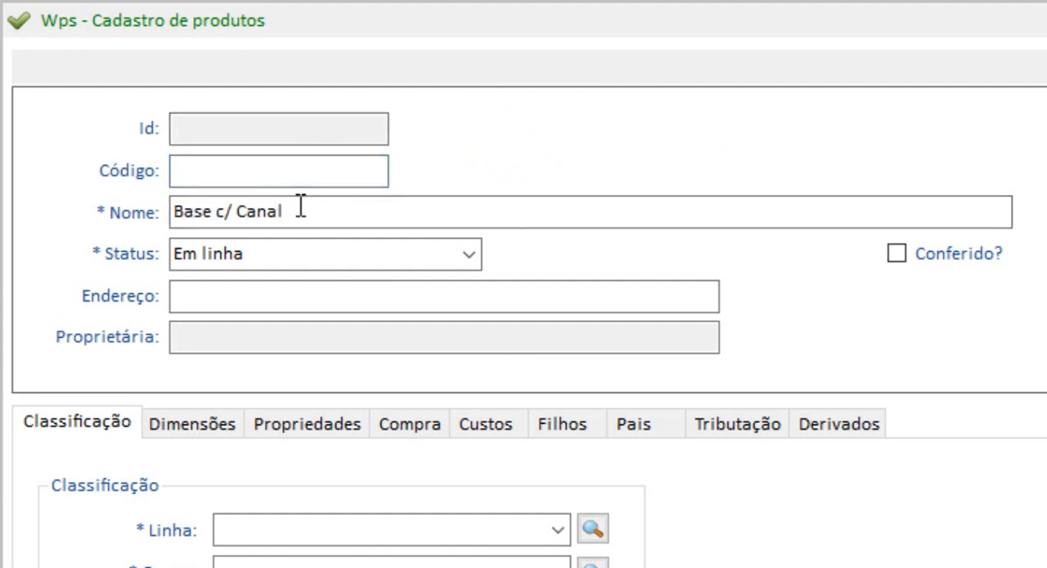
Replace "Canal" with "Rasgo" in the product name so it reads "Base c/ Rasgo".
key("BackSpace")
key("BackSpace")
key("BackSpace")
key("BackSpace")
key("BackSpace")
type("rasgo")
key("Left")
key("Left")
key("Left")
key("Left")
key("BackSpace")
type("R")
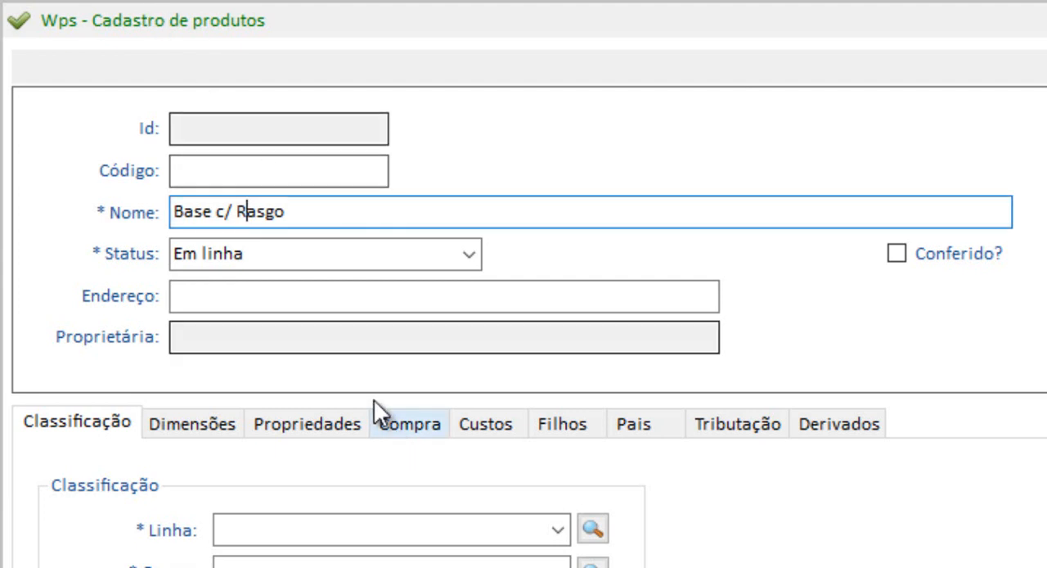
Set the product code to BASRAS.
left_click_drag(306, 213, 19, 203)
left_click(197, 162)
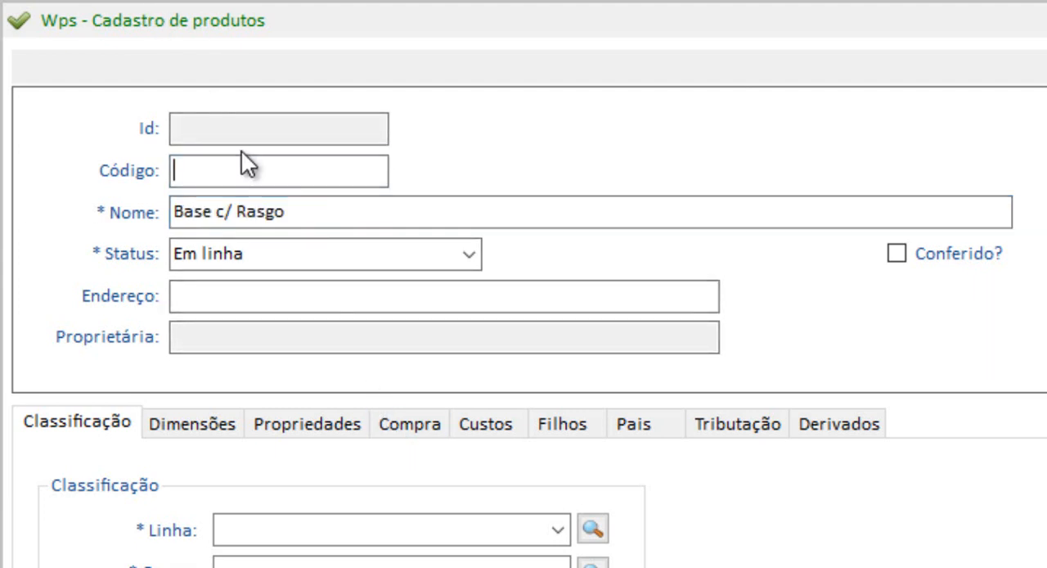
type("B")
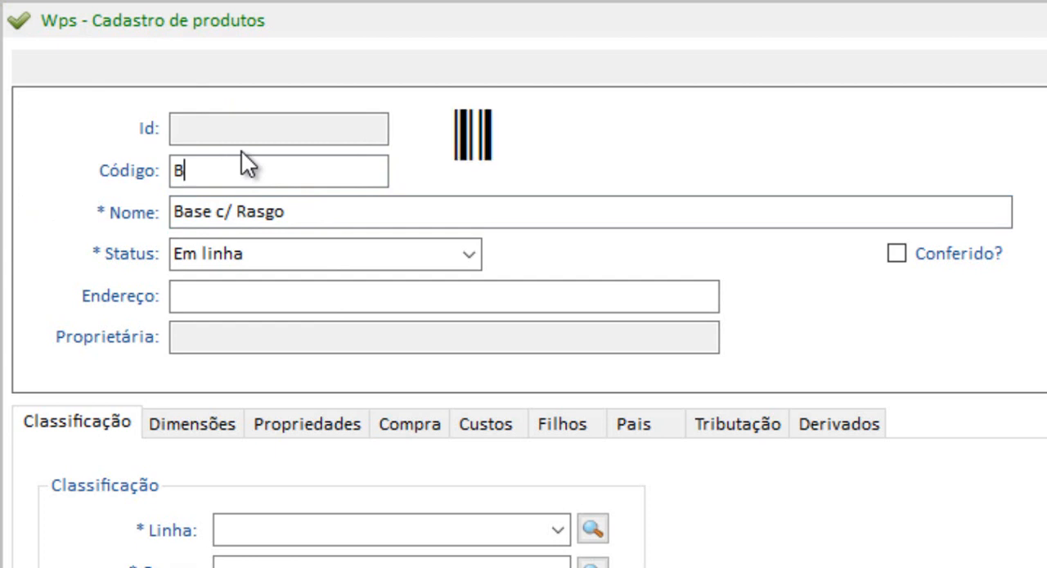
type("ASRAS")
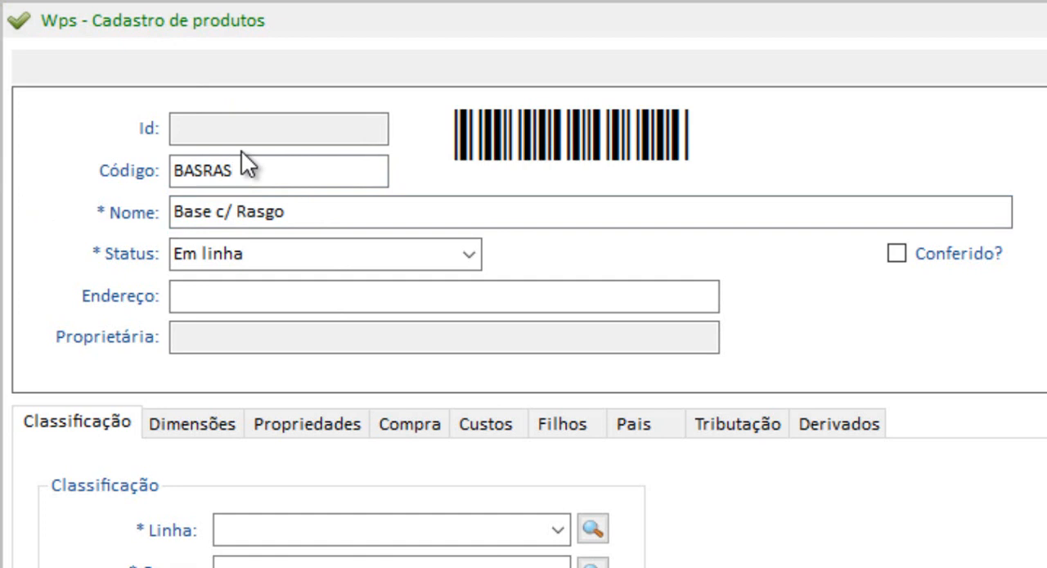
Try the shorter product codes BR and BARA, and restore the code BASRAS.
key("BackSpace")
key("BackSpace")
key("BackSpace")
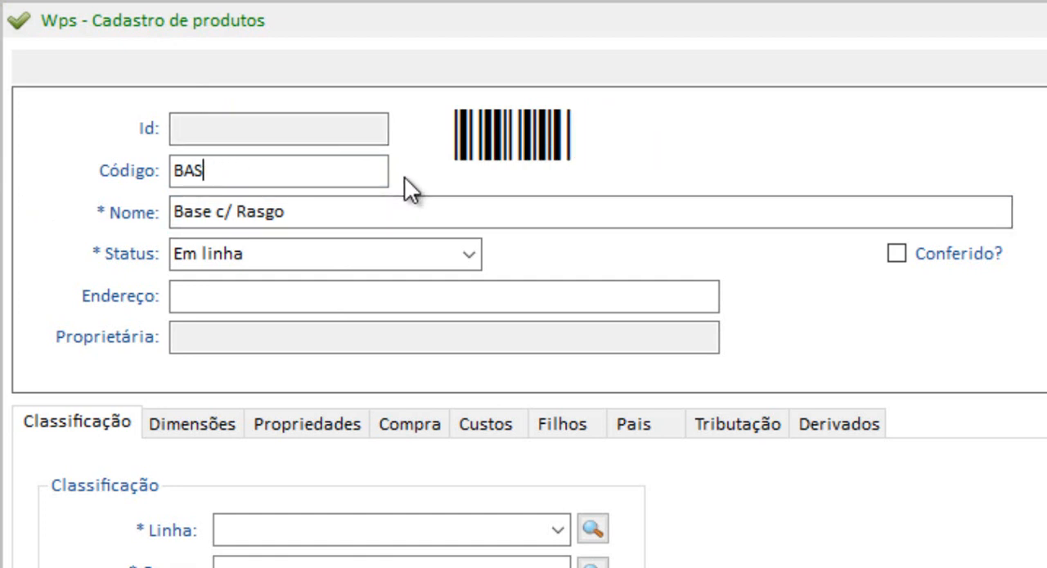
key("BackSpace")
key("BackSpace")
type("R")
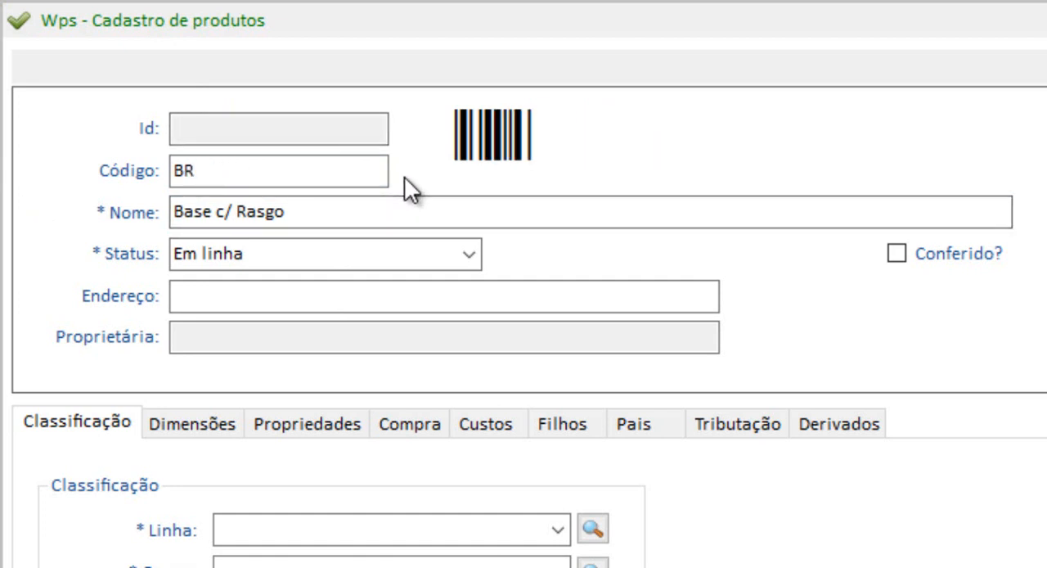
key("BackSpace")
type("A")
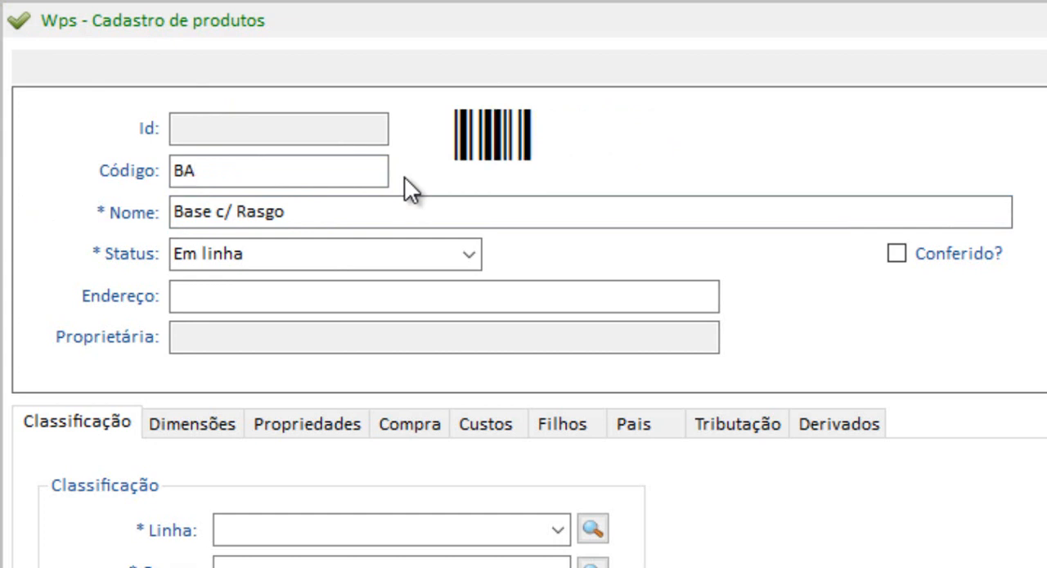
type("RA")
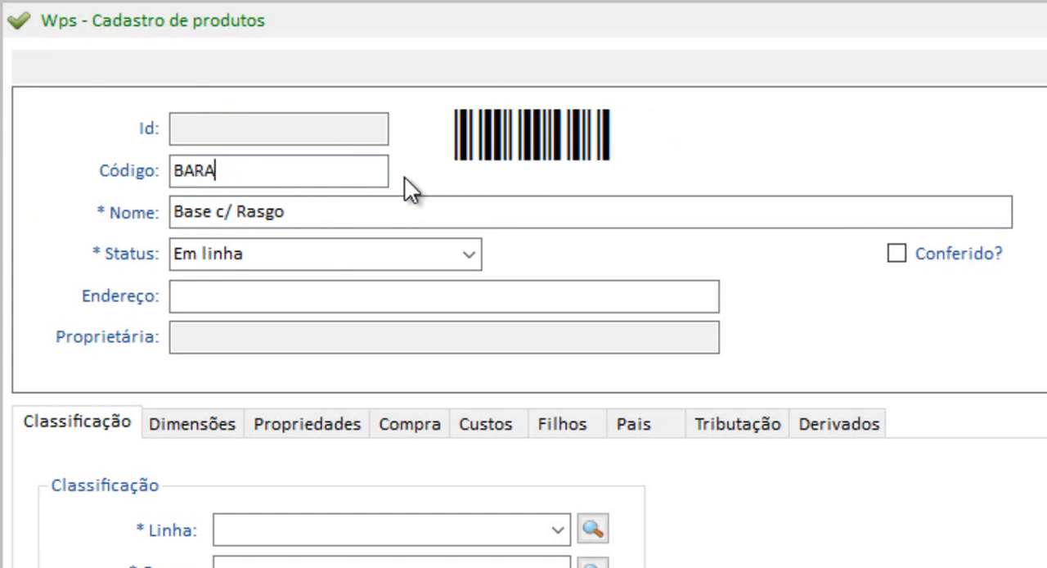
key("BackSpace")
key("BackSpace")
key("BackSpace")
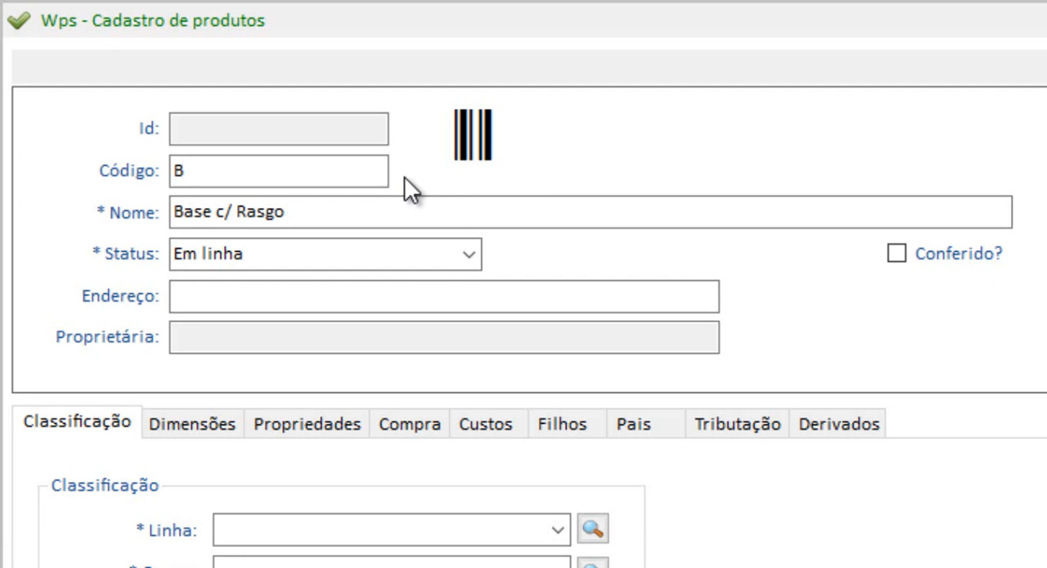
type("AS")
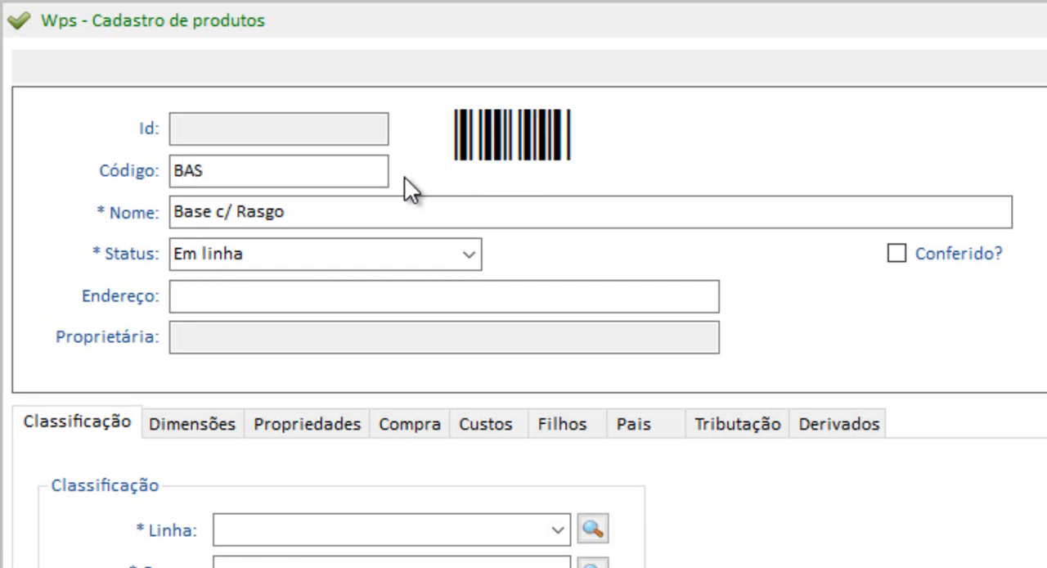
type("RAS")
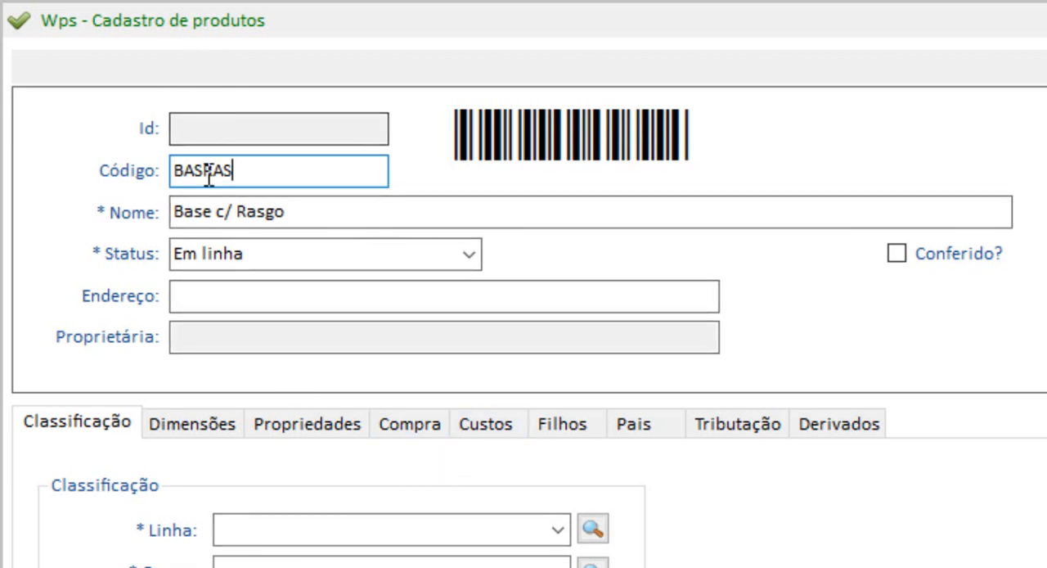
Classify the product under line Componentes, group Industrializados and subgroup Bases.
left_click(385, 290)
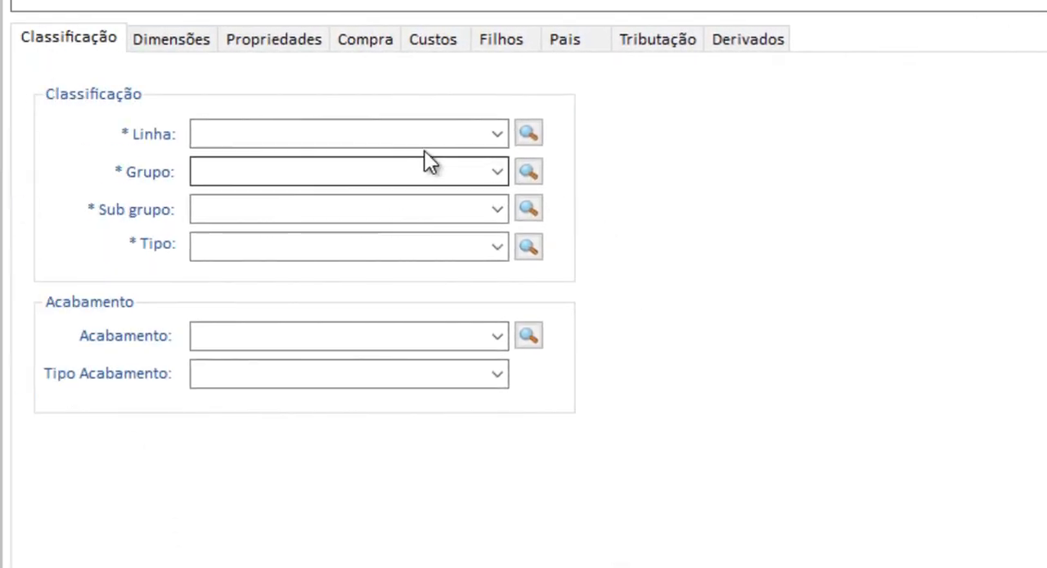
left_click(496, 141)
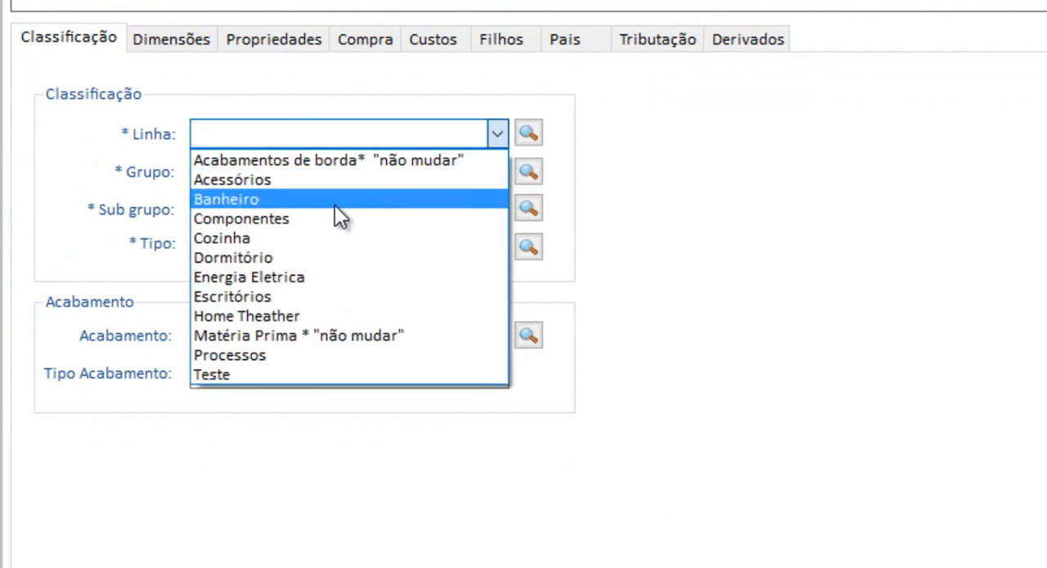
left_click(302, 215)
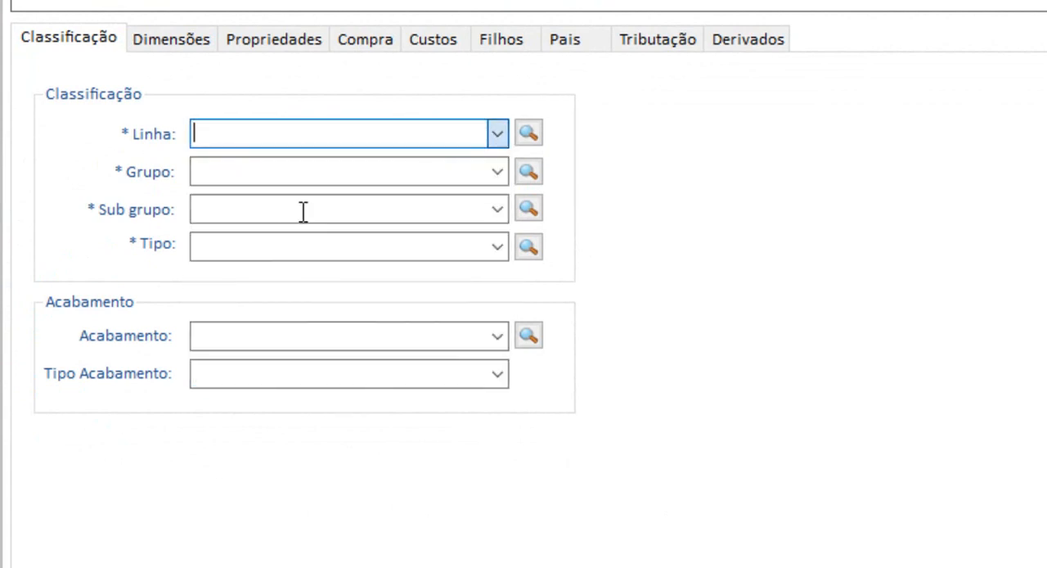
left_click(496, 172)
left_click(260, 214)
left_click(496, 209)
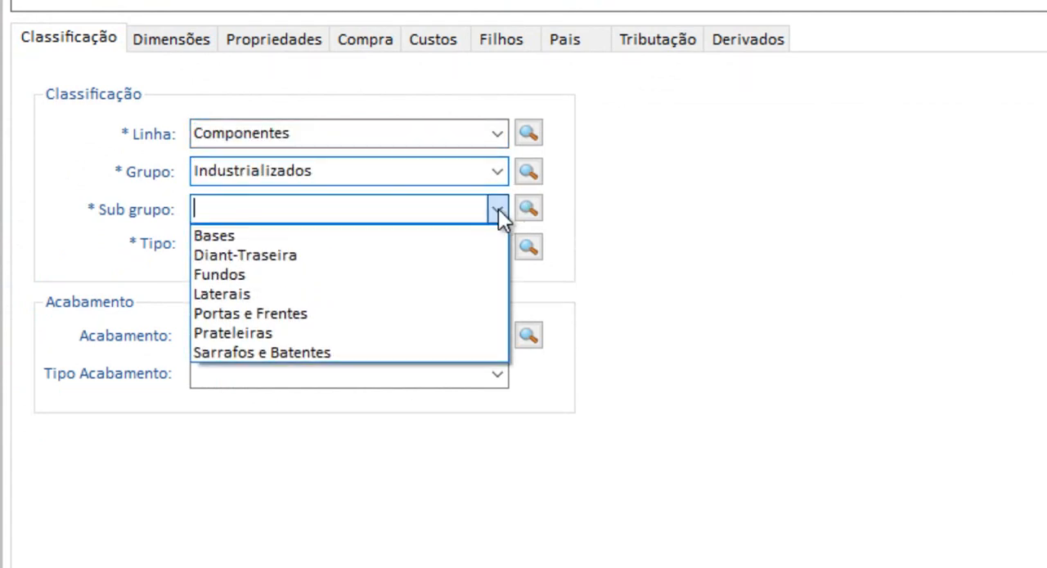
left_click(214, 234)
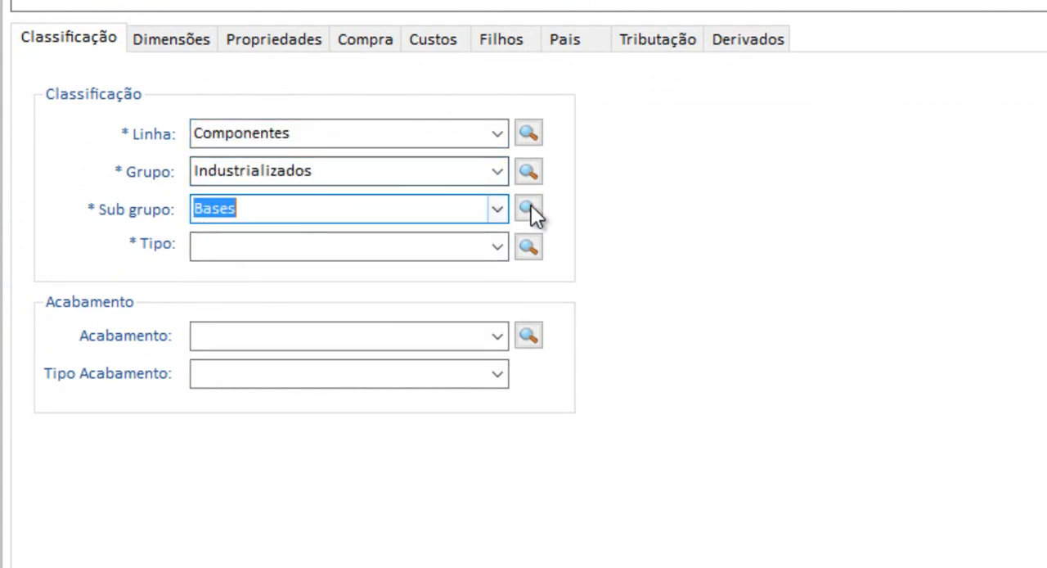
Check the available subgroups while keeping Bases, and set the product type to Componente Indust *"Não mudar".
left_click(497, 209)
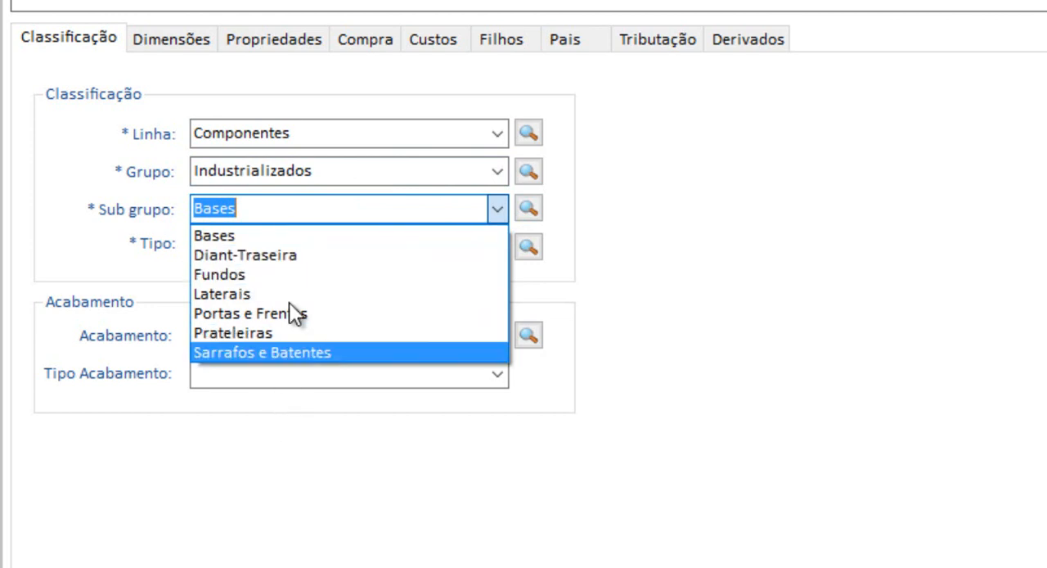
left_click(301, 211)
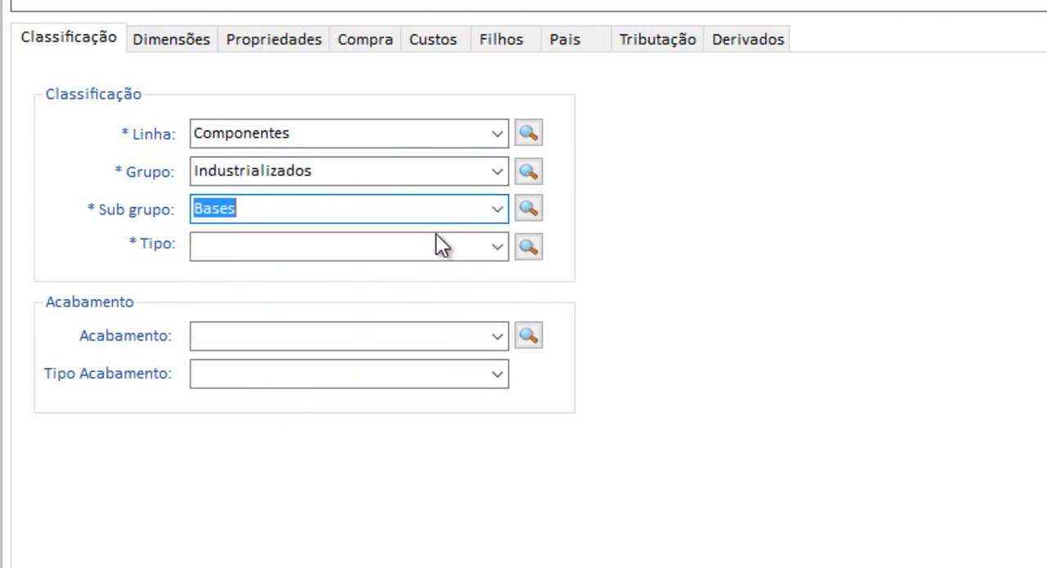
left_click(498, 247)
left_click(401, 266)
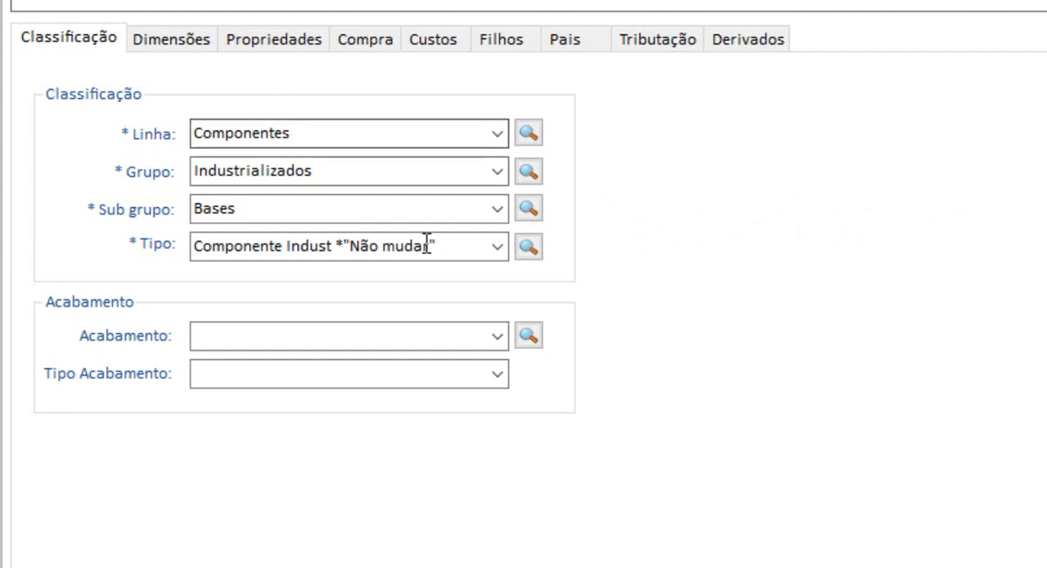
Review the mandatory Linha, Grupo, Sub grupo and Tipo fields of the product's classification.
left_click(399, 245)
left_click(326, 137)
left_click(330, 171)
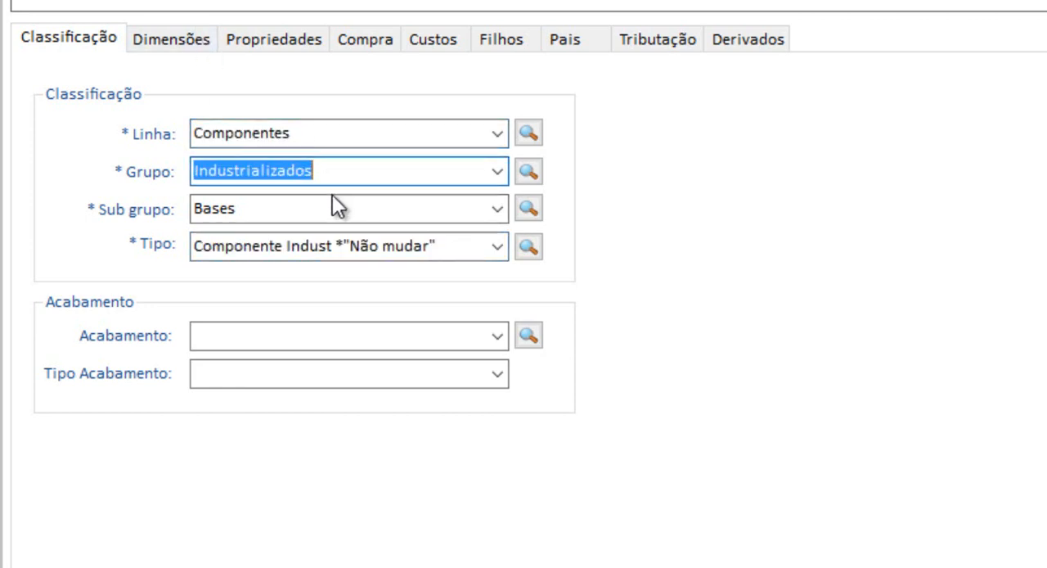
left_click(341, 243)
left_click(342, 210)
left_click(341, 173)
left_click(339, 139)
left_click(340, 173)
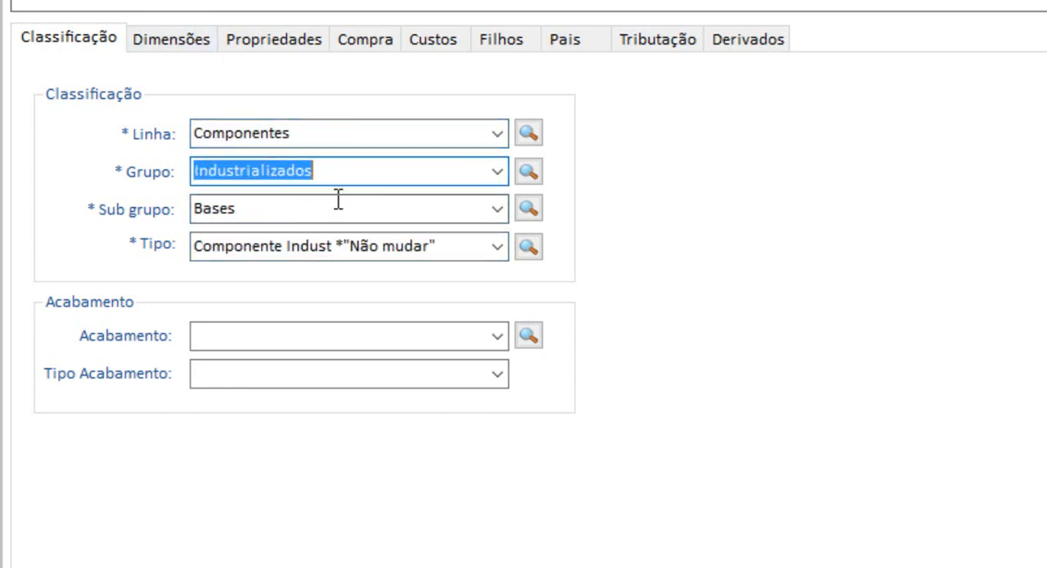
left_click(338, 207)
left_click(345, 173)
left_click(353, 138)
left_click(352, 173)
left_click(352, 206)
left_click(350, 172)
left_click(342, 135)
left_click(360, 245)
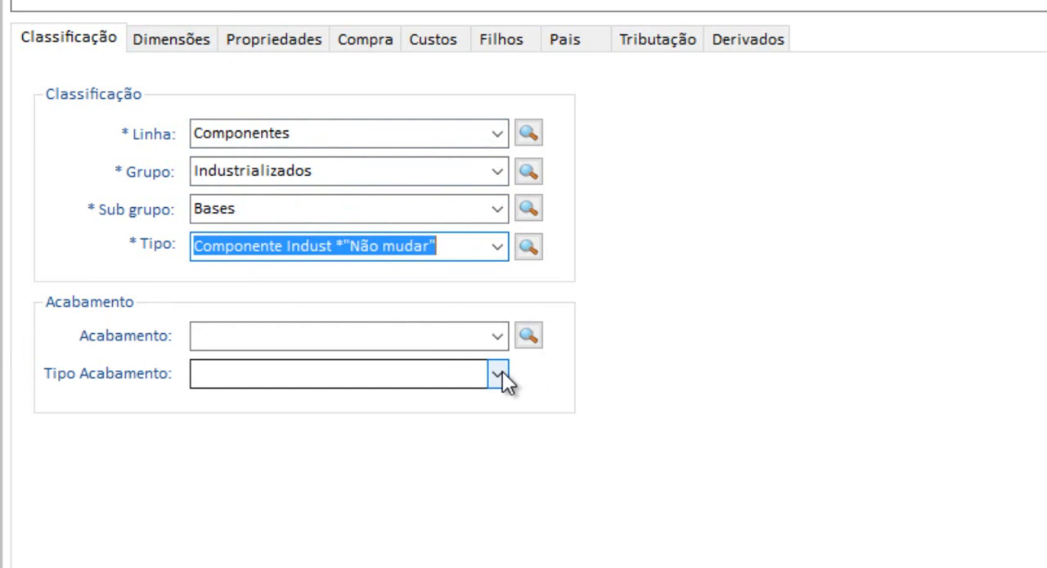
Review the product's optional finish fields and its standard, limit and suggested dimension fields.
left_click(466, 339)
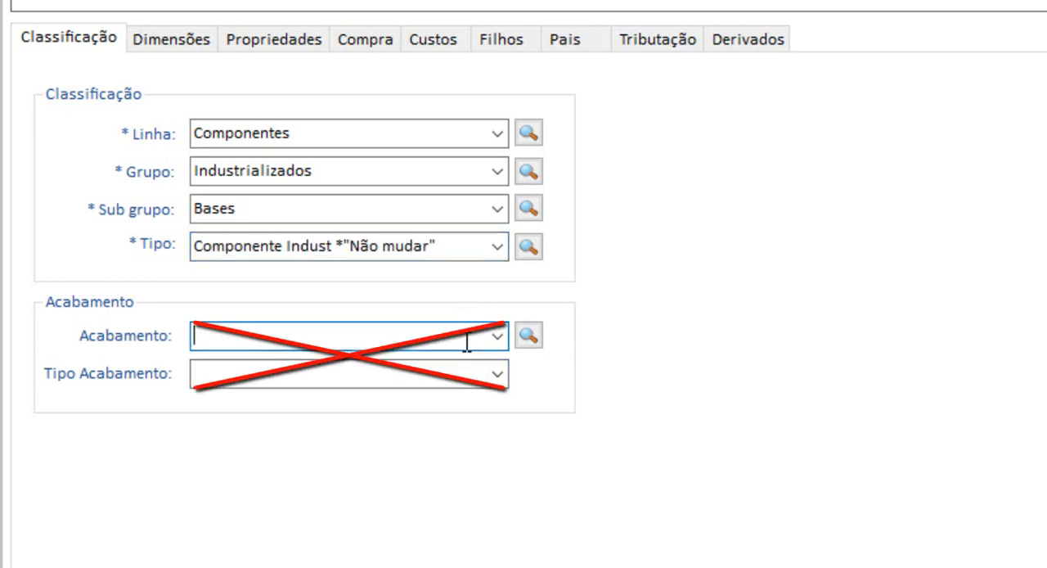
left_click(204, 42)
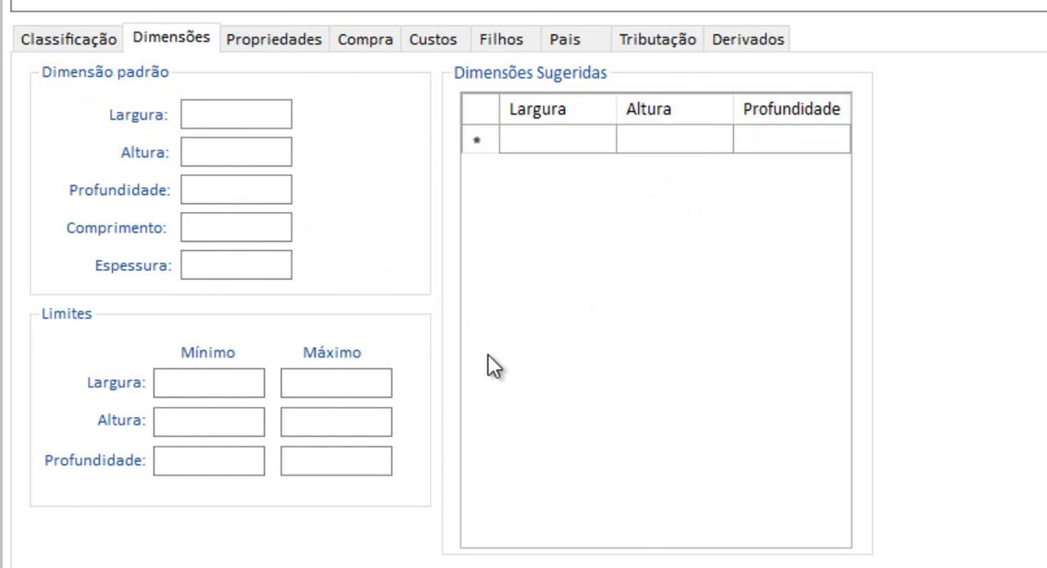
Set the product's machining codes to BASRAS-A for Código A and BASRAS-B for Código B.
left_click(273, 39)
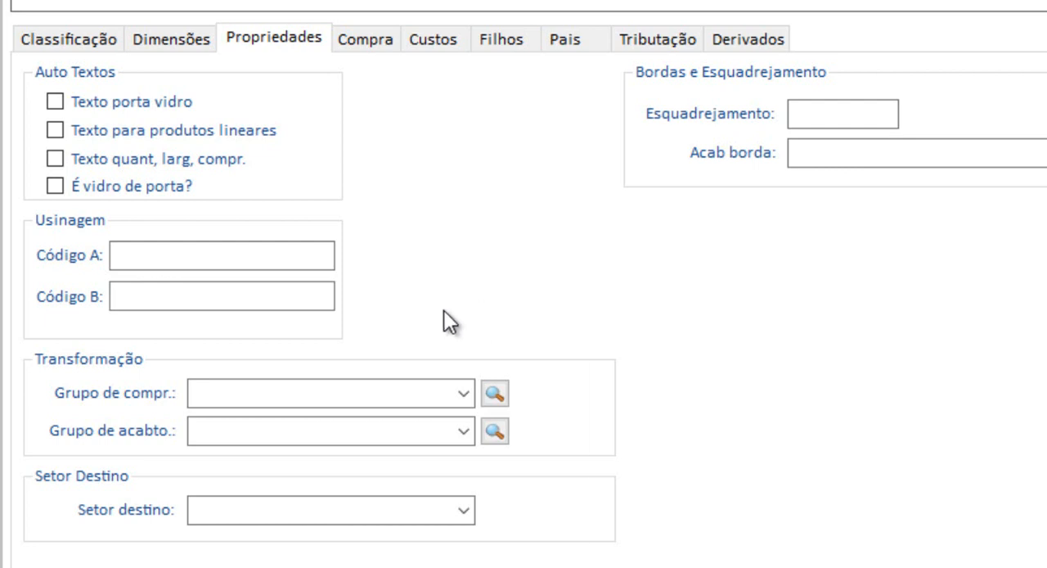
left_click(269, 254)
left_click(253, 300)
left_click(258, 259)
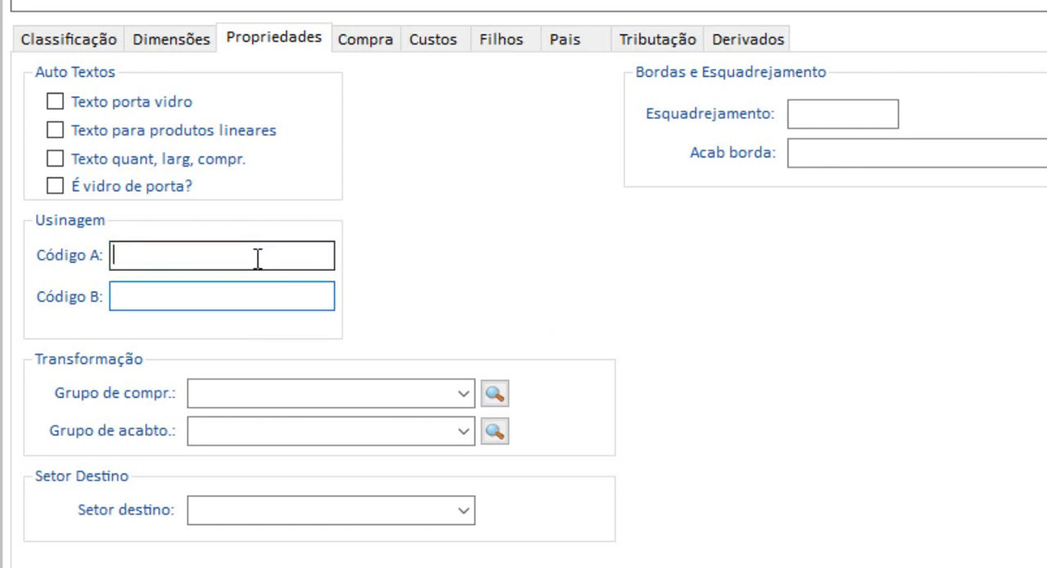
left_click(250, 288)
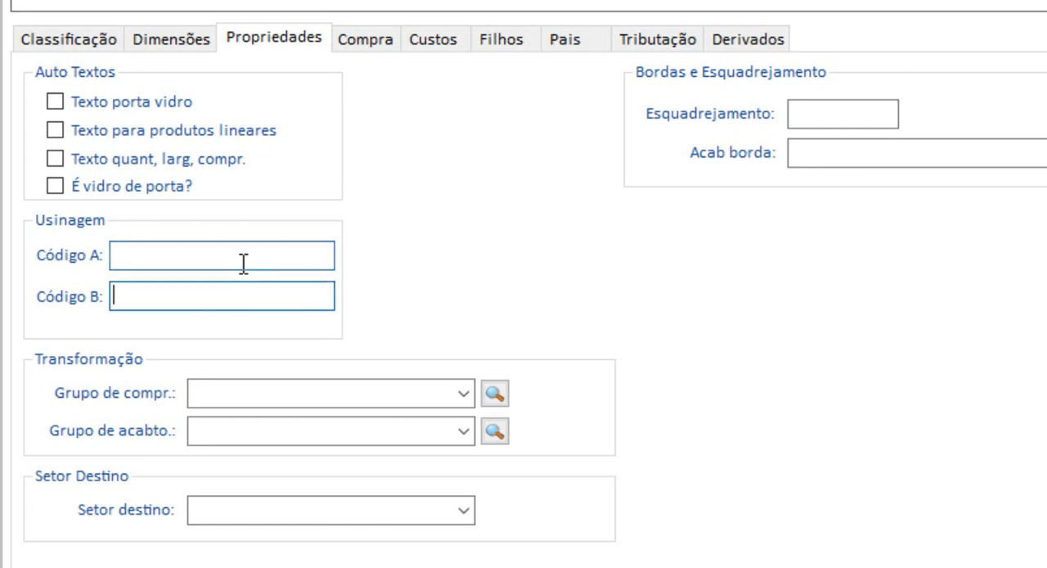
left_click(243, 262)
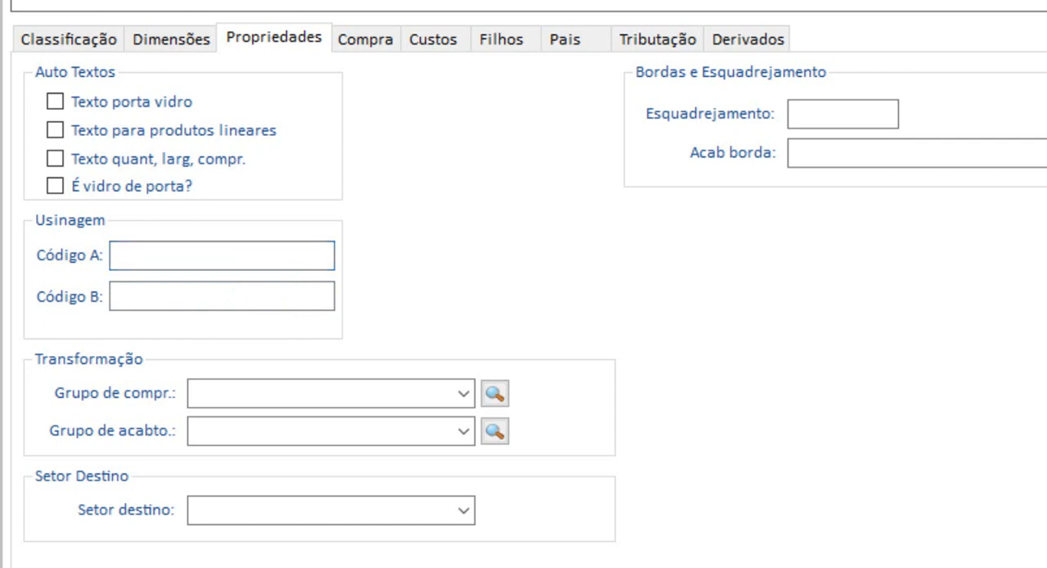
type("BASRAS")
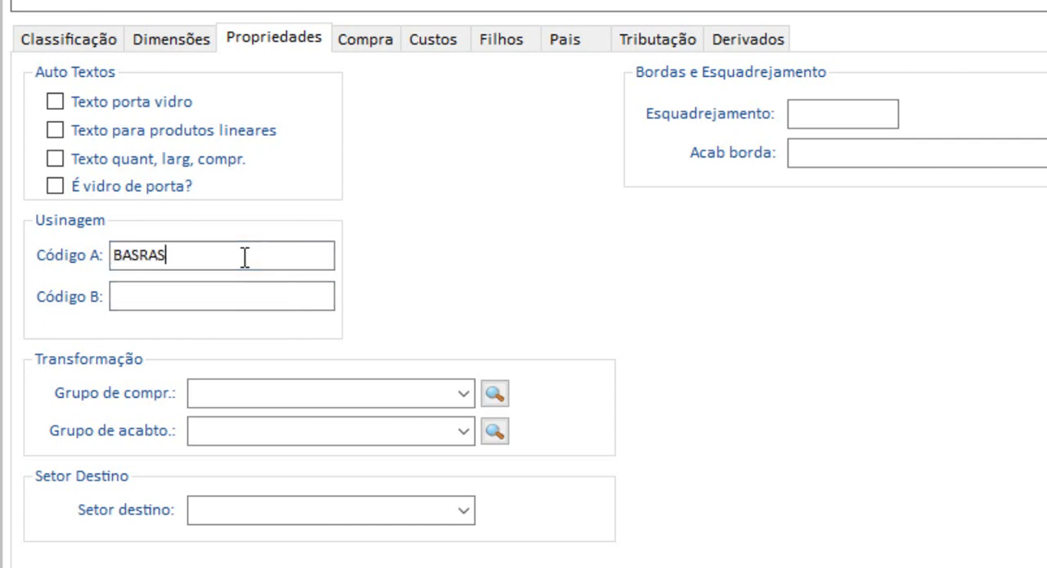
type("-A")
left_click(187, 294)
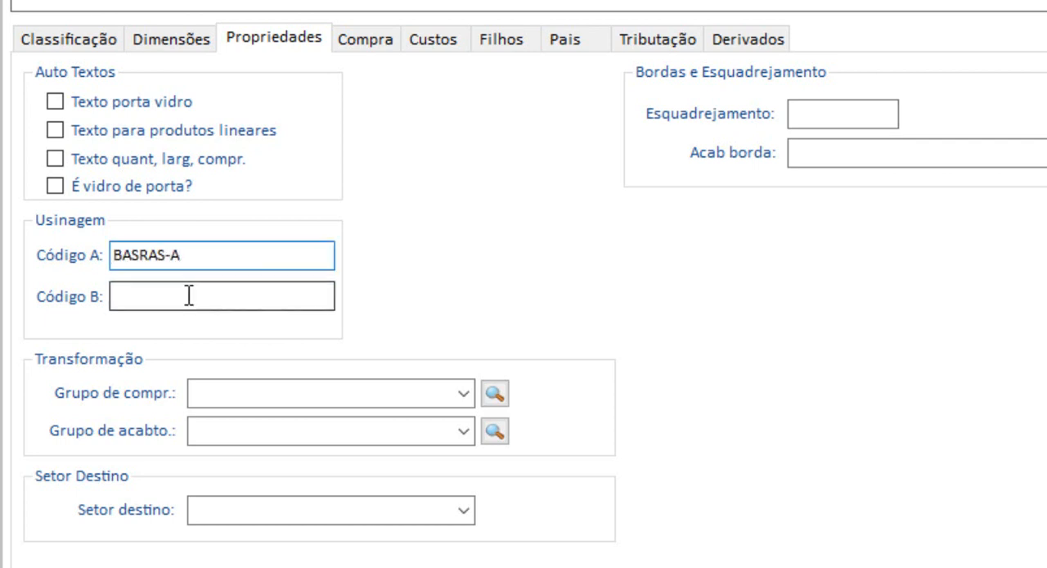
type("BASRAS-B")
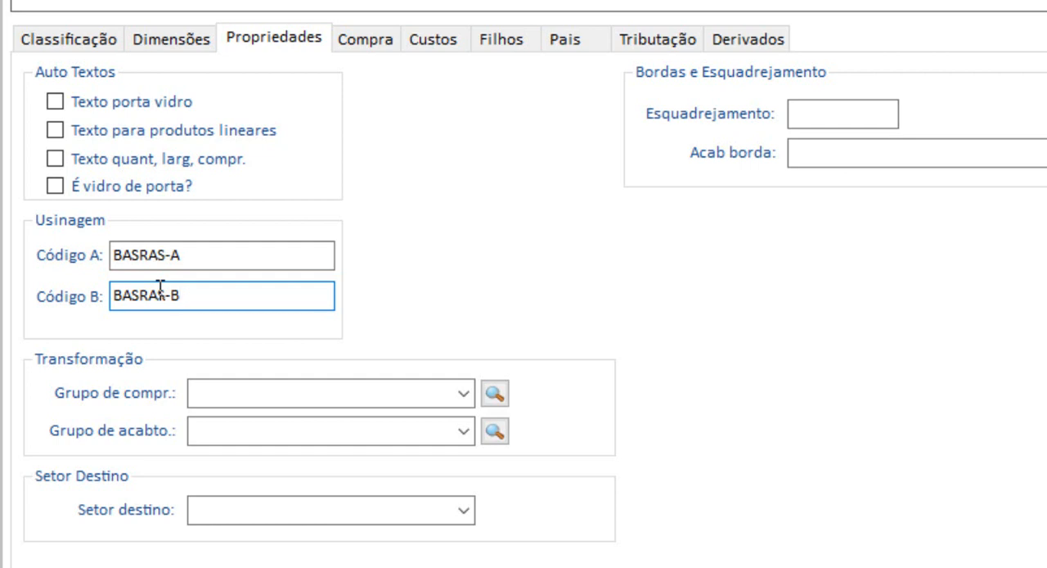
left_click(191, 257)
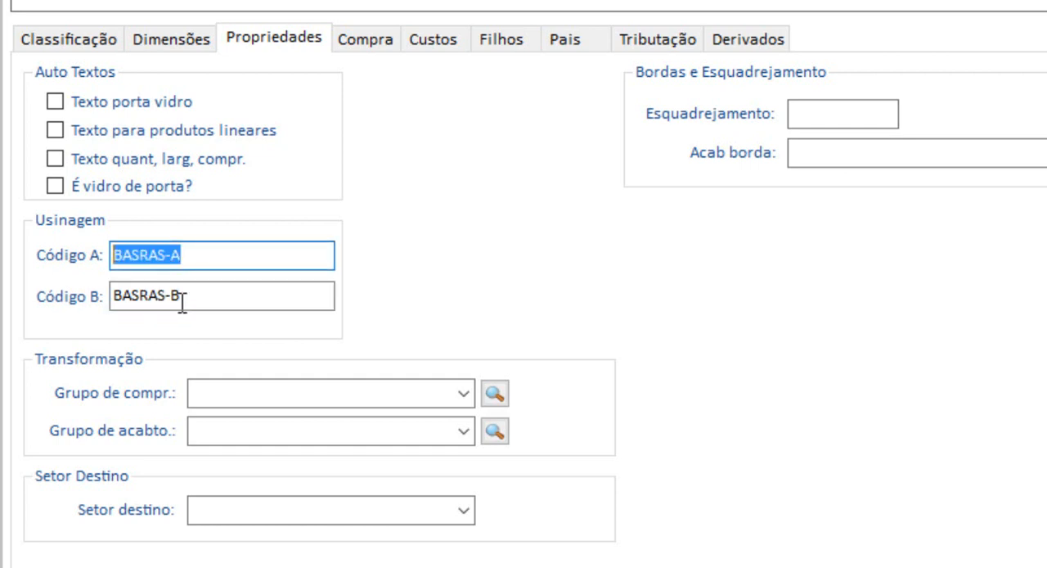
left_click(209, 299)
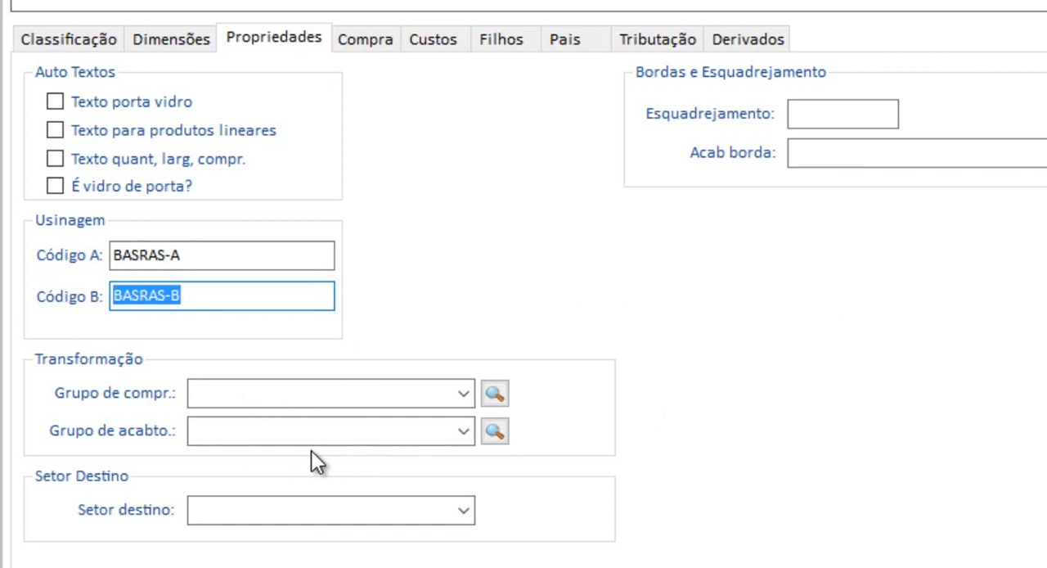
Set the product's destination sector to Montagem Caixa and its edge finish (Acab borda) to 2C.
left_click(468, 509)
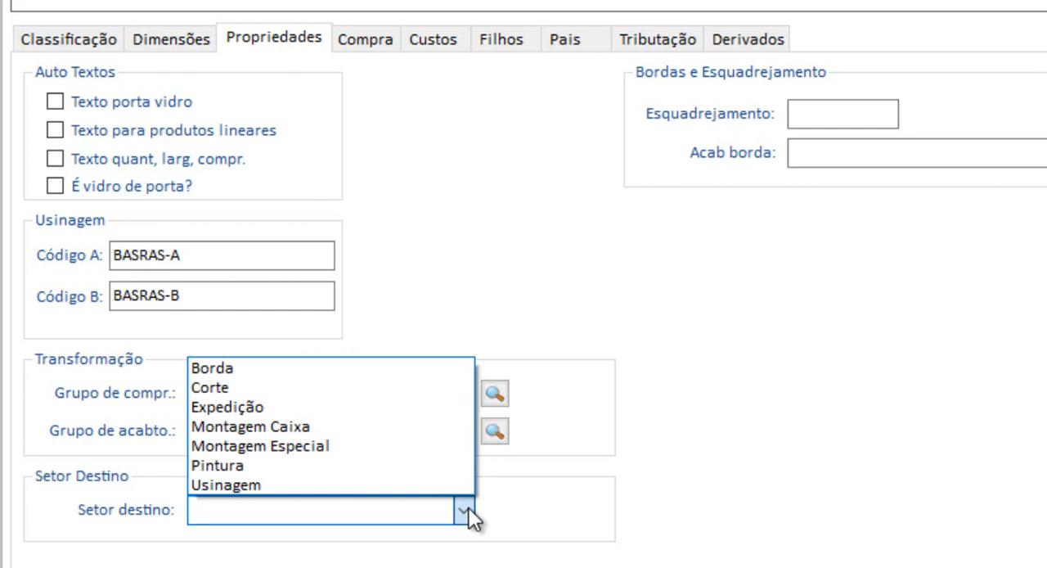
left_click(340, 429)
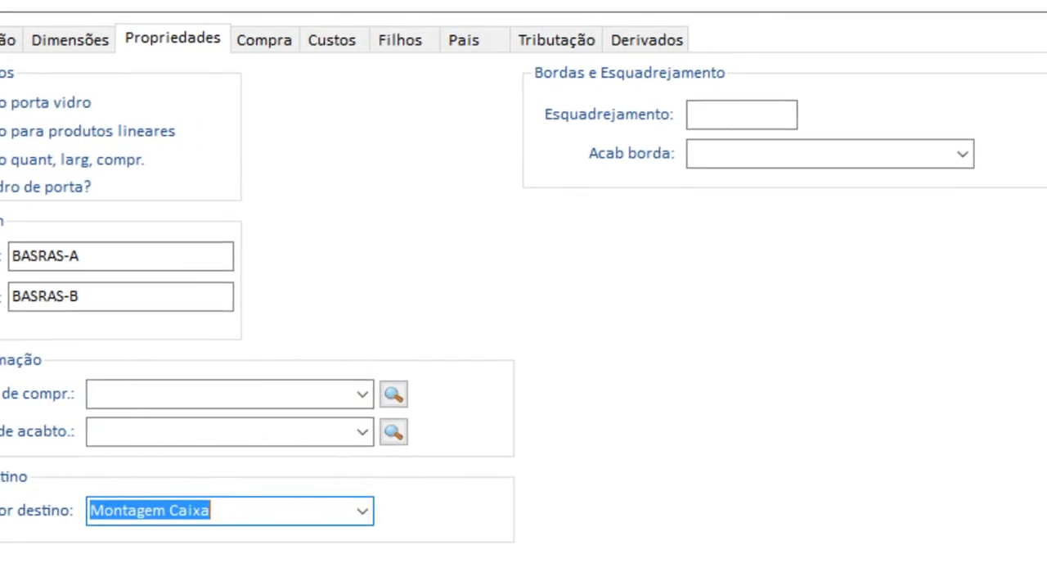
left_click(853, 118)
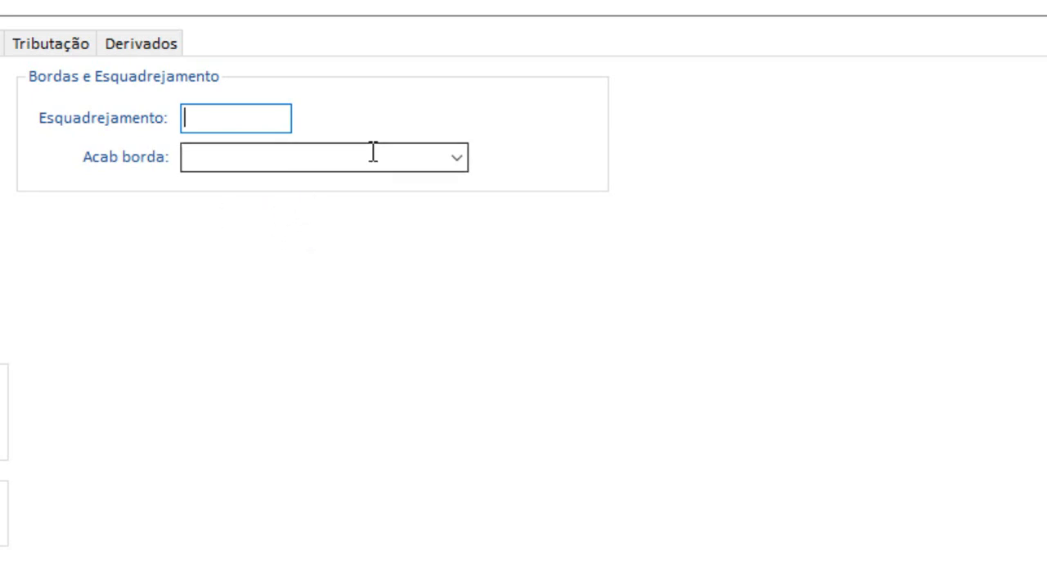
left_click(409, 158)
left_click(458, 162)
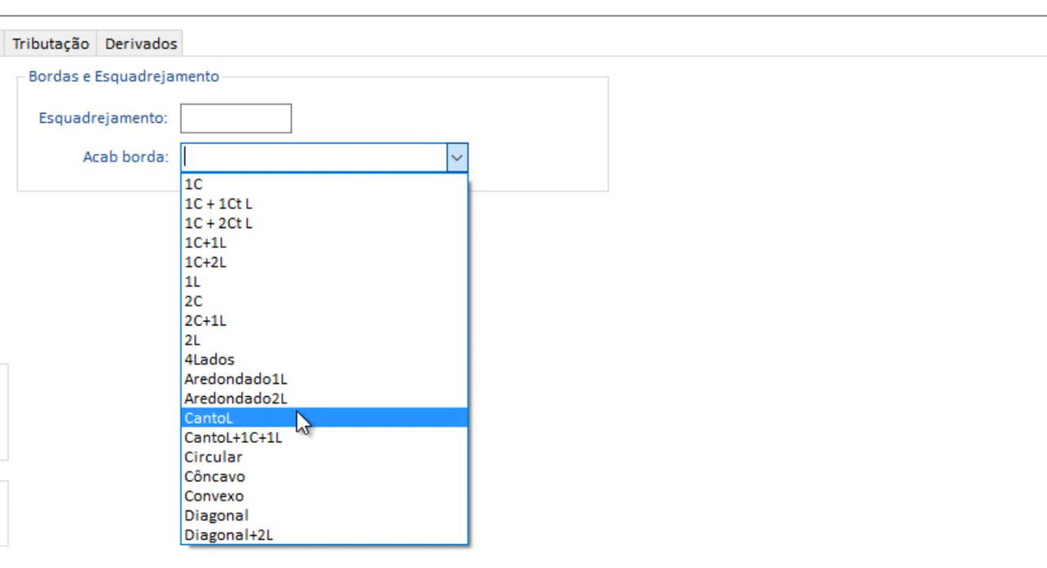
left_click(224, 296)
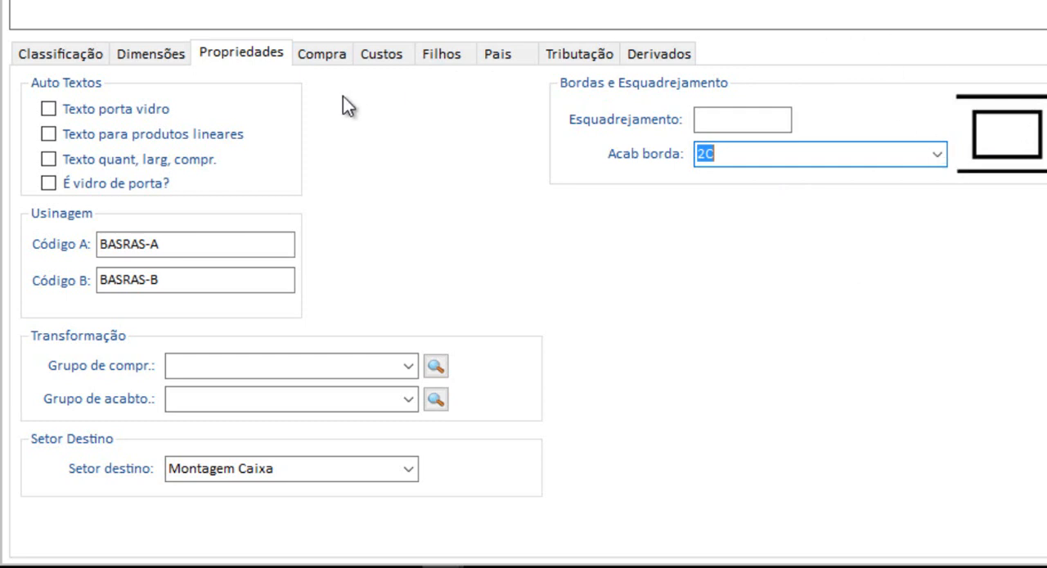
Set the purchase data to stock unit Unidade, stock/structural factor 1 and structural unit Unidade.
left_click(321, 54)
type("Unidade")
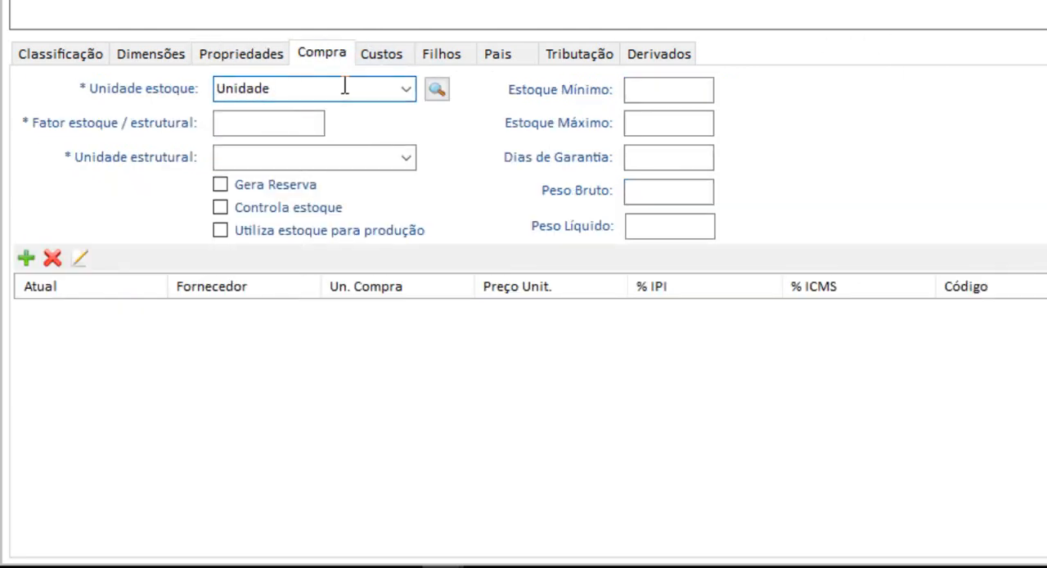
key("Tab")
type("1")
key("Tab")
type("Unidade")
key("Tab")
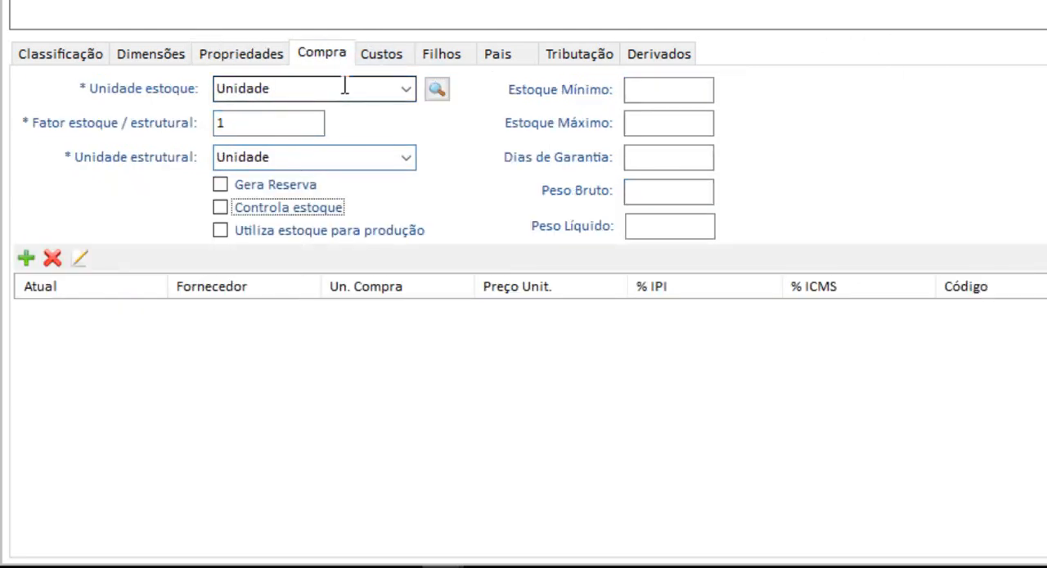
left_click_drag(301, 89, 88, 95)
left_click_drag(337, 155, 222, 148)
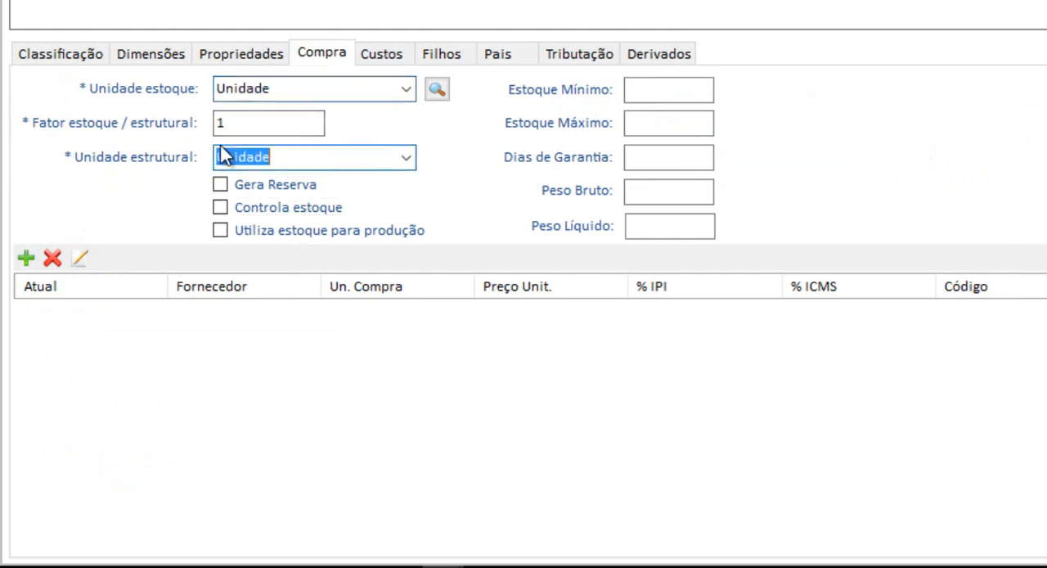
left_click_drag(310, 119, 2, 137)
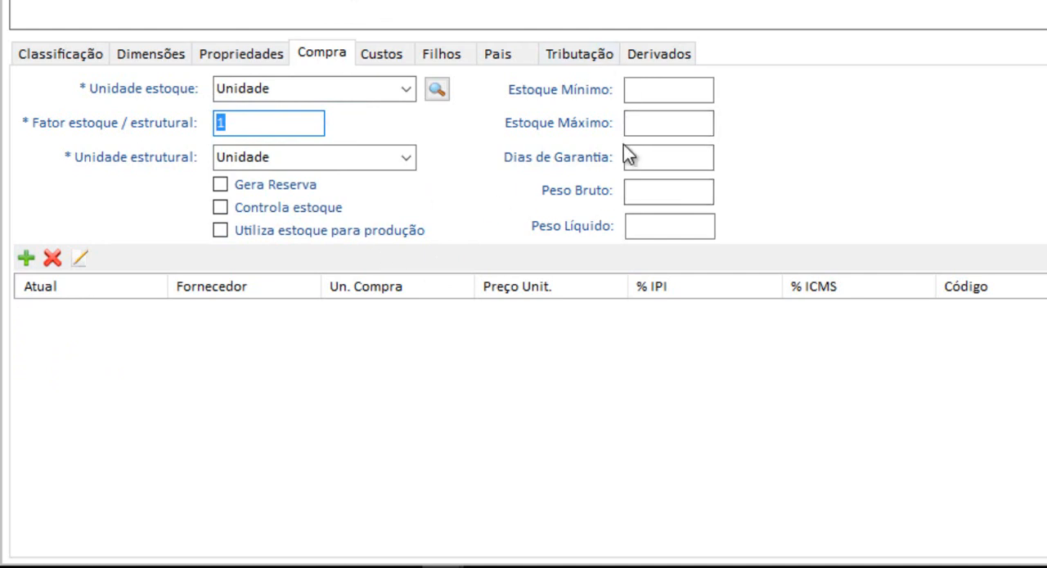
Add a cost entry for the company WPS ERP with deductions of 50%.
left_click(386, 55)
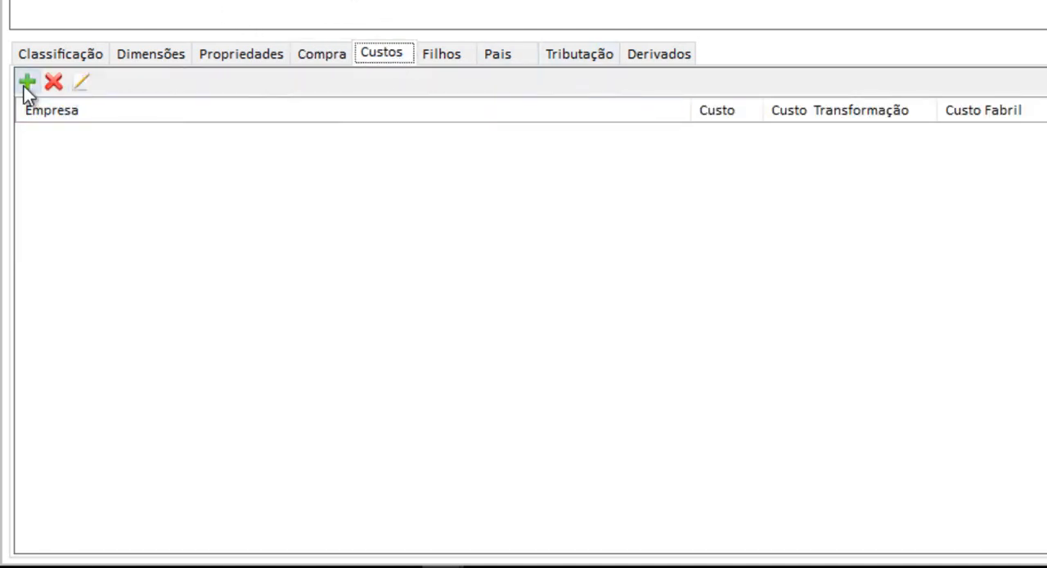
left_click(25, 83)
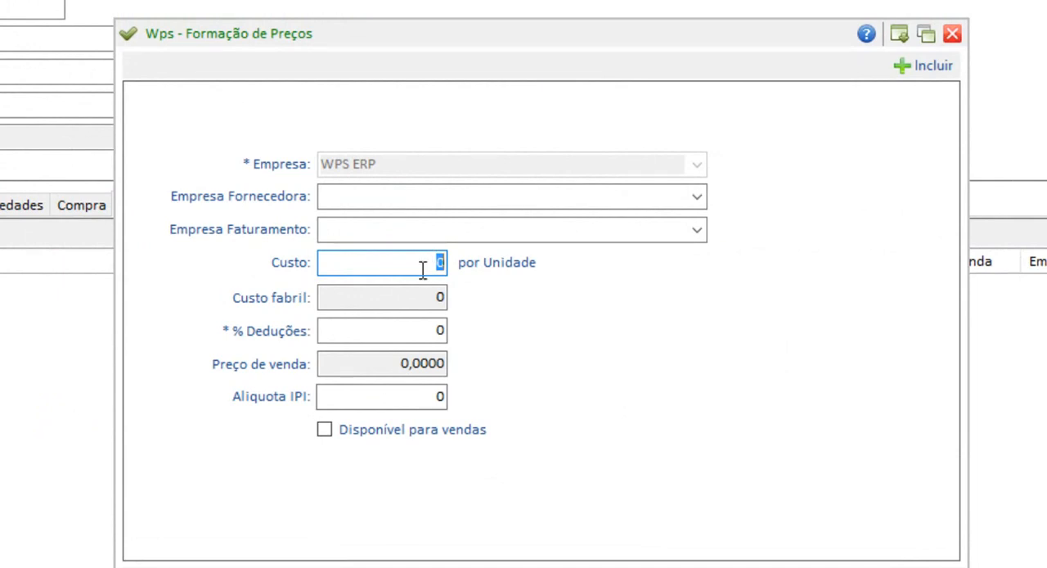
left_click(433, 332)
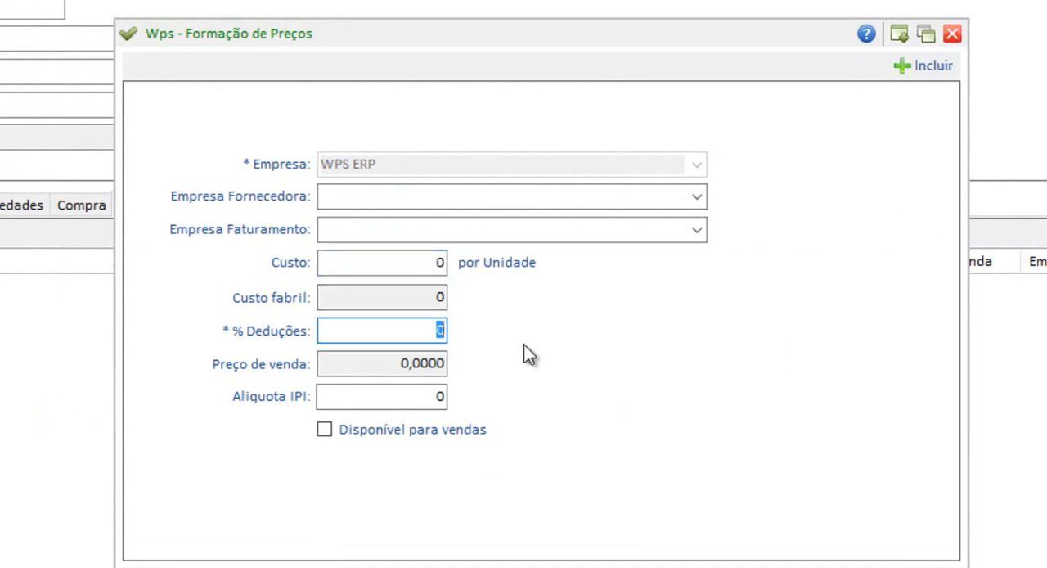
key("BackSpace")
type("50")
left_click(365, 362)
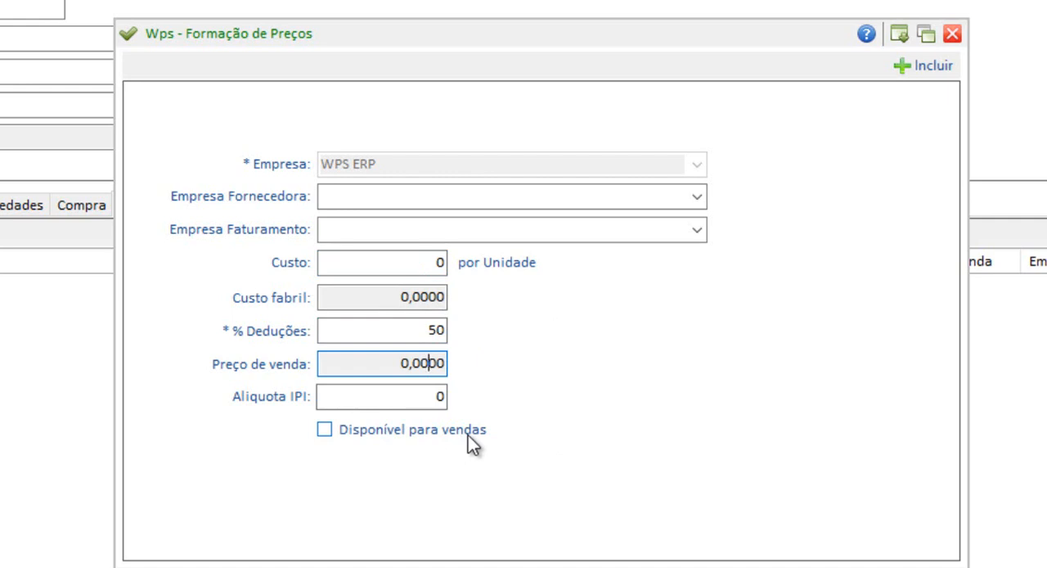
left_click(925, 66)
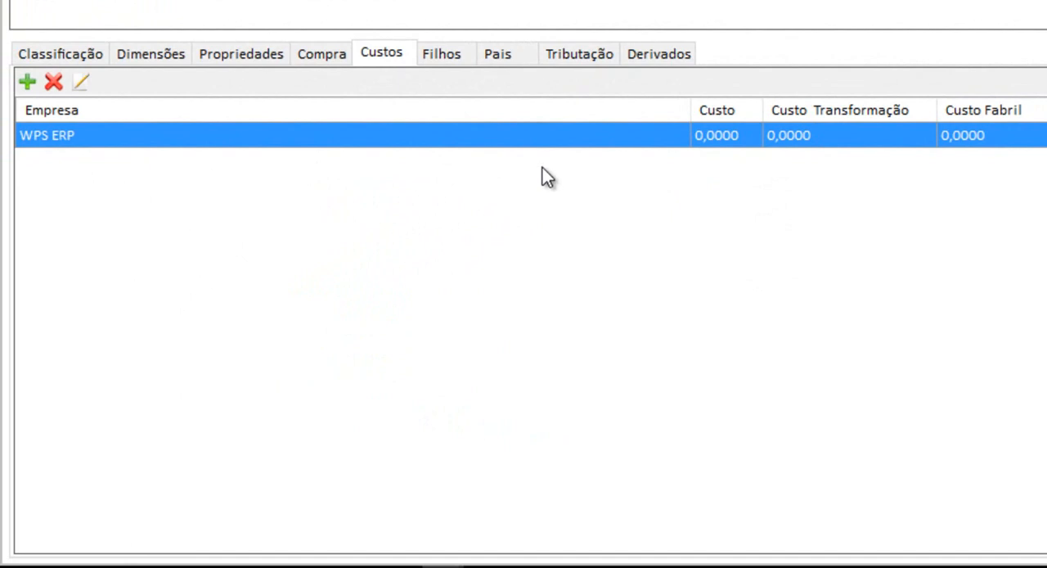
Start a new child item for Base c/ Rasgo with the product $ Corte Chapa and quantity 1.
left_click(446, 54)
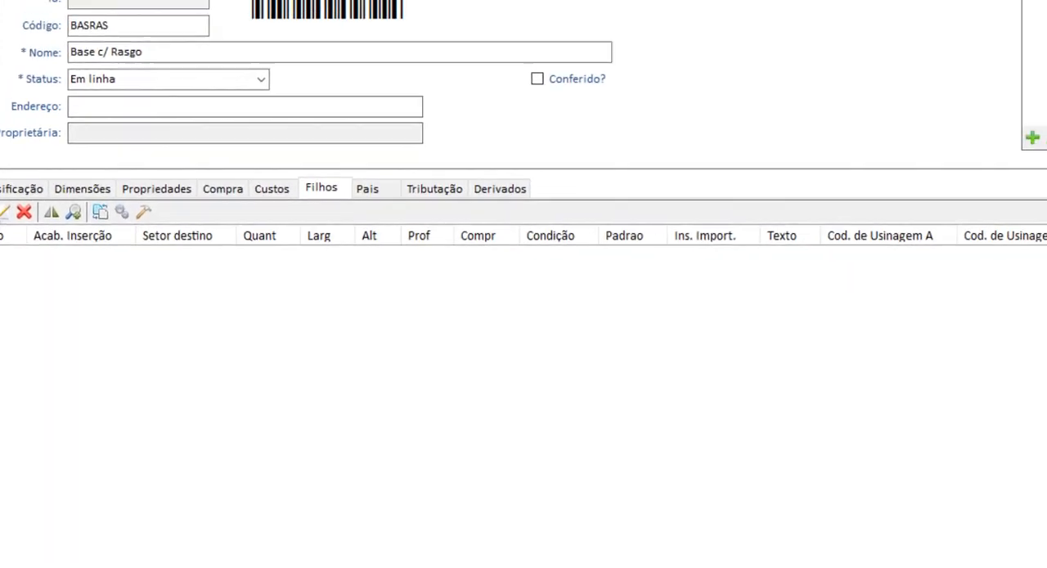
left_click(1, 212)
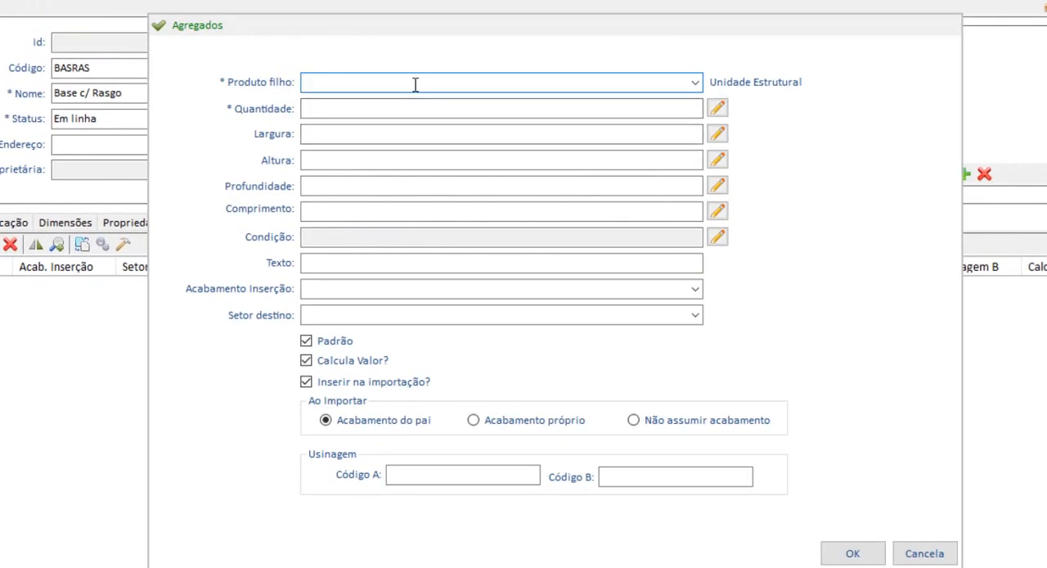
type("S cor")
left_click(697, 83)
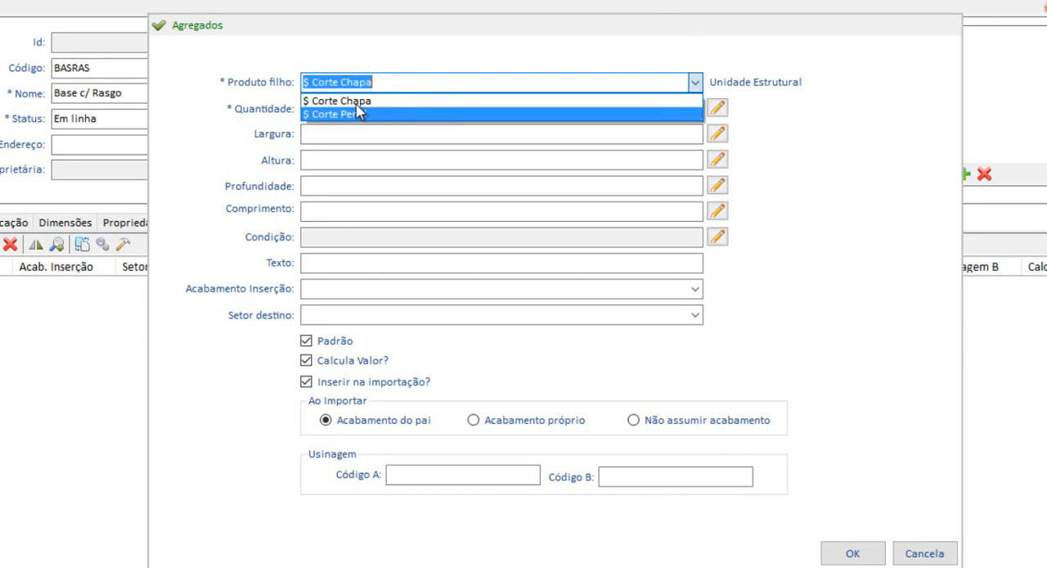
left_click(365, 102)
left_click(425, 109)
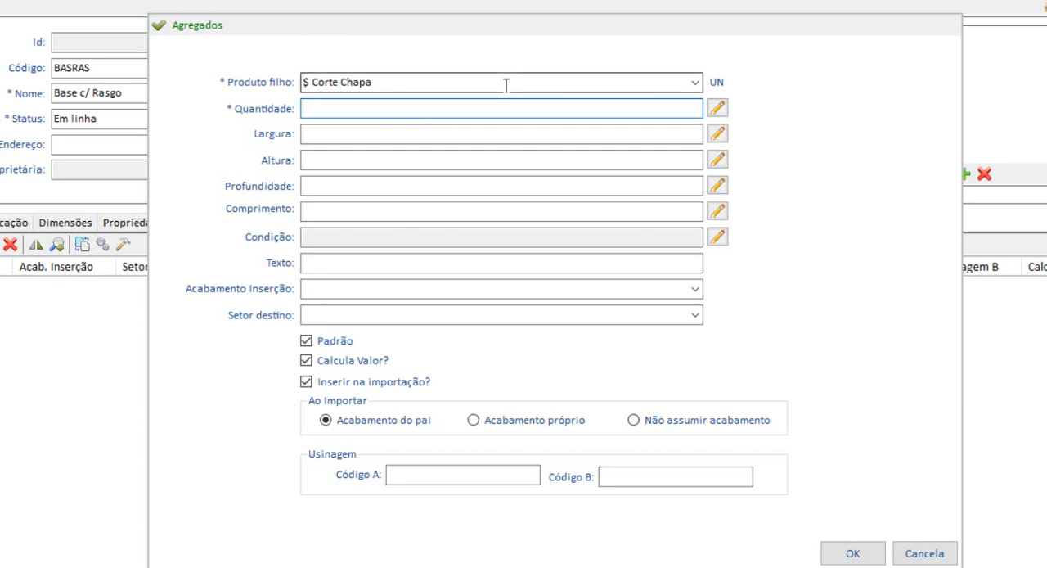
left_click(465, 82)
left_click(476, 77)
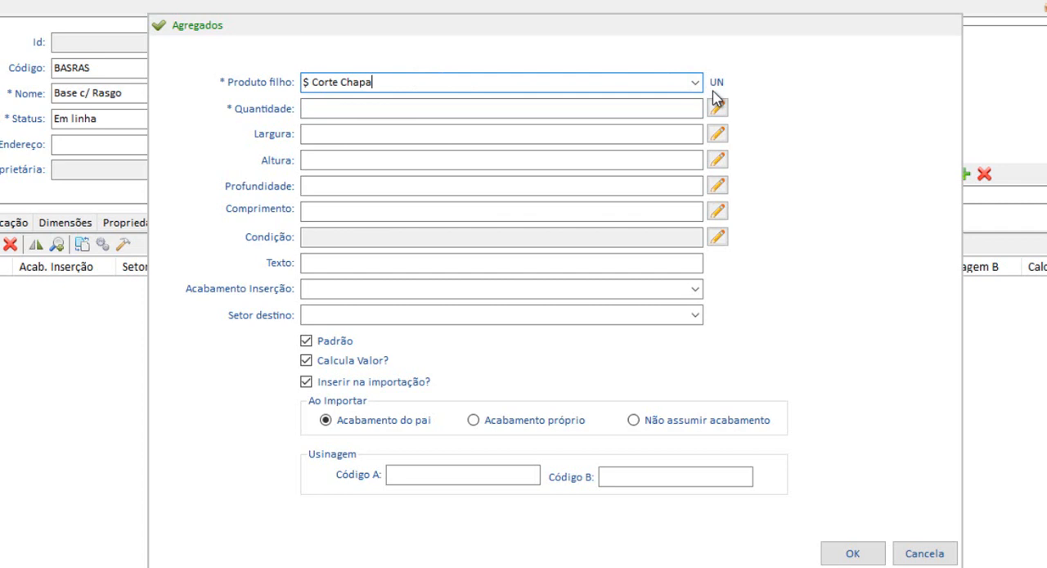
left_click(677, 101)
type("1")
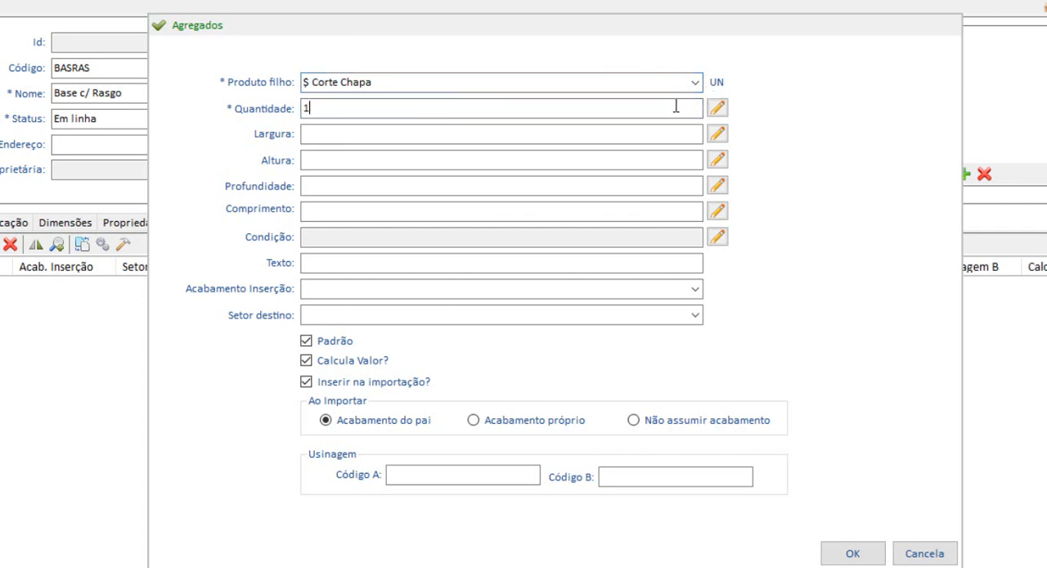
left_click(587, 132)
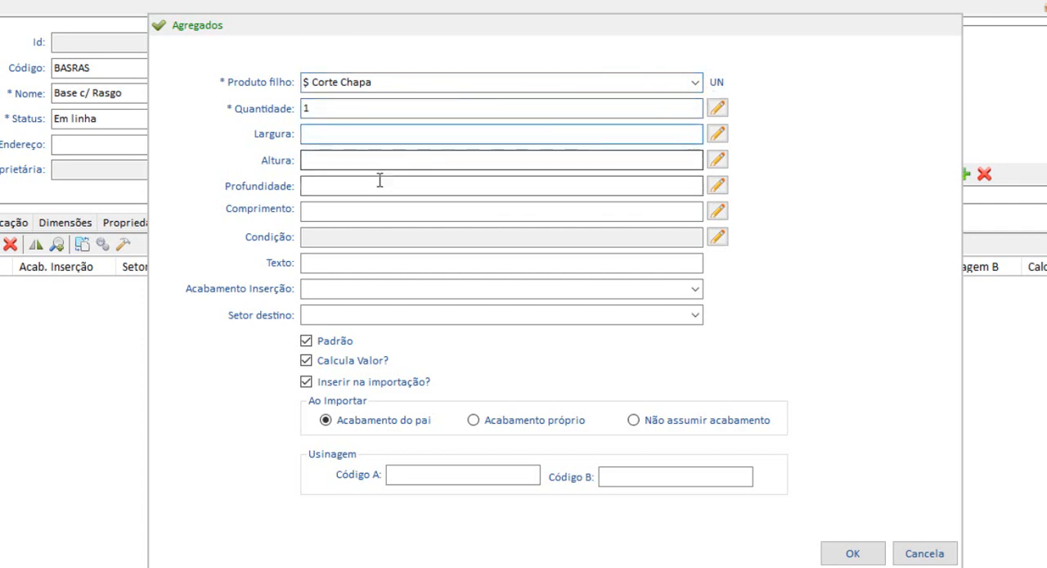
left_click(375, 208)
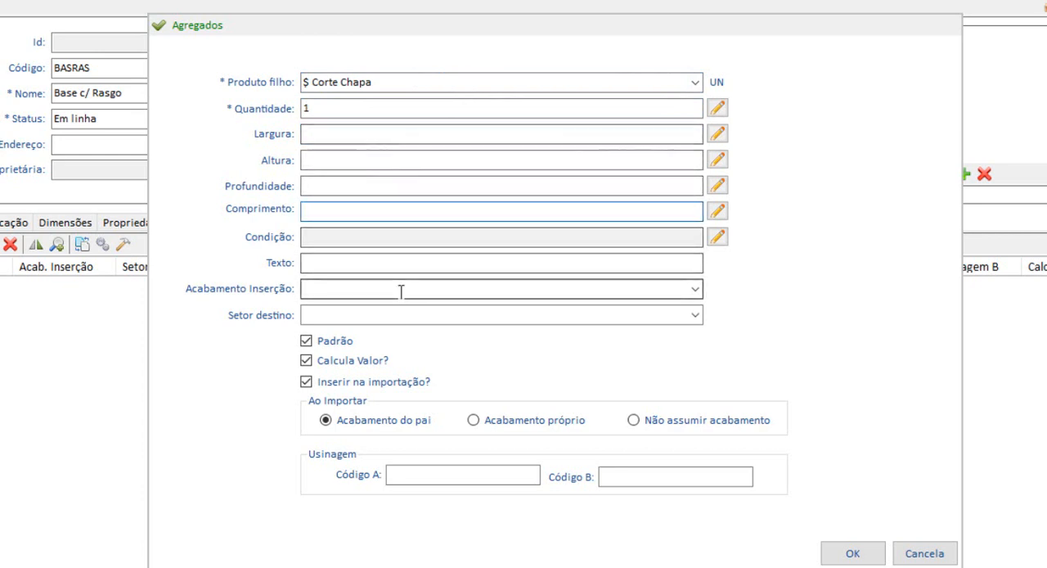
left_click(374, 259)
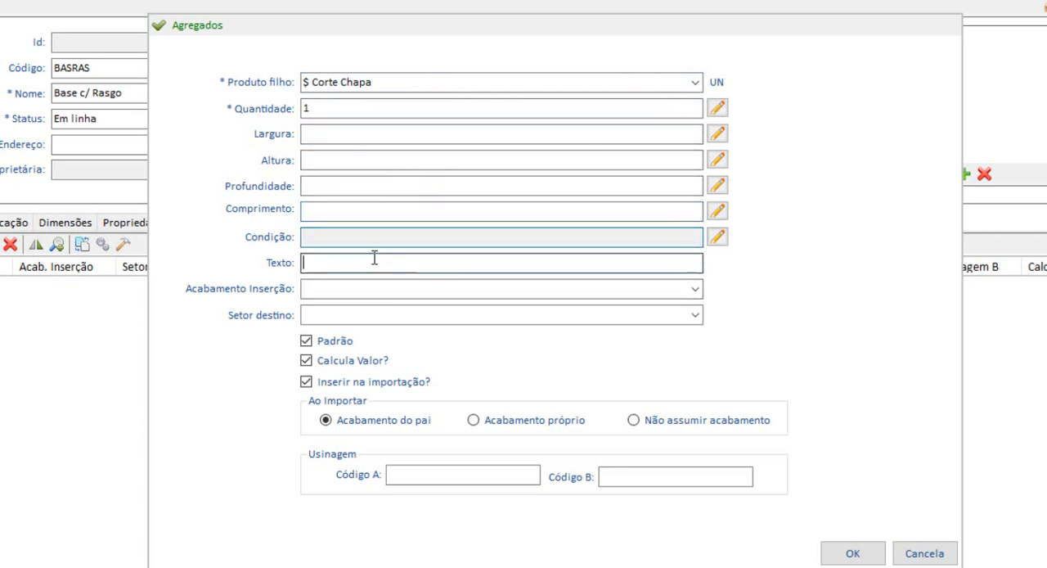
left_click(311, 293)
left_click(321, 313)
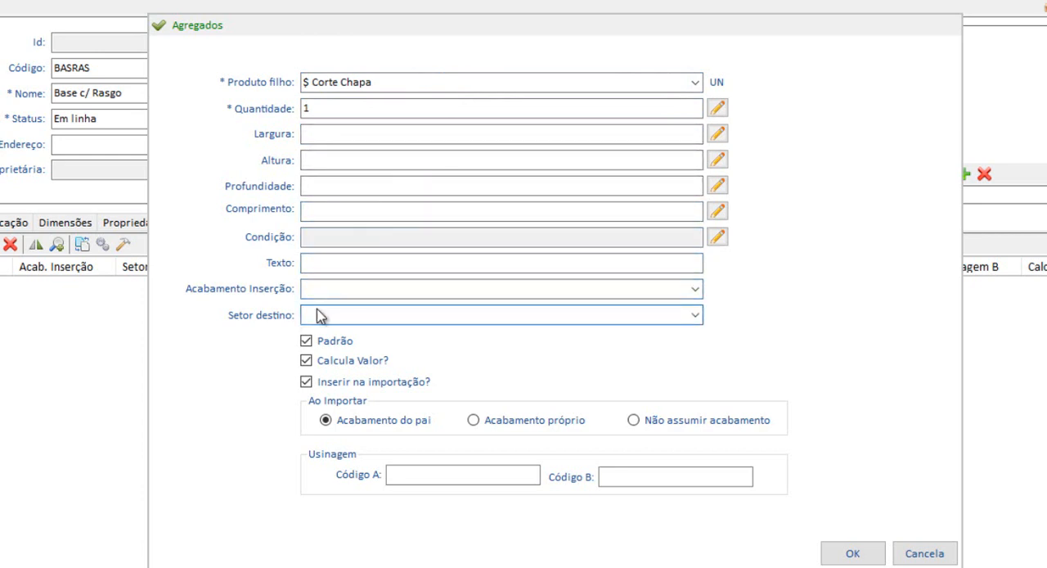
left_click(331, 294)
left_click(346, 315)
Confirm the $ Corte Chapa child item and save the product itinerary with its Corte sector operation.
left_click(853, 554)
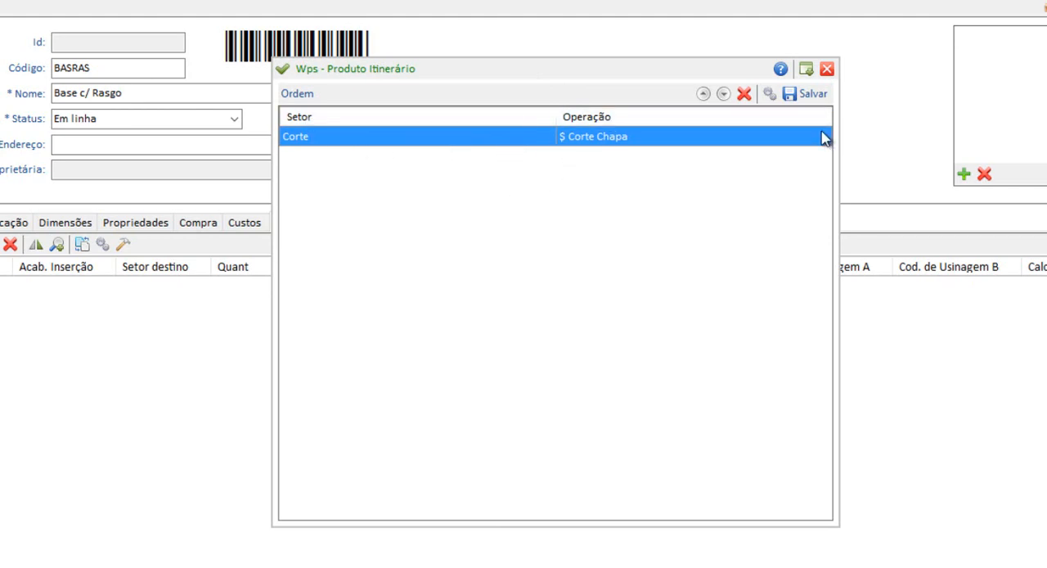
left_click(819, 94)
Start another child item for Base c/ Rasgo with the product $ Colagem de Bordo.
left_click(25, 189)
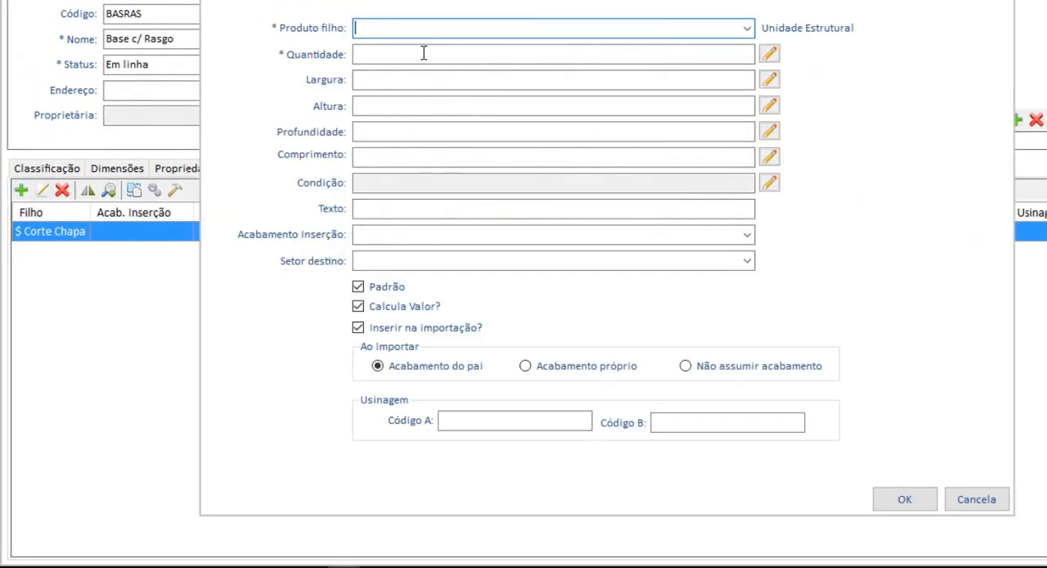
type("$ co")
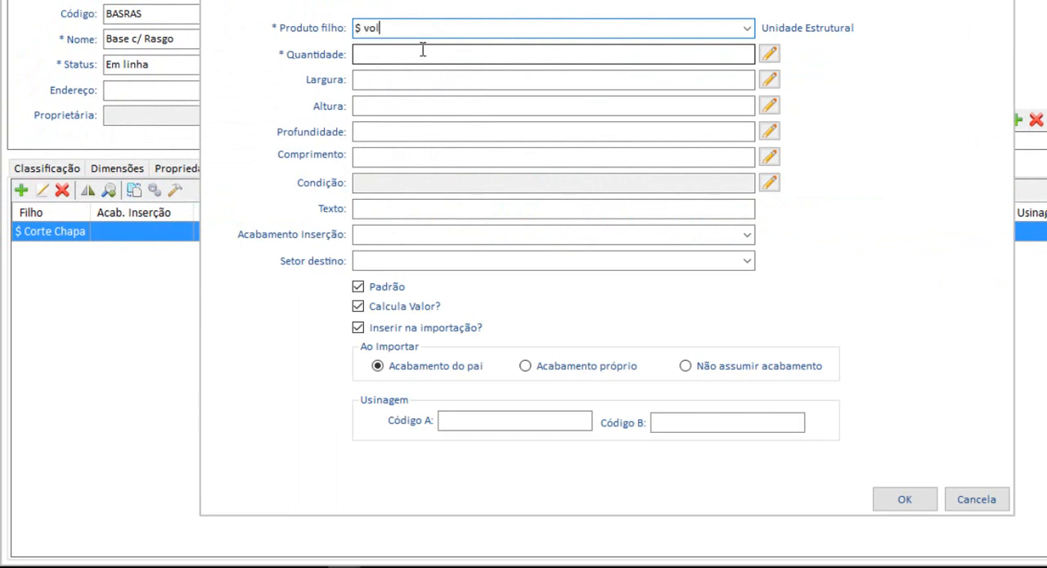
key("BackSpace")
key("BackSpace")
type("cola")
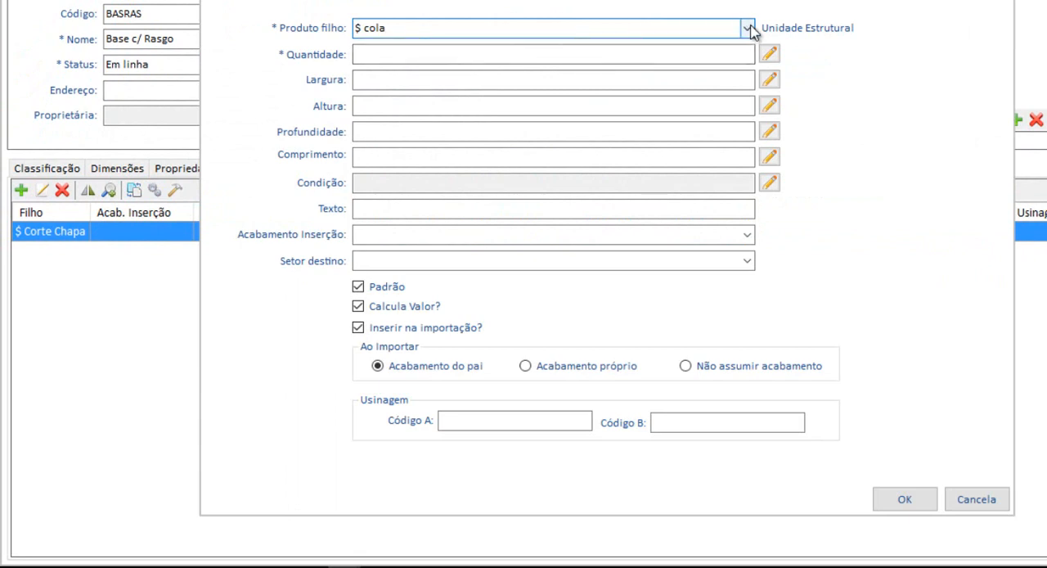
left_click(747, 29)
left_click(392, 52)
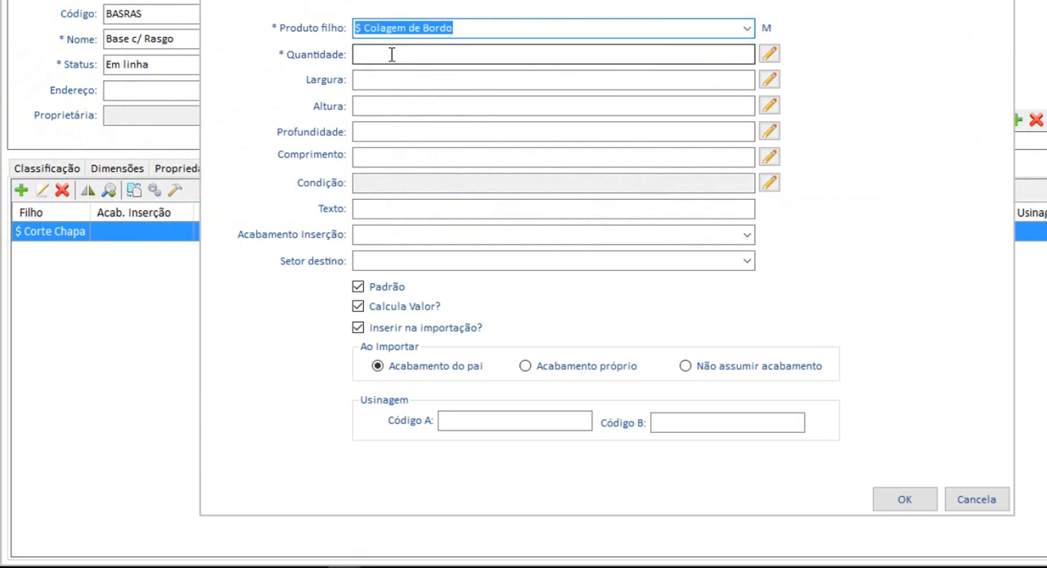
Open the expression editor for the Quantidade of the $ Colagem de Bordo child item.
left_click(722, 56)
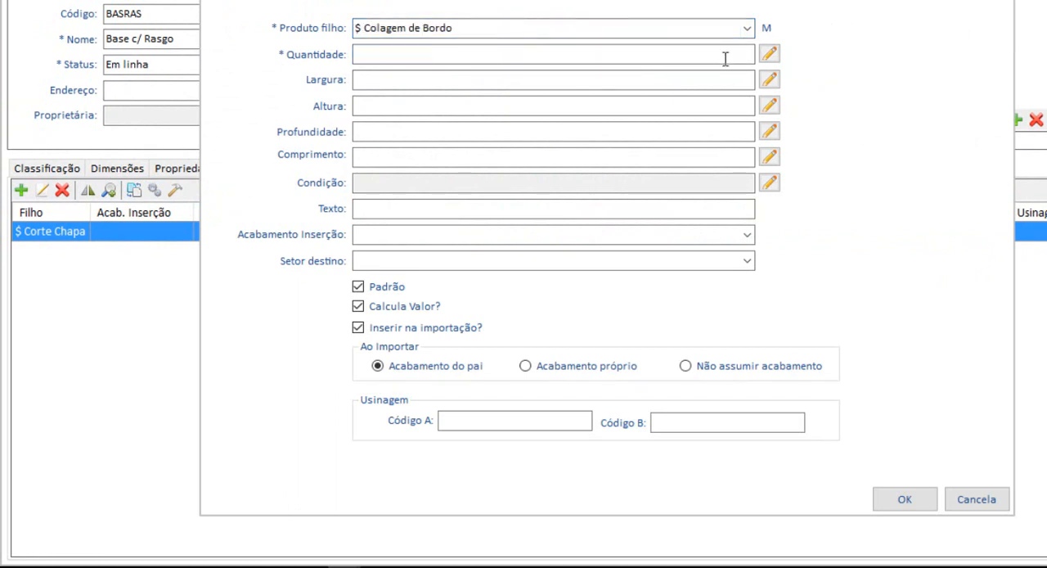
left_click(770, 54)
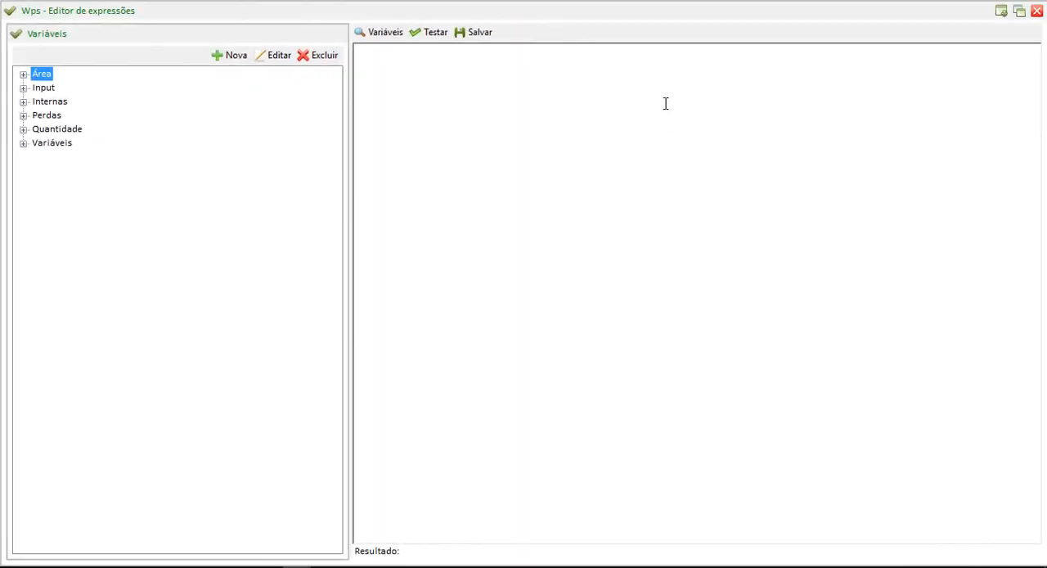
left_click(1037, 10)
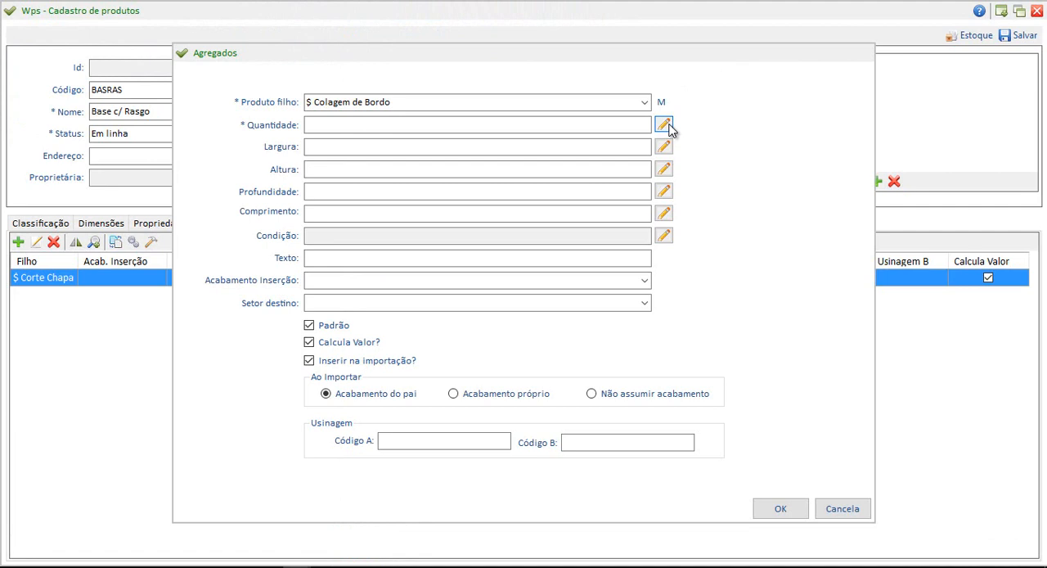
left_click(663, 124)
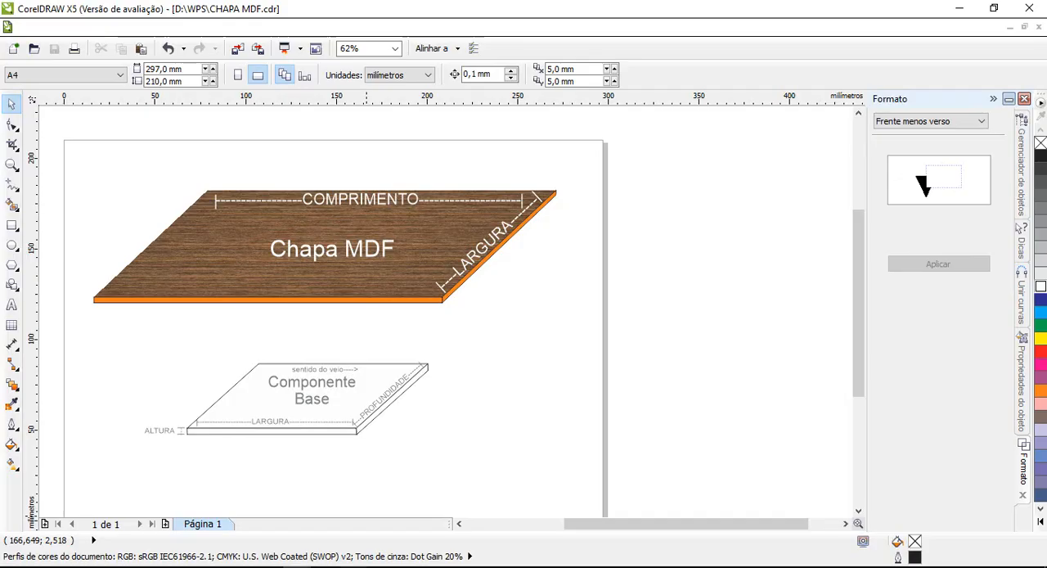
Examine the Largura, Profundidade and Altura directions on the Componente Base drawing in CorelDRAW, and return to the WPS expression editor.
scroll(274, 401, "up", 2)
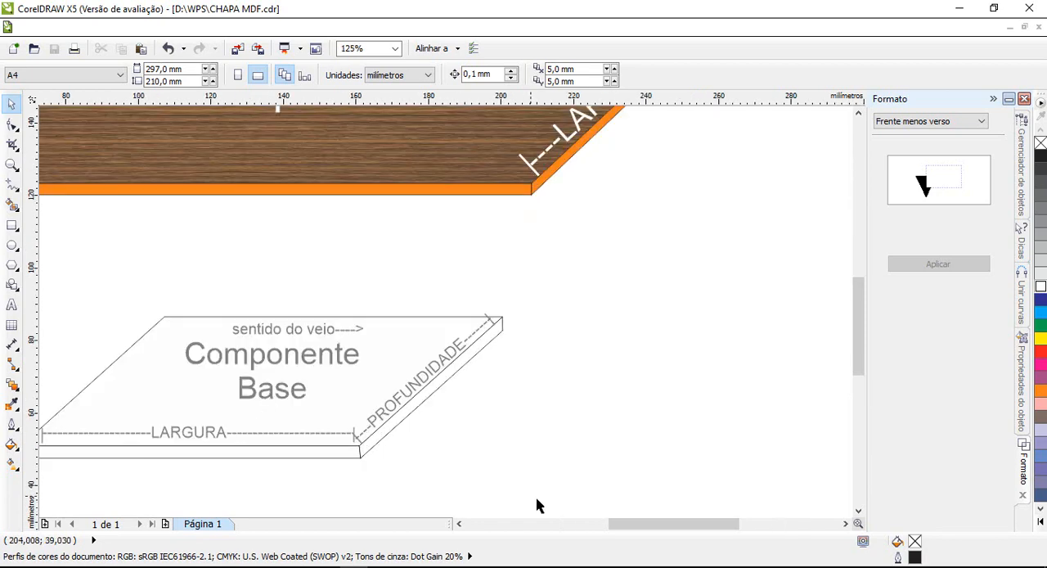
left_click_drag(655, 524, 635, 524)
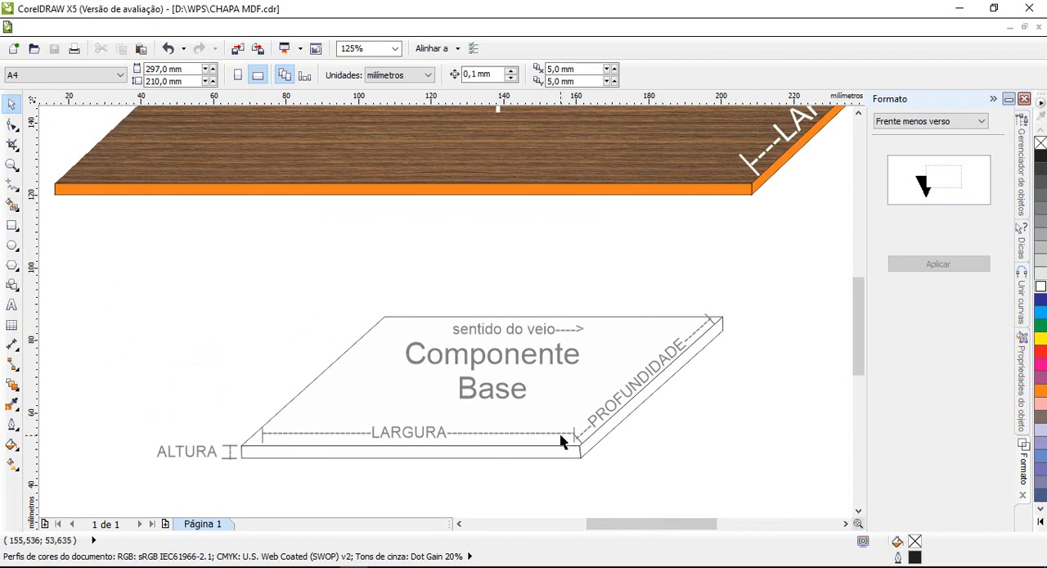
left_click(296, 566)
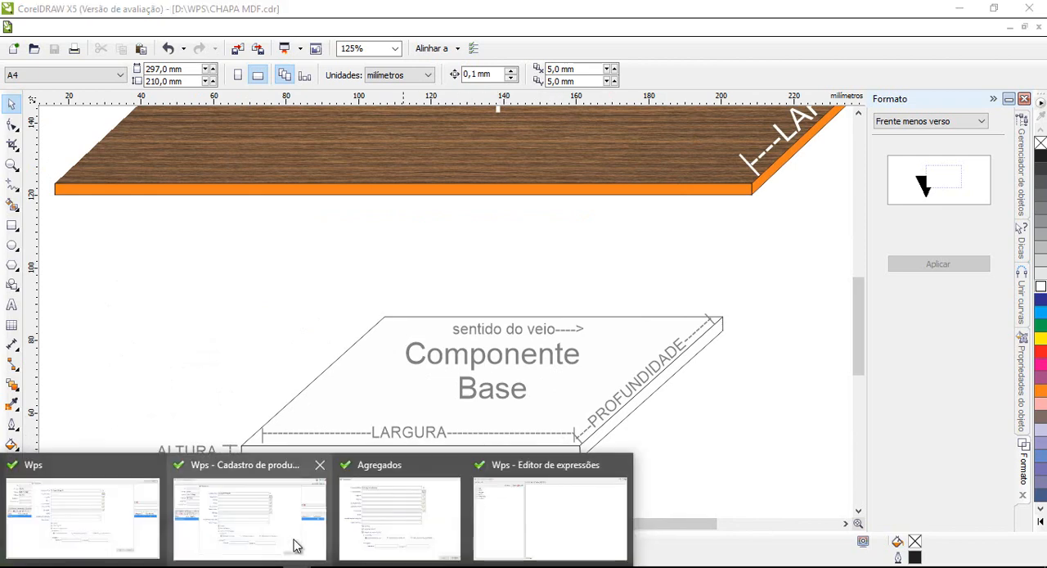
left_click(418, 524)
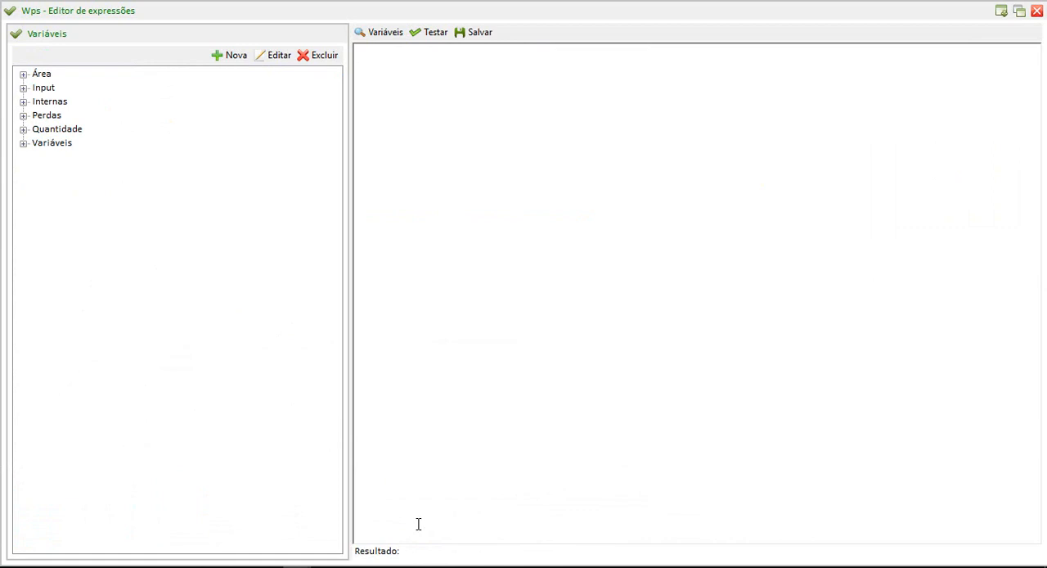
left_click(341, 409)
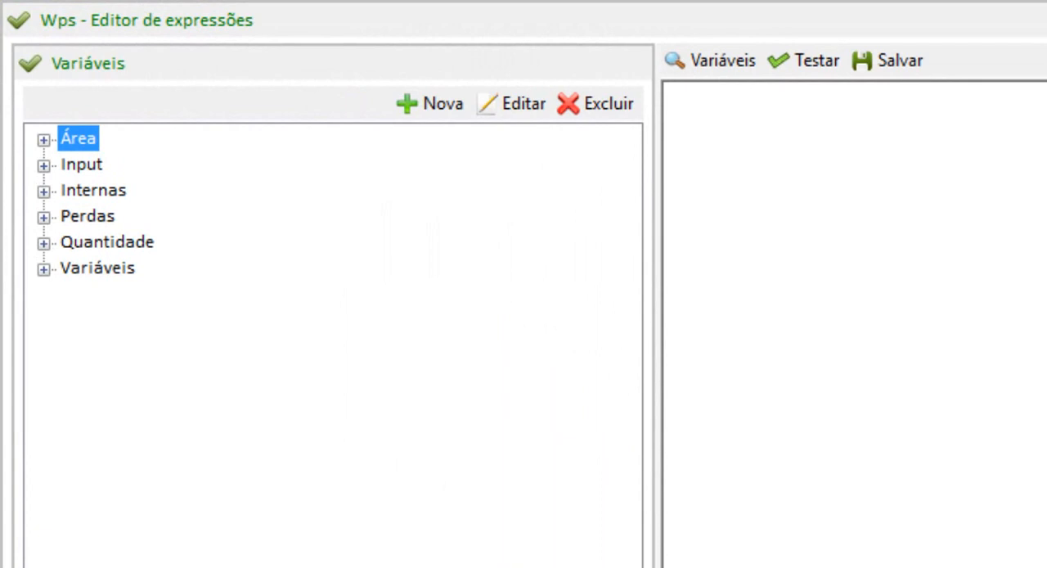
Examine the type, name, group and value of the Perda de Borda variable ($PB$) in the Perdas group, and close its record.
left_click(44, 271)
left_click(44, 270)
left_click(44, 217)
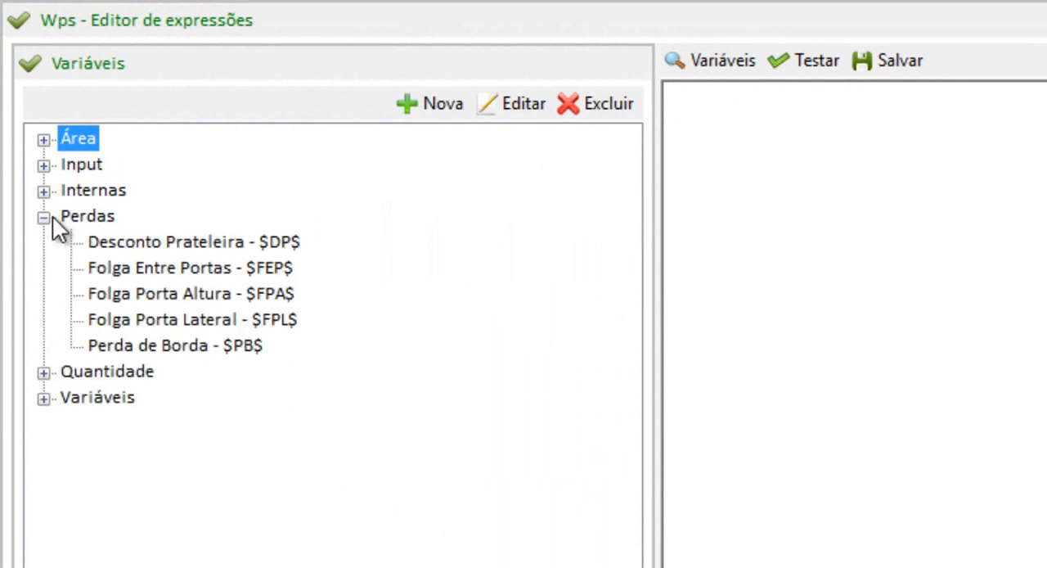
left_click(166, 350)
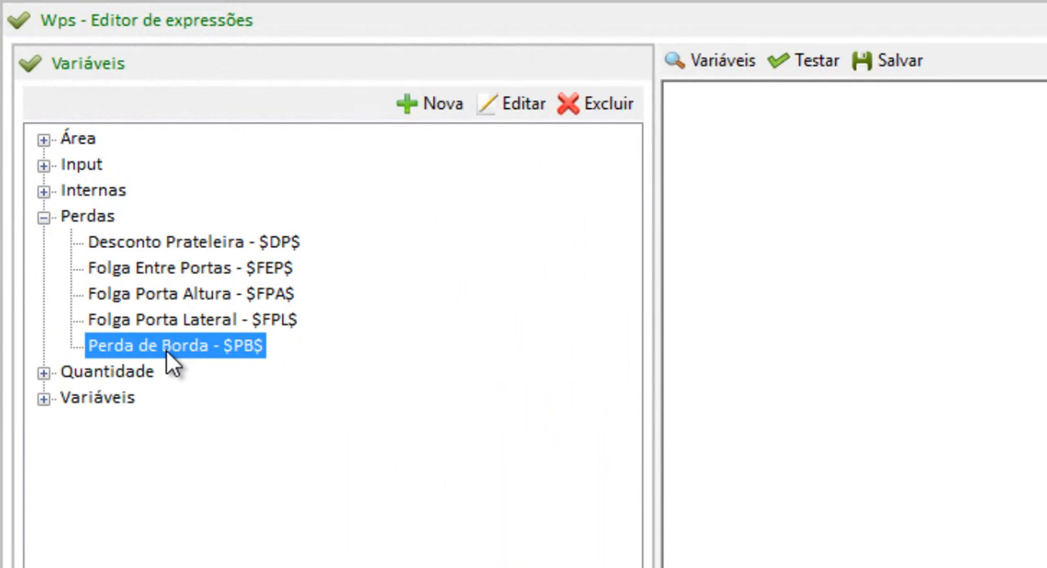
double_click(166, 349)
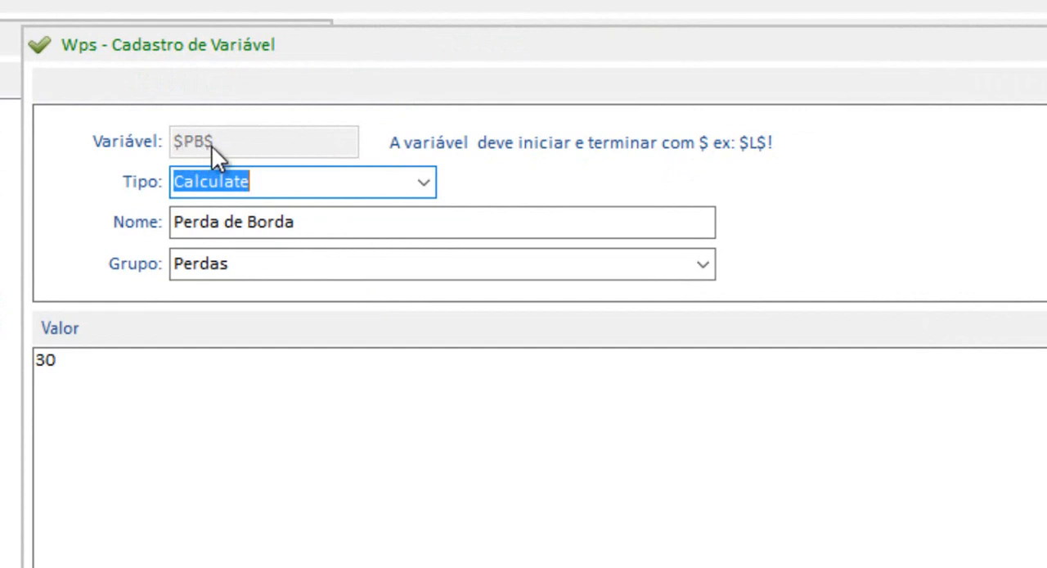
left_click(299, 184)
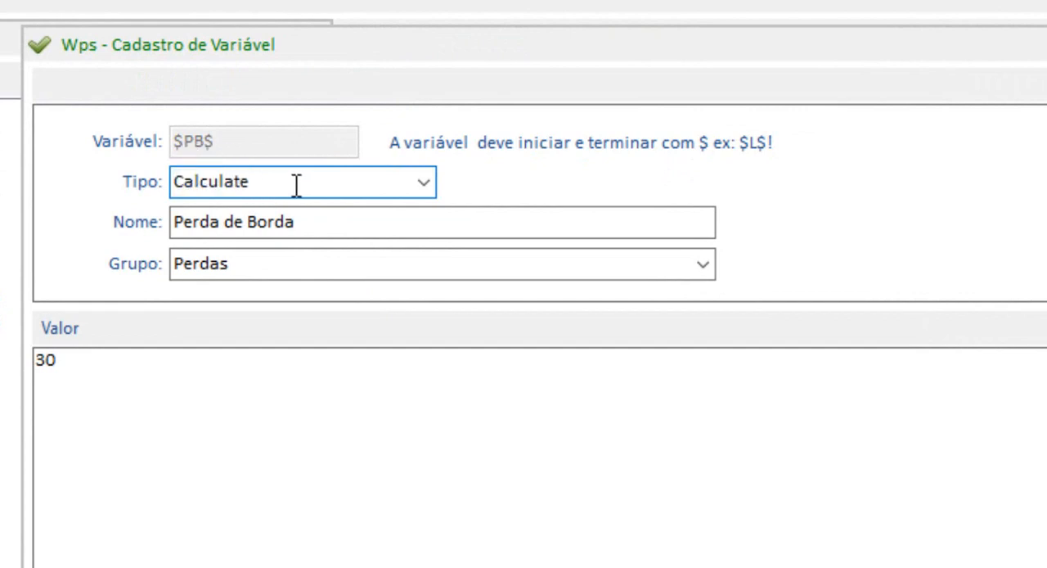
left_click_drag(96, 186, 7, 197)
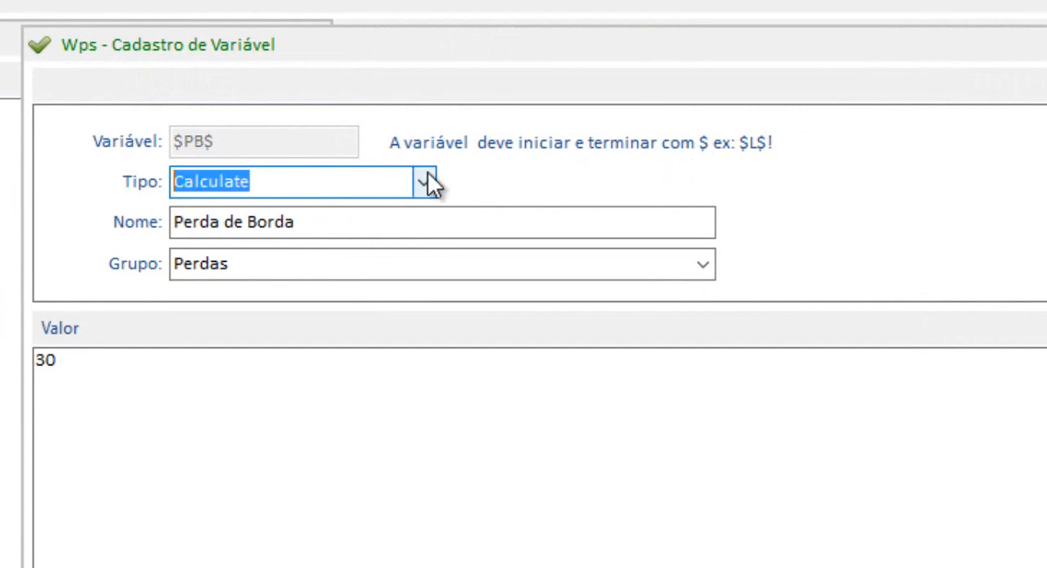
left_click_drag(322, 224, 7, 227)
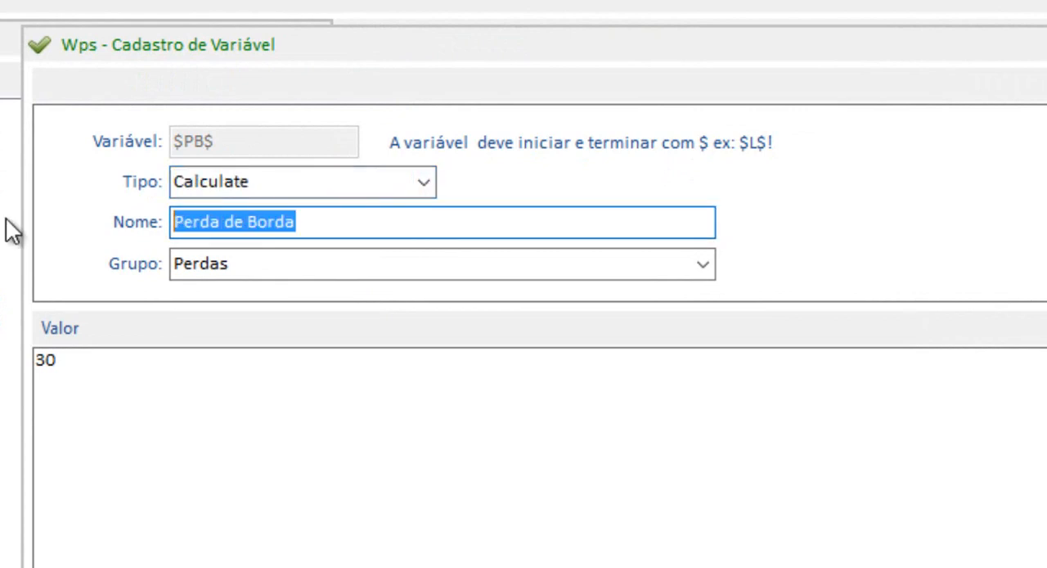
left_click(274, 261)
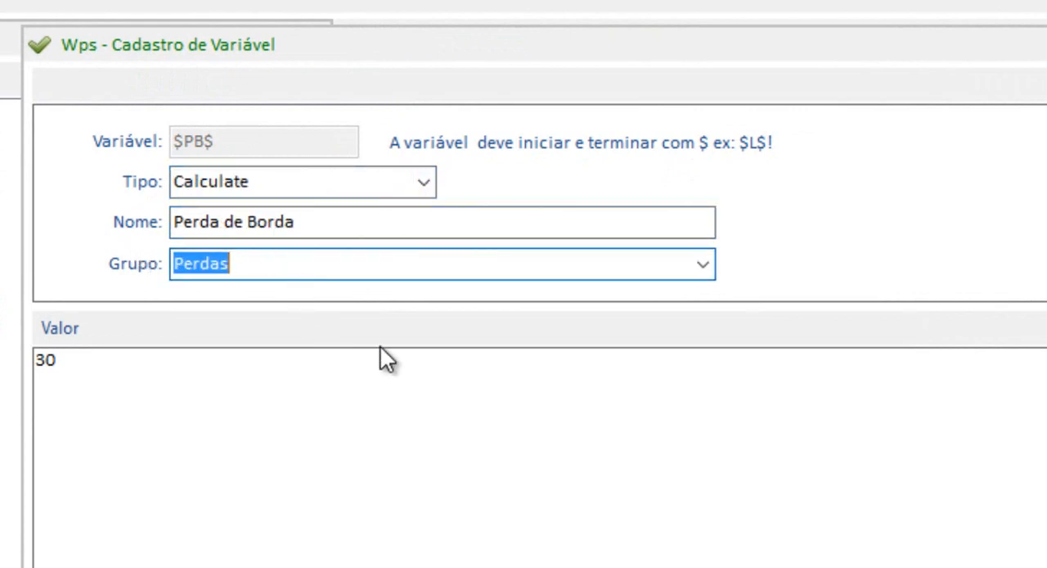
left_click(136, 390)
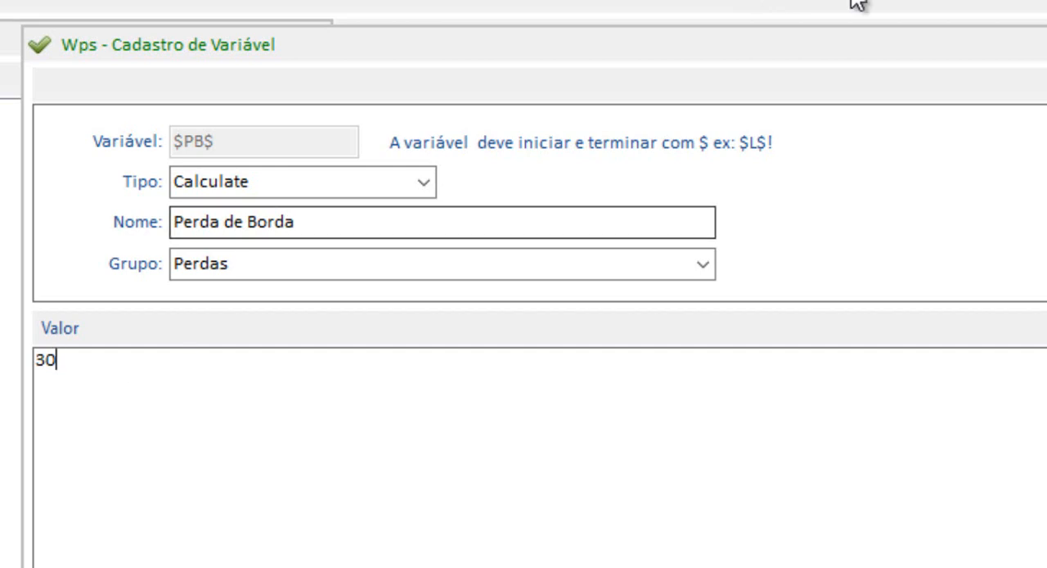
key("Escape")
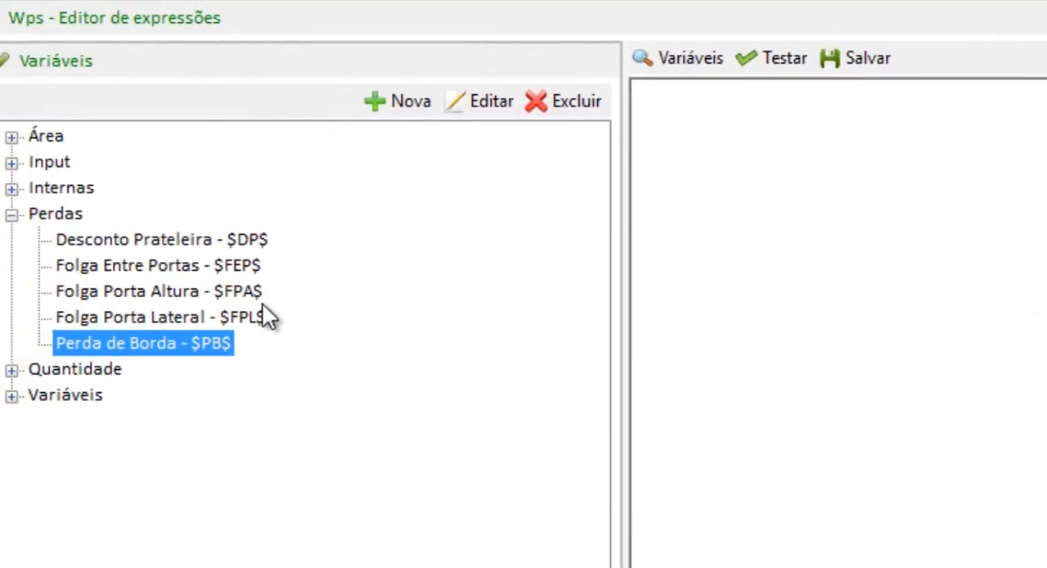
Examine the type, name, group and formula of the Borda Largura variable ($BL$) in the Área group.
left_click(44, 215)
left_click(45, 139)
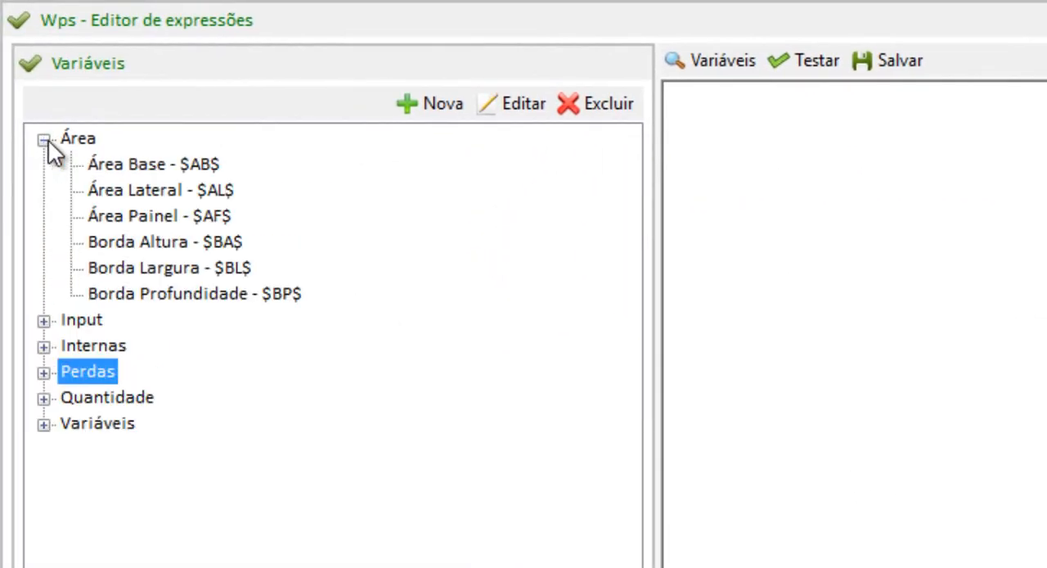
left_click(181, 274)
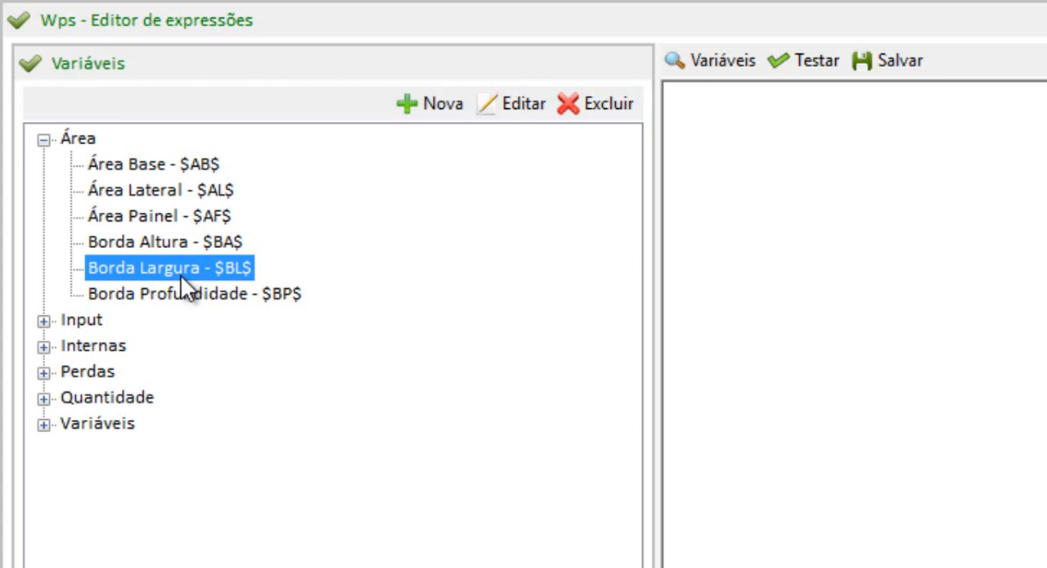
double_click(164, 268)
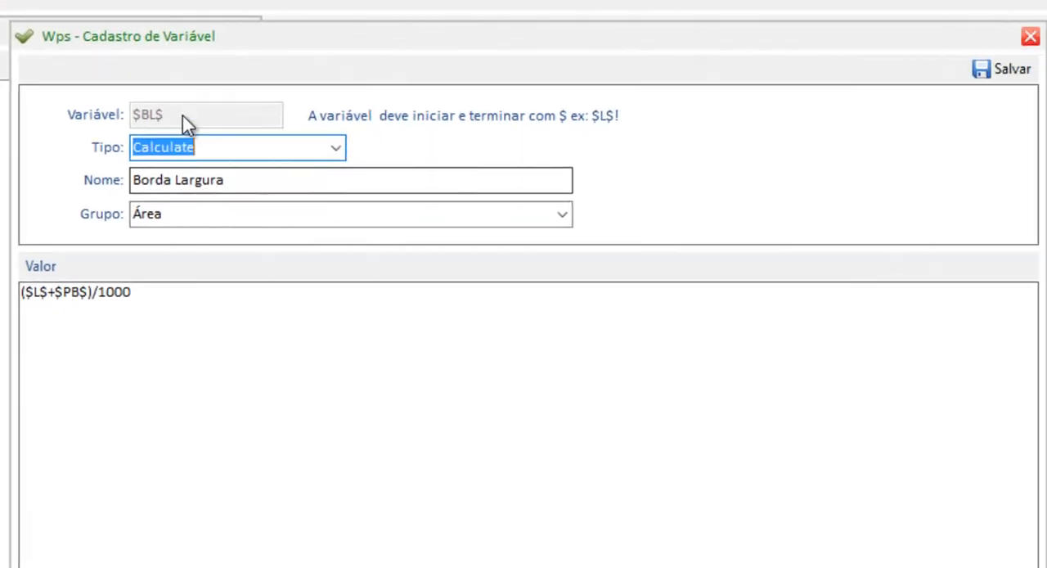
left_click(236, 148)
left_click_drag(269, 180, 36, 177)
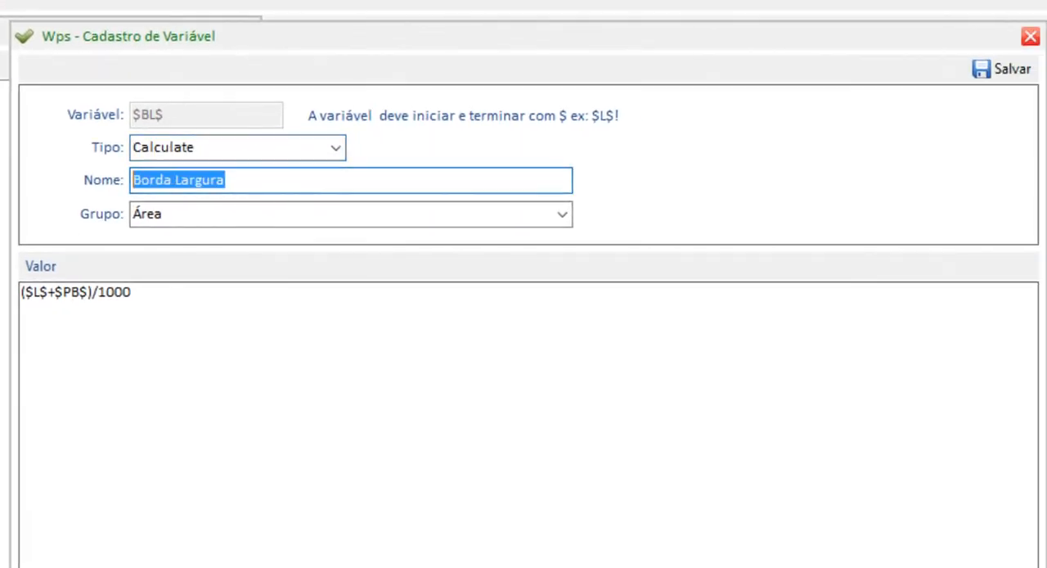
key("Tab")
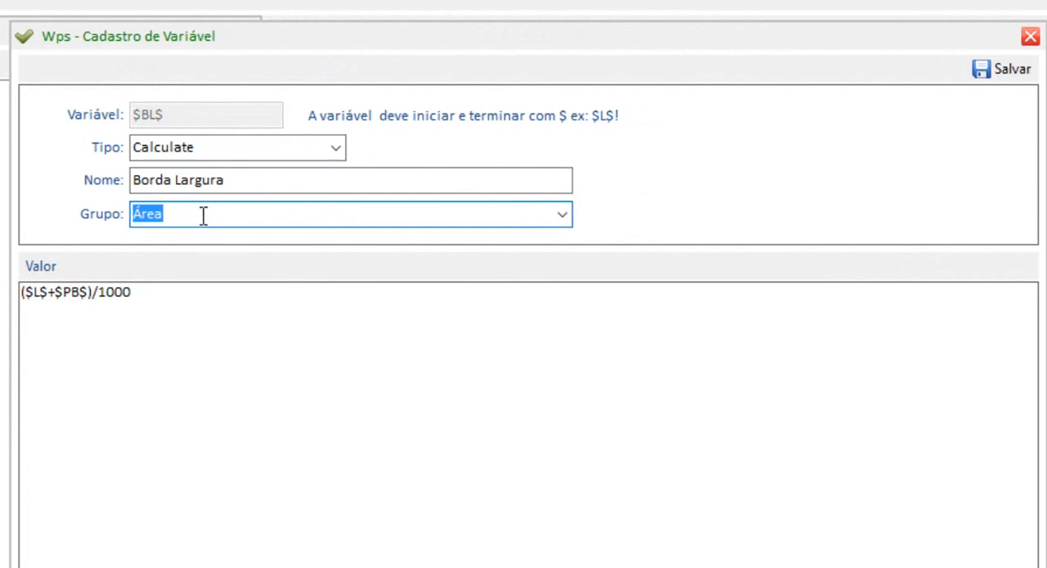
left_click(35, 295)
left_click_drag(35, 295, 59, 294)
left_click(72, 294)
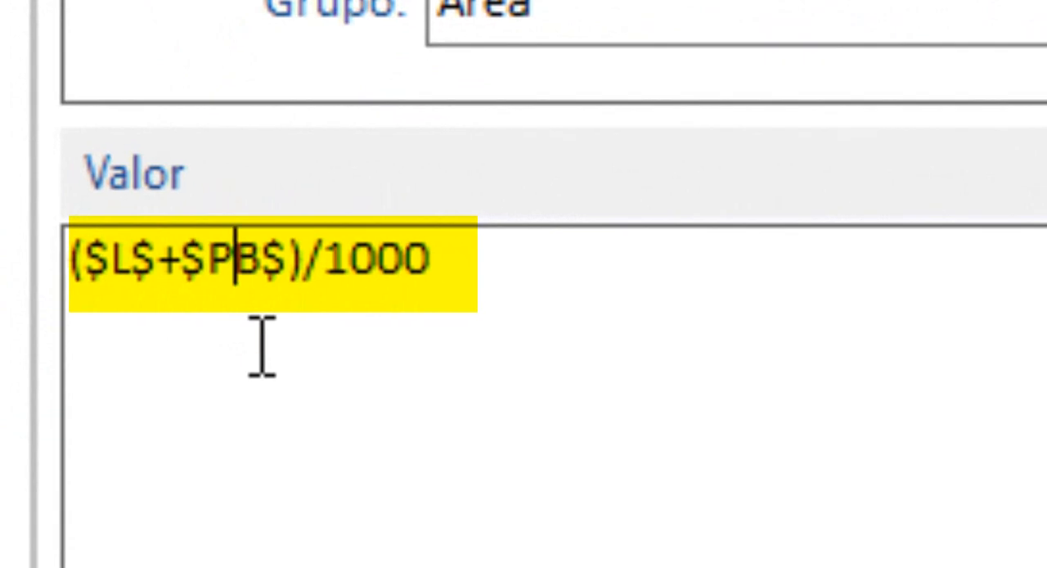
left_click_drag(294, 258, 938, 258)
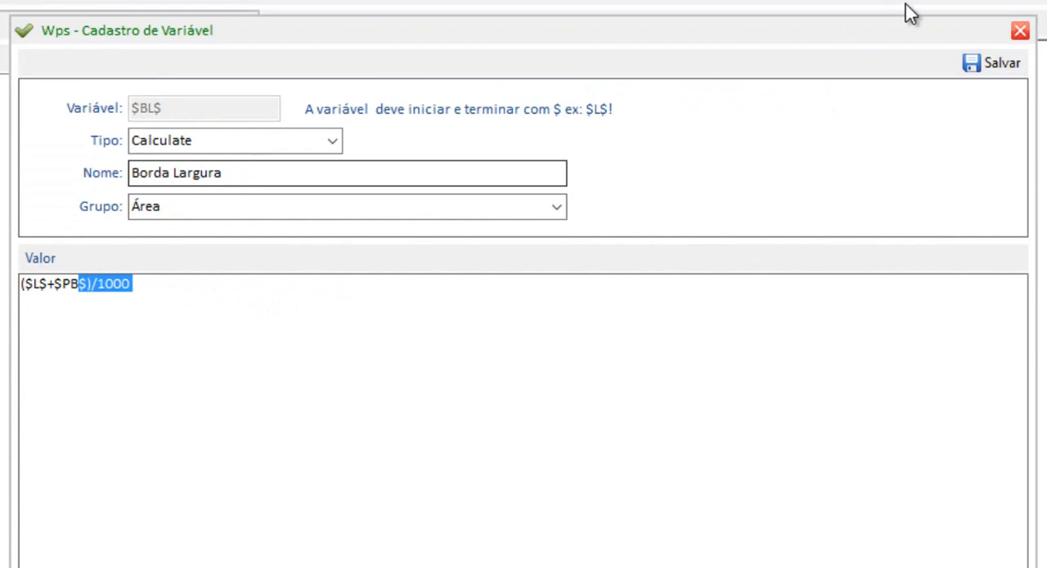
Save the Borda Largura variable record and build the Quantidade expression as $BL$*2.
left_click(986, 64)
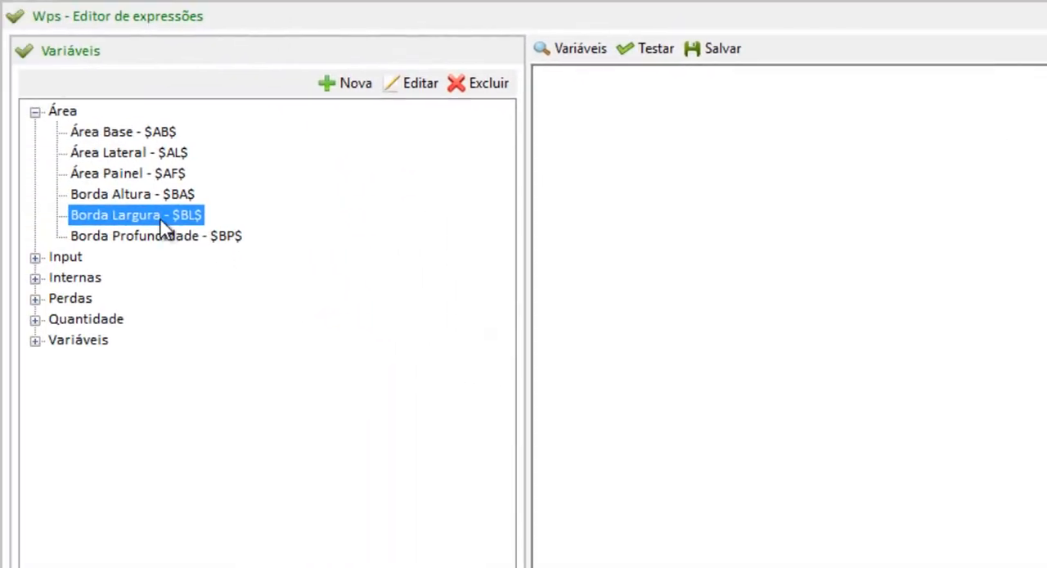
double_click(82, 214)
key("Escape")
left_click_drag(175, 215, 841, 130)
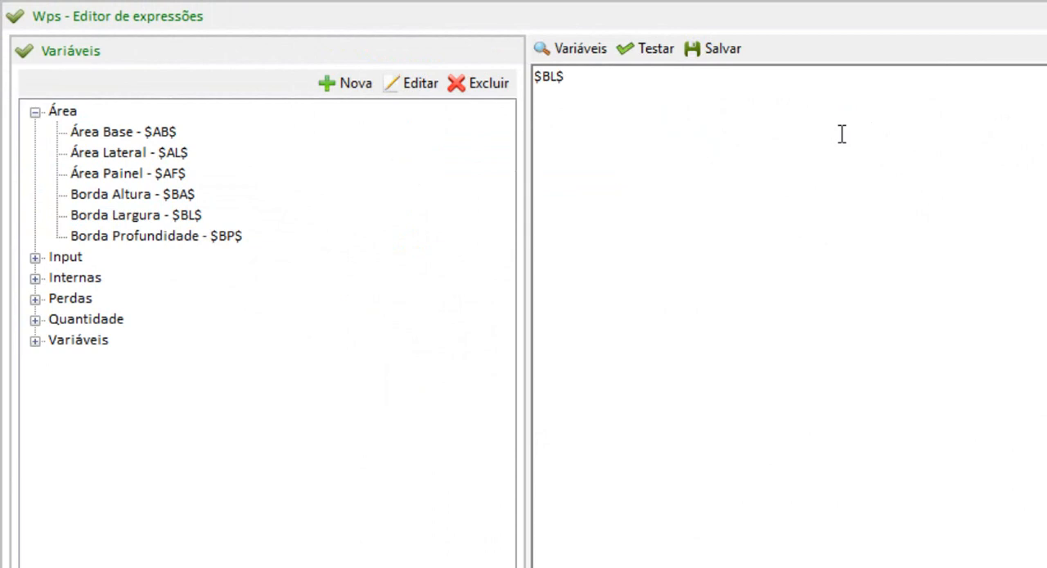
type("*2")
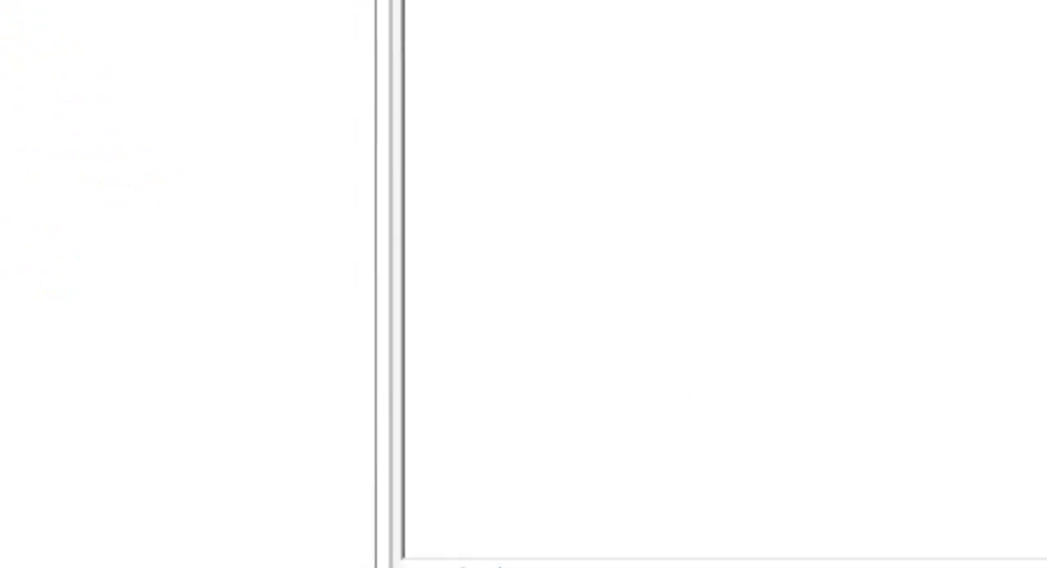
Set the internal variable Largura ($L$) to 1000, then test and save the quantity expression.
left_click(31, 134)
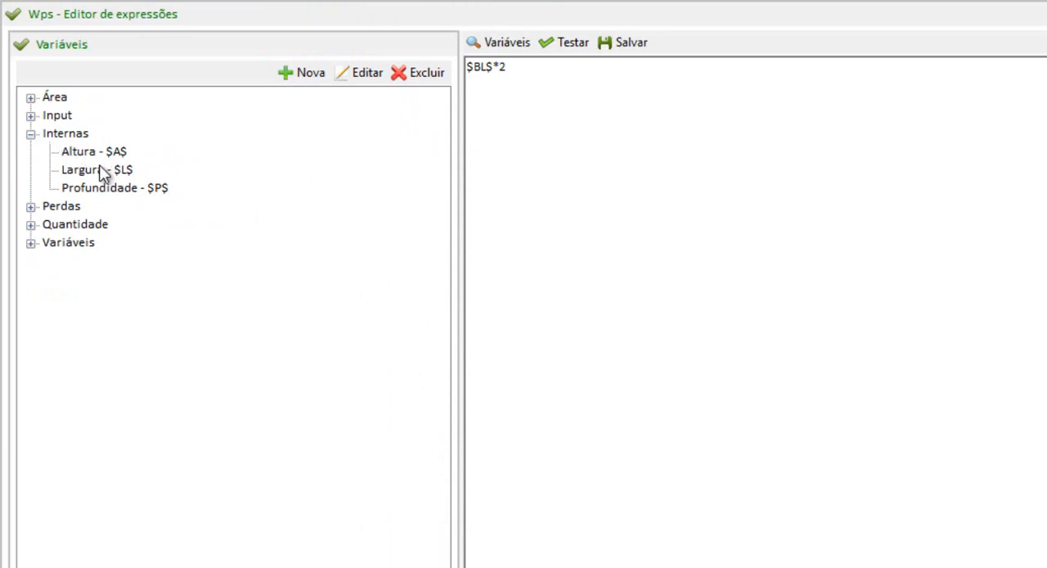
double_click(137, 168)
left_click_drag(285, 269, 5, 311)
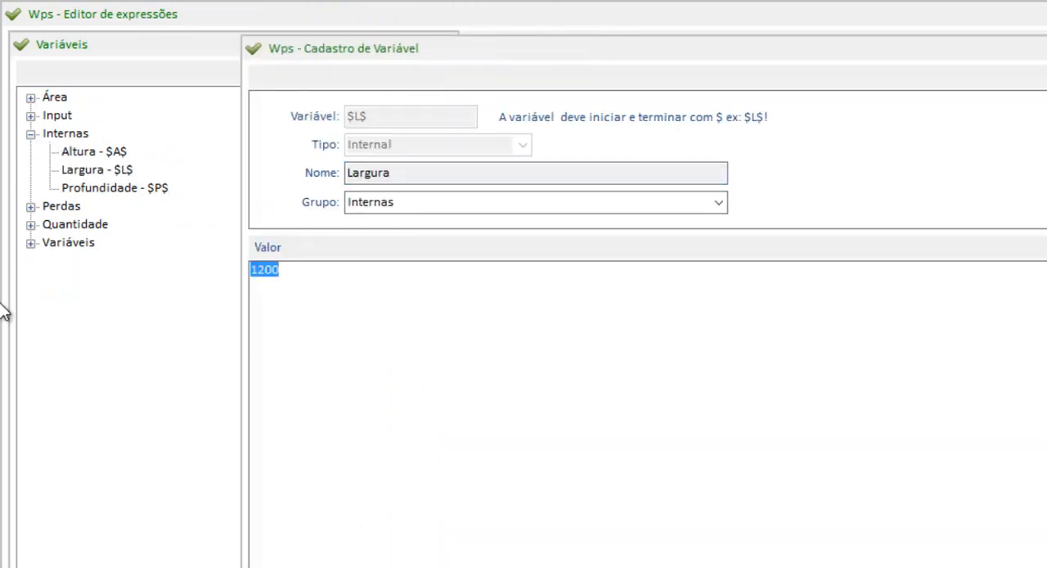
type("1000")
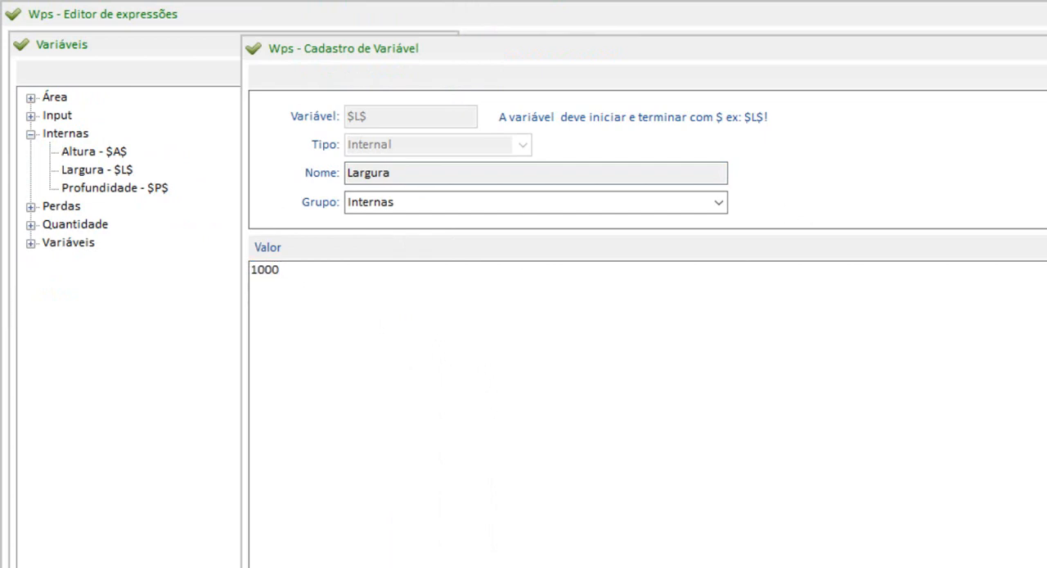
left_click(1046, 75)
left_click(566, 42)
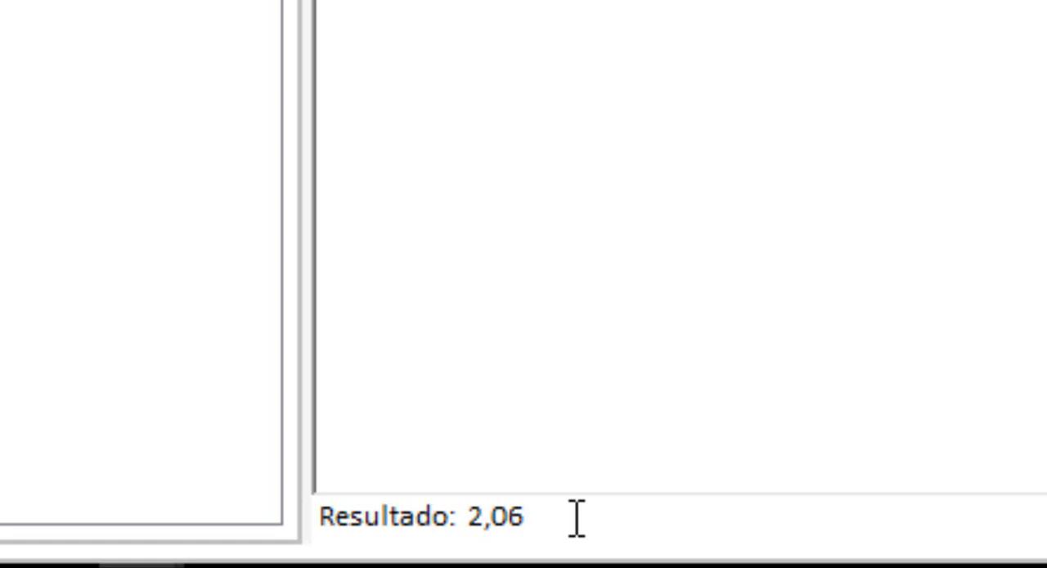
left_click(738, 56)
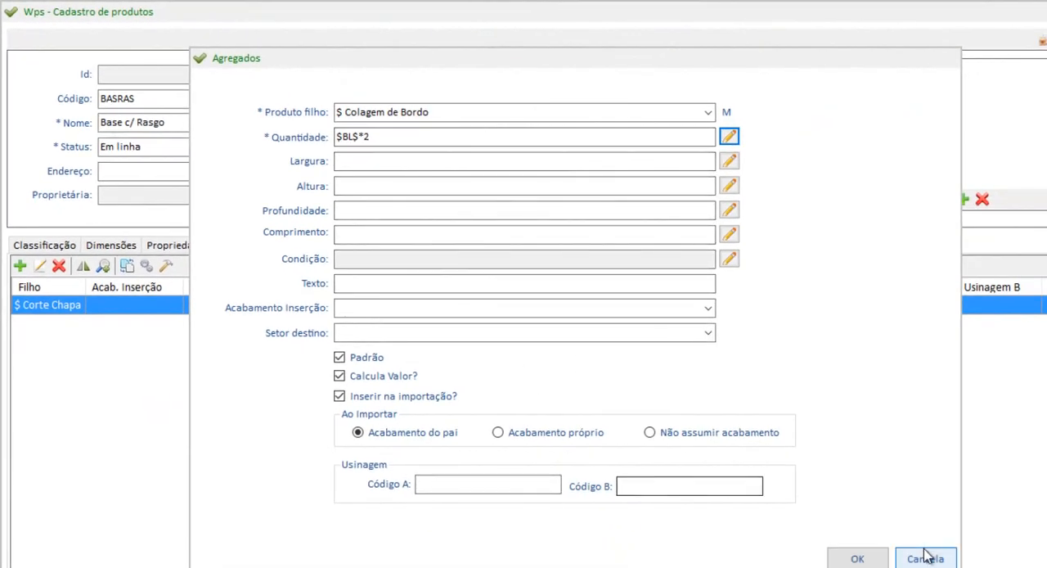
Confirm the $ Colagem de Bordo child item and save the product itinerary with Corte ahead of Borda.
left_click(855, 558)
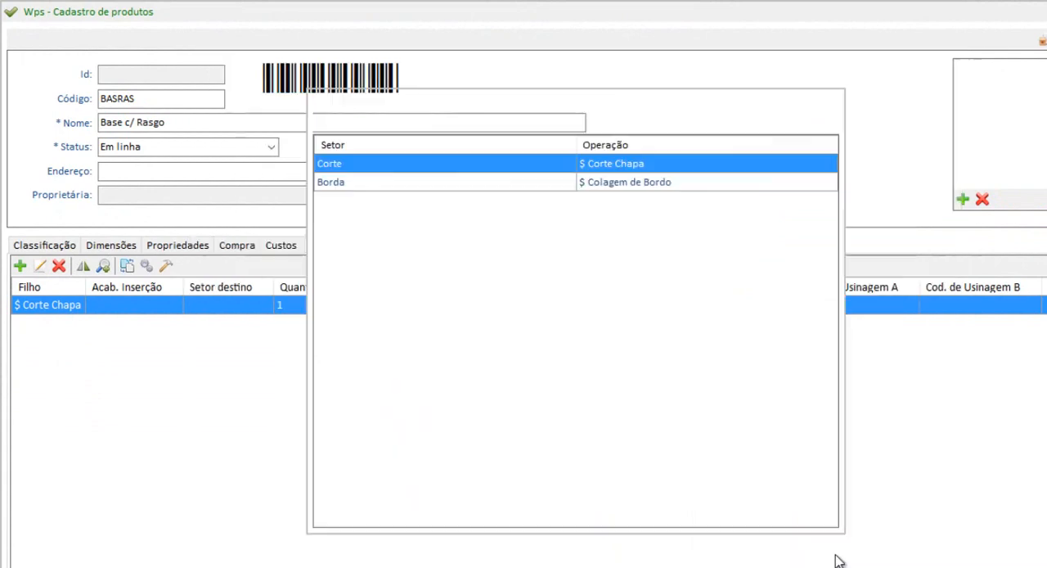
left_click(610, 183)
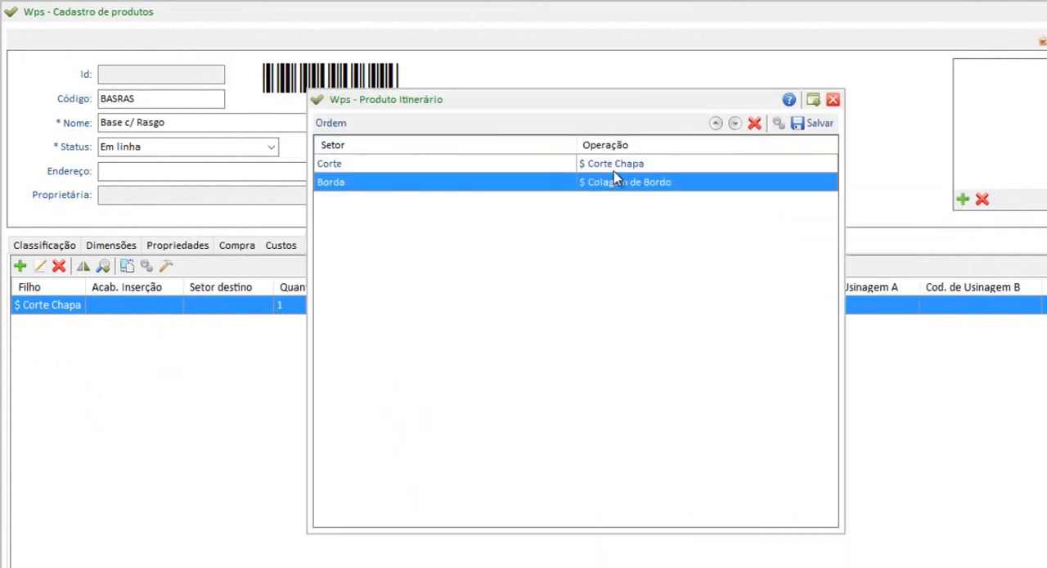
left_click(613, 170)
left_click(620, 181)
left_click(630, 164)
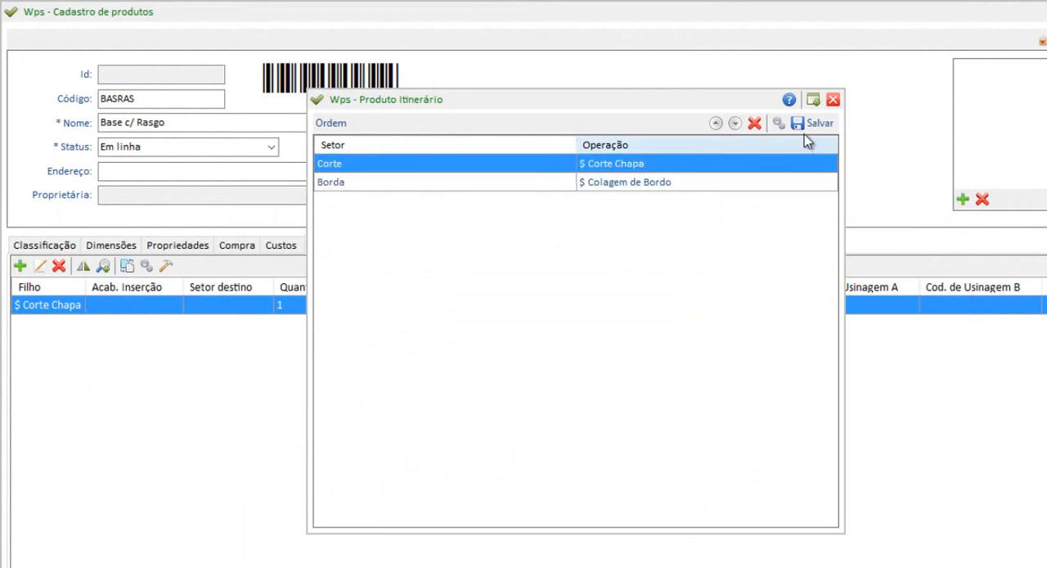
left_click(734, 124)
left_click(717, 123)
left_click(734, 123)
left_click(716, 123)
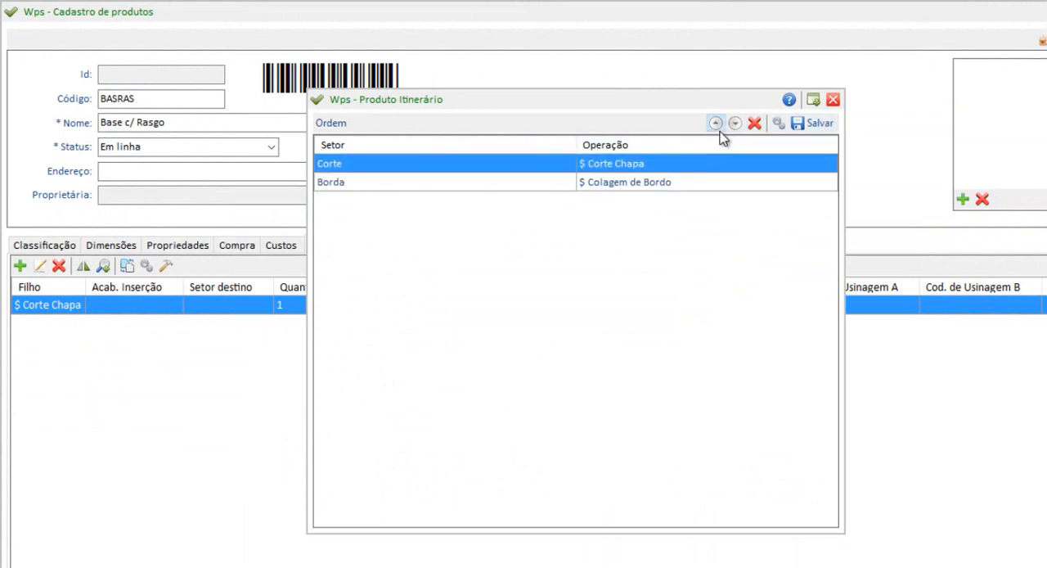
left_click(815, 123)
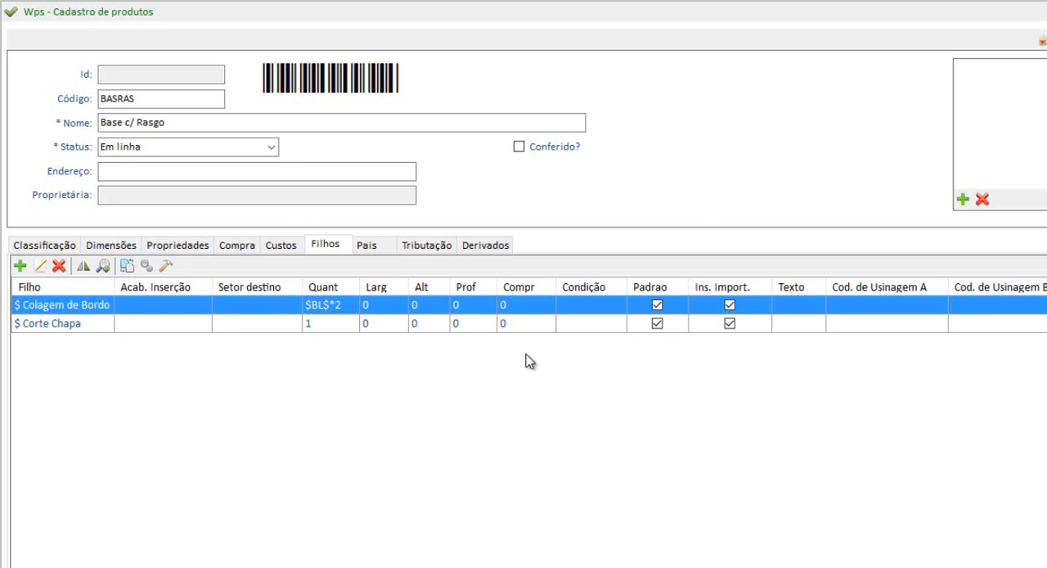
Add the child item $ Usinagem with a quantity of 1.
left_click(20, 266)
type("usina")
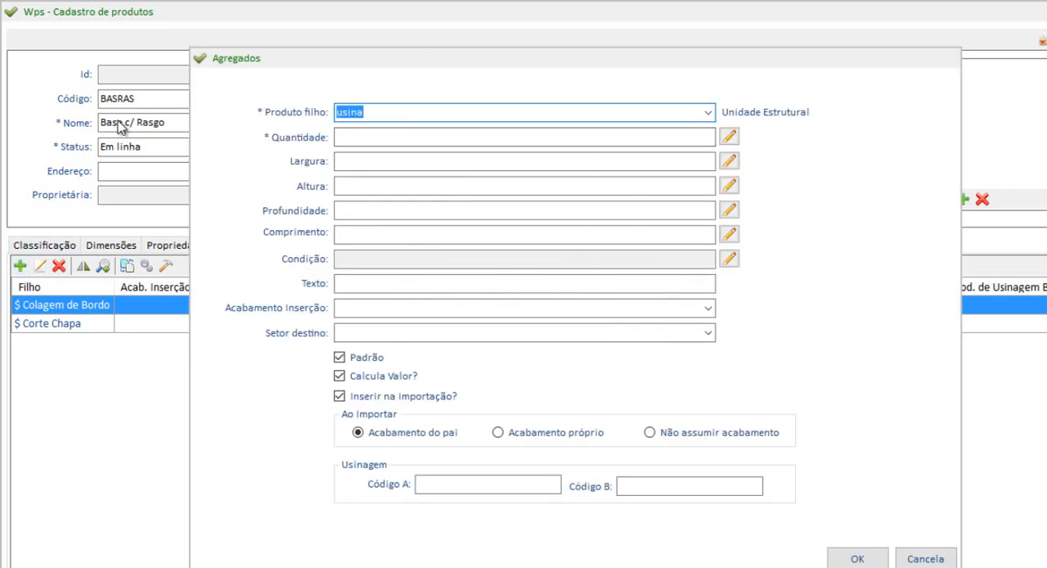
left_click(708, 112)
left_click(419, 132)
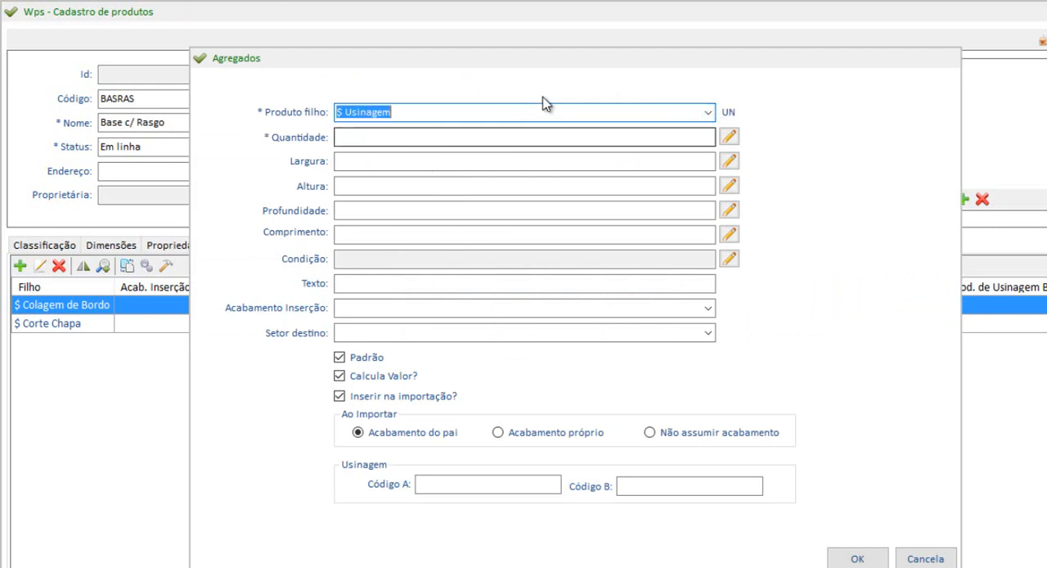
type("usina")
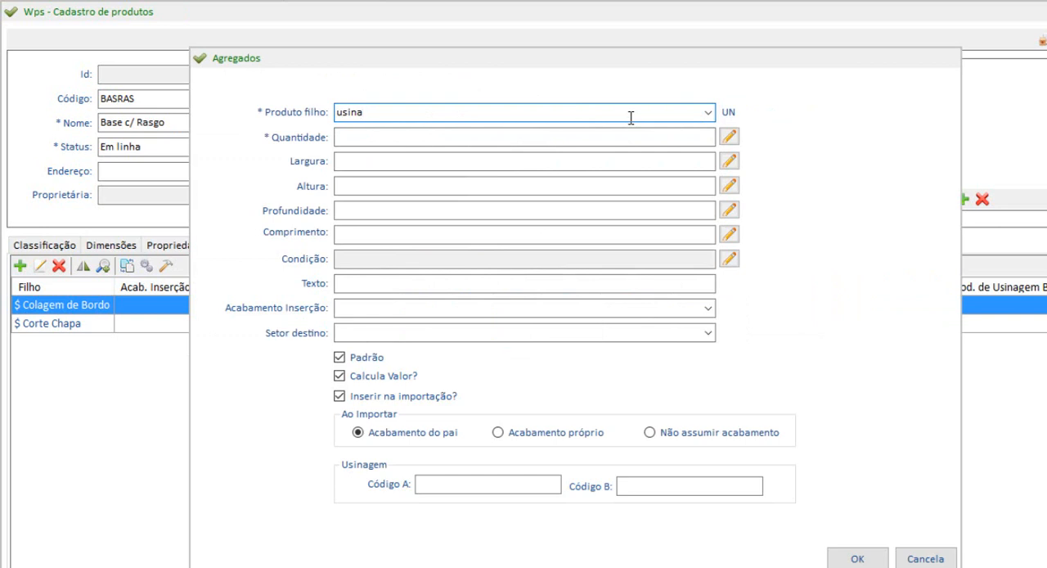
left_click(708, 119)
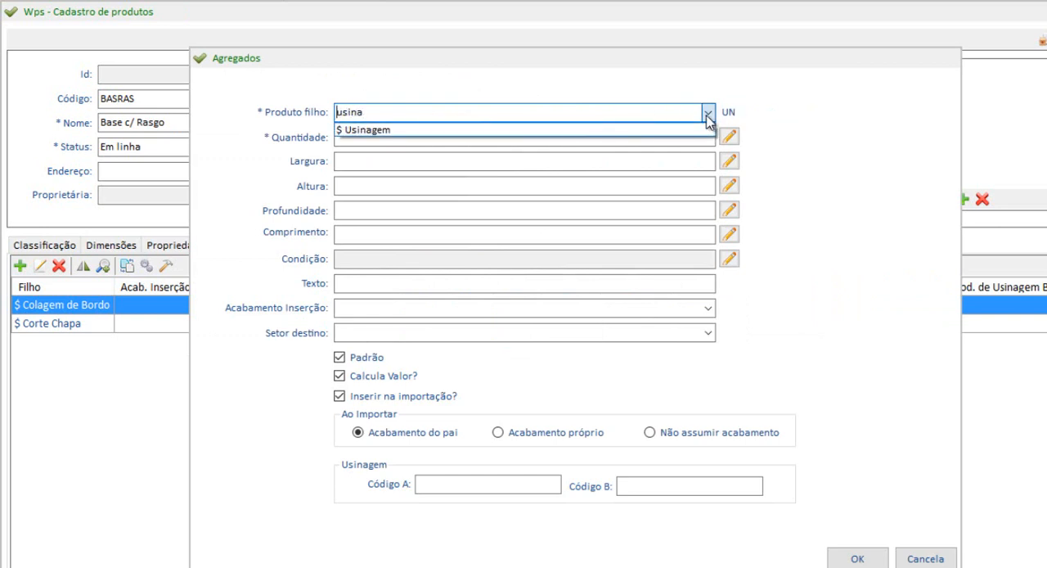
left_click(378, 130)
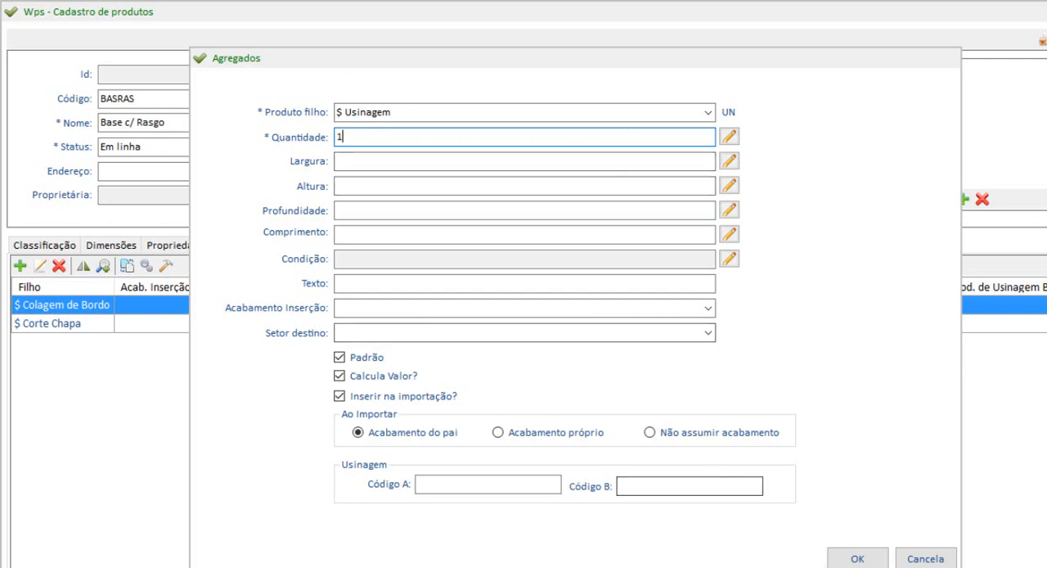
left_click(857, 558)
Check the itinerary order of $ Corte Chapa, $ Colagem de Bordo and $ Usinagem, and save it.
left_click(627, 200)
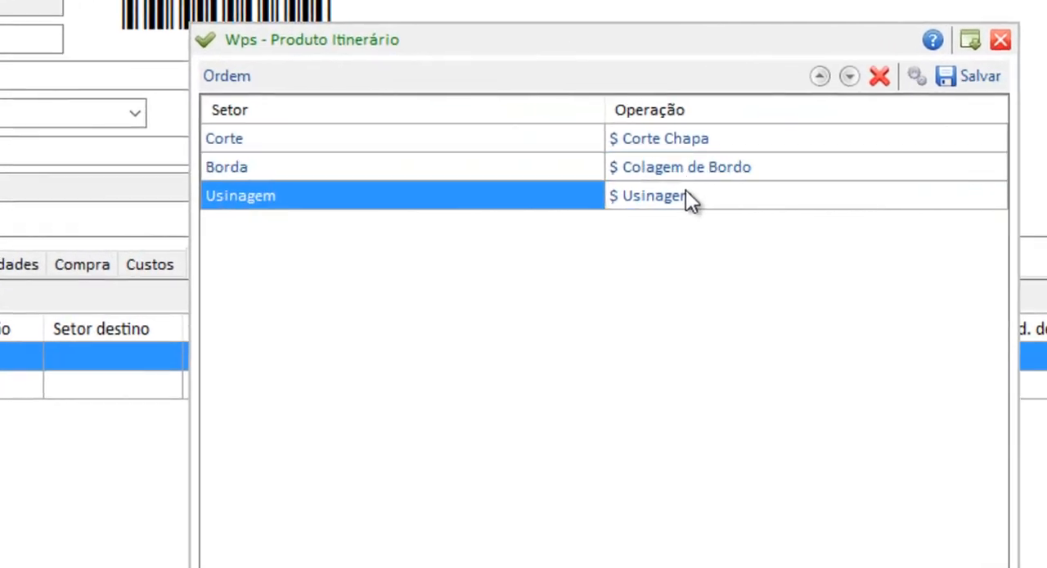
left_click(630, 180)
left_click(694, 140)
left_click(696, 162)
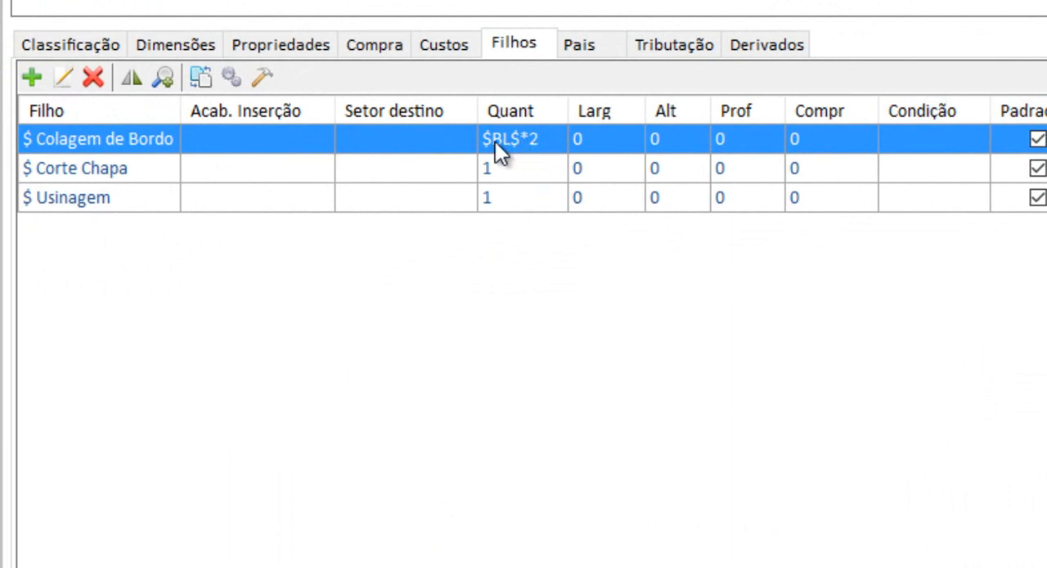
Duplicate the $ Colagem de Bordo child item, remove the repeated Borda process from the itinerary and save it.
right_click(117, 140)
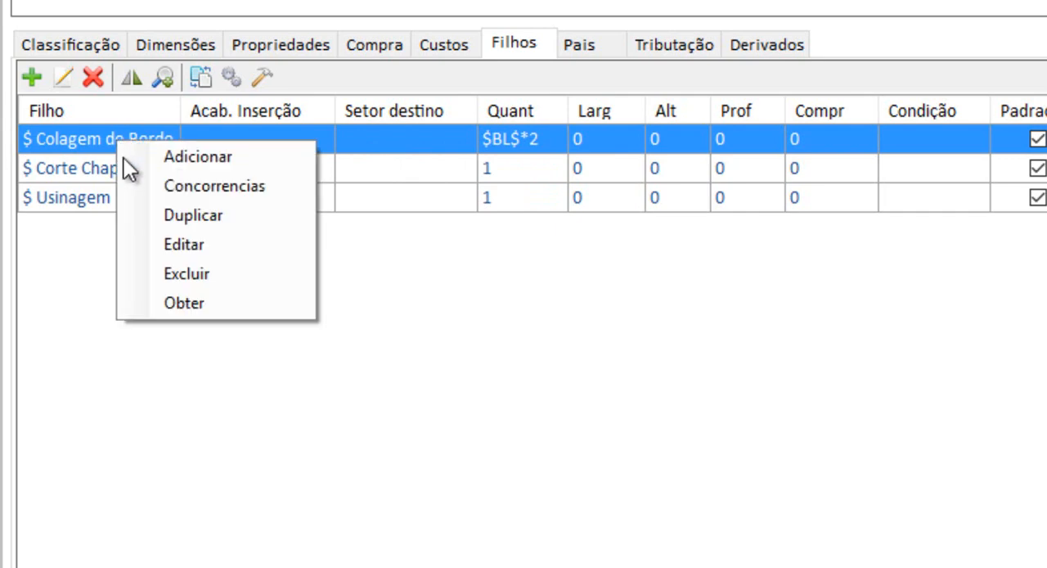
left_click(192, 216)
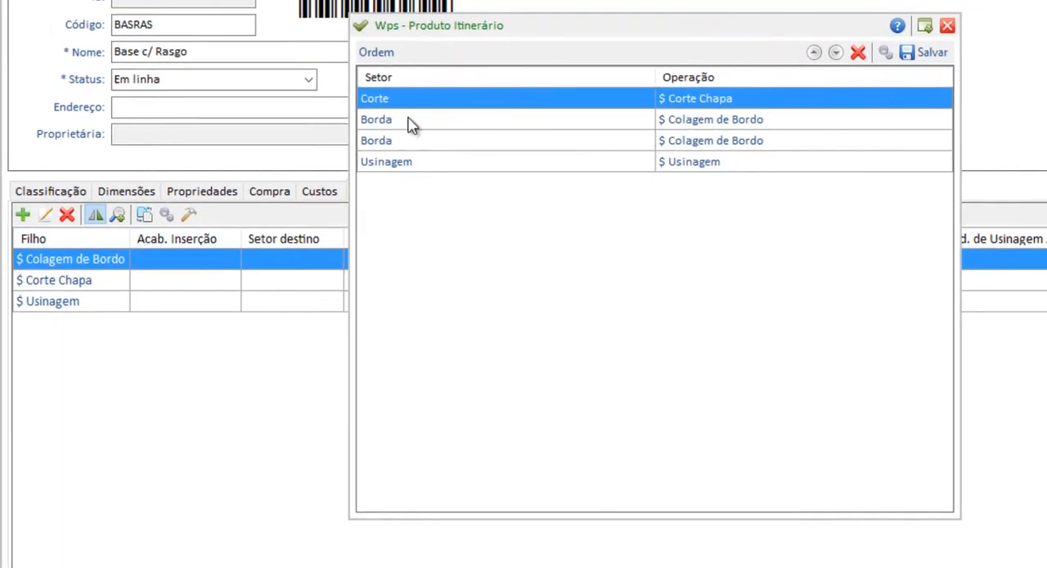
left_click(708, 119)
left_click(858, 53)
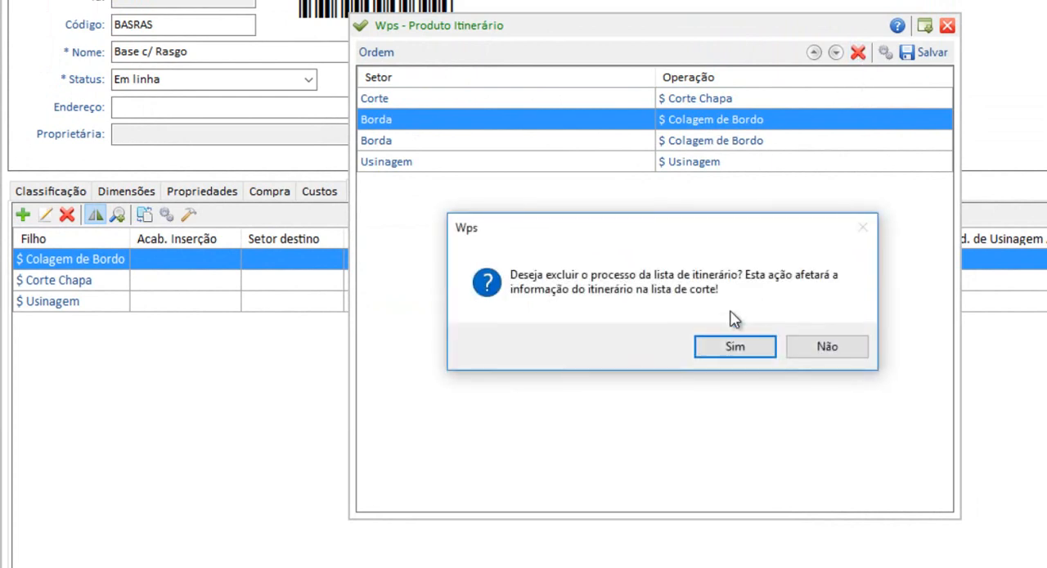
left_click(736, 346)
left_click(924, 53)
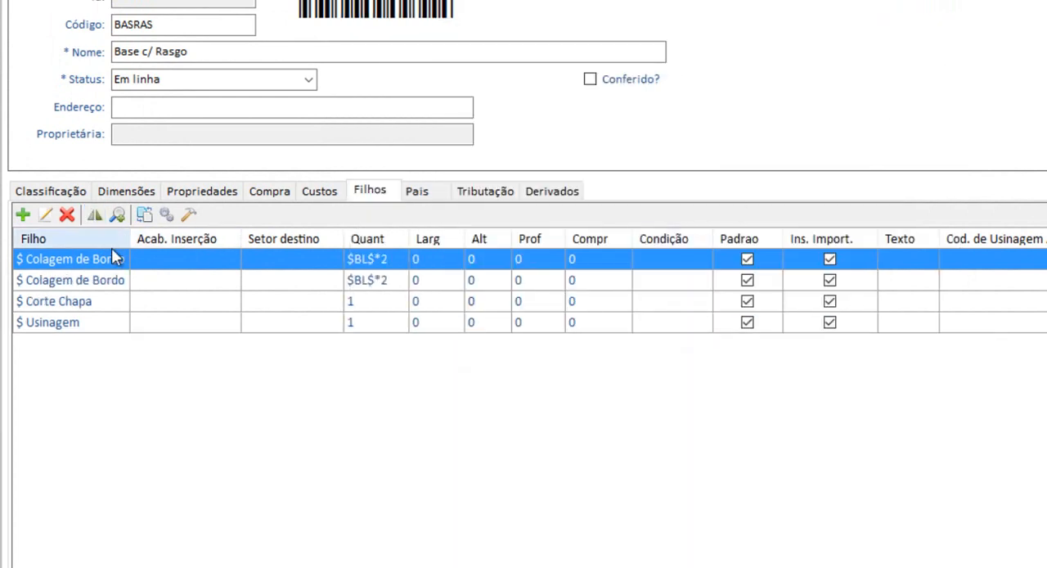
Change the product of the duplicated $ Colagem de Bordo child item to Bordo 22x0,45 Sem Cor (Somente Engenharia).
left_click(110, 281)
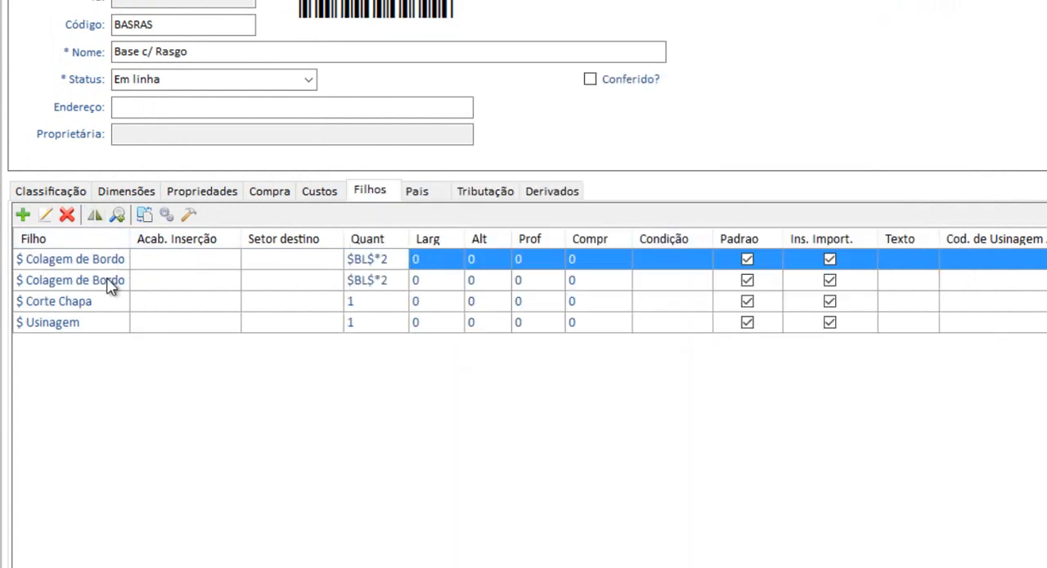
left_click(45, 214)
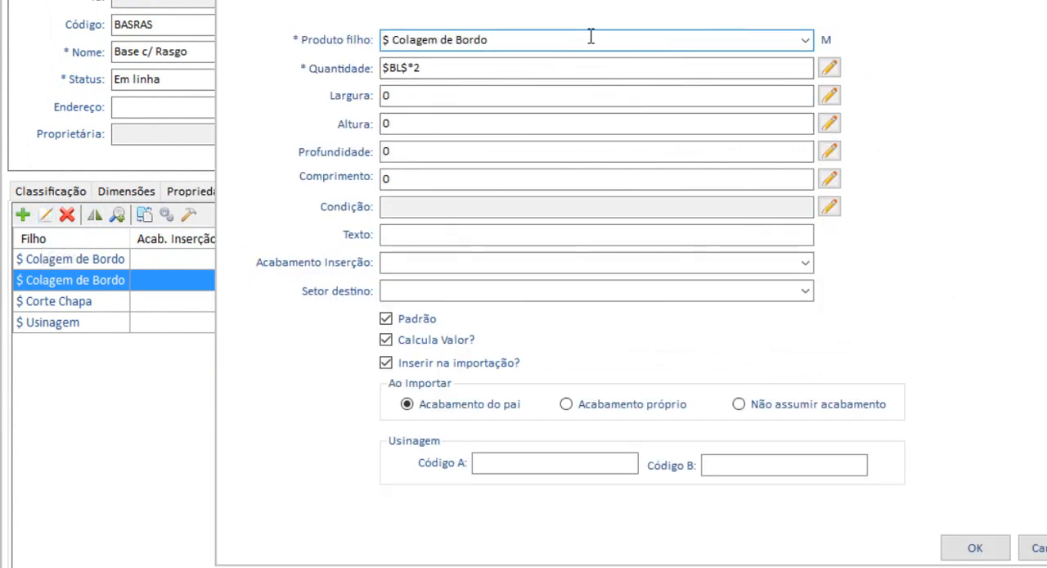
type("bordo")
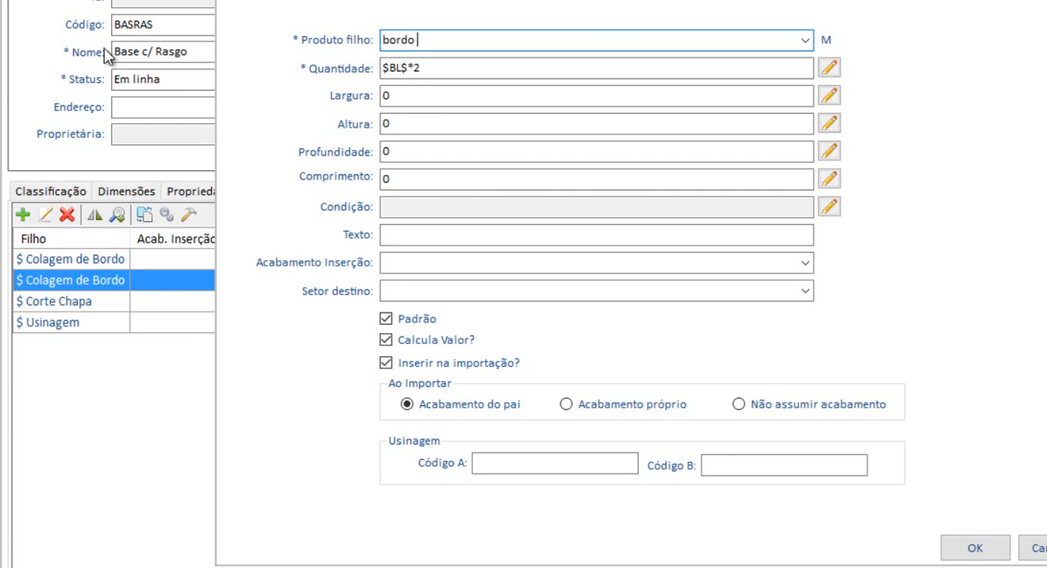
double_click(401, 39)
left_click(805, 41)
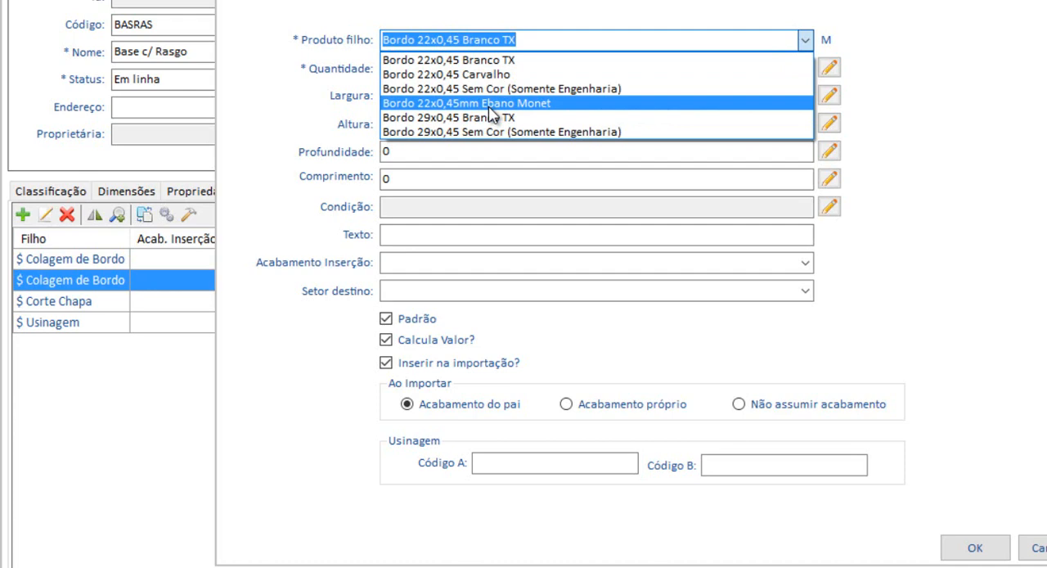
left_click(543, 89)
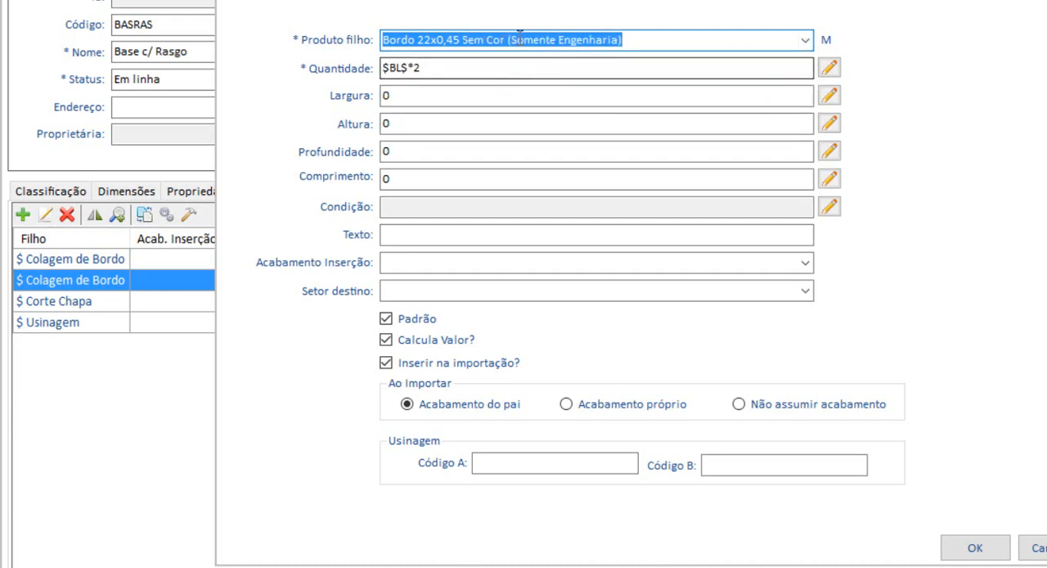
Set the edge band child item's Acabamento Inserção to Corpo and confirm the item.
left_click(433, 96)
left_click(416, 155)
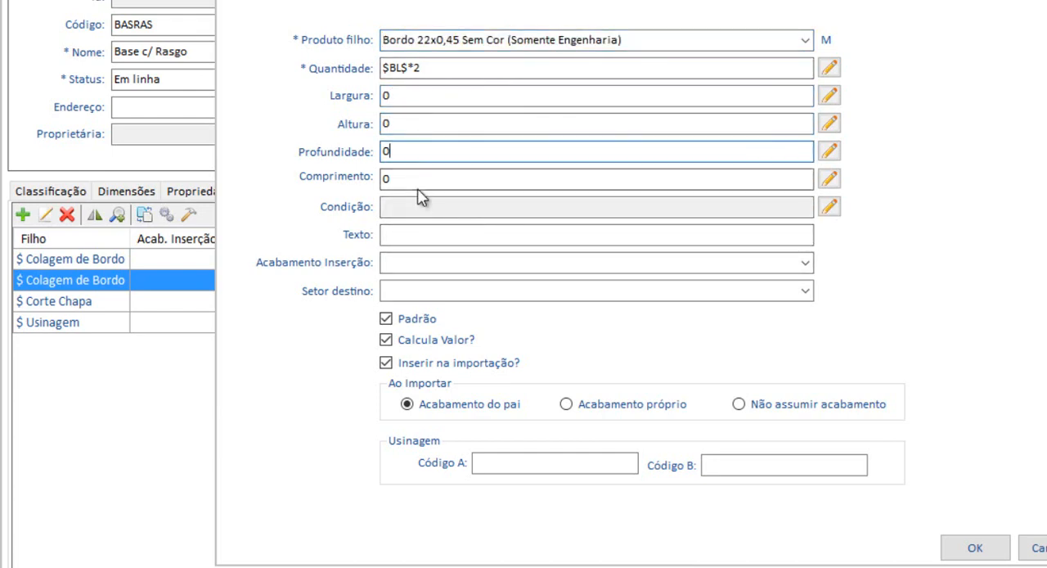
left_click(416, 177)
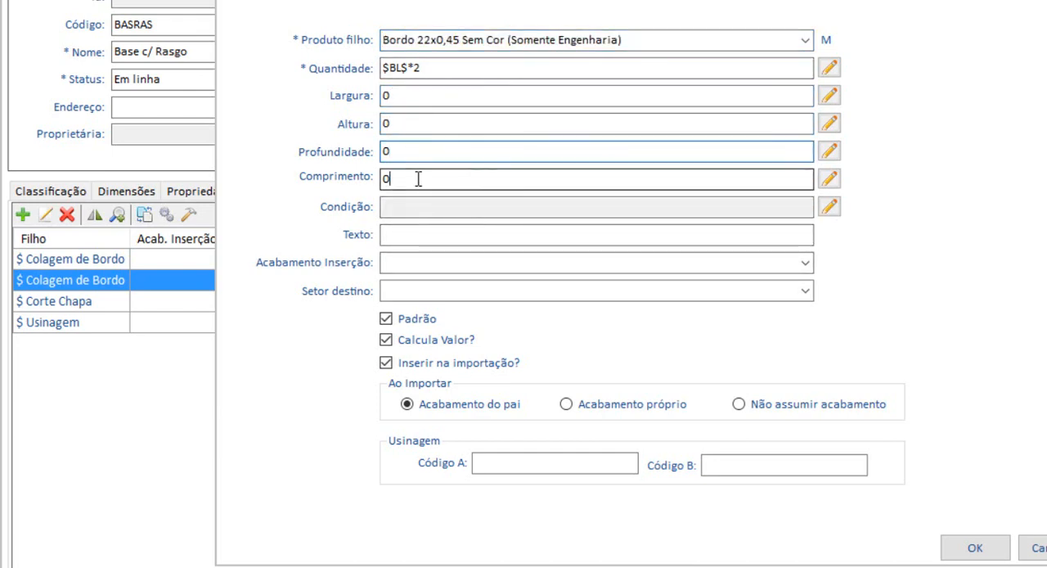
left_click(800, 263)
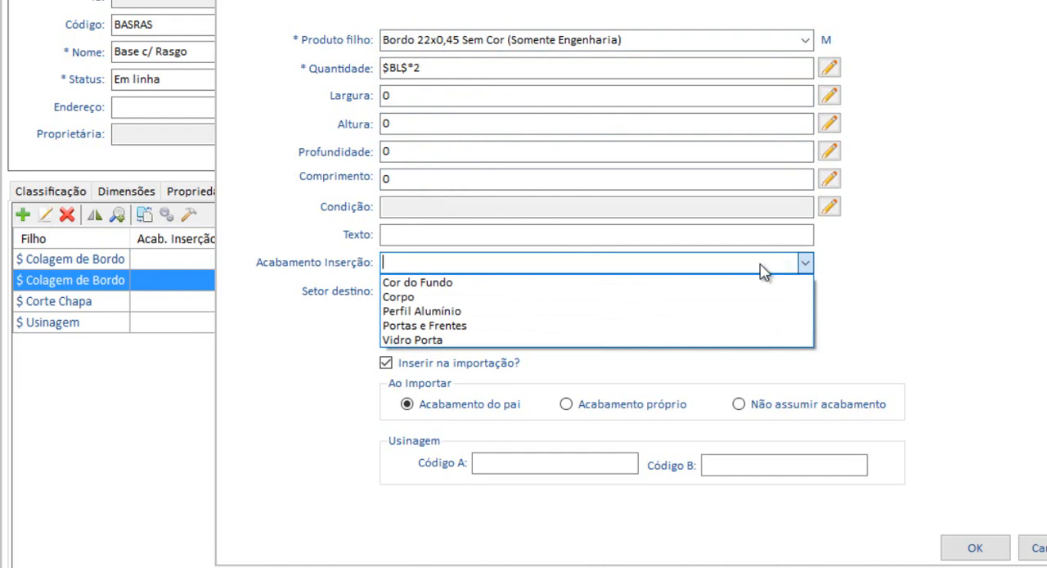
left_click(395, 297)
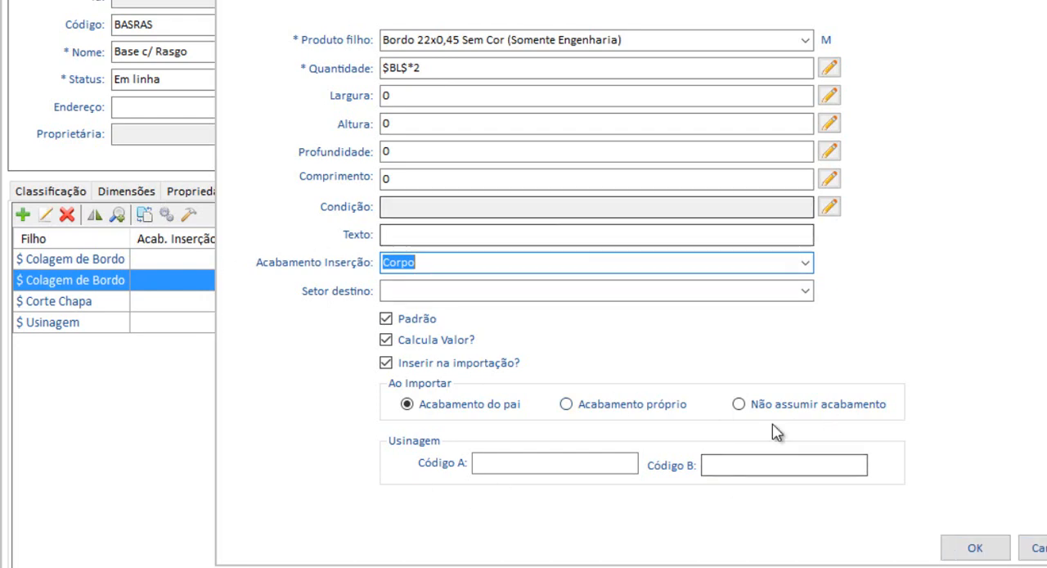
left_click(971, 549)
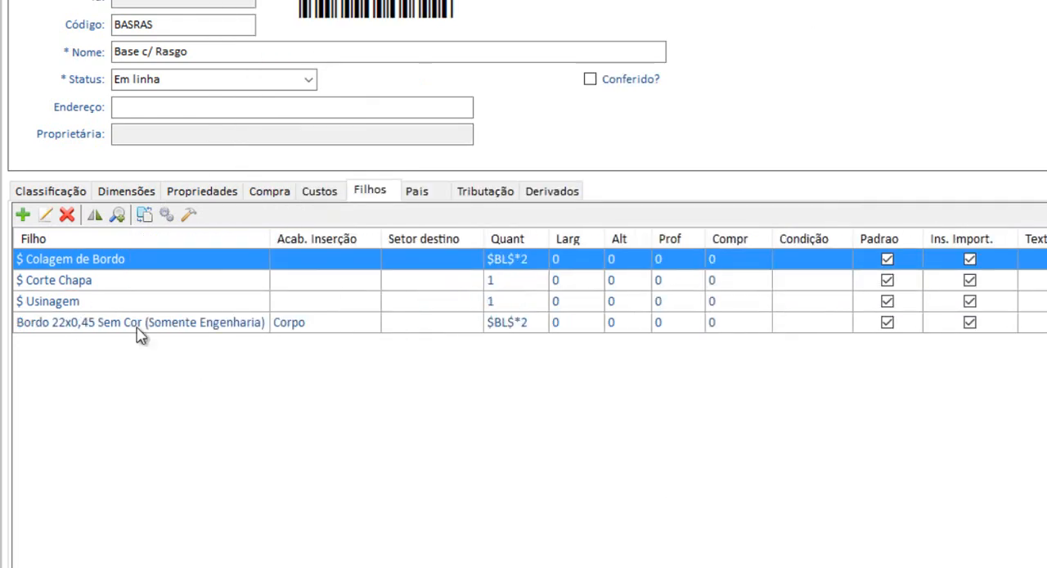
Add a new child item to Base c/ Rasgo with MDF 18mm Sem Cor (Somente Engenharia) as its product.
left_click(308, 327)
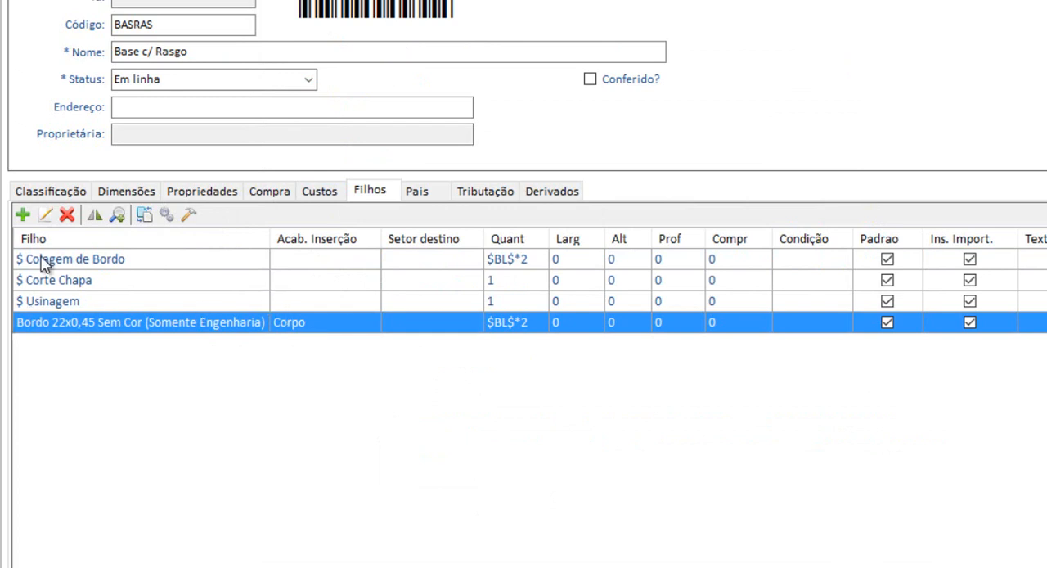
left_click(23, 215)
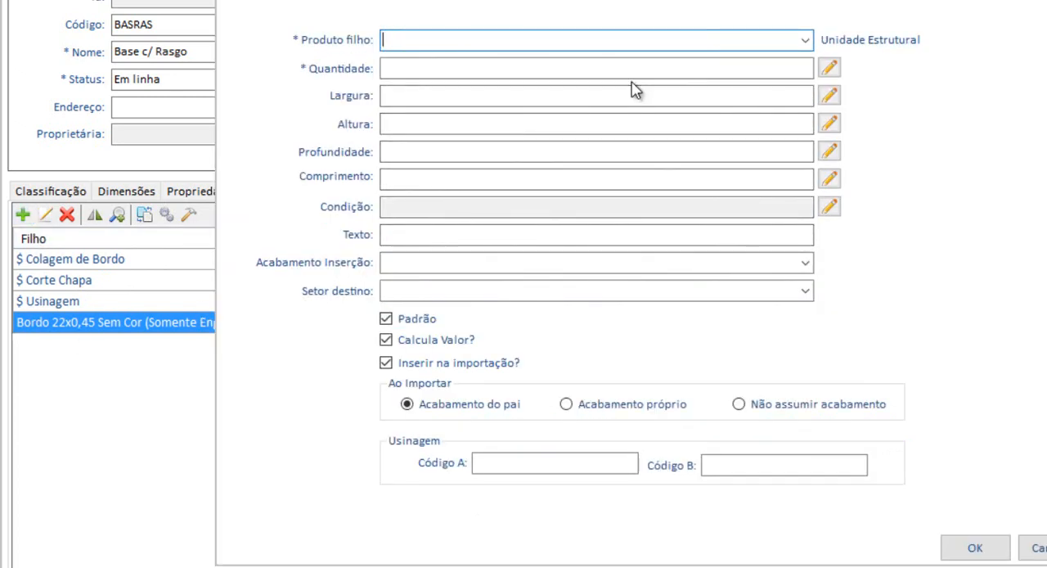
type("mdf 18")
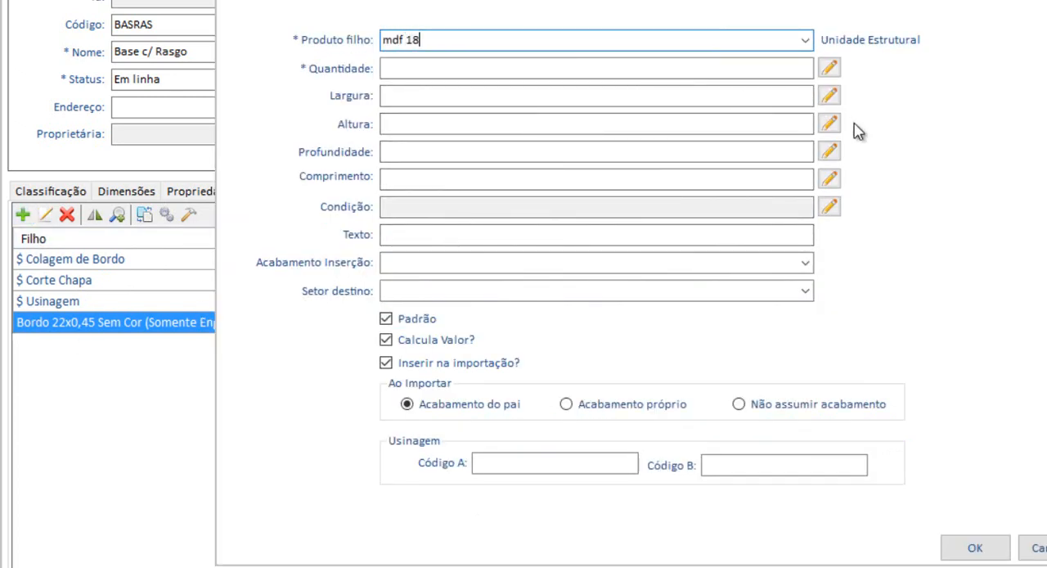
left_click(806, 41)
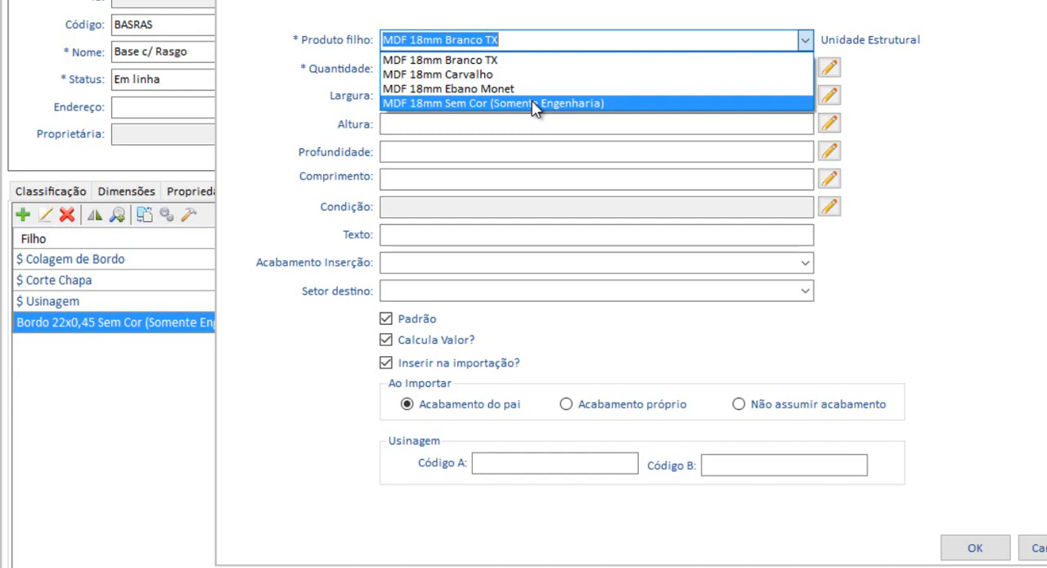
left_click(534, 104)
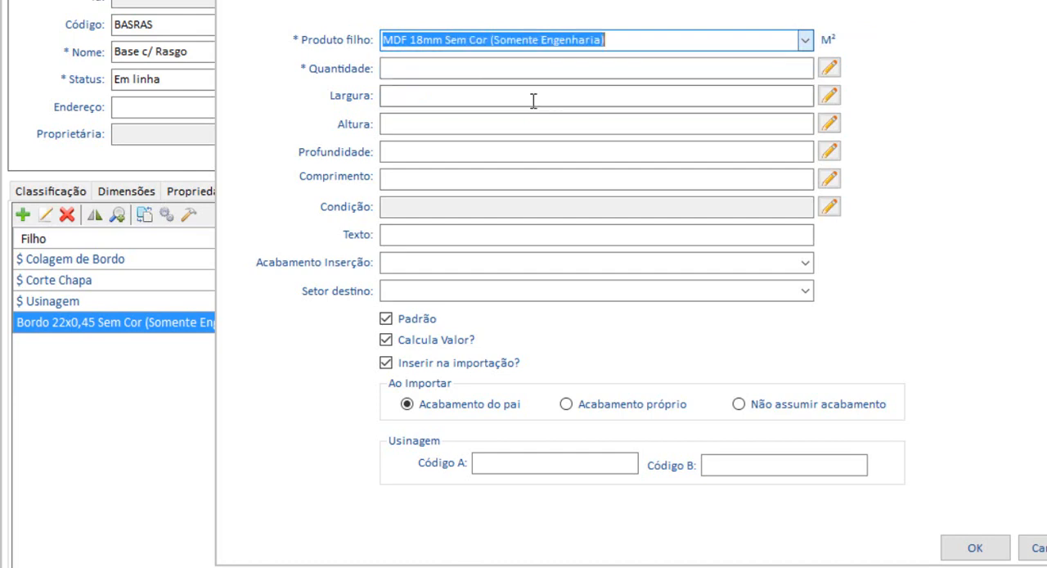
Check the Área Base variable's formula against the base component drawing and insert $AB$ into the MDF item's quantity expression.
left_click(548, 70)
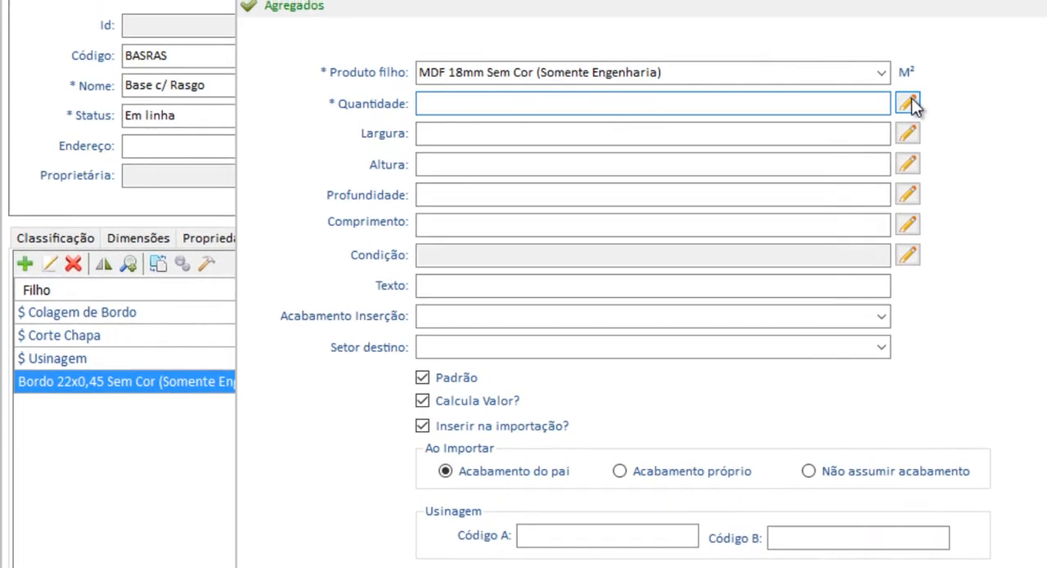
left_click(829, 68)
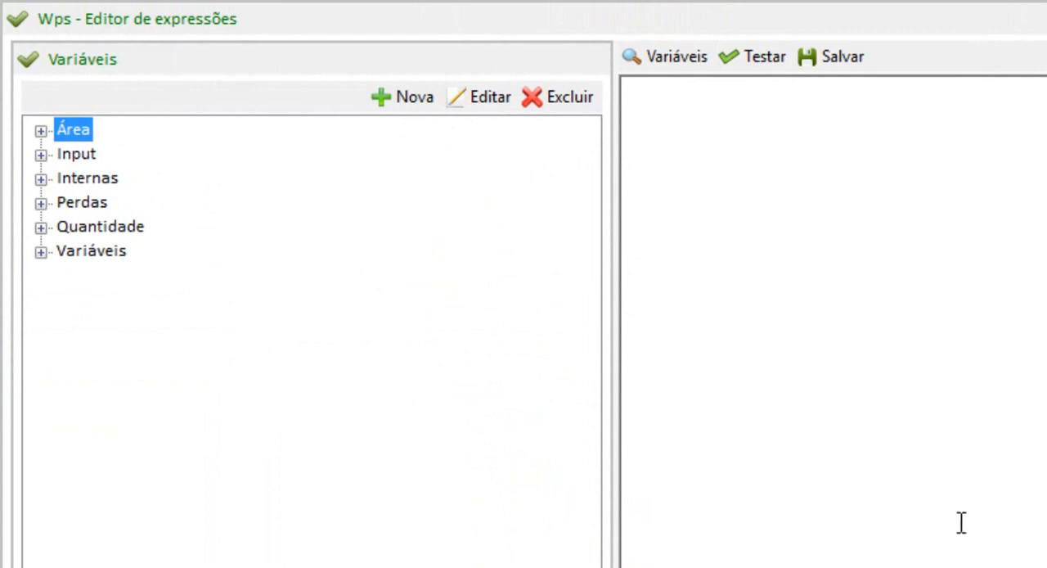
left_click(41, 130)
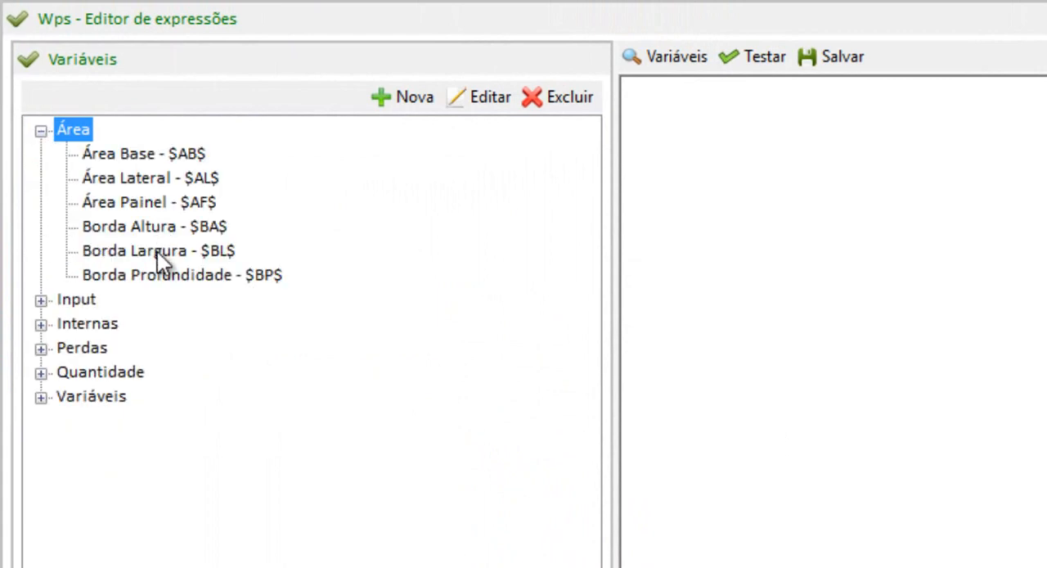
double_click(167, 155)
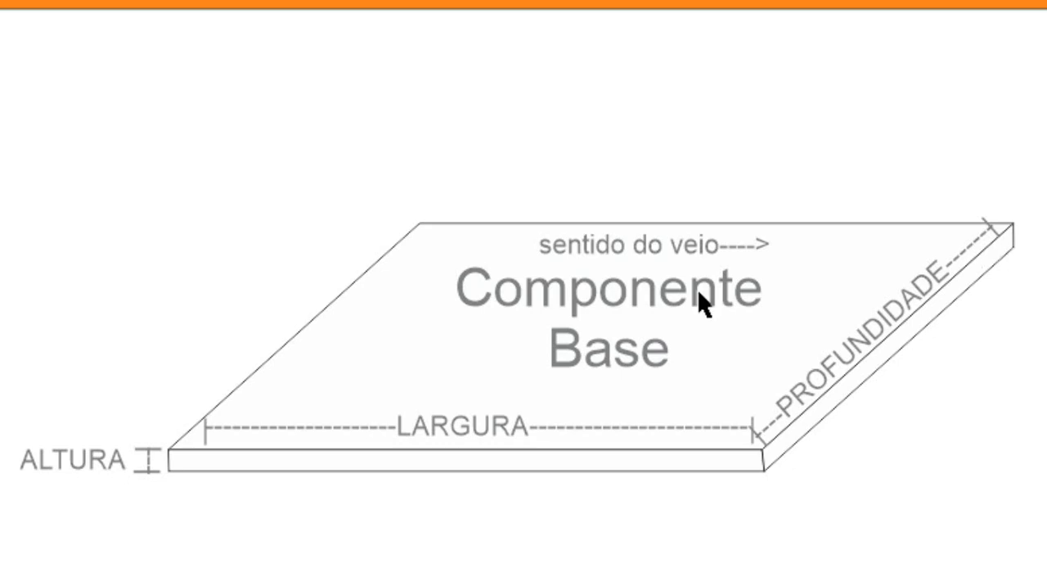
scroll(564, 307, "down", 2)
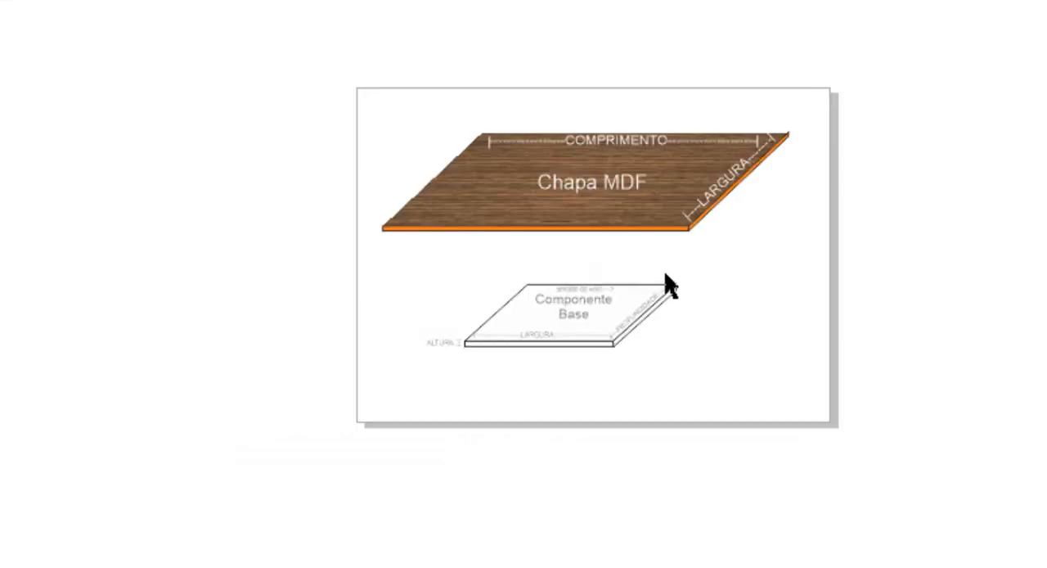
scroll(669, 285, "up", 2)
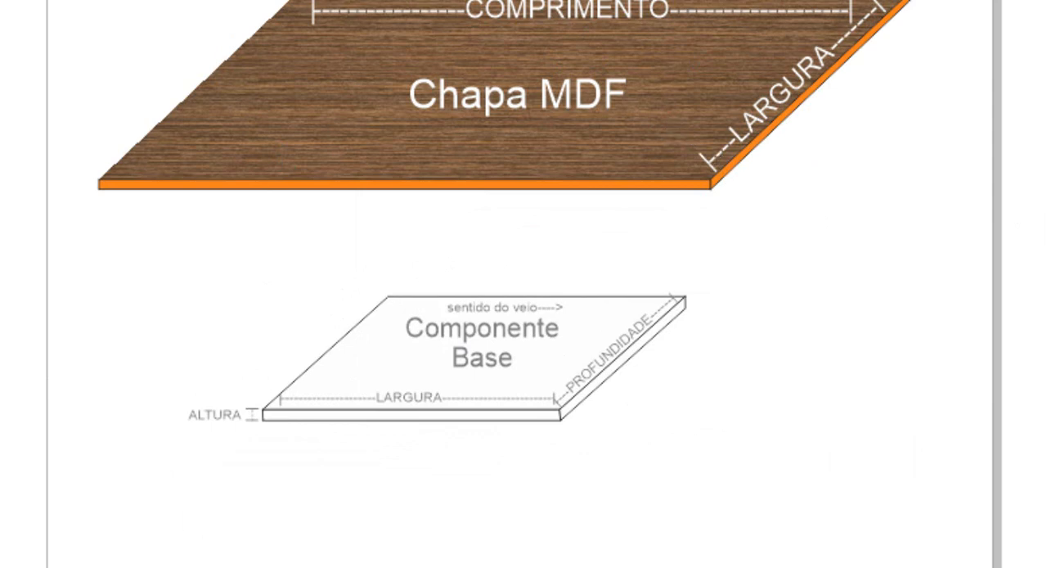
left_click(731, 556)
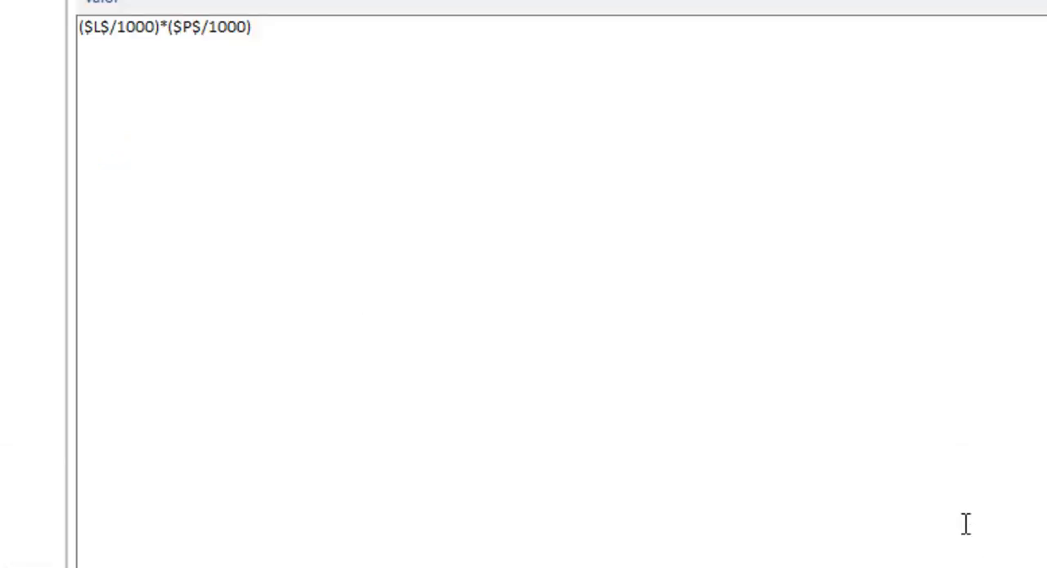
key("Escape")
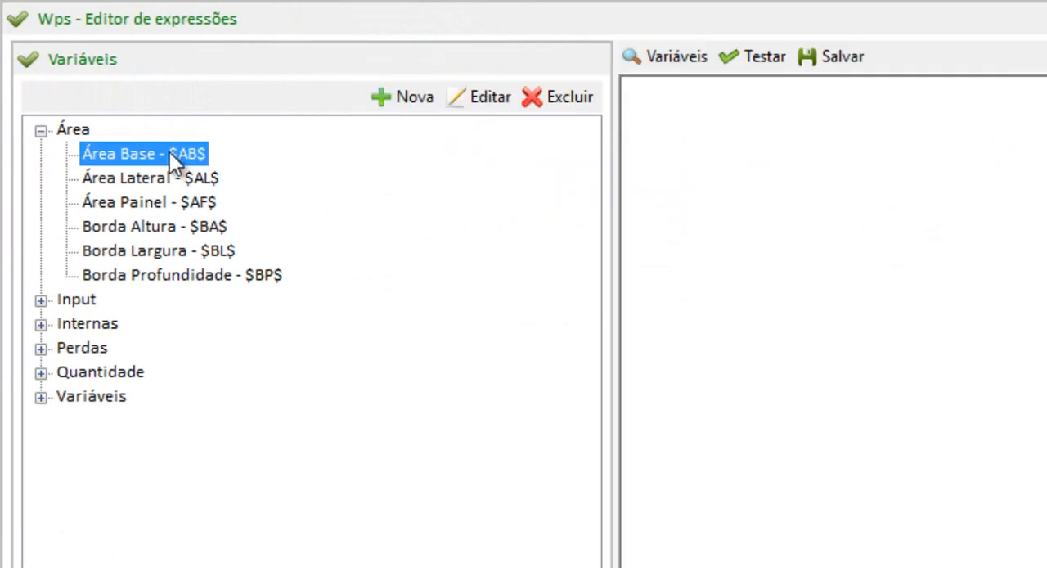
left_click_drag(169, 152, 769, 136)
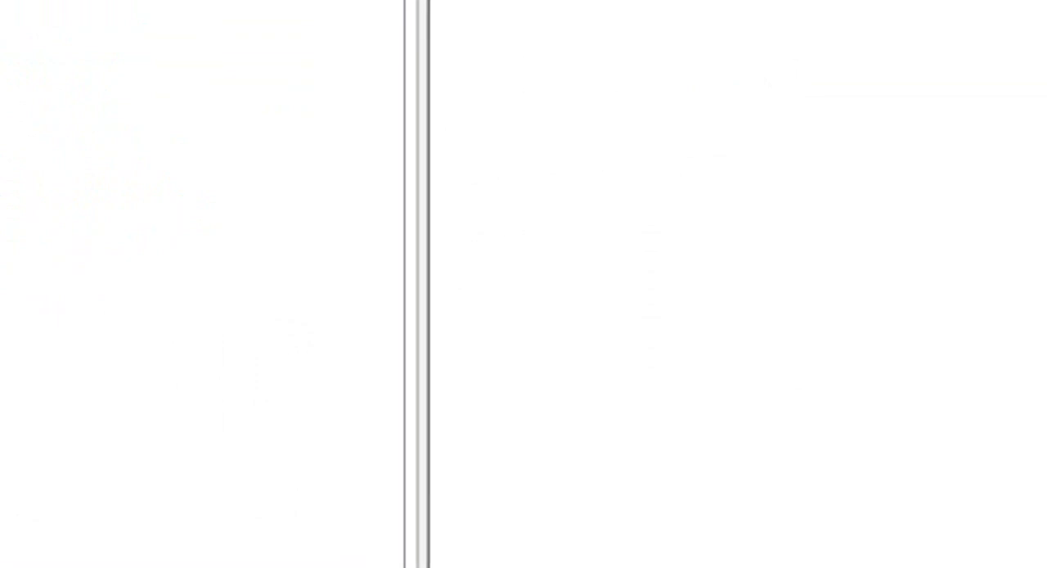
Set the internal Profundidade variable to 500 and save $AB$ as the MDF child item's quantity.
double_click(65, 133)
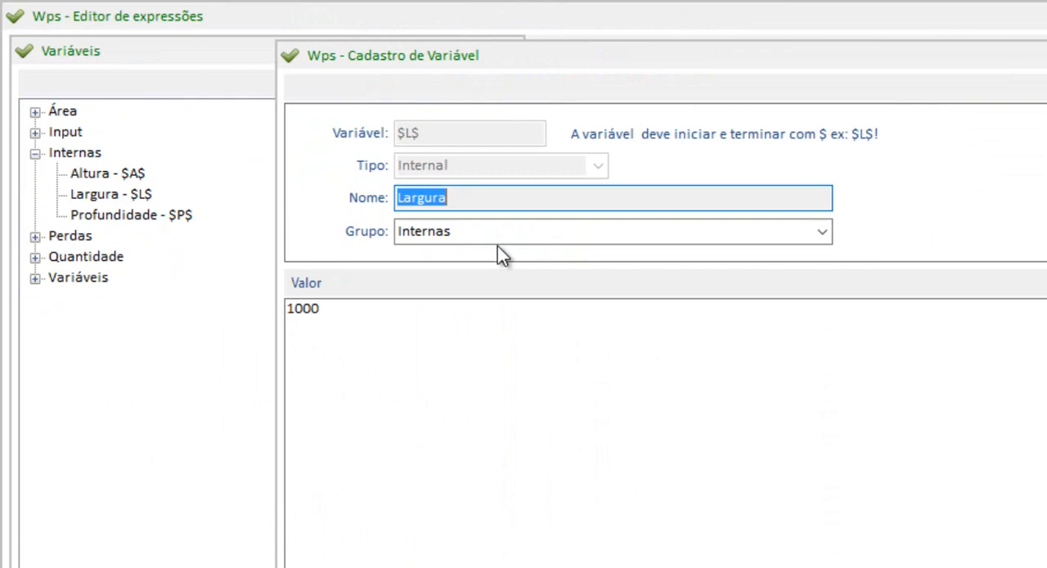
left_click(363, 313)
key("Escape")
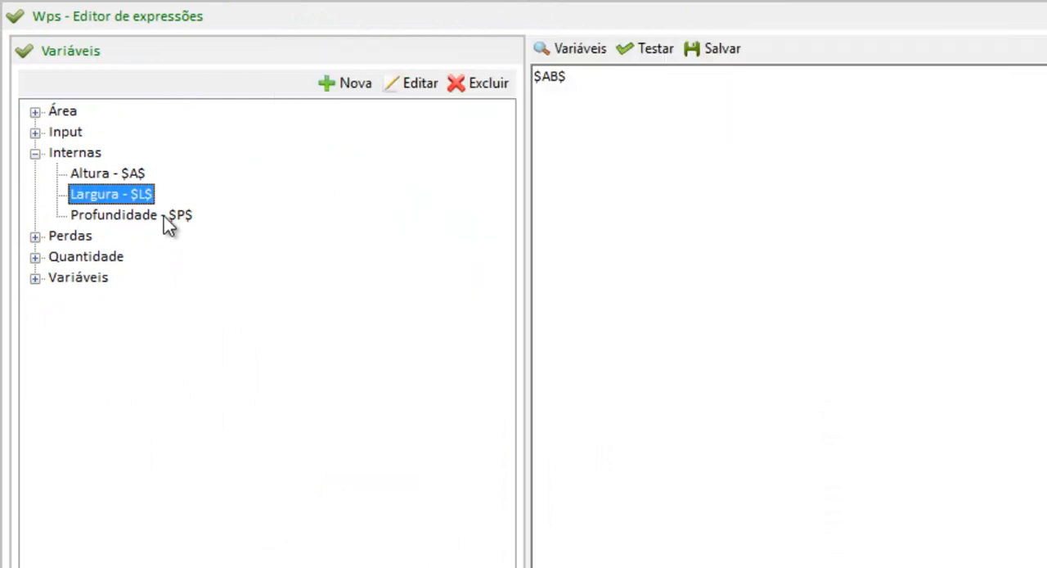
double_click(117, 215)
double_click(363, 309)
type("500")
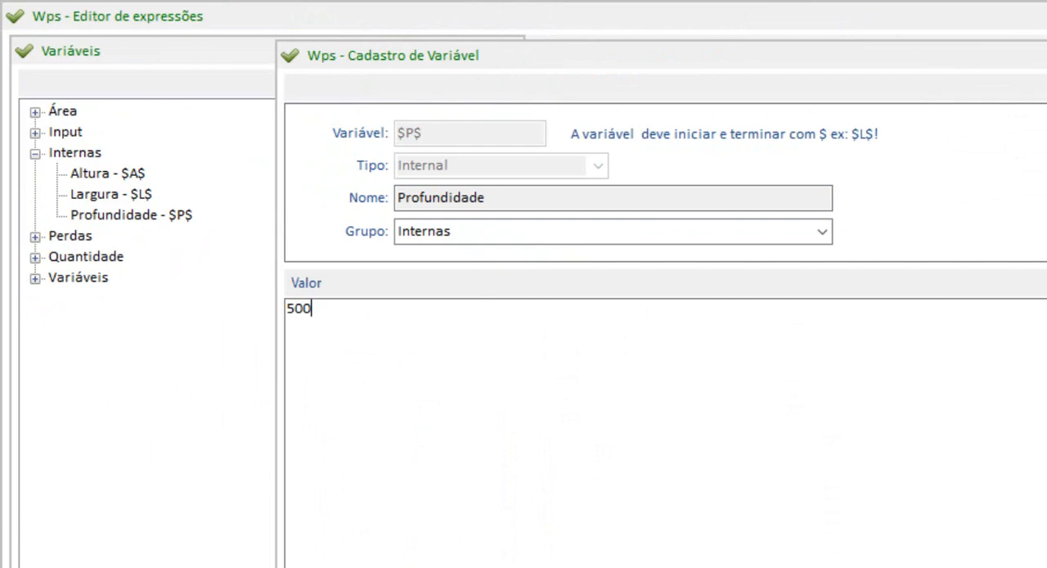
key("Escape")
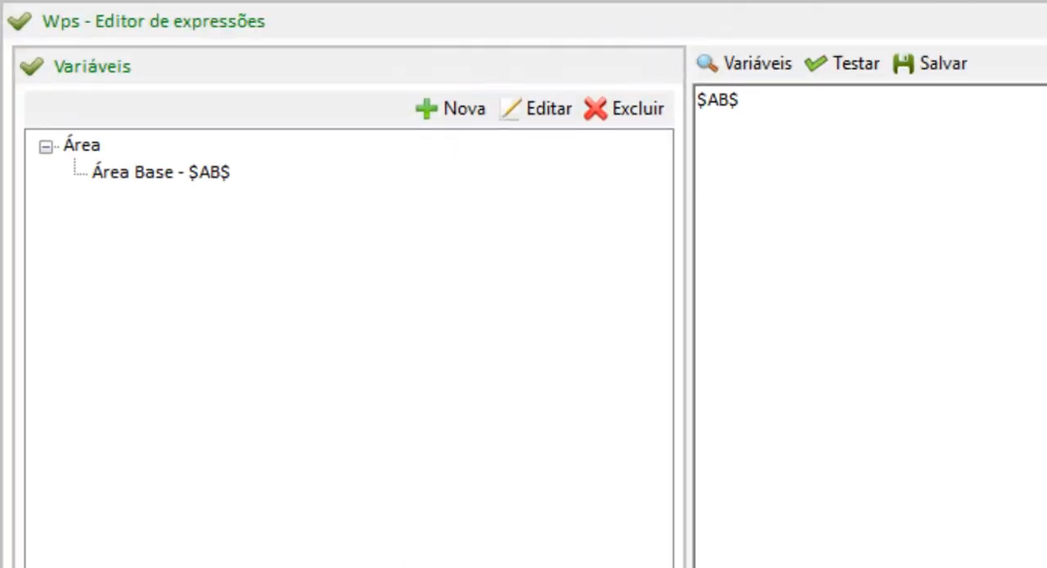
left_click_drag(729, 99, 697, 100)
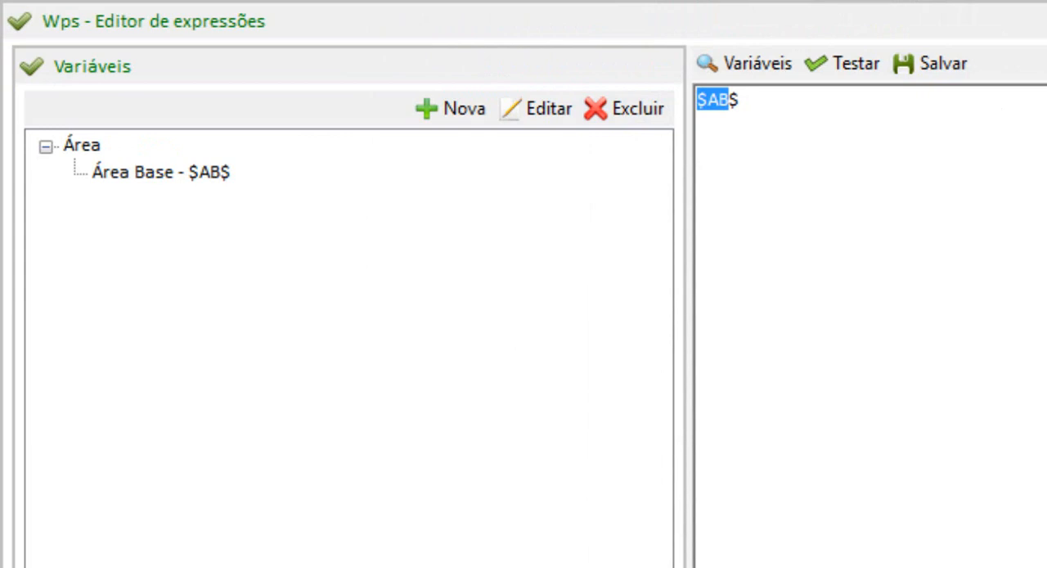
left_click(933, 64)
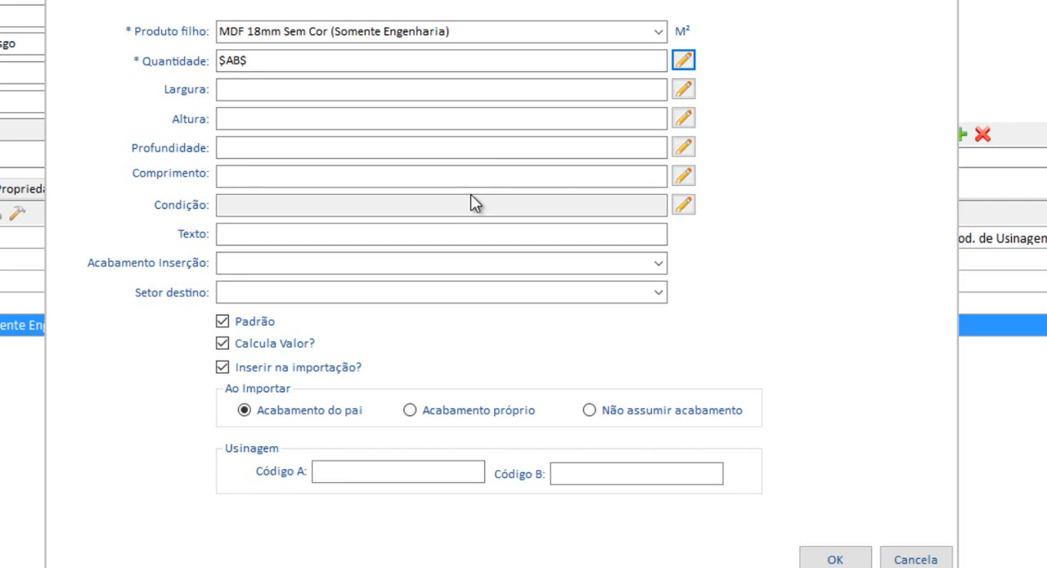
Switch to the sheet drawing and compare the Chapa MDF's Comprimento and Largura directions with the base component and the child item's dimension fields.
left_click(482, 30)
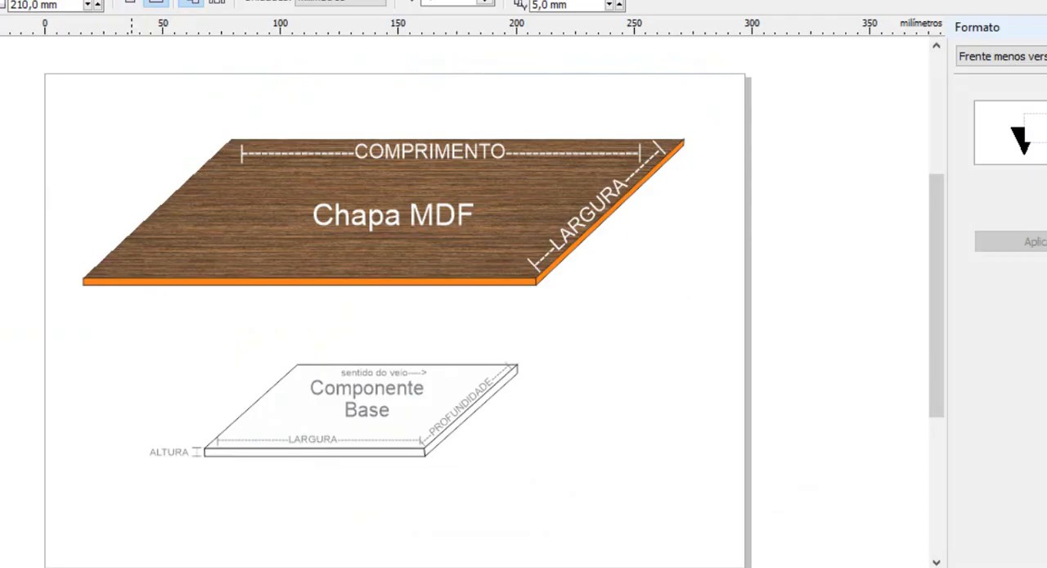
scroll(295, 460, "up", 2)
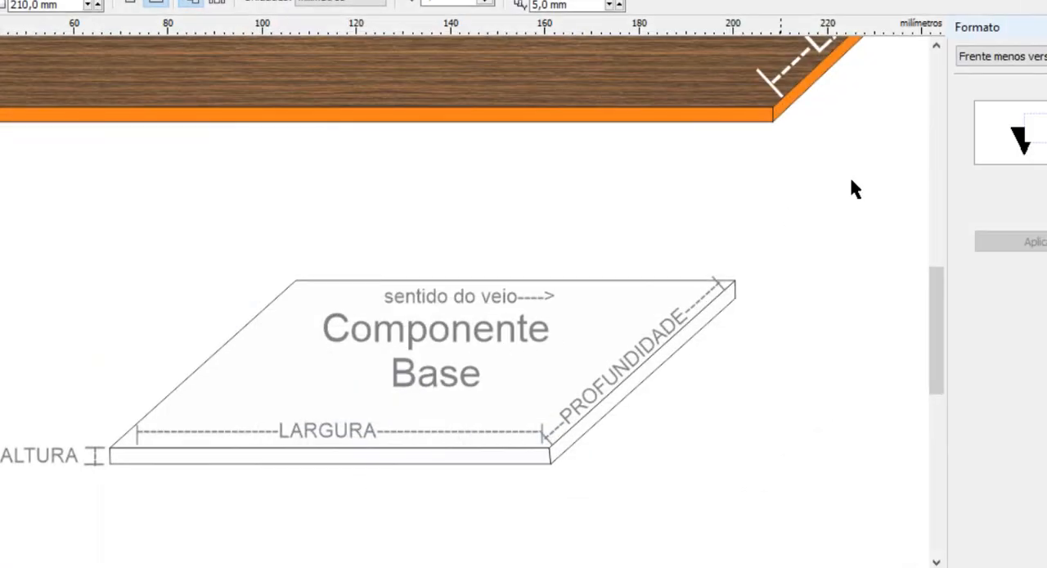
left_click_drag(934, 328, 951, 234)
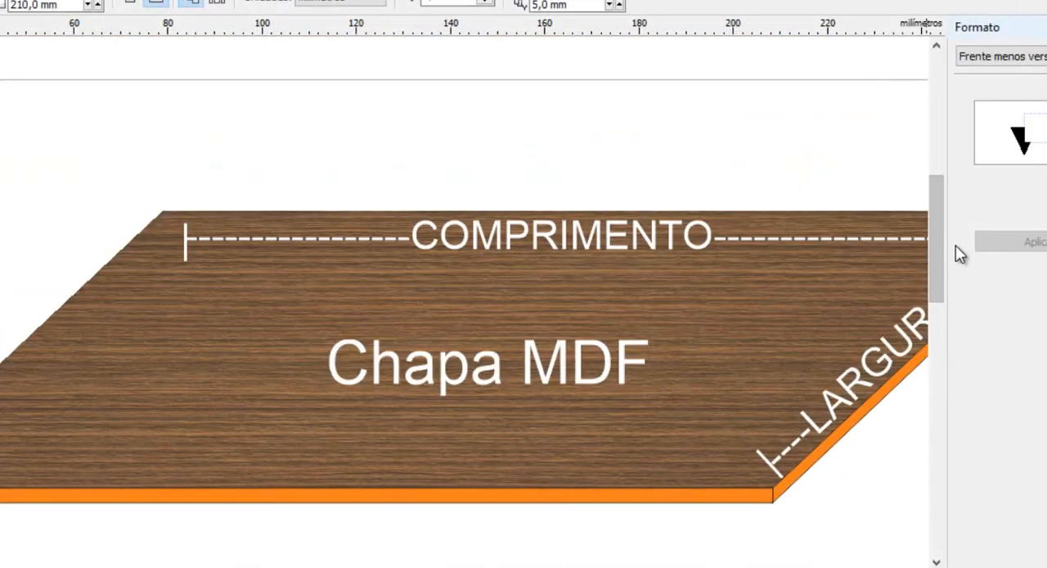
mouse_move(722, 566)
left_mouse_down()
mouse_move(705, 566)
mouse_move(757, 566)
left_mouse_up()
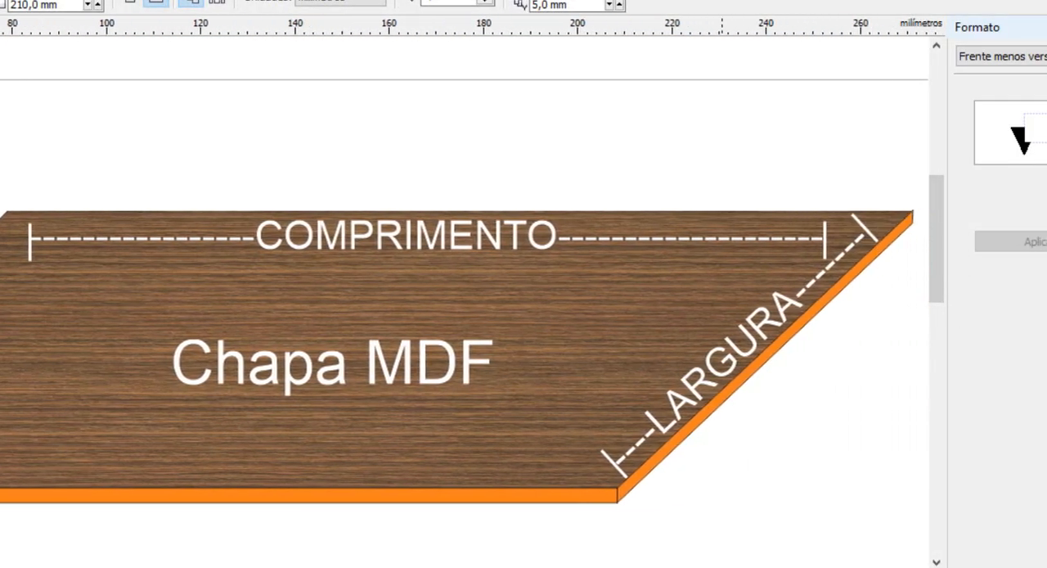
scroll(533, 457, "down", 2)
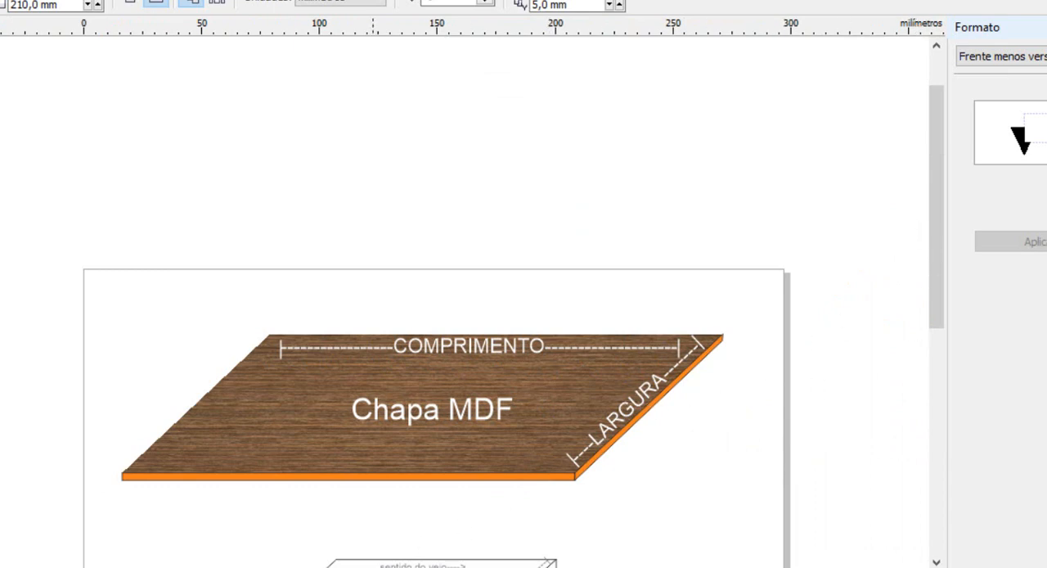
left_click(323, 566)
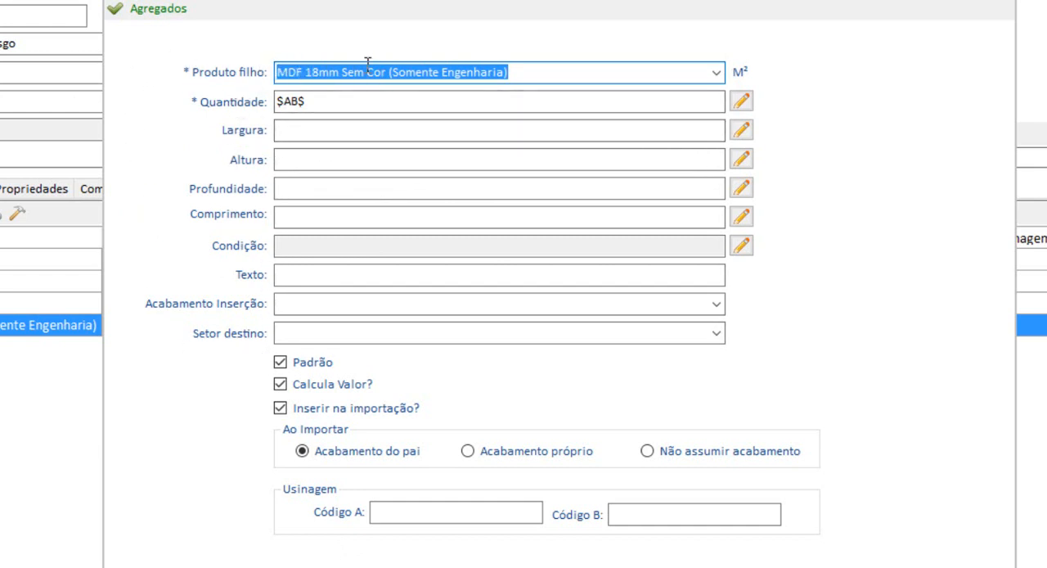
left_click(304, 132)
left_click(300, 187)
left_click(303, 215)
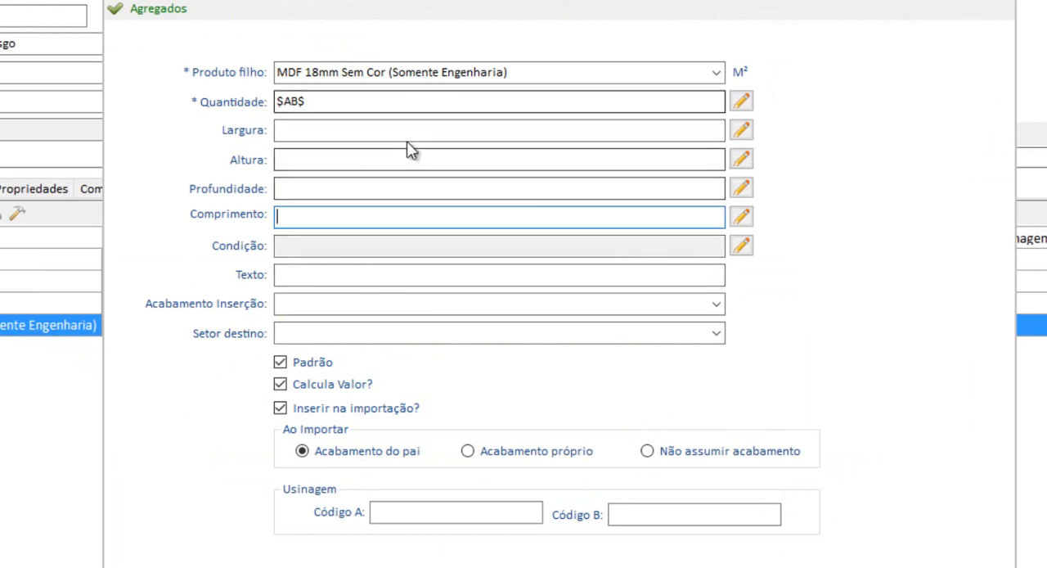
Switch to the sheet drawing and move the Componente Base onto the Chapa MDF to compare their dimension directions along the grain.
left_click(409, 127)
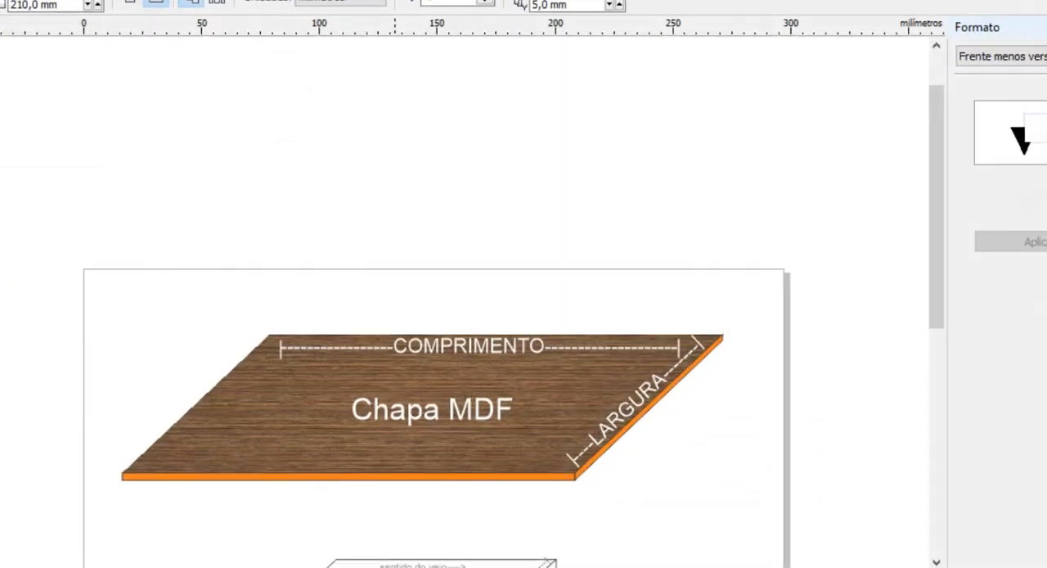
left_click_drag(943, 193, 951, 298)
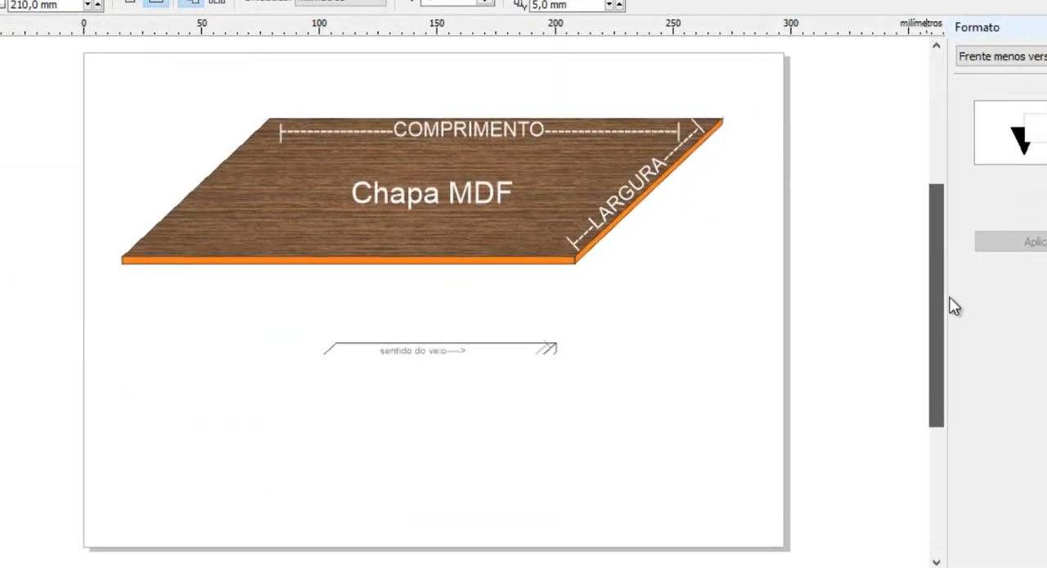
left_click(342, 379)
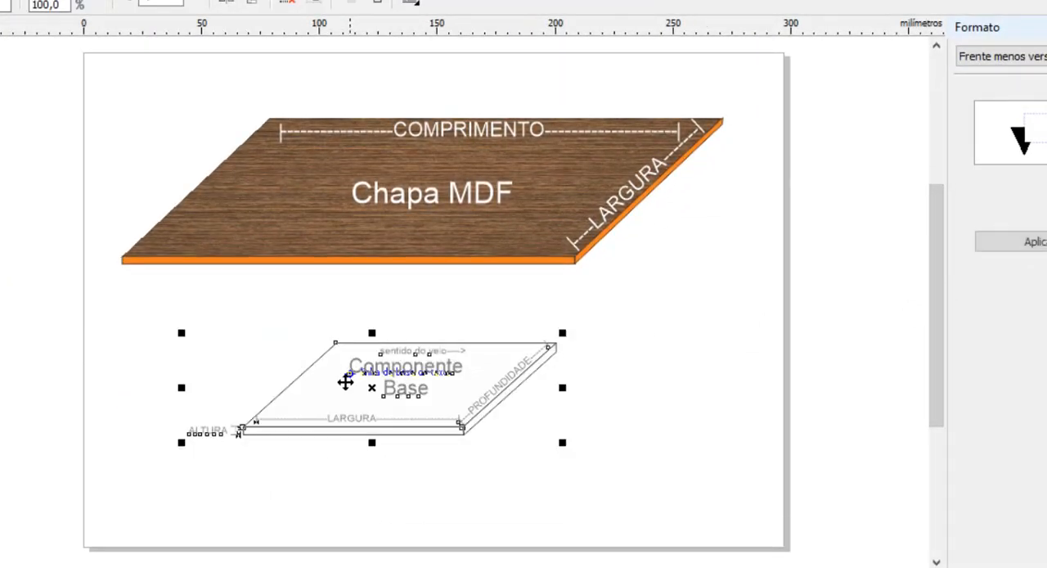
scroll(458, 371, "up", 2)
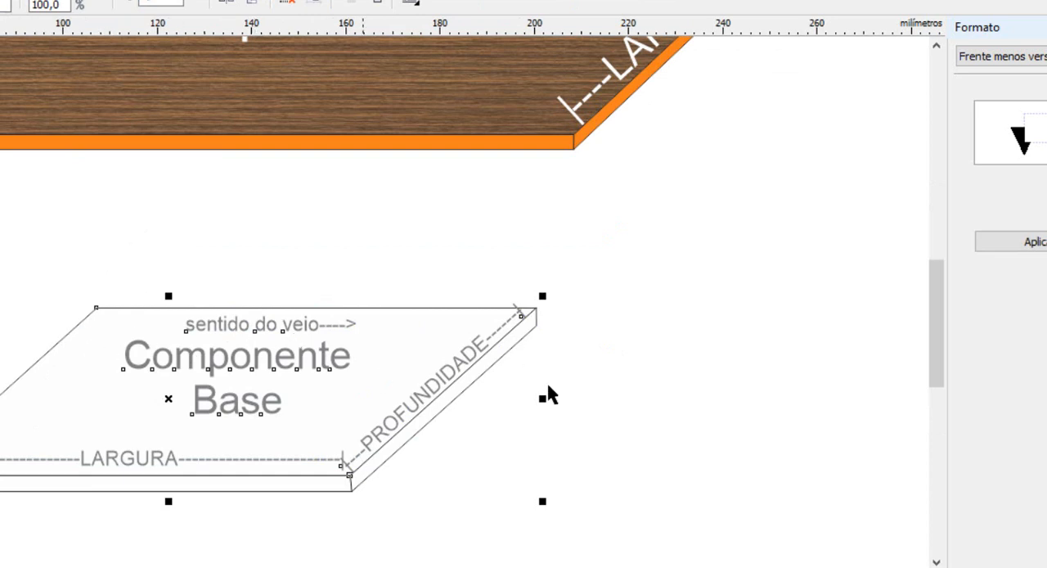
scroll(605, 409, "down", 1)
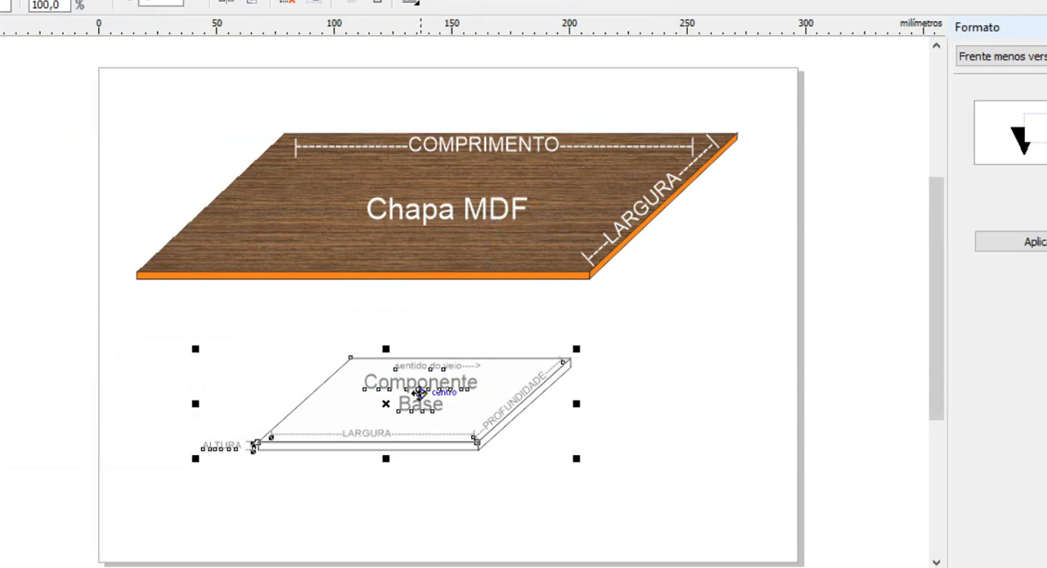
left_click_drag(419, 392, 434, 198)
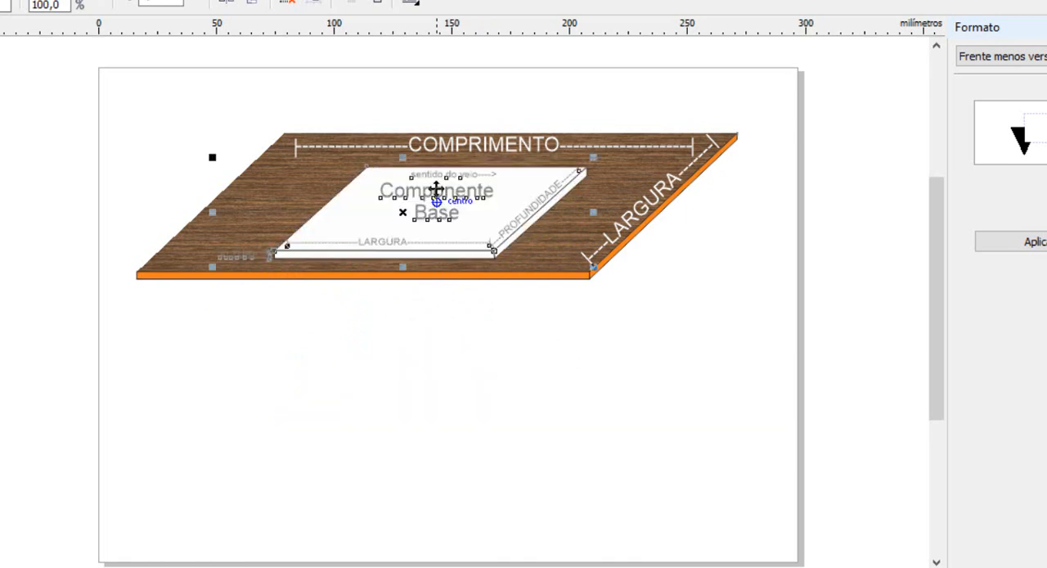
scroll(469, 166, "up", 2)
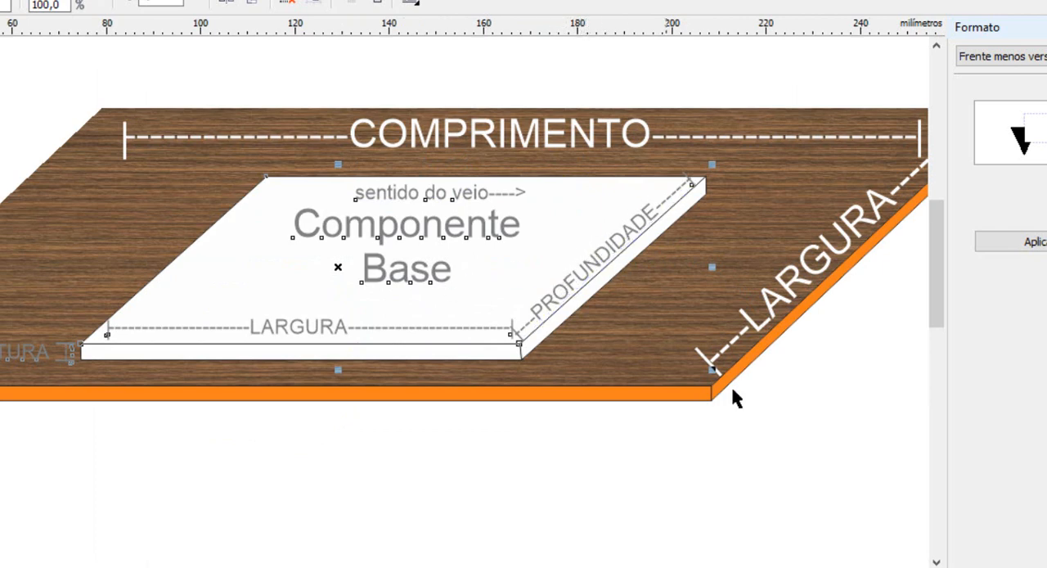
left_click(719, 441)
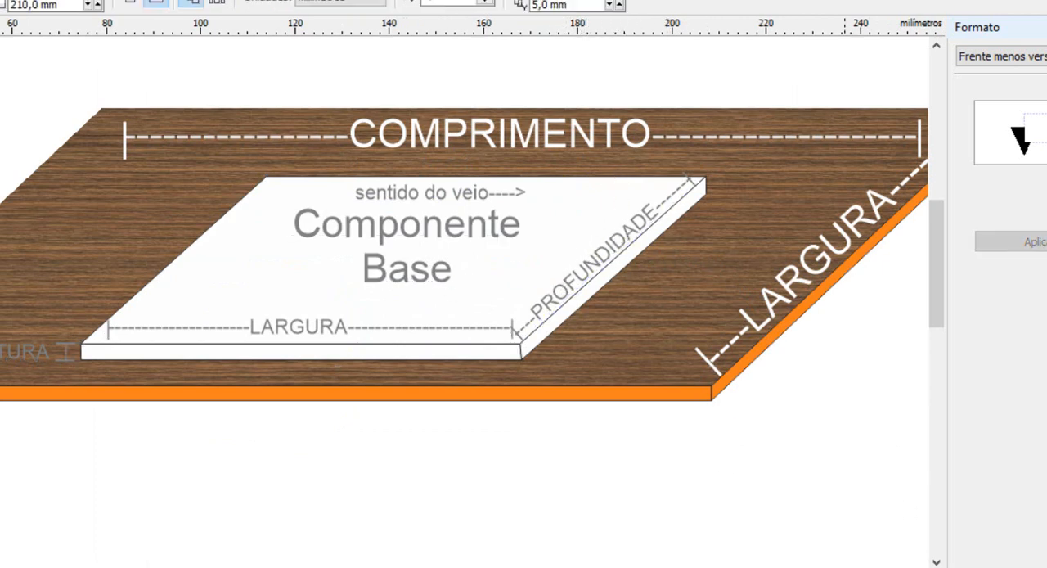
scroll(465, 246, "right", 3)
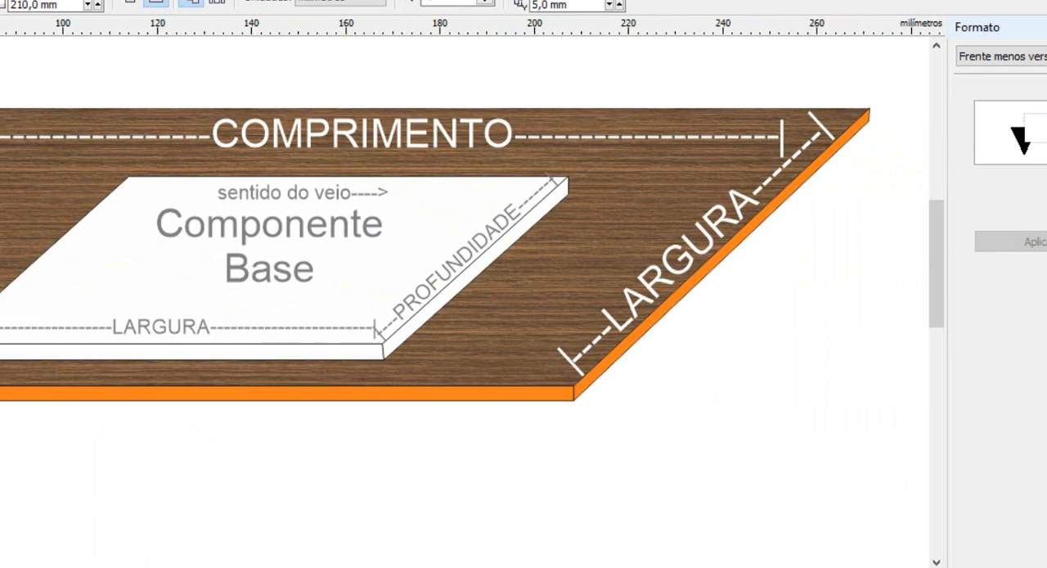
Narrow the red frame around the base component's PROFUNDIDADE and the sheet's LARGURA labels, and move the component toward the sheet's slanted orange edge.
left_click_drag(337, 292, 367, 292)
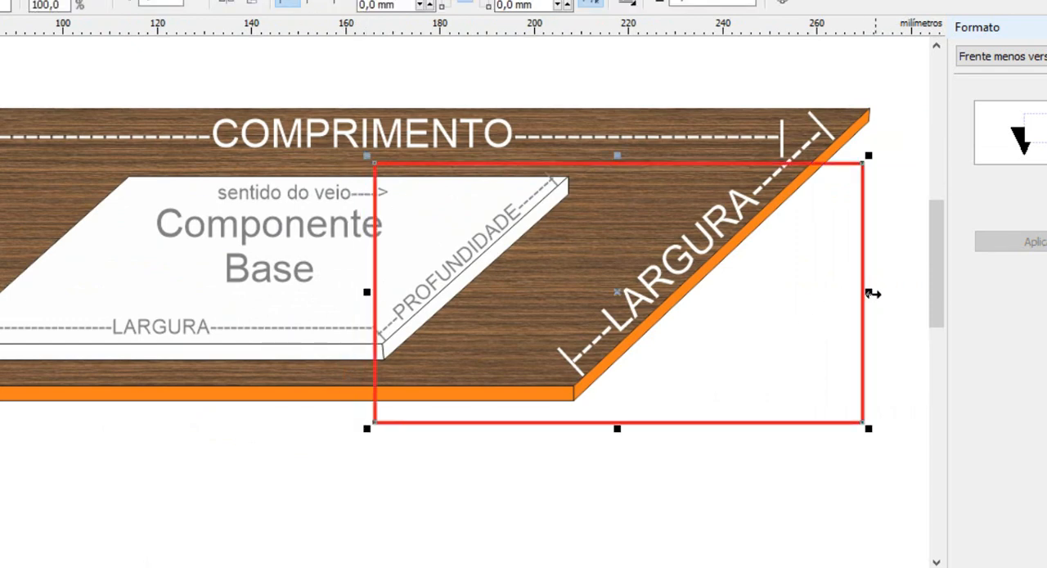
left_click_drag(872, 294, 769, 290)
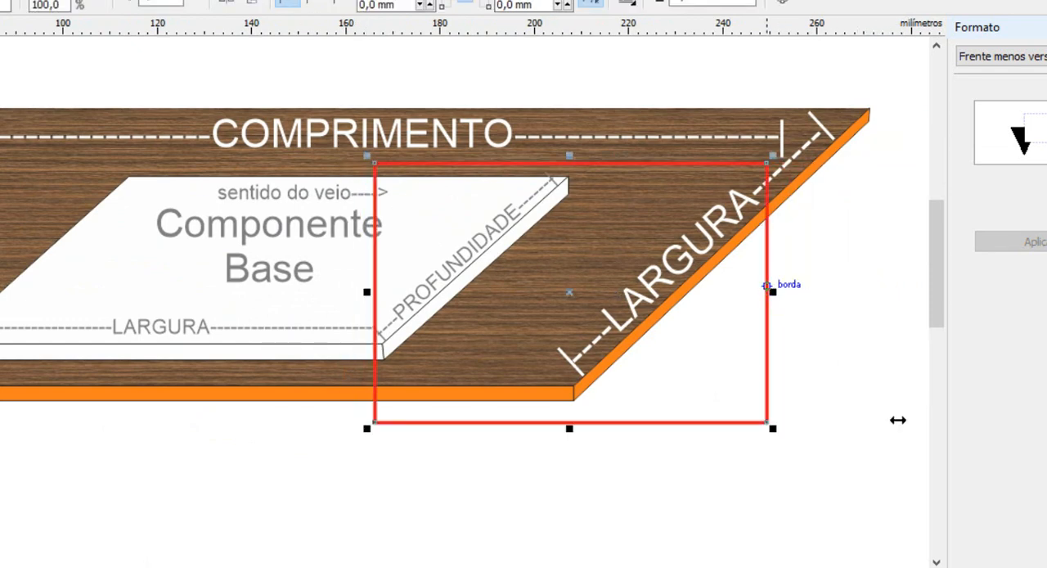
left_click(927, 439)
left_click_drag(292, 306, 451, 292)
left_click(375, 315)
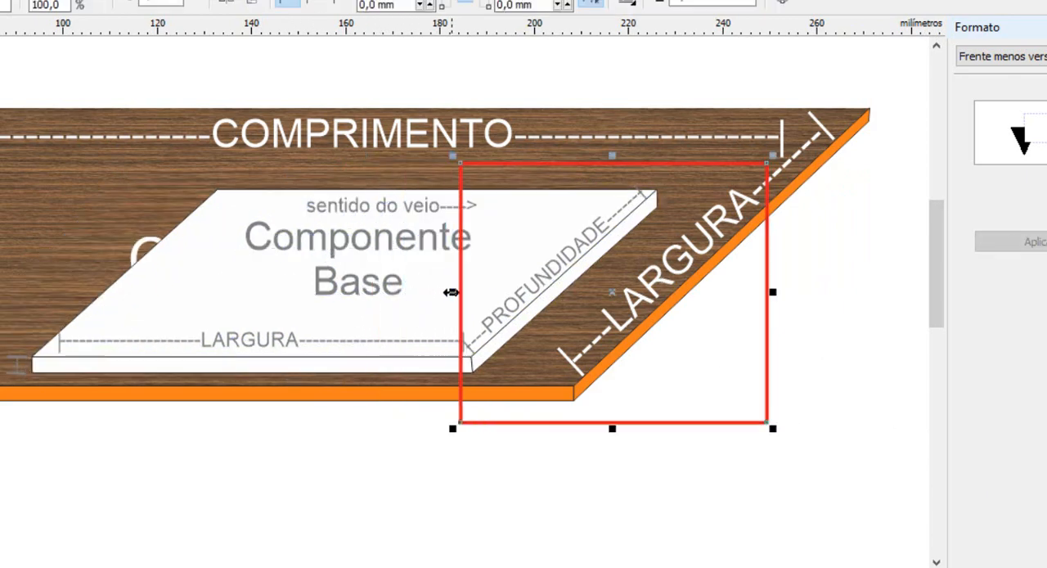
left_click(871, 513)
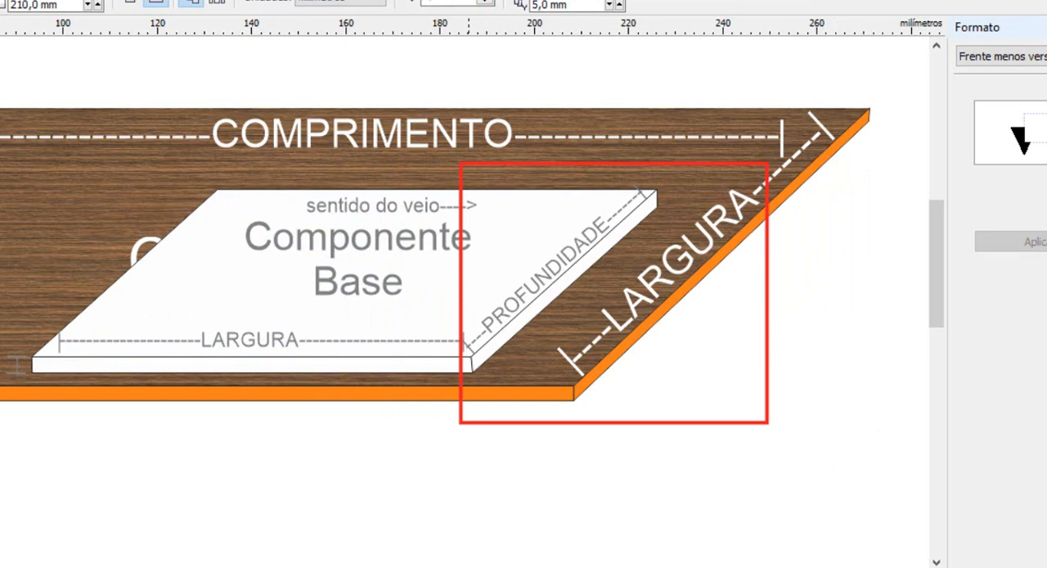
Switch to the Wps child item form and save the internal Profundidade variable $P$ as the MDF item's Largura.
left_click(425, 531)
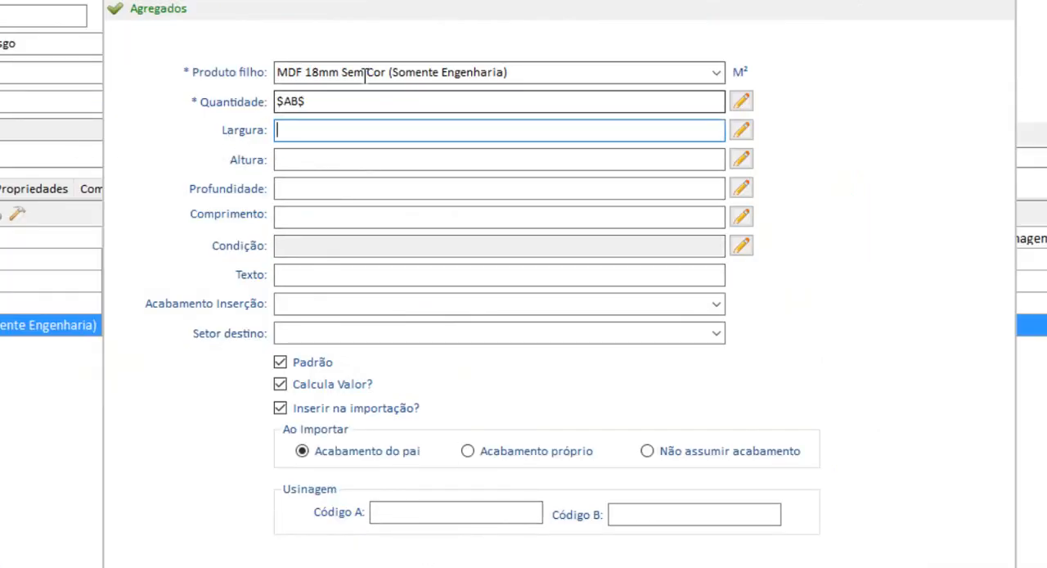
left_click(741, 129)
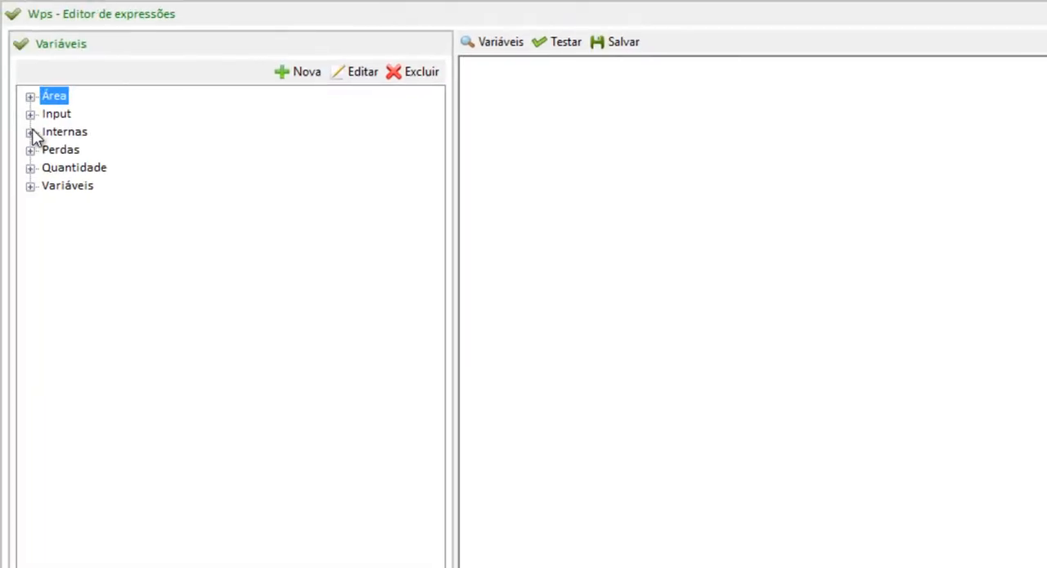
left_click(30, 133)
left_click_drag(93, 193, 603, 117)
left_click(615, 42)
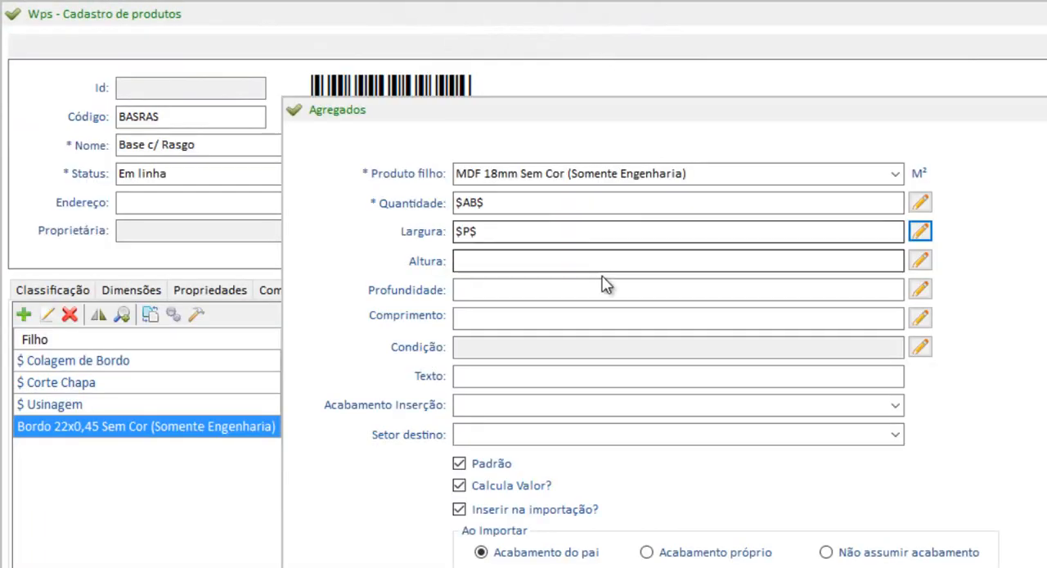
left_click(528, 235)
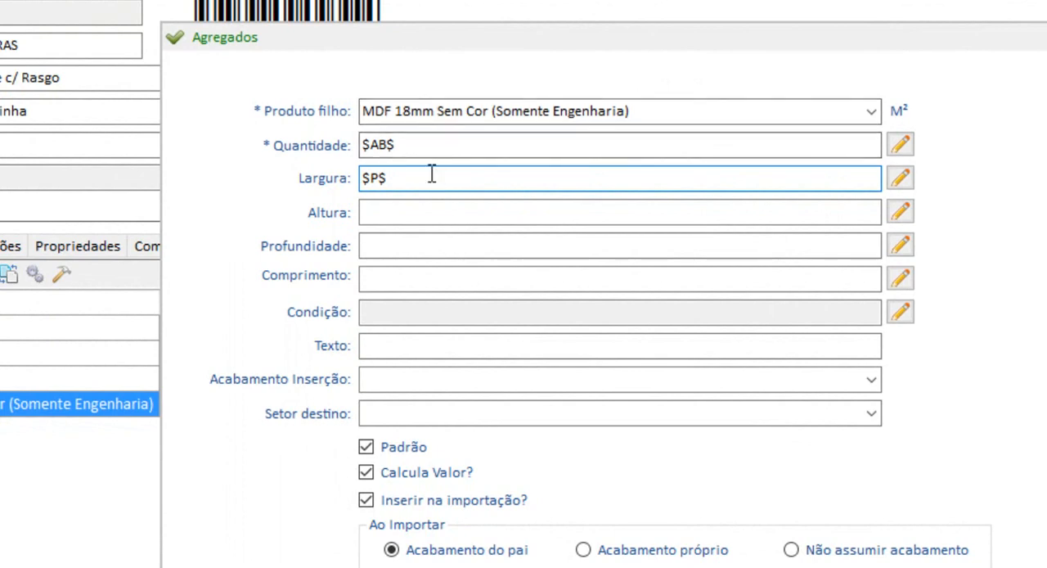
key("shift+Left")
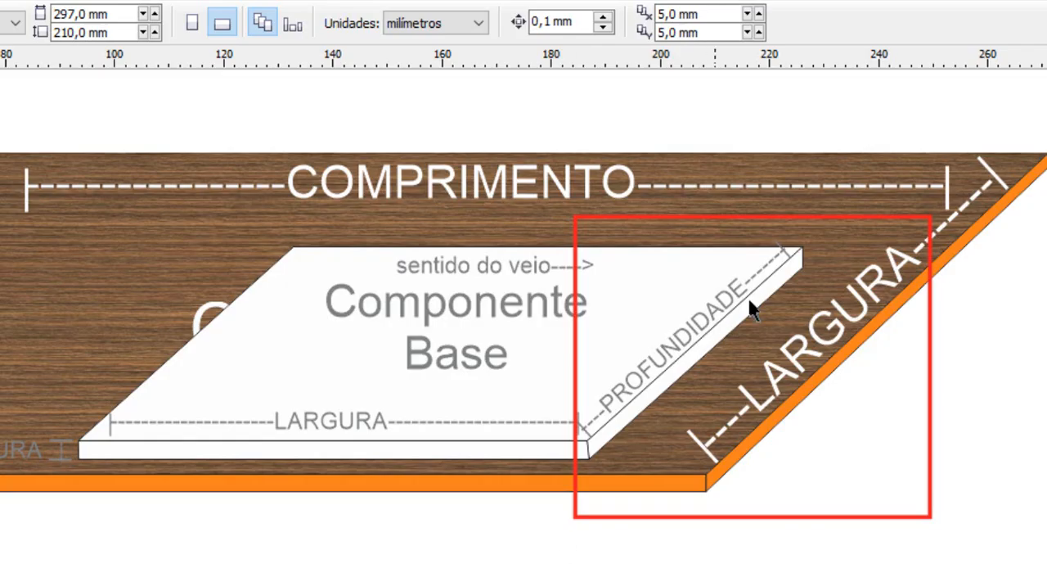
Switch to the sheet drawing and fit the red frame, about 75 × 28 mm, around the sheet's COMPRIMENTO and the component's LARGURA labels.
left_click(917, 517)
left_click_drag(917, 517, 575, 449)
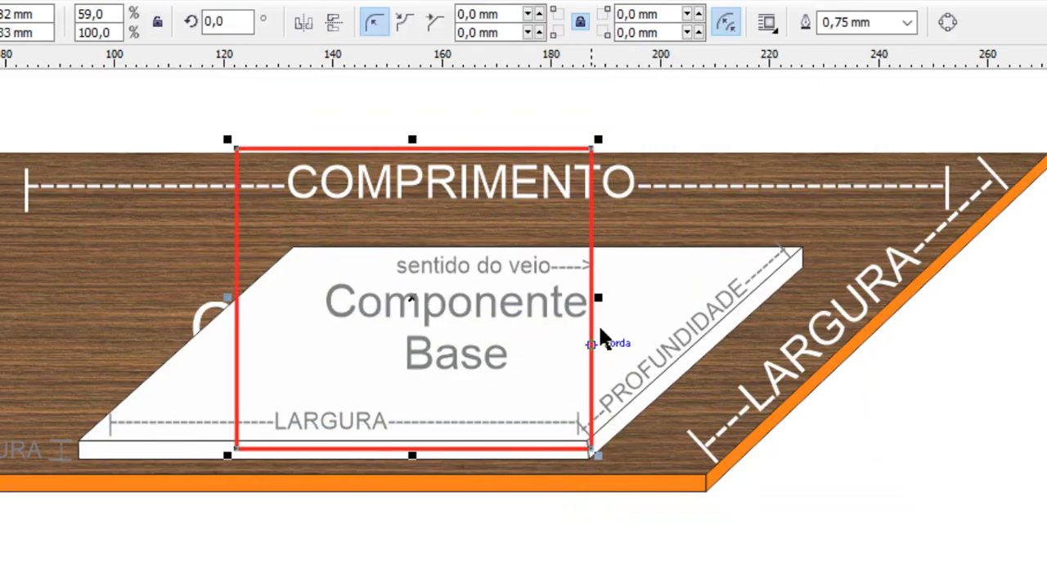
left_click_drag(595, 300, 643, 314)
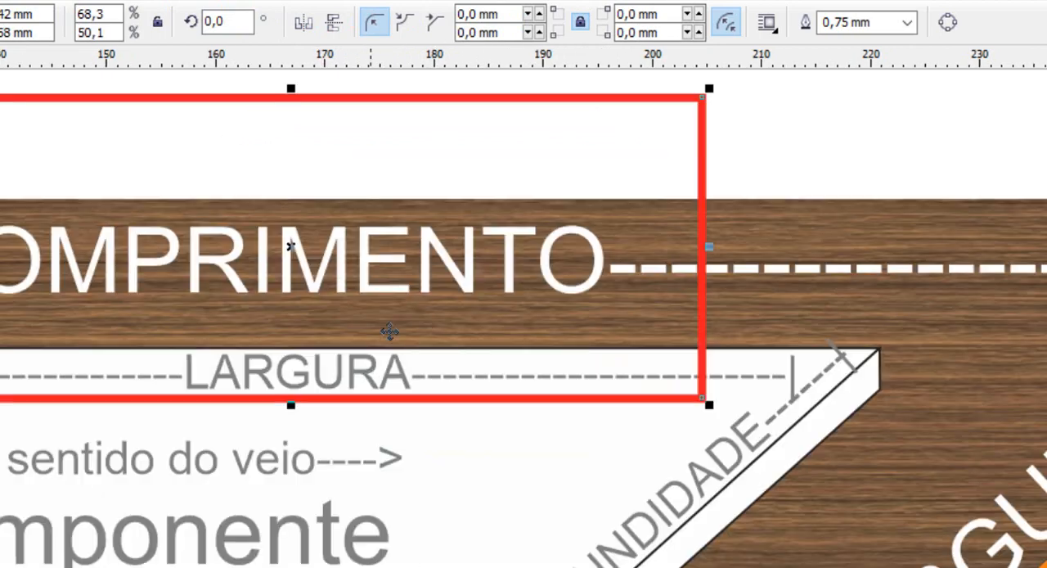
scroll(389, 331, "down", 2)
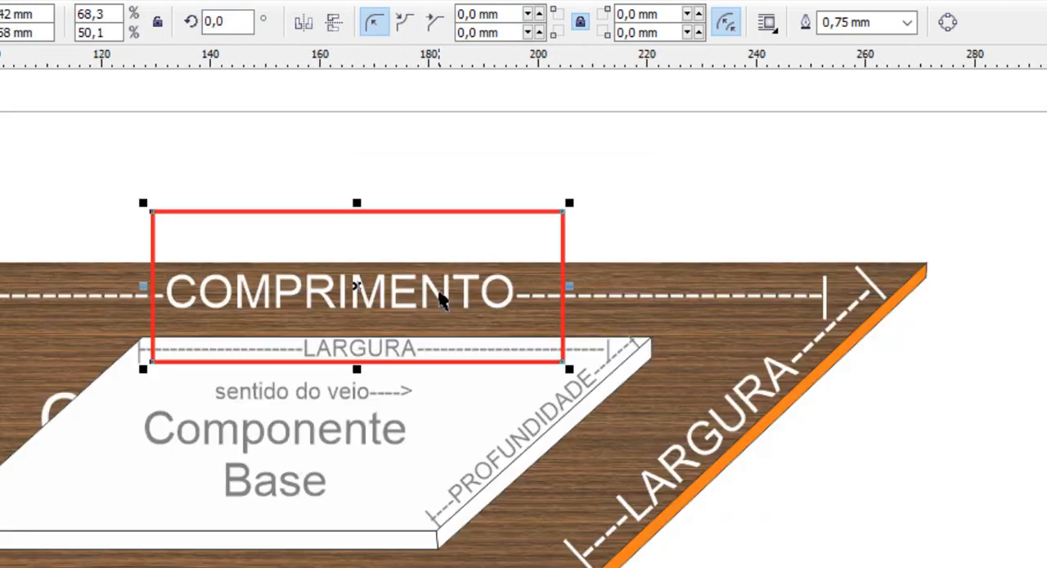
left_click_drag(419, 265, 420, 274)
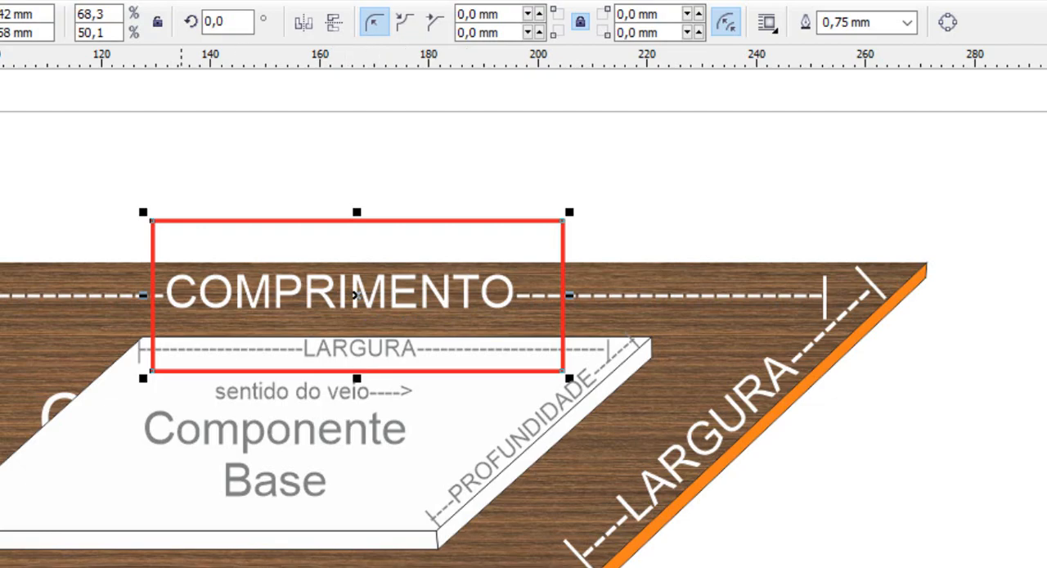
key("Escape")
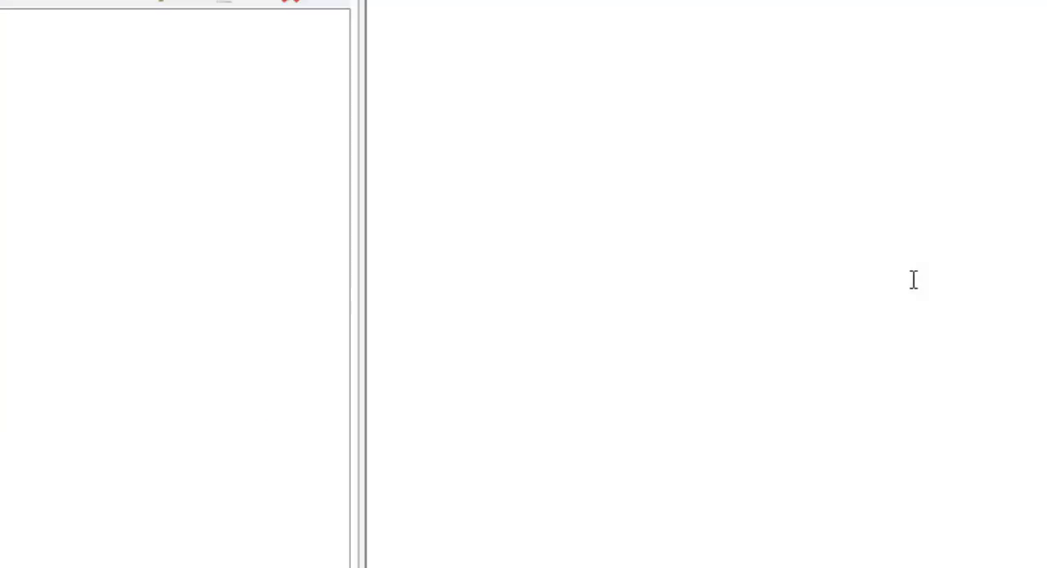
Save the internal Largura variable $L$ as the MDF item's Comprimento in Wps and review it together with the Largura expression.
left_click(35, 154)
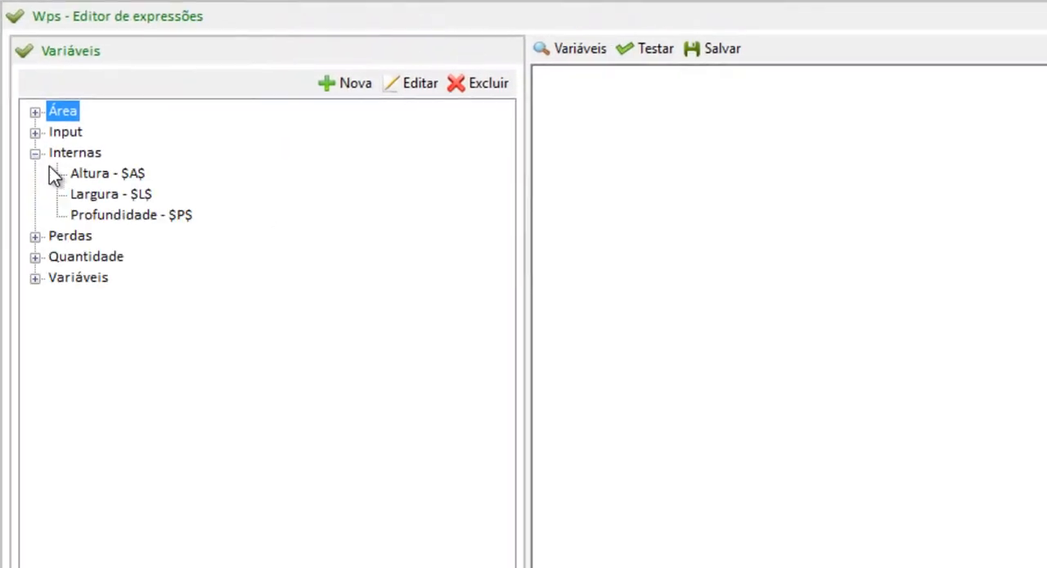
left_click_drag(94, 196, 601, 127)
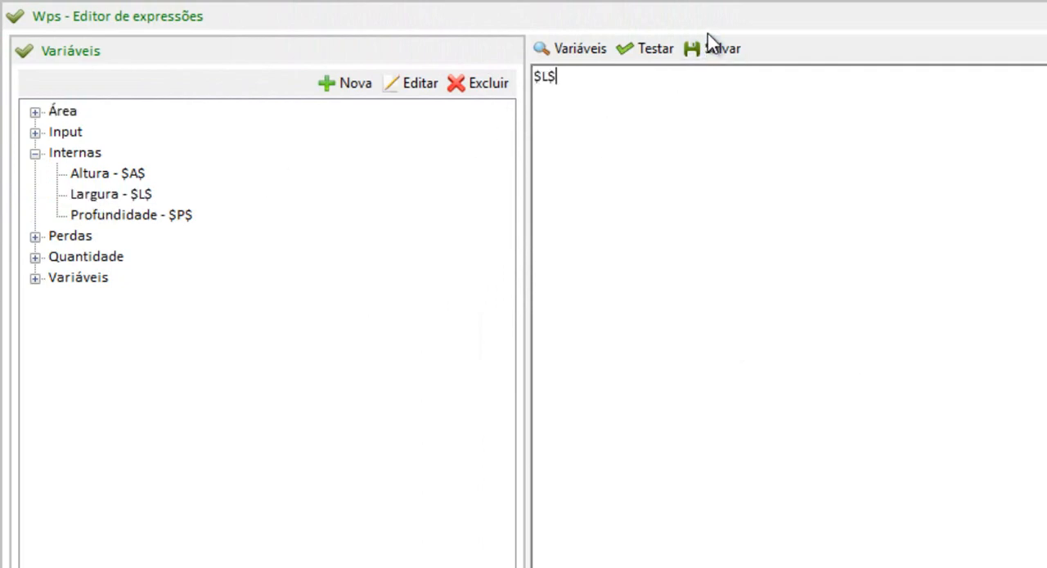
left_click(708, 52)
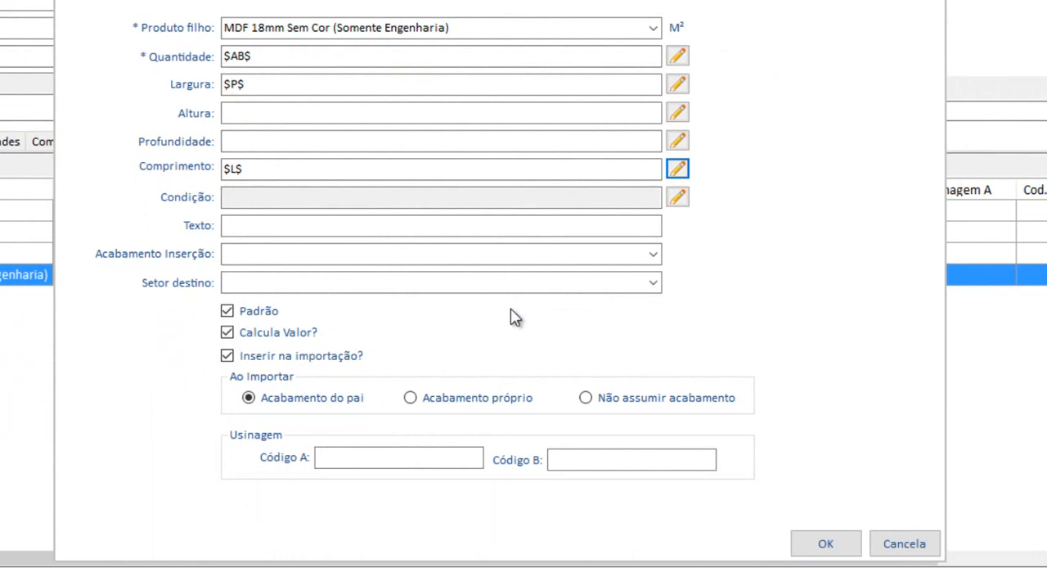
left_click(490, 28)
left_click(255, 80)
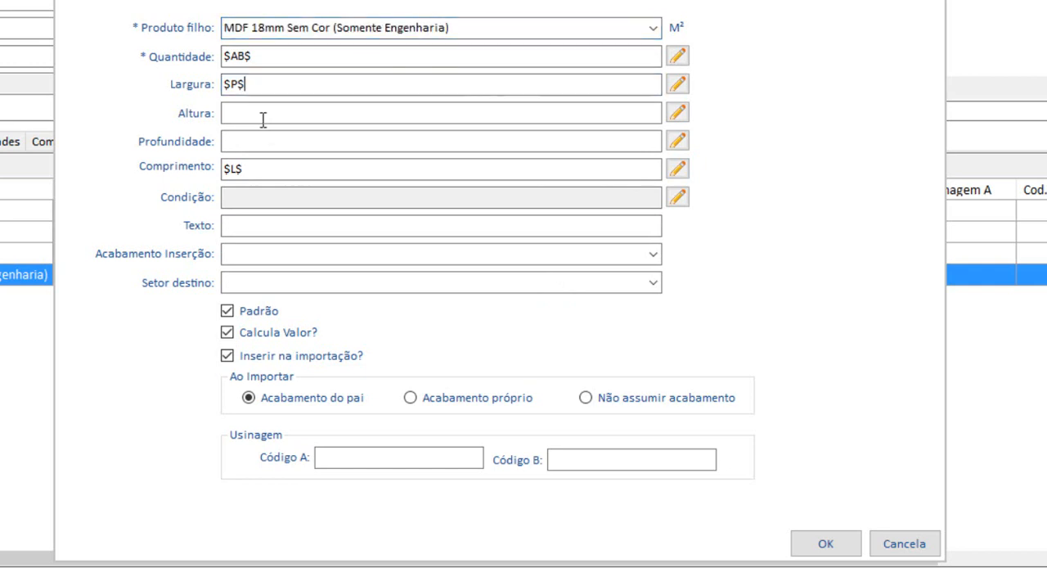
left_click(259, 168)
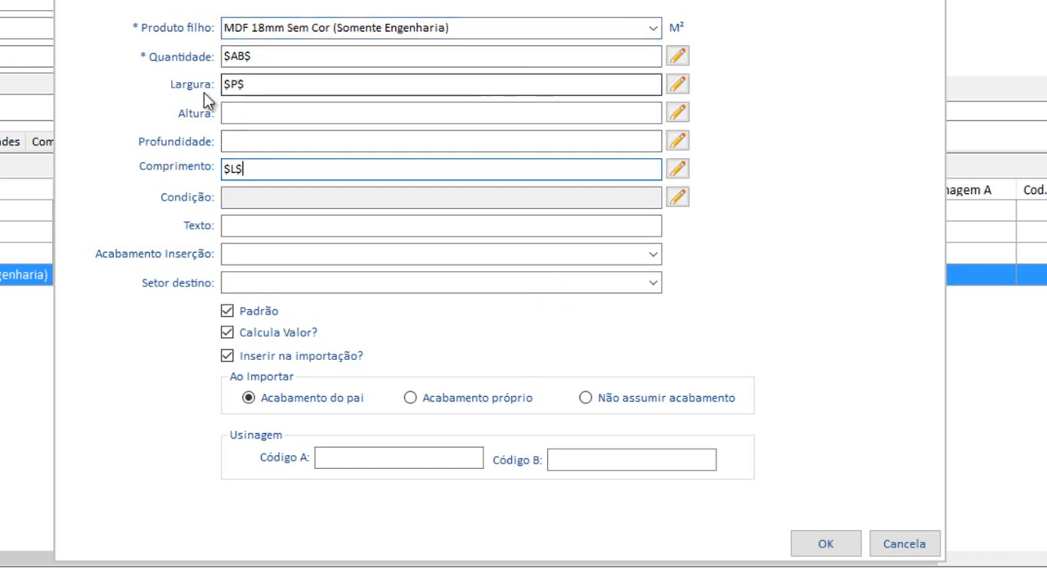
left_click(249, 86)
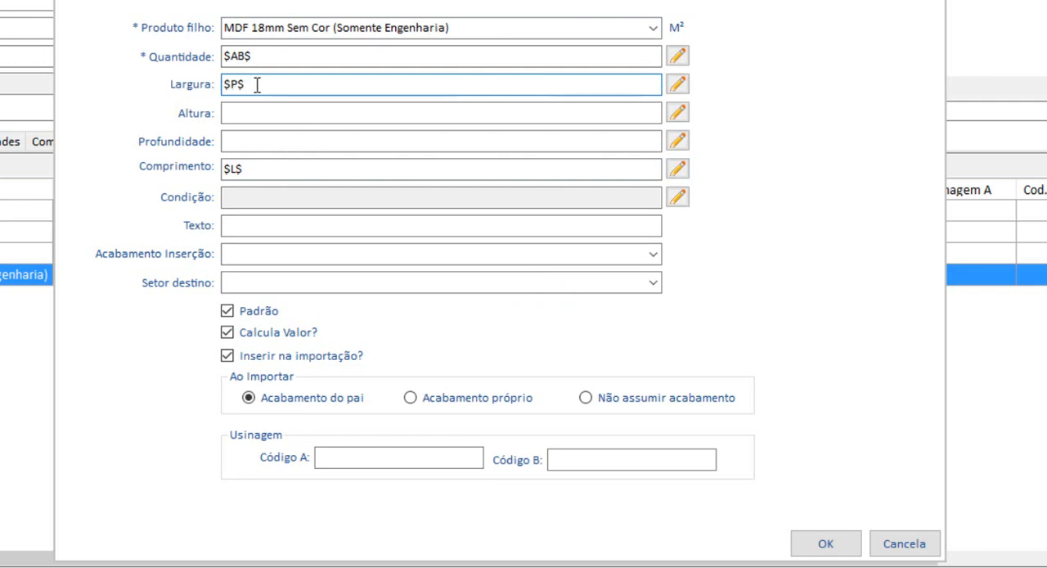
left_click(277, 172)
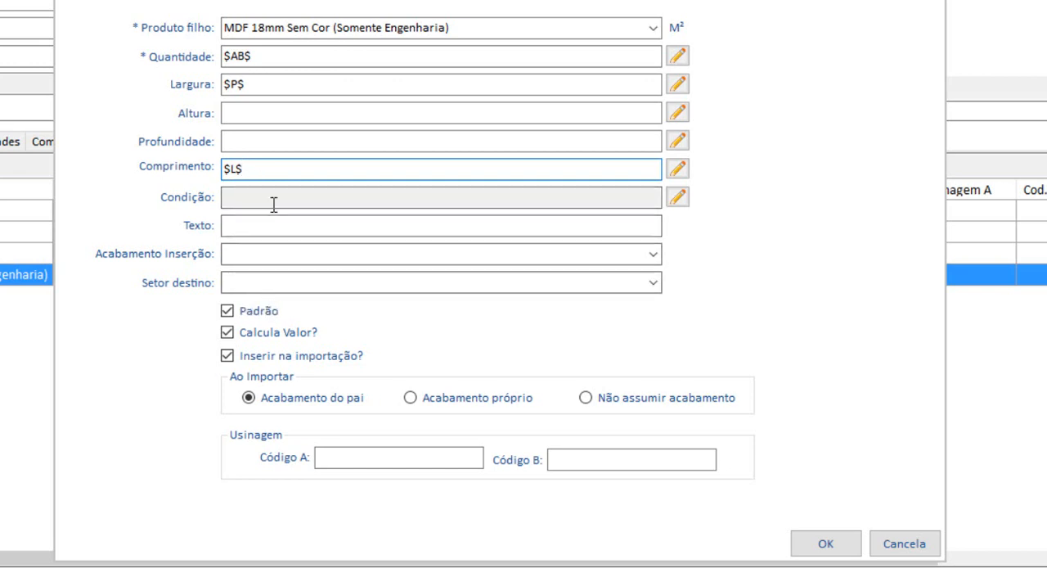
left_click(261, 196)
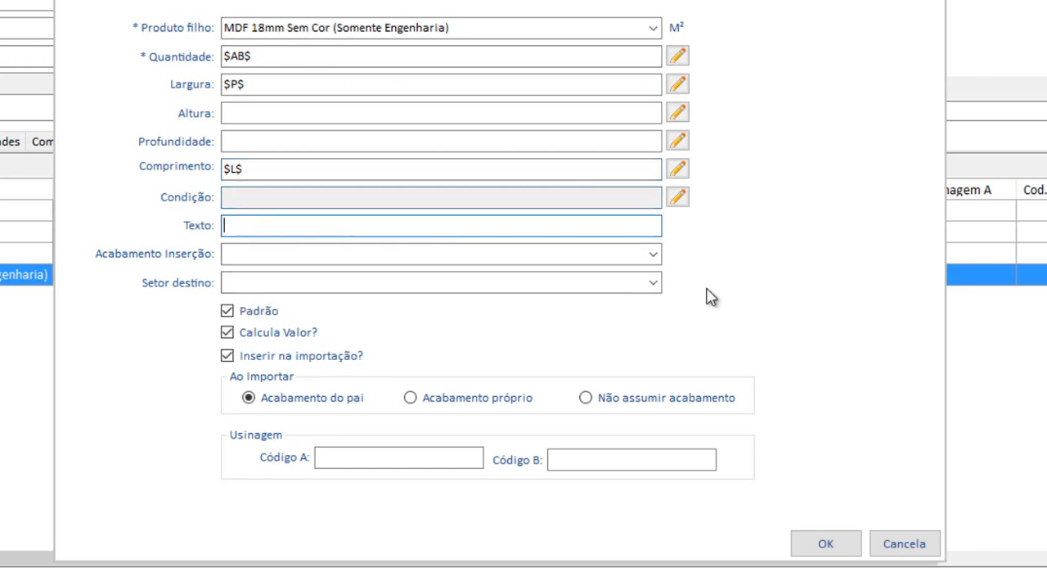
Set the MDF item's Acabamento Inserção to Corpo, save the child item and check it in the Filhos list beside the Bordo item.
left_click(655, 255)
left_click(369, 290)
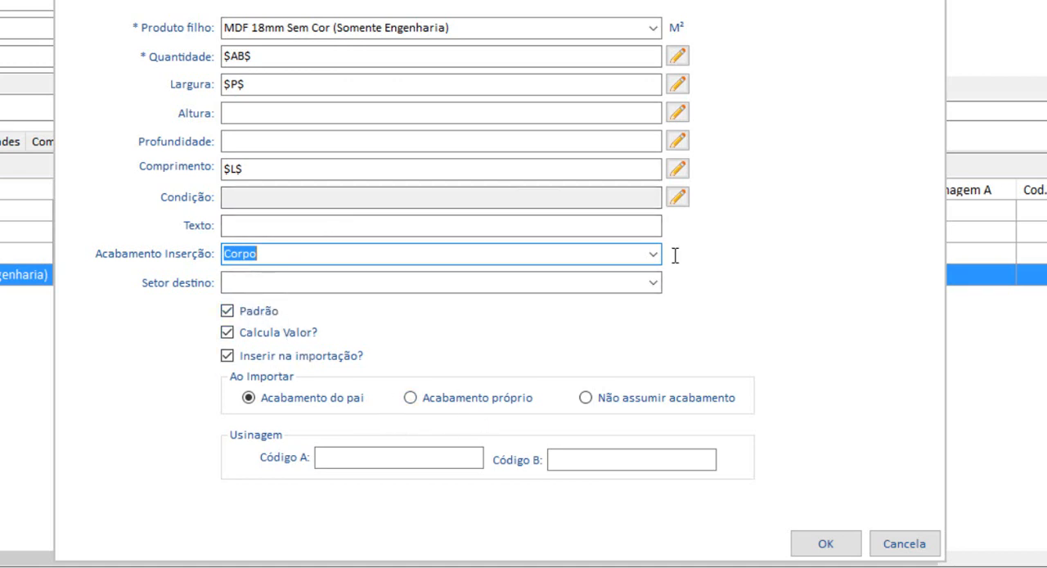
left_click(856, 550)
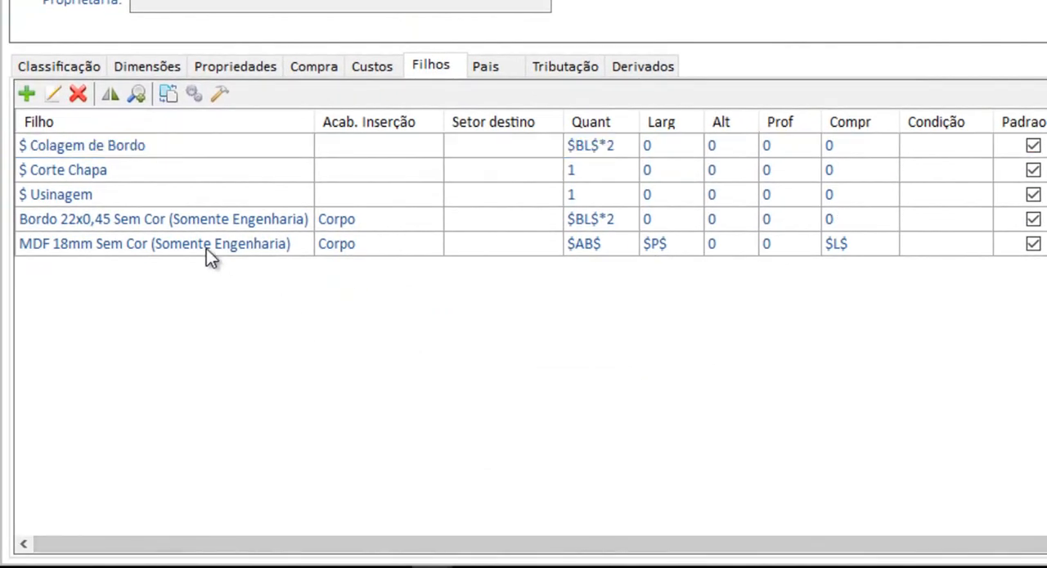
left_click(206, 248)
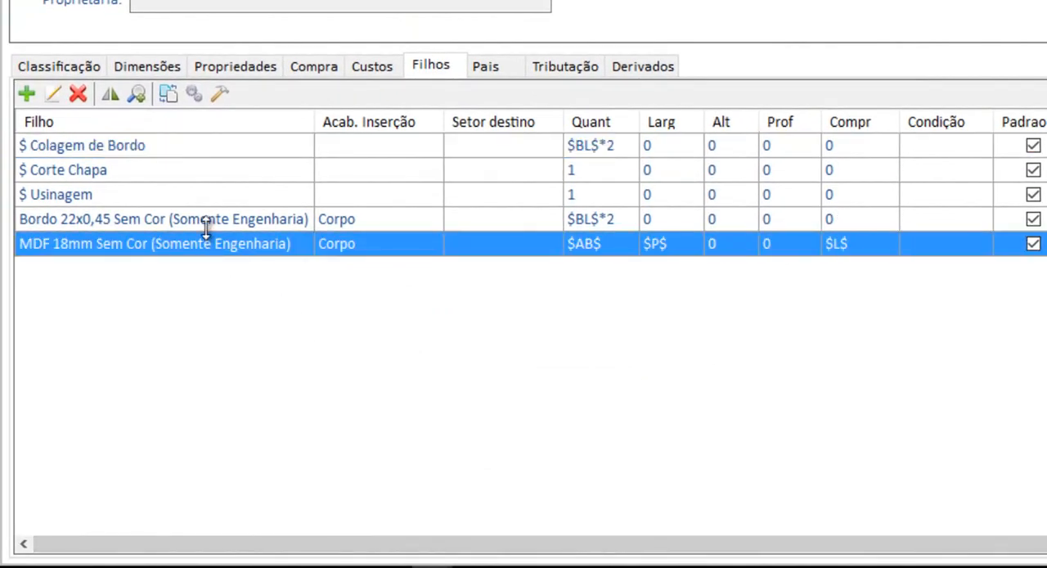
left_click(207, 225)
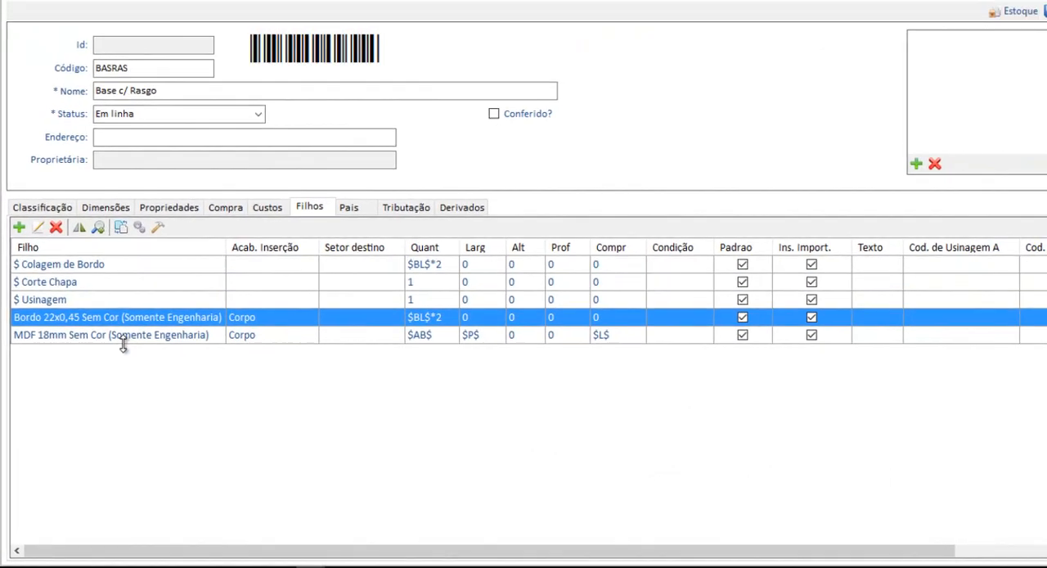
Look through the product's Pais, Tributação and Derivados data and save the Base c/ Rasgo record.
left_click(333, 223)
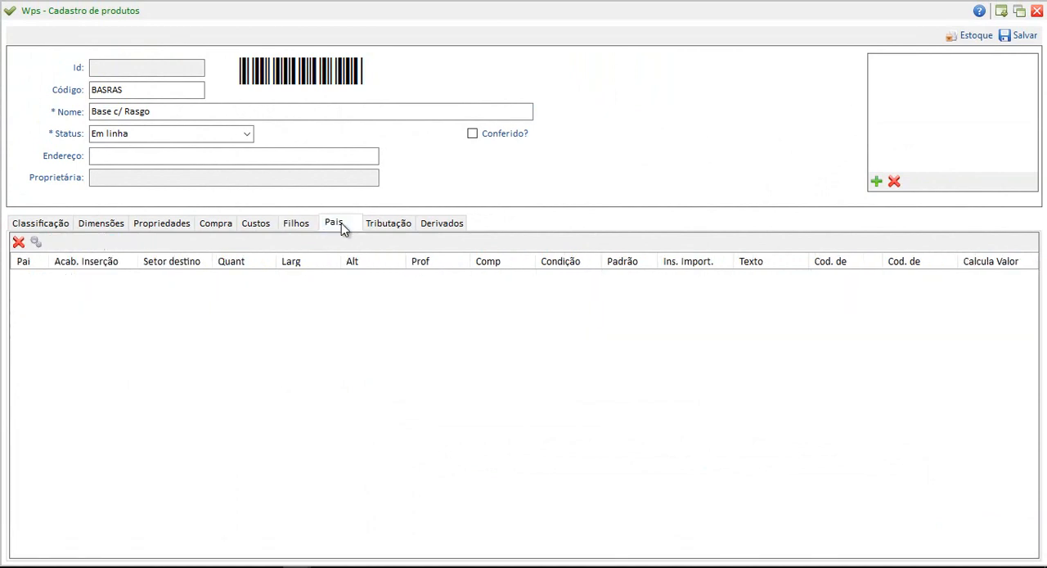
left_click(388, 223)
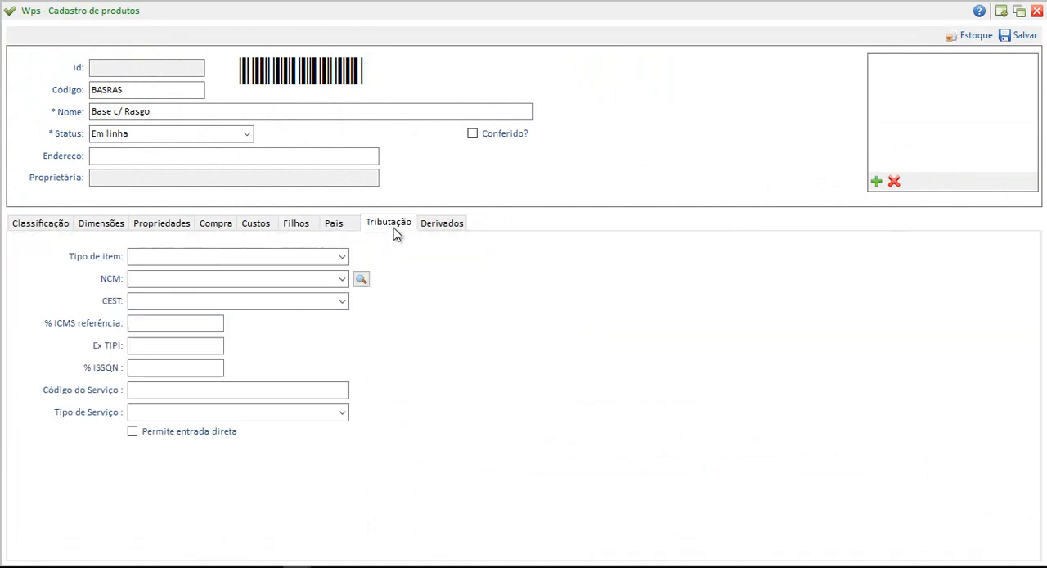
left_click(433, 227)
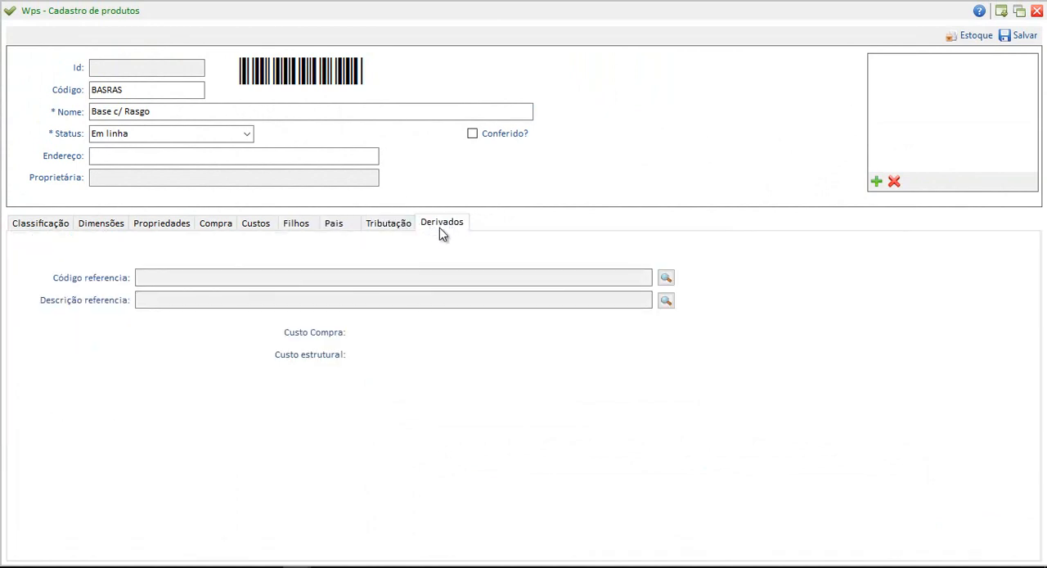
left_click(1025, 35)
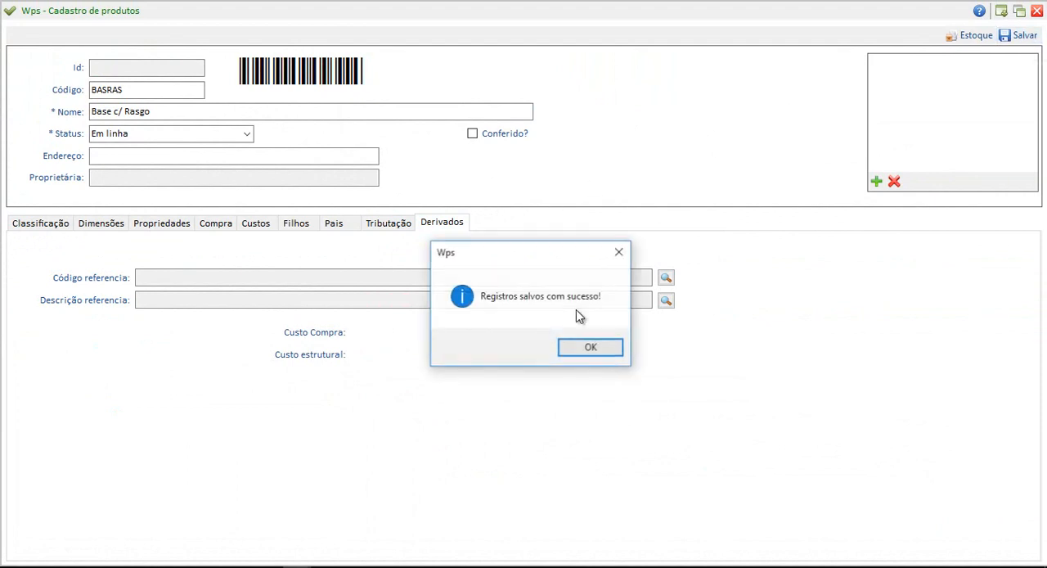
left_click(595, 481)
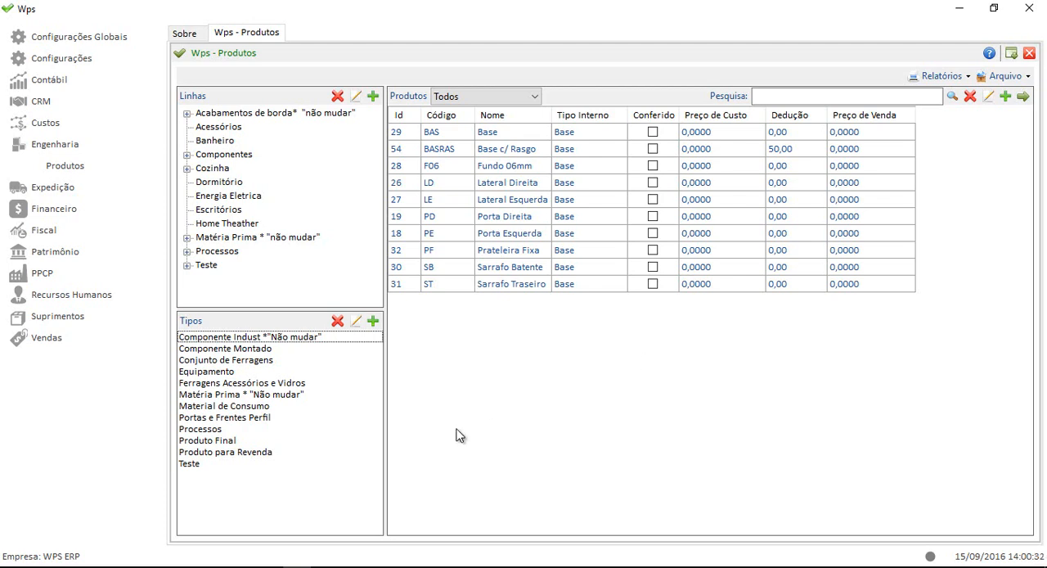
Switch to the CHAPA MDF drawing in CorelDRAW and change the component's label from Base to "Componente Prateleira".
left_click(353, 566)
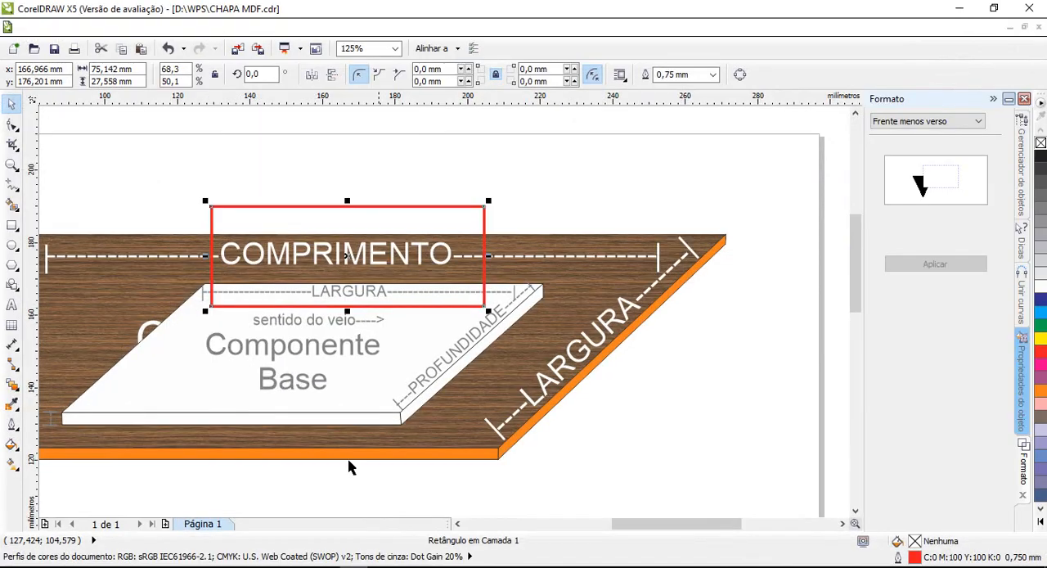
left_click(292, 351)
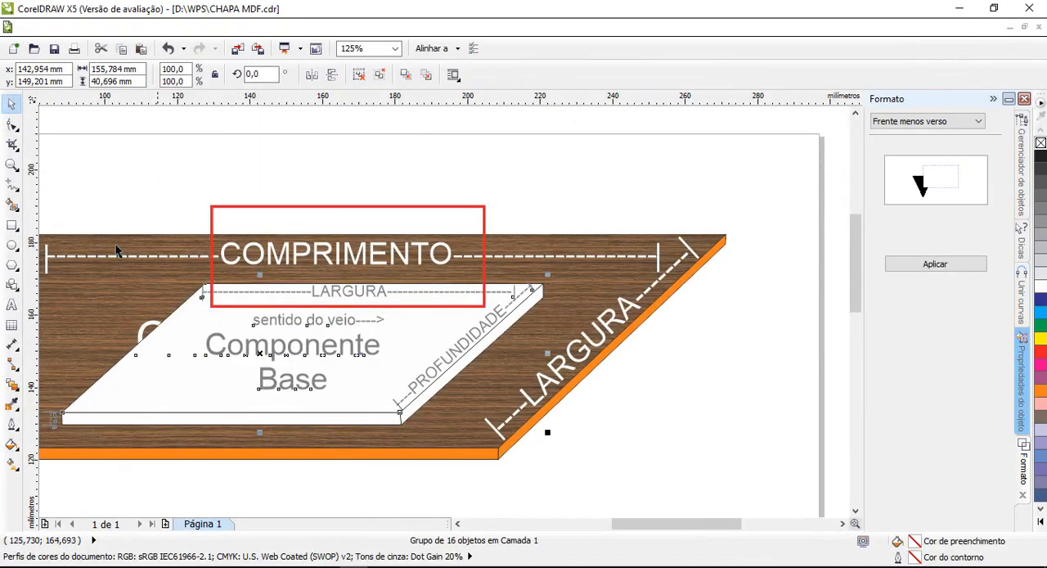
left_click(11, 304)
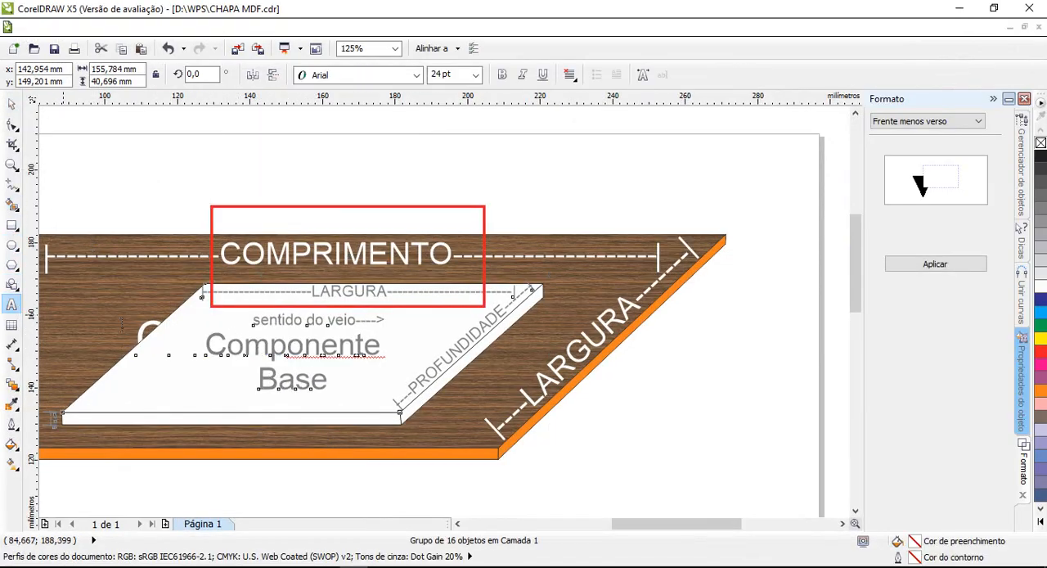
left_click(340, 382)
key("BackSpace")
key("BackSpace")
key("BackSpace")
key("BackSpace")
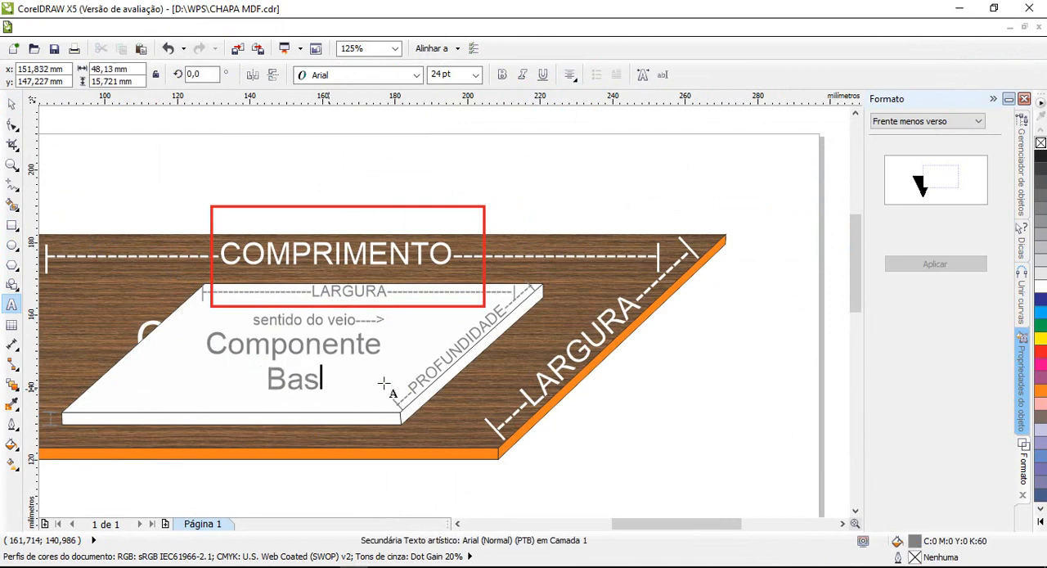
type("Prateleira")
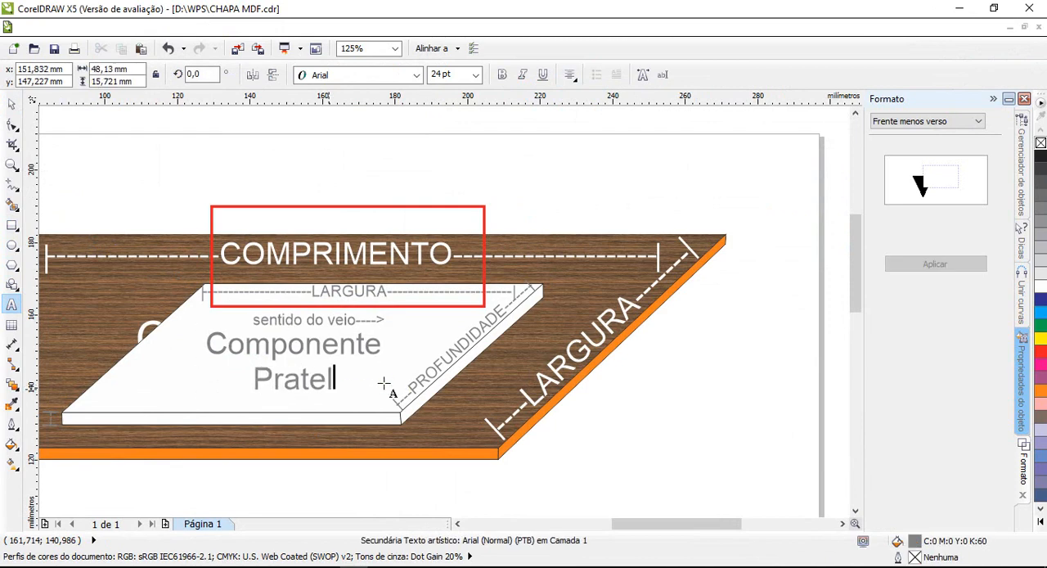
Delete the red highlight rectangle around the COMPRIMENTO and LARGURA labels in the drawing.
left_click(13, 105)
left_click(85, 115)
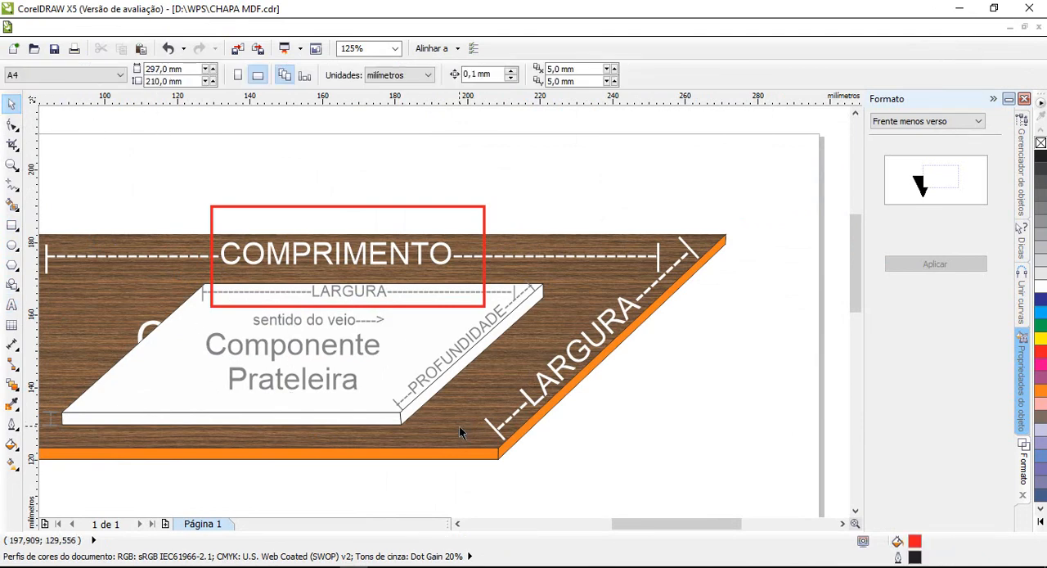
left_click(484, 213)
key("Delete")
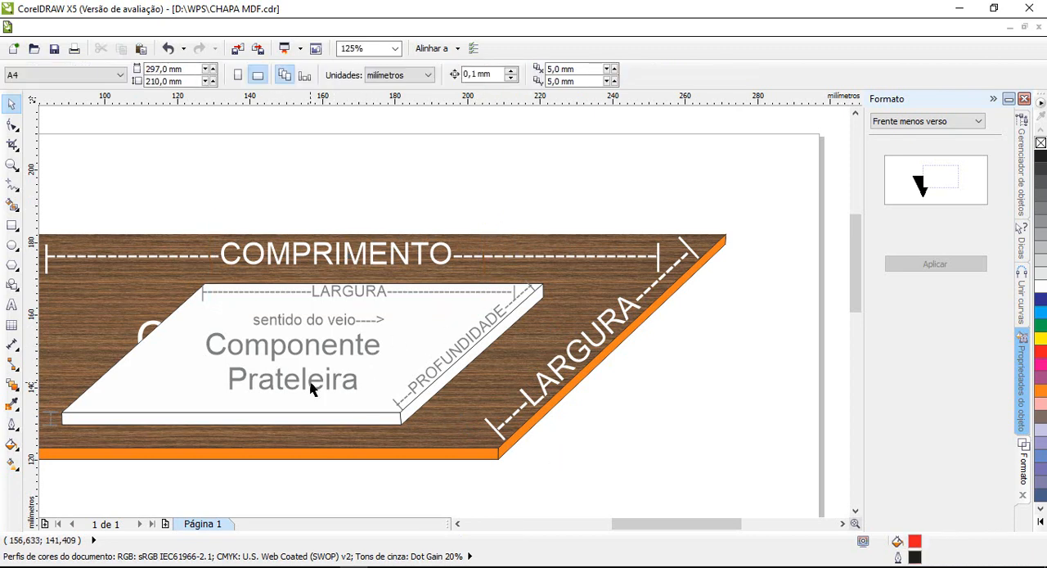
Switch to Wps and start a new product record with the internal type Base.
left_click(296, 566)
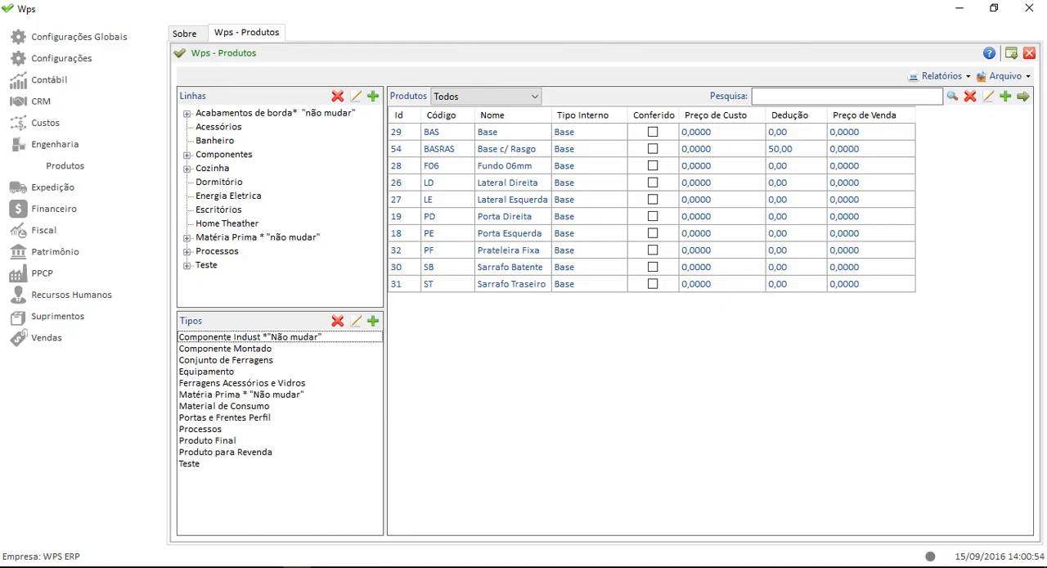
left_click(535, 153)
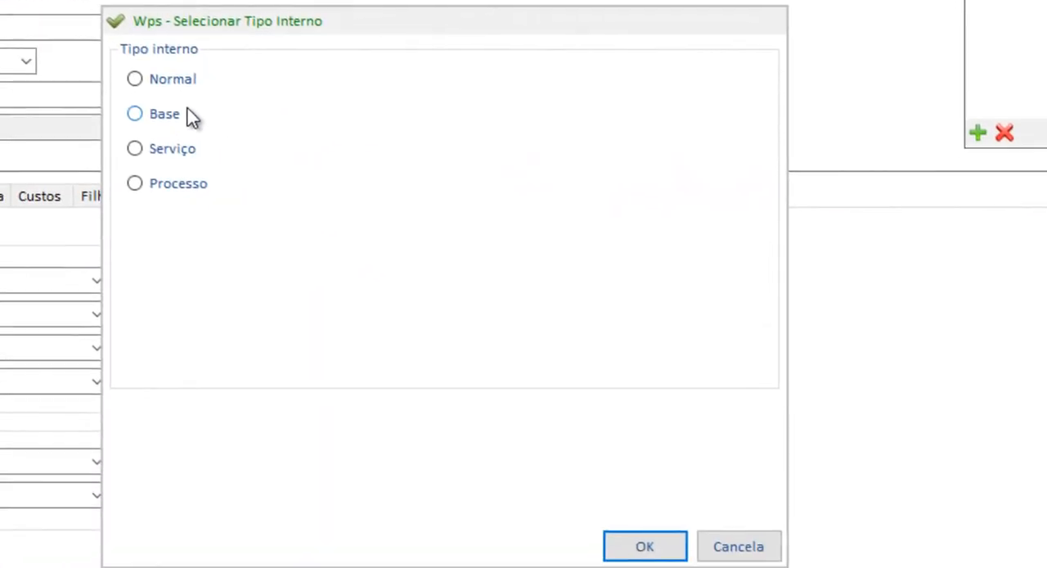
left_click(190, 118)
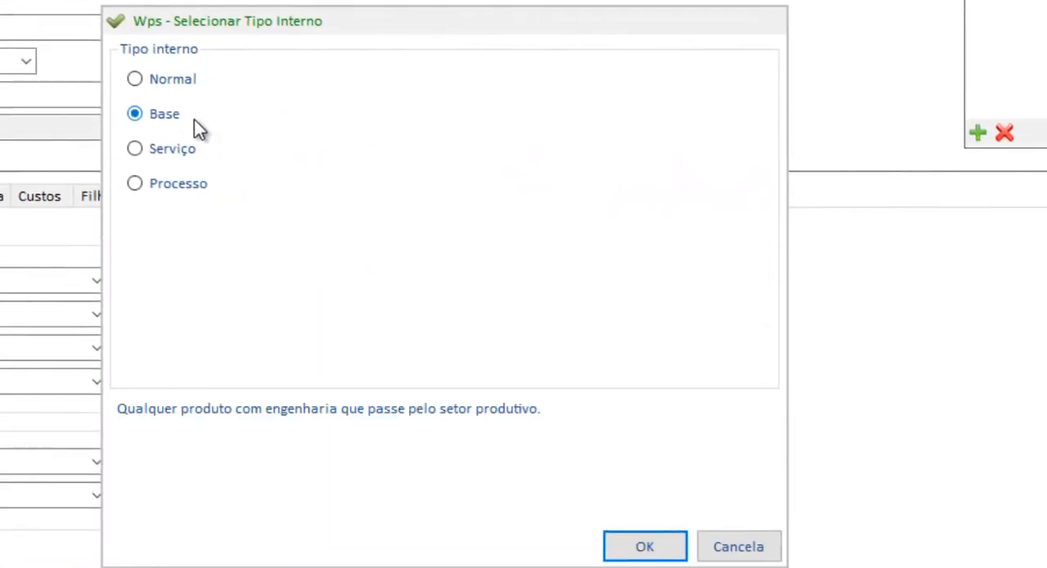
left_click(644, 547)
left_click(85, 96)
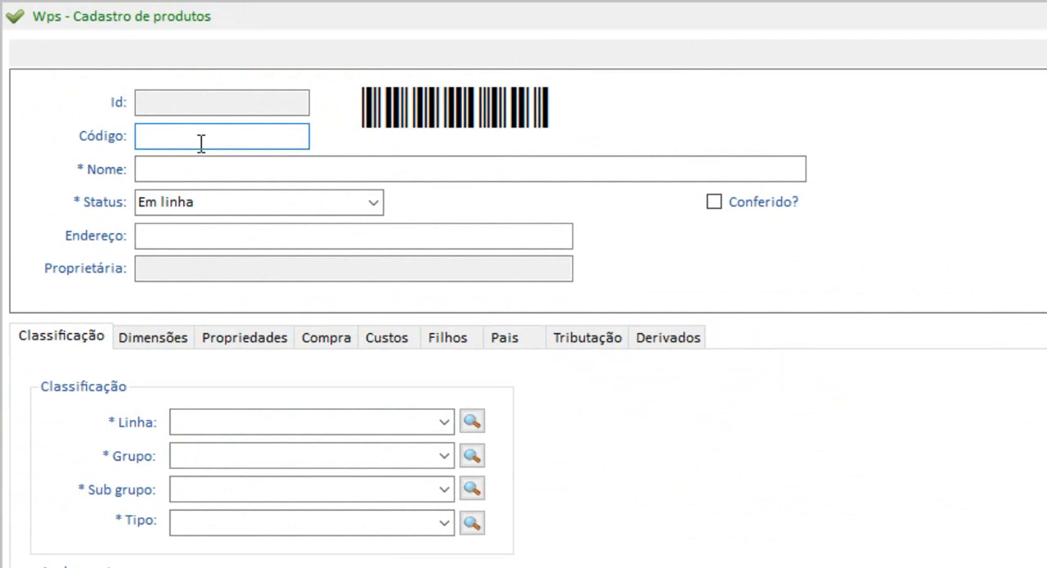
type("Prat")
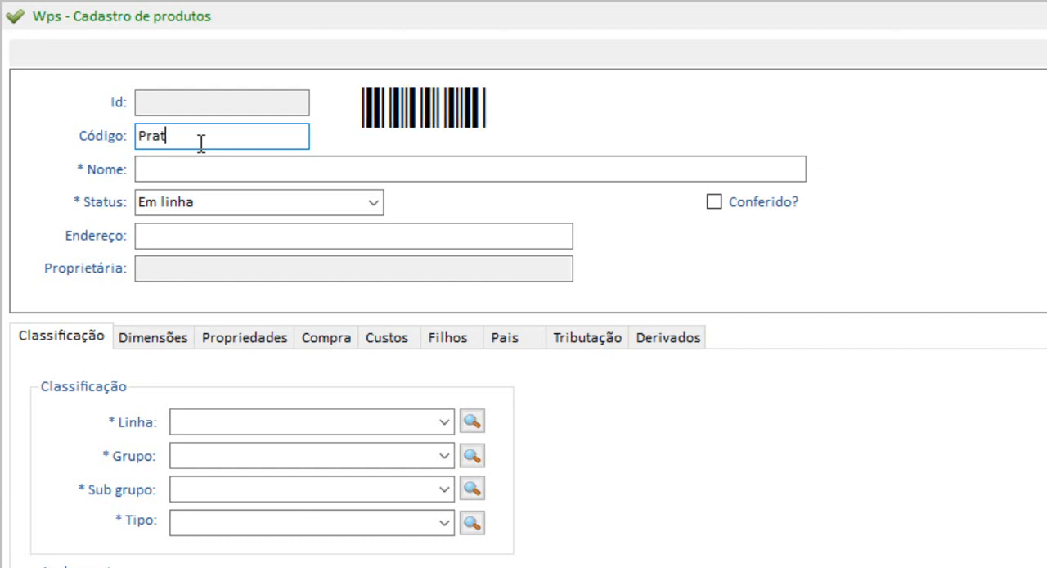
key("BackSpace")
key("BackSpace")
key("BackSpace")
key("BackSpace")
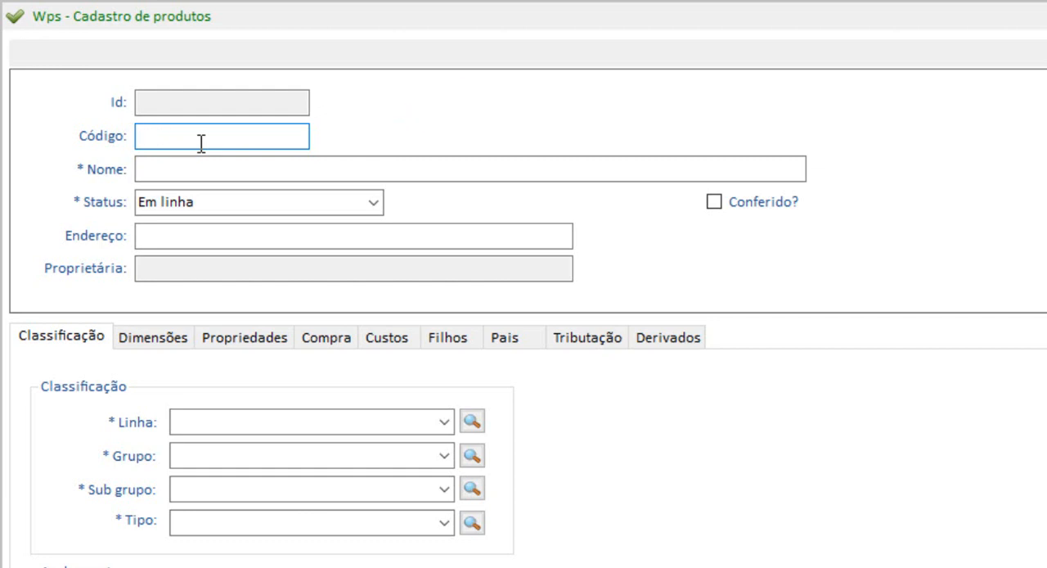
Name the new product Prateleira Fixa and give it the code PRATFIX.
key("Tab")
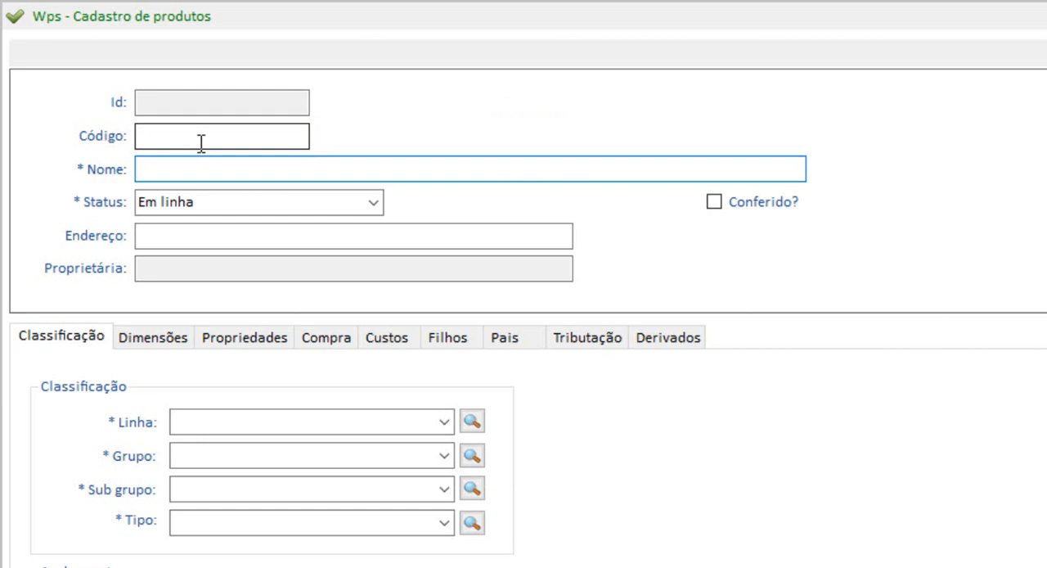
type("Prateleira Fixa")
key("Tab")
left_click(201, 143)
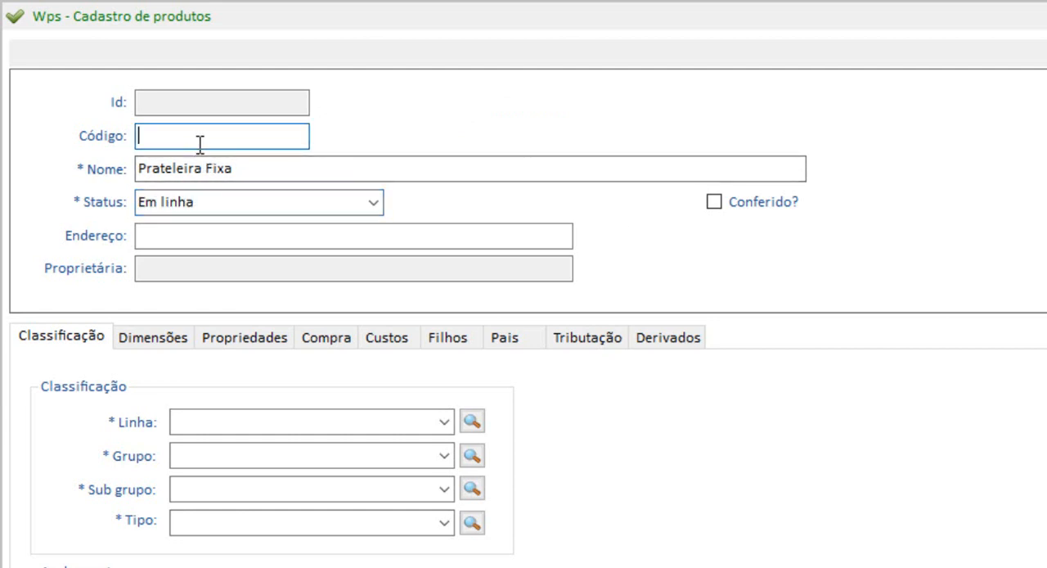
type("PRART")
key("BackSpace")
key("BackSpace")
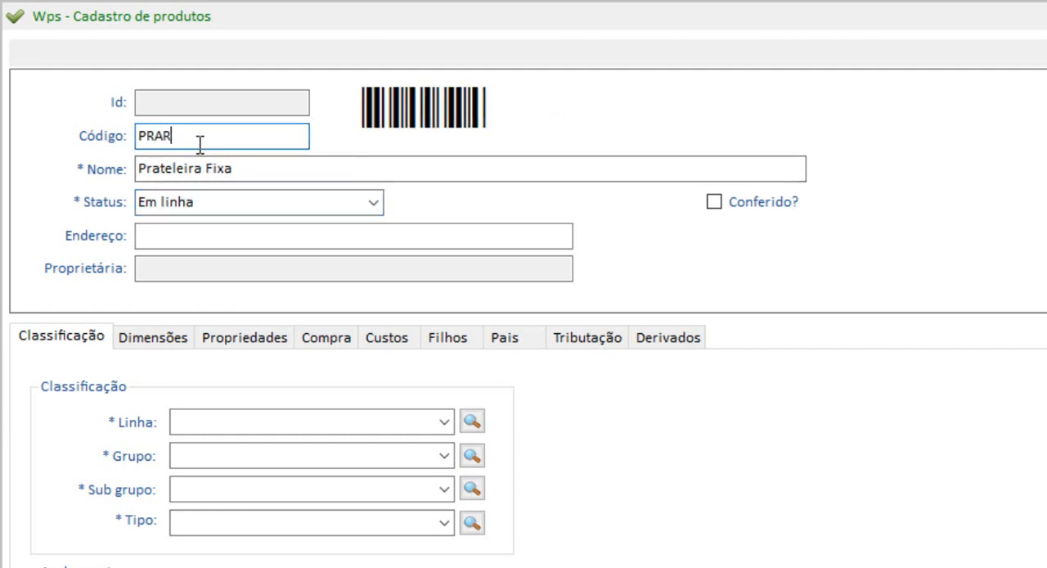
type("TFIX")
key("Tab")
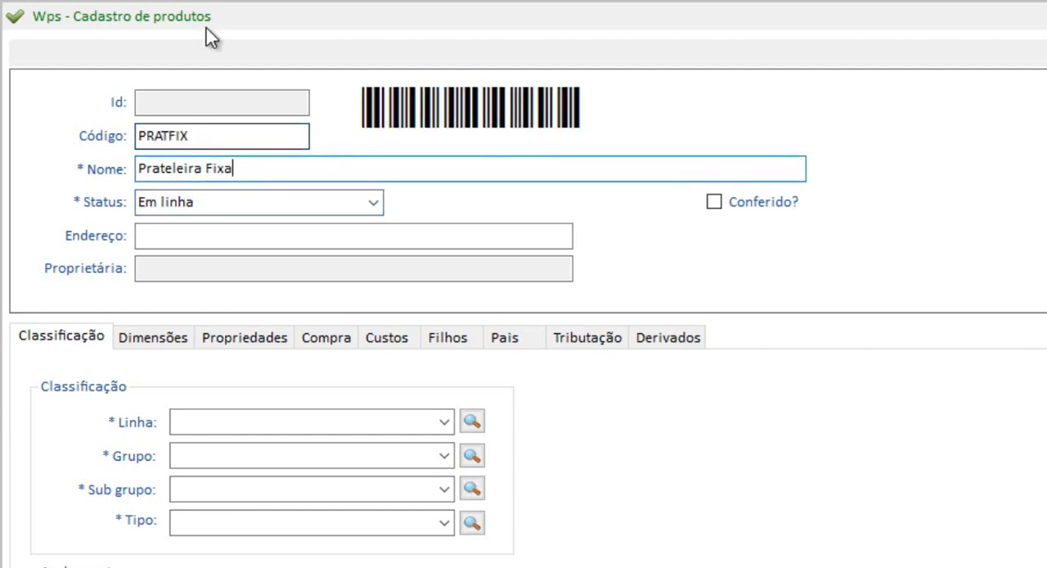
Classify the product as line Componentes, group Industrializados, subgroup Prateleiras and type Componente Indust *"Não mudar".
left_click(412, 420)
left_click(442, 422)
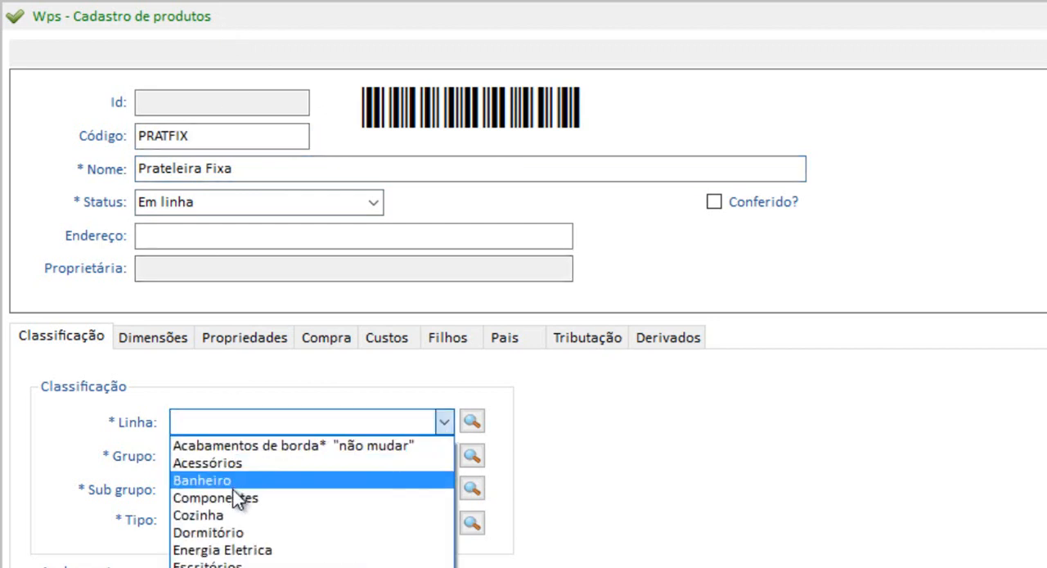
left_click(299, 495)
left_click(443, 456)
left_click(311, 481)
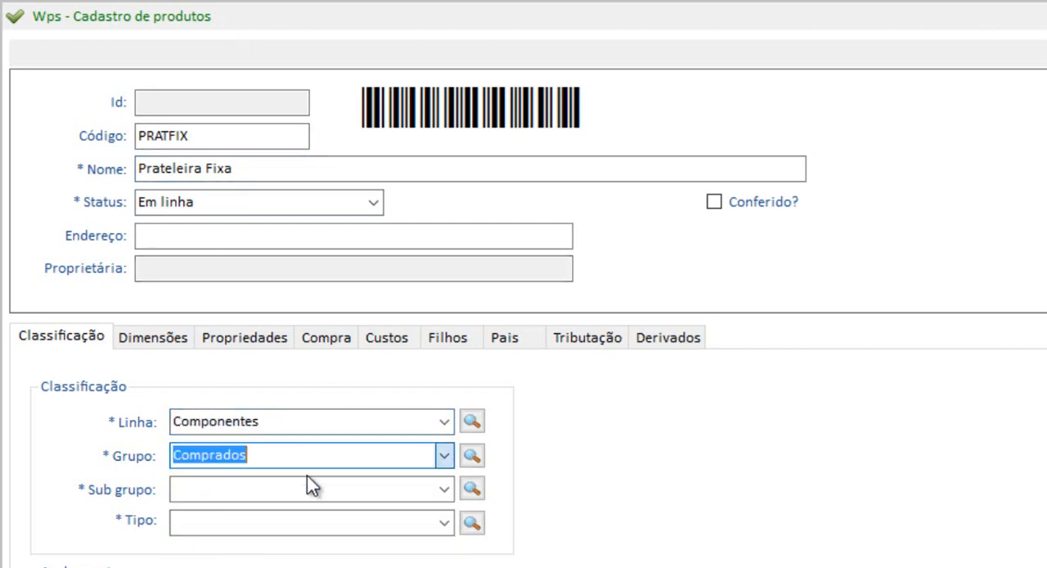
left_click(442, 458)
left_click(292, 496)
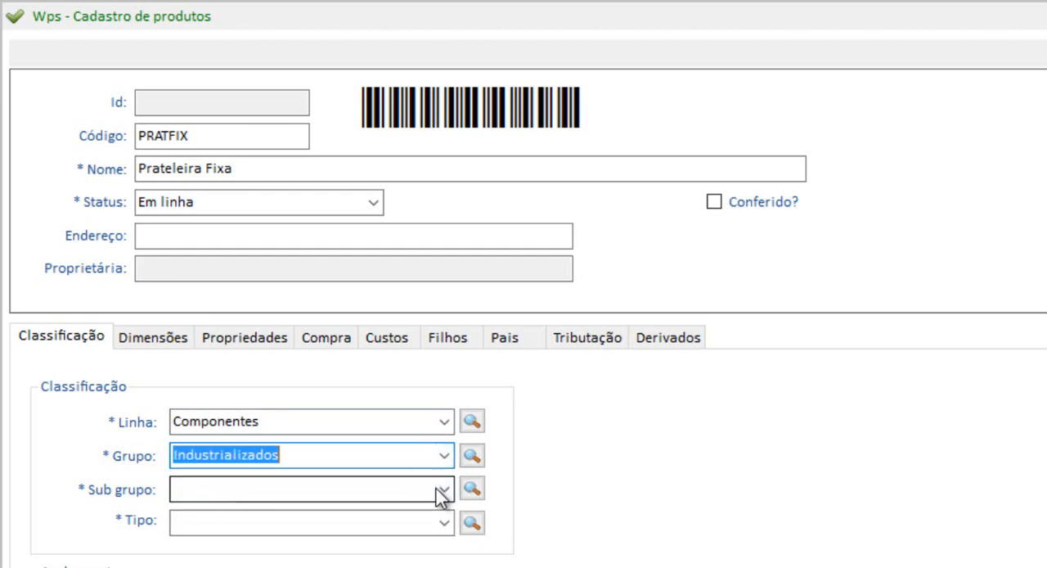
left_click(442, 489)
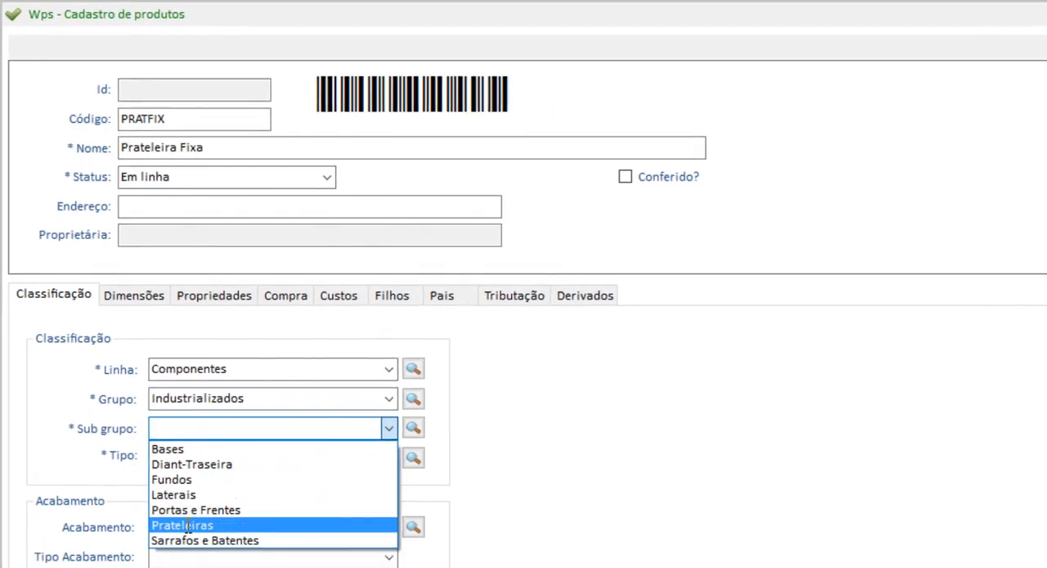
left_click(171, 523)
left_click(372, 438)
left_click(206, 458)
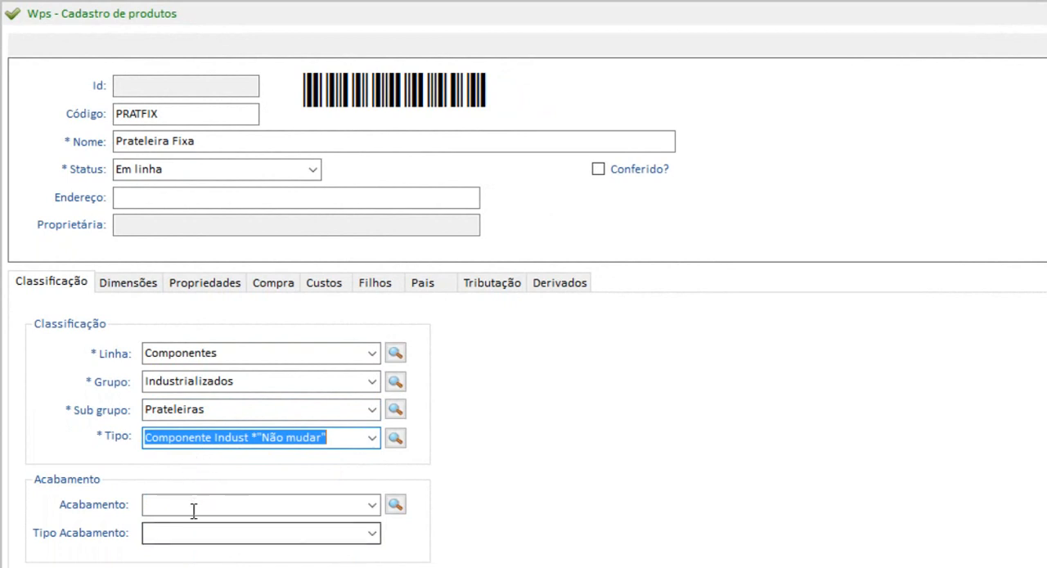
Set the shelf's edge finish (Acab borda) to 2C and its Setor destino to Montagem Caixa.
left_click(134, 282)
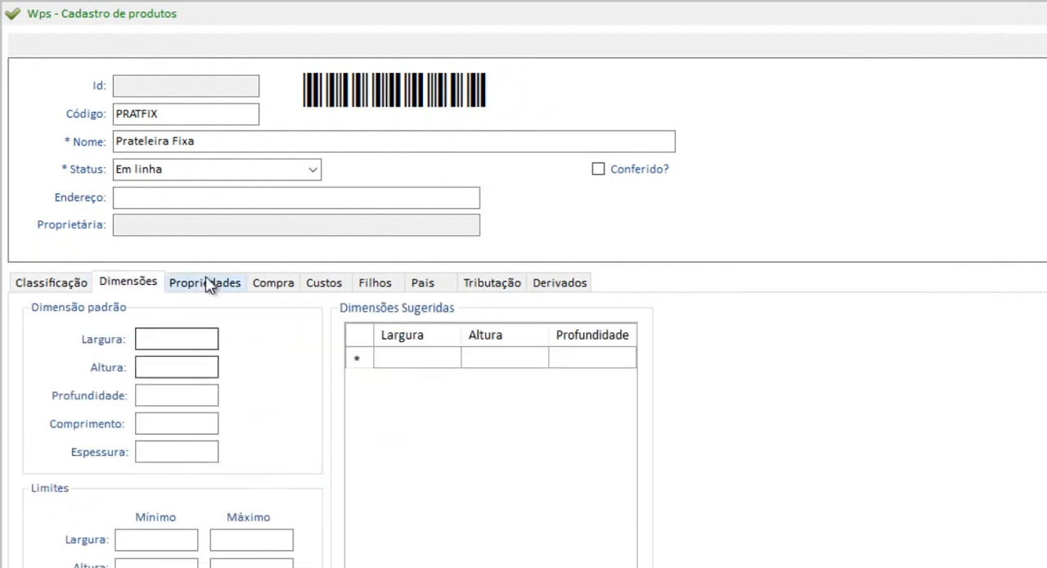
left_click(206, 282)
left_click(796, 370)
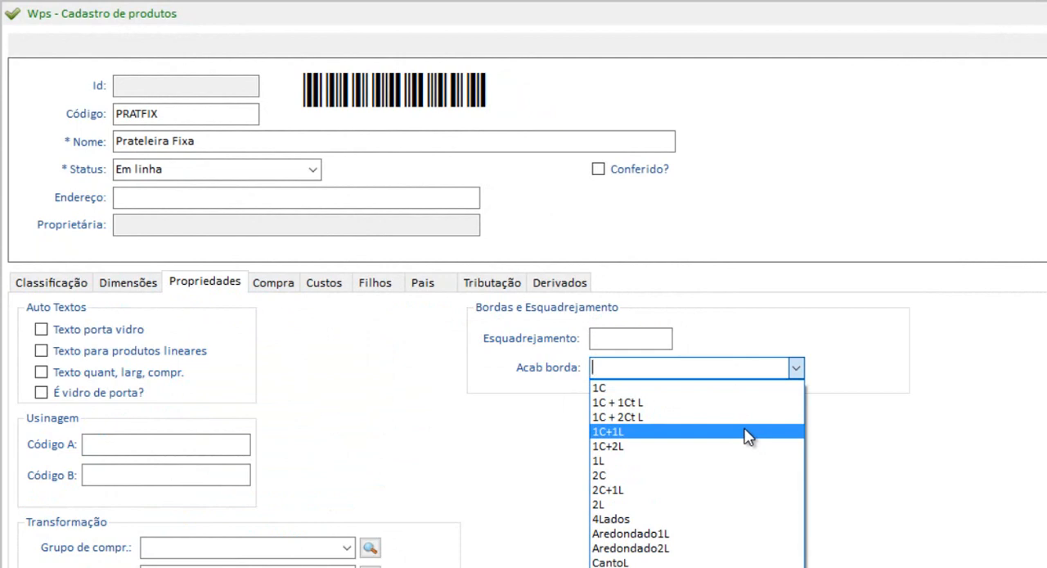
left_click(634, 476)
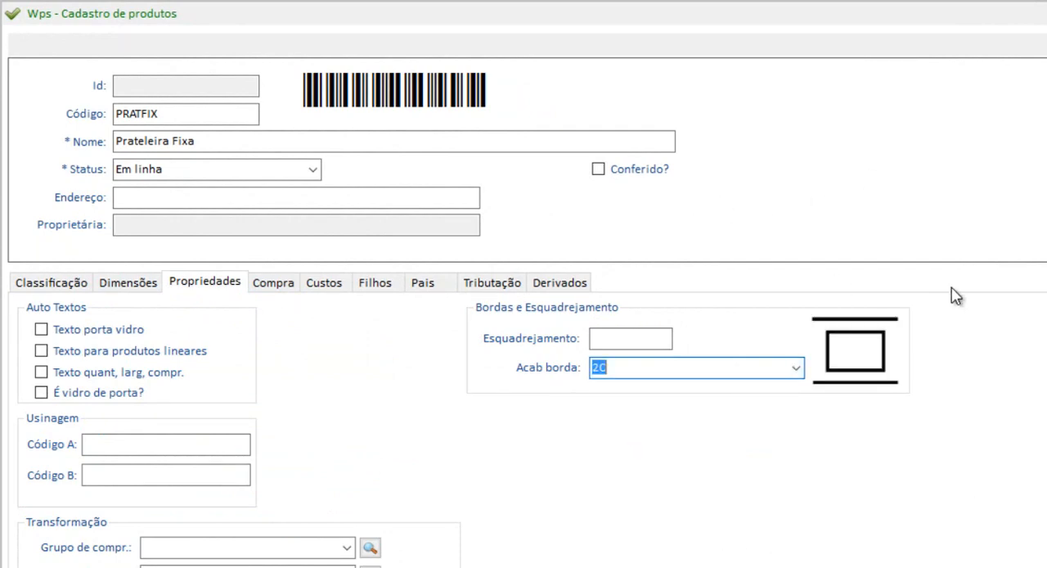
left_click(295, 541)
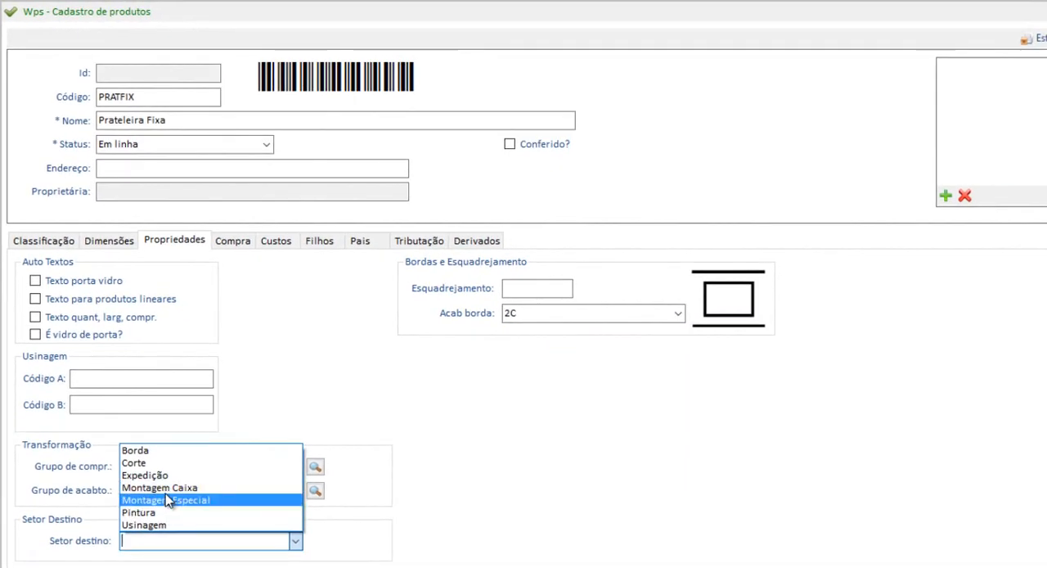
left_click(164, 487)
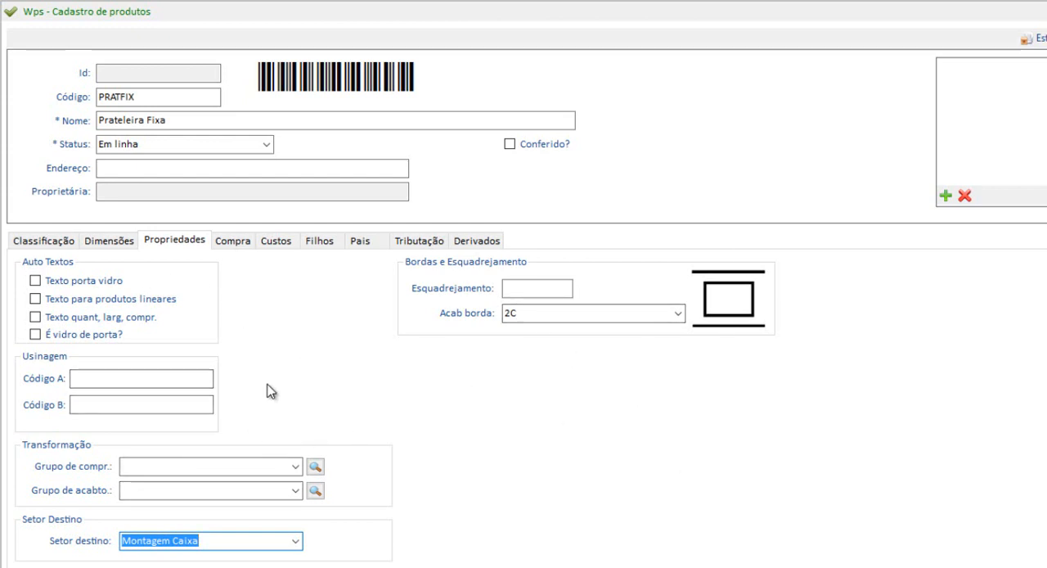
Copy the product code into the machining codes, entering PRATFIX-A as Código A and PRATFIX-B as Código B.
left_click_drag(153, 98, 2, 87)
key("ctrl+c")
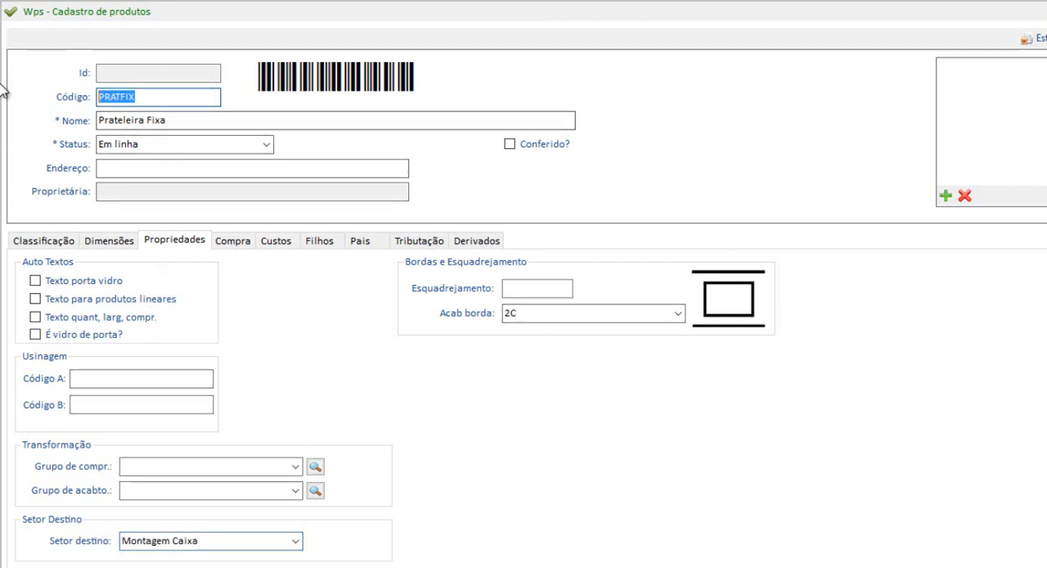
left_click(138, 374)
key("ctrl+v")
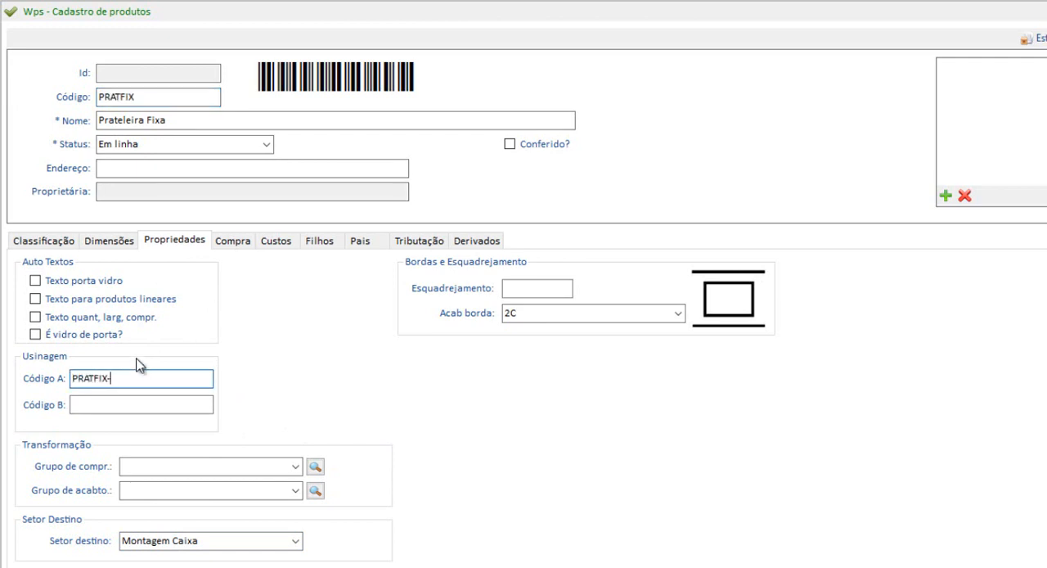
key("ctrl+v")
type("-B")
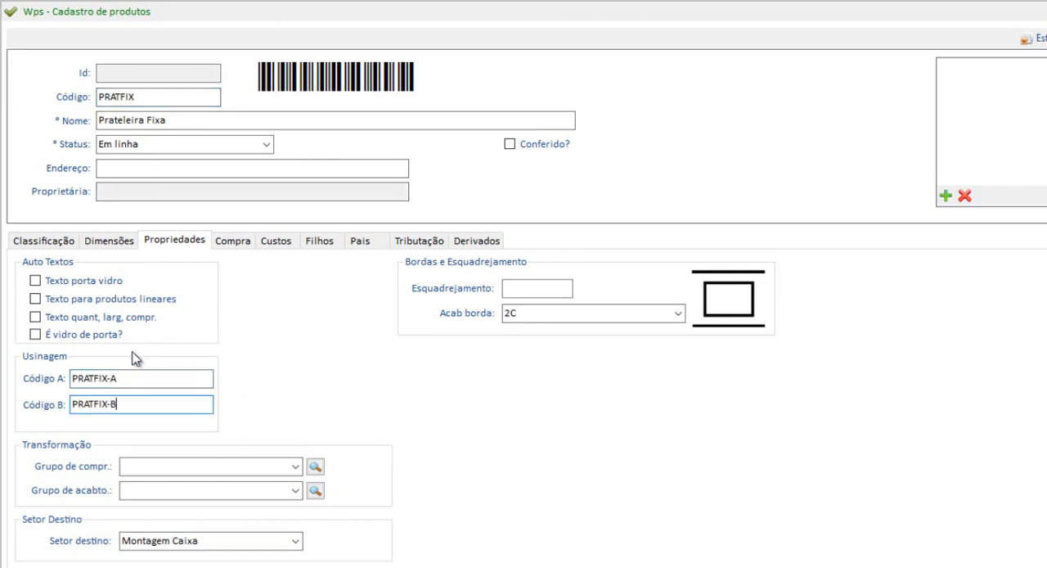
Set the stock unit and the structural unit to Unidade with a stock/structural factor of 1.
left_click(233, 239)
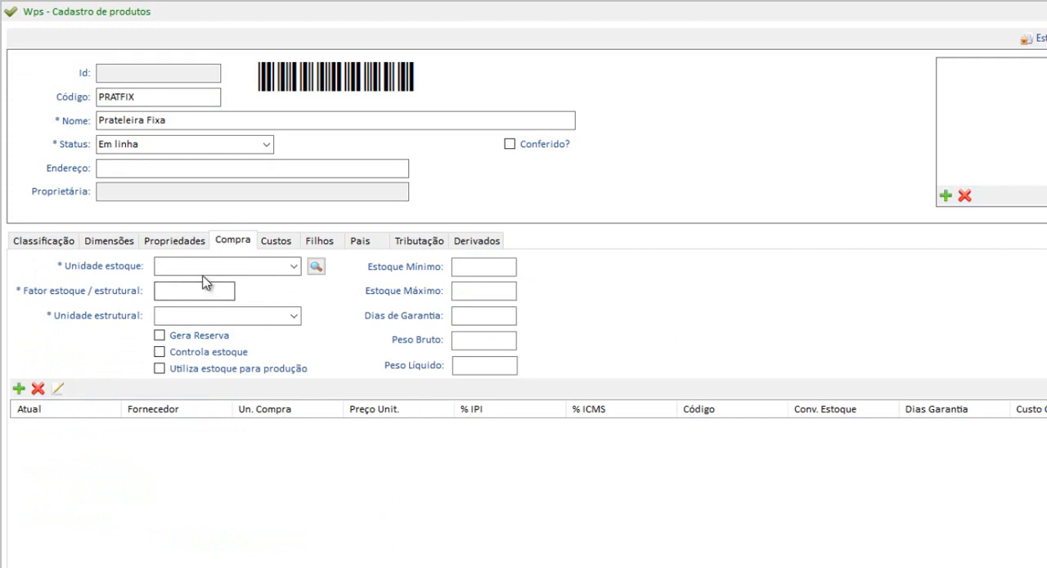
type("un")
key("Tab")
type("1")
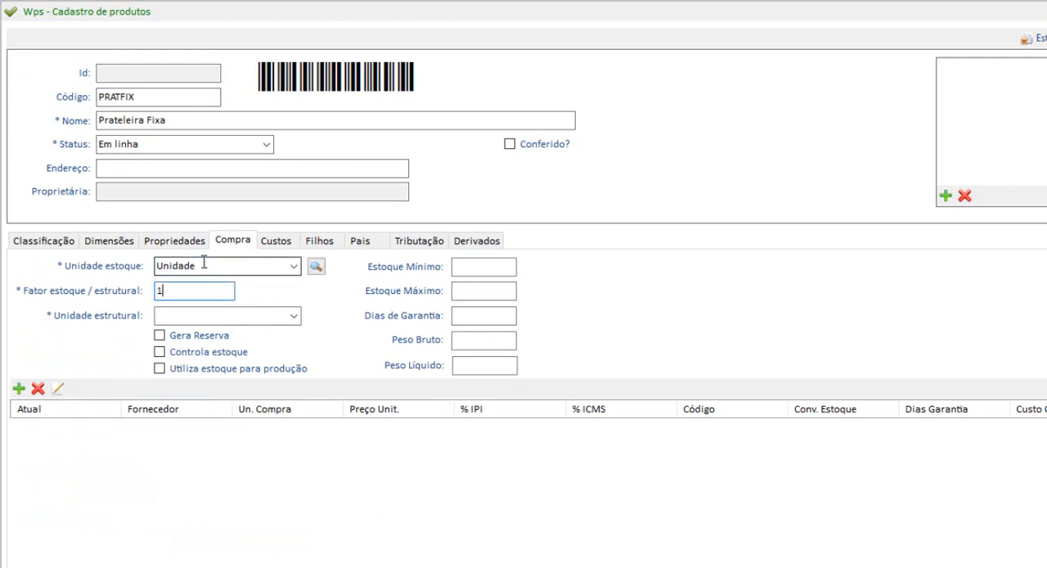
key("Tab")
type("un")
key("Tab")
key("Tab")
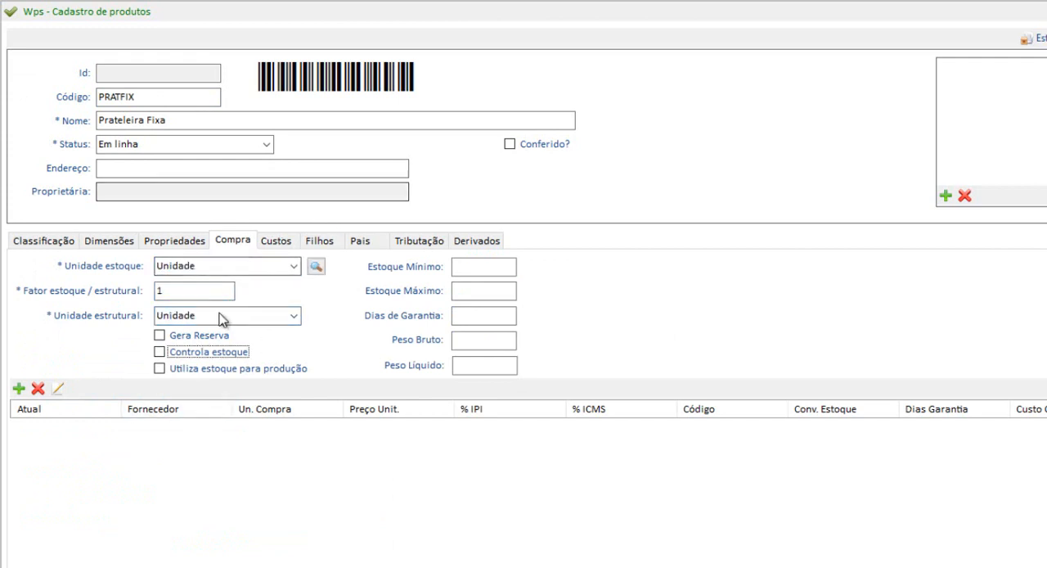
Add a price formation entry for the product with % Deduções set to 50.
left_click(278, 241)
left_click(20, 261)
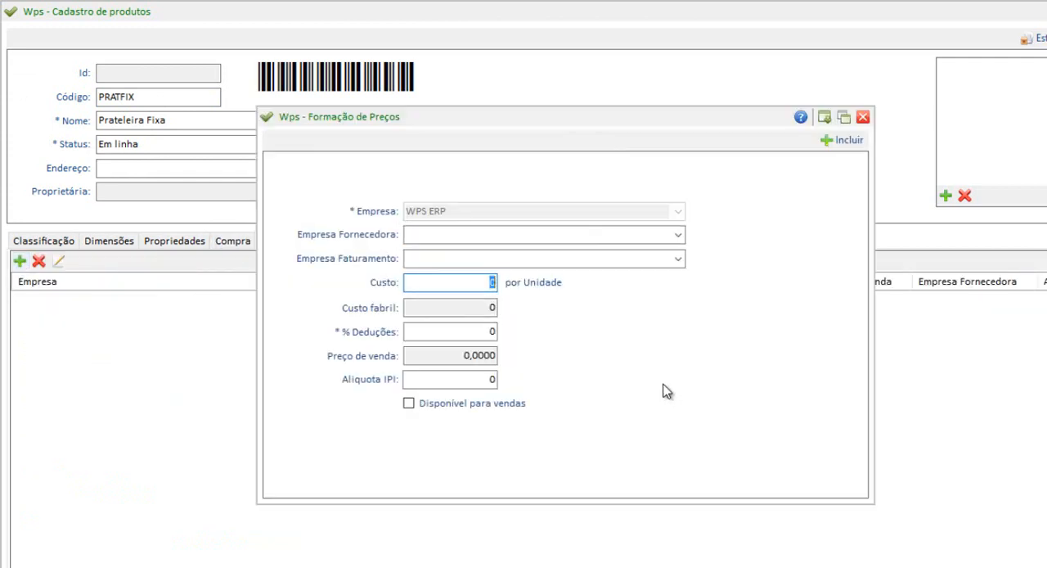
left_click(483, 334)
type("50")
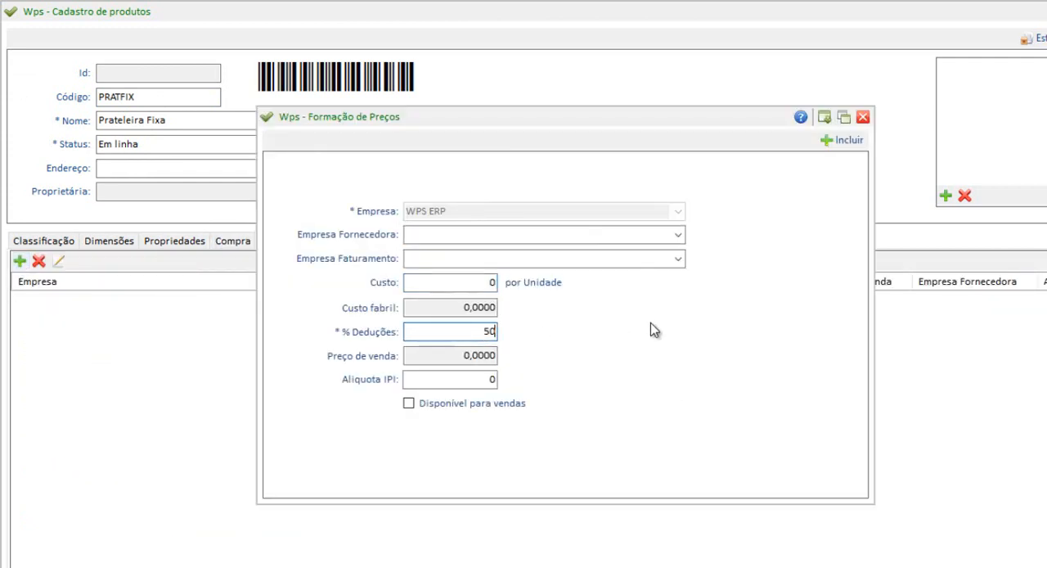
left_click(840, 140)
Import all the child operations and materials of the product Base into Prateleira Fixa's Filhos list.
left_click(331, 242)
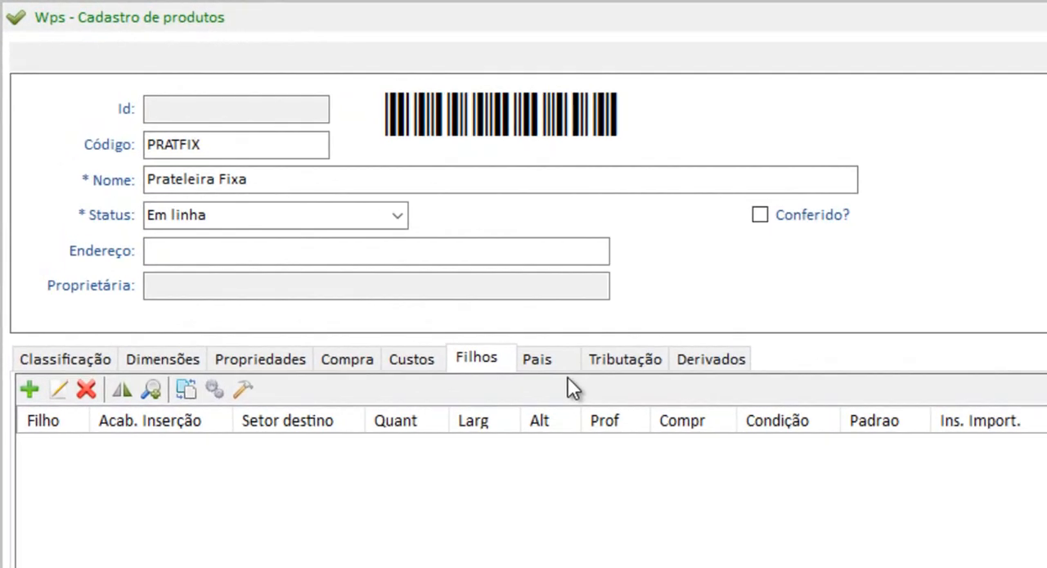
left_click(164, 390)
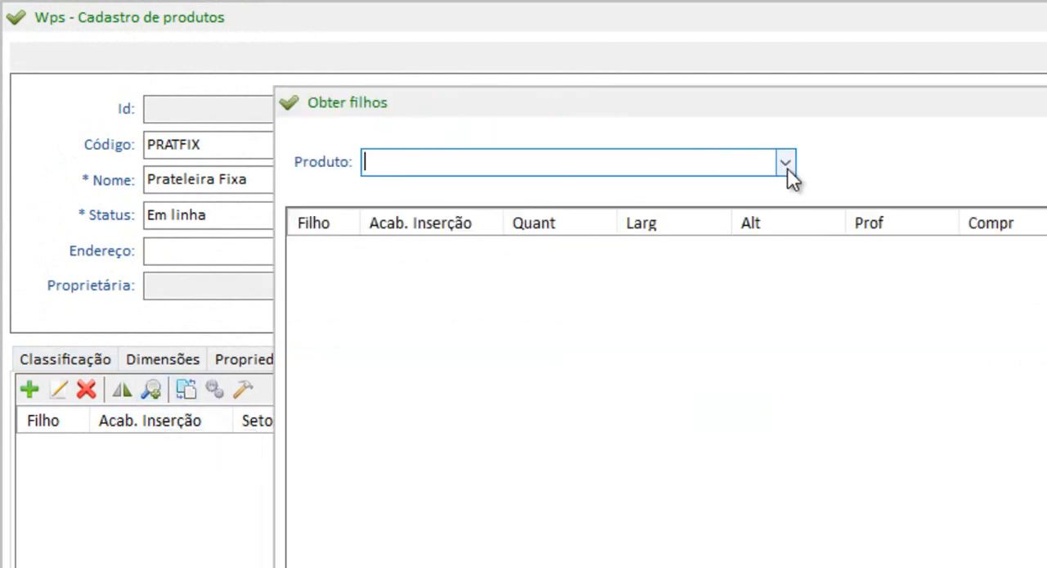
type("base")
left_click(783, 162)
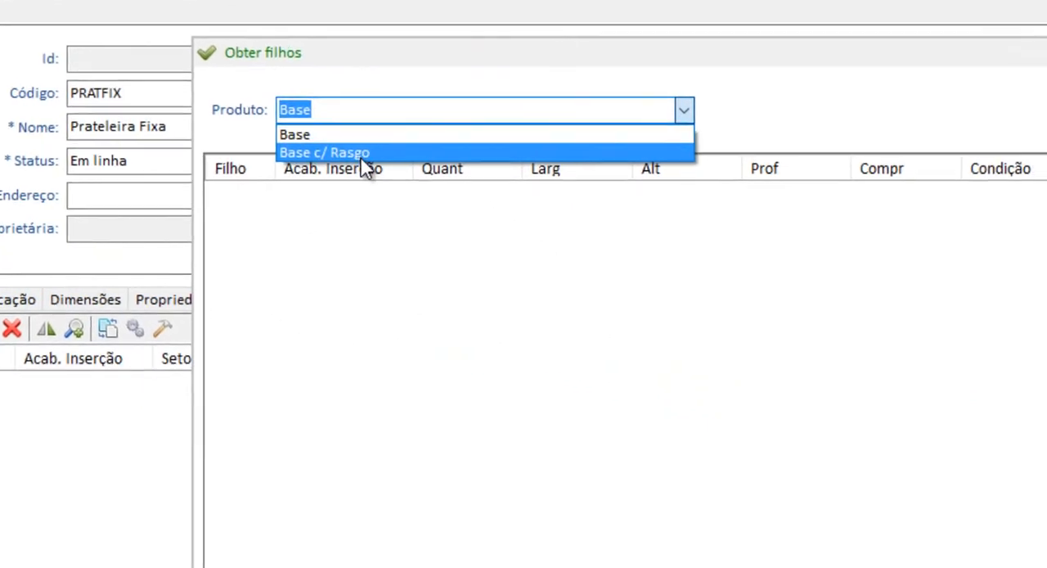
left_click(361, 155)
left_click_drag(131, 85, 133, 155)
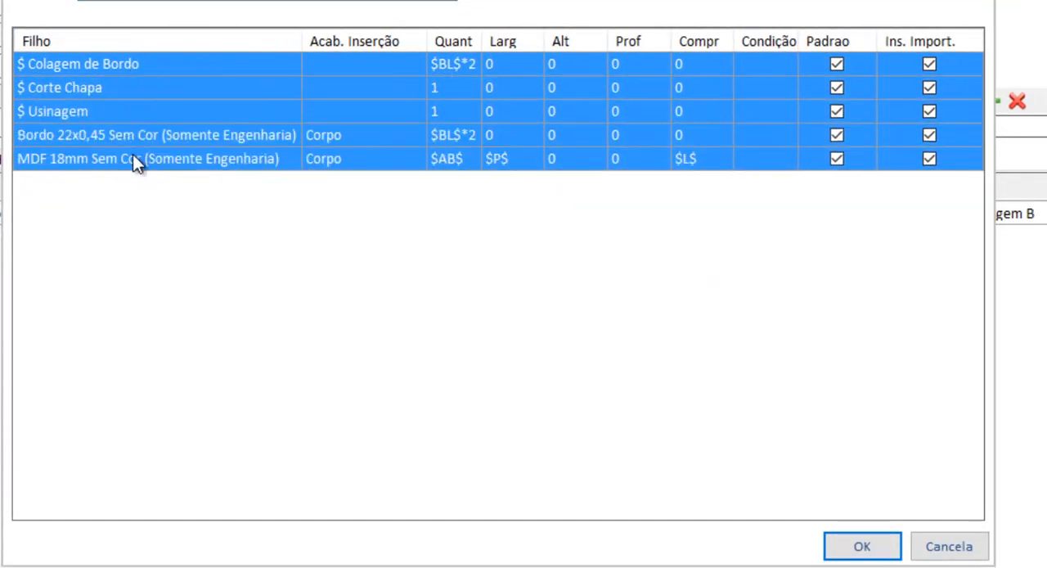
left_click(930, 550)
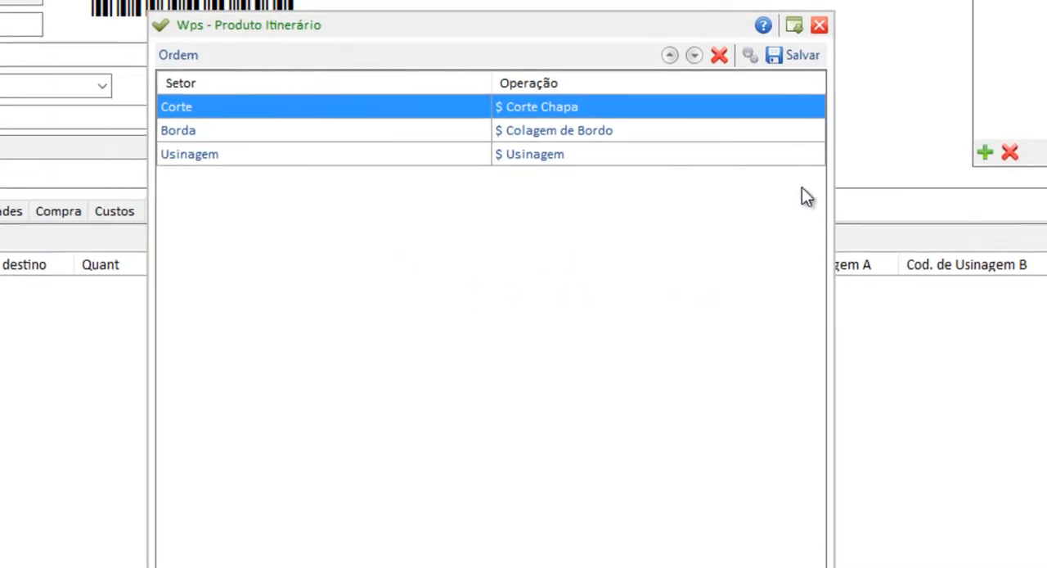
left_click(782, 59)
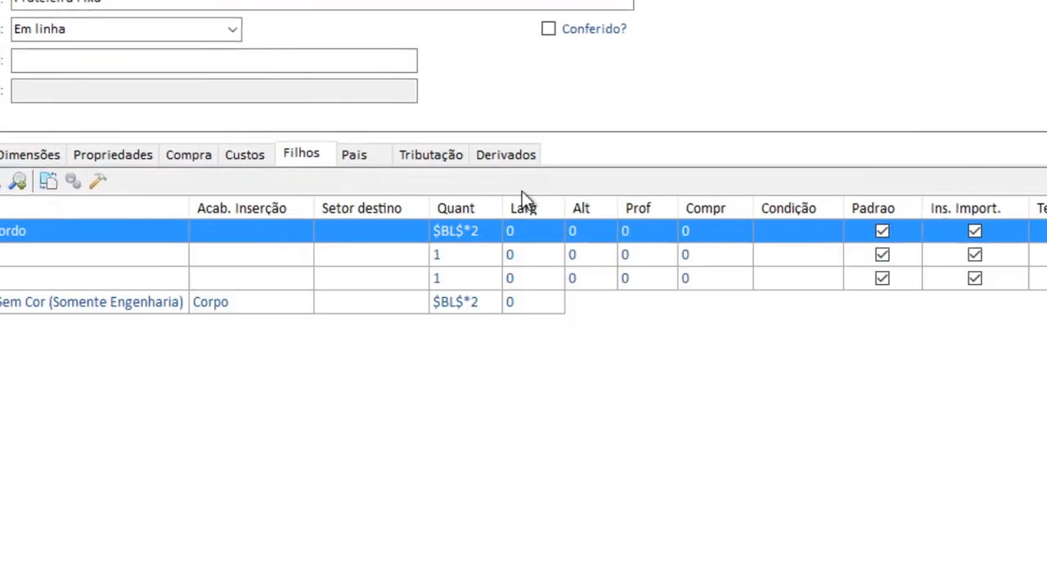
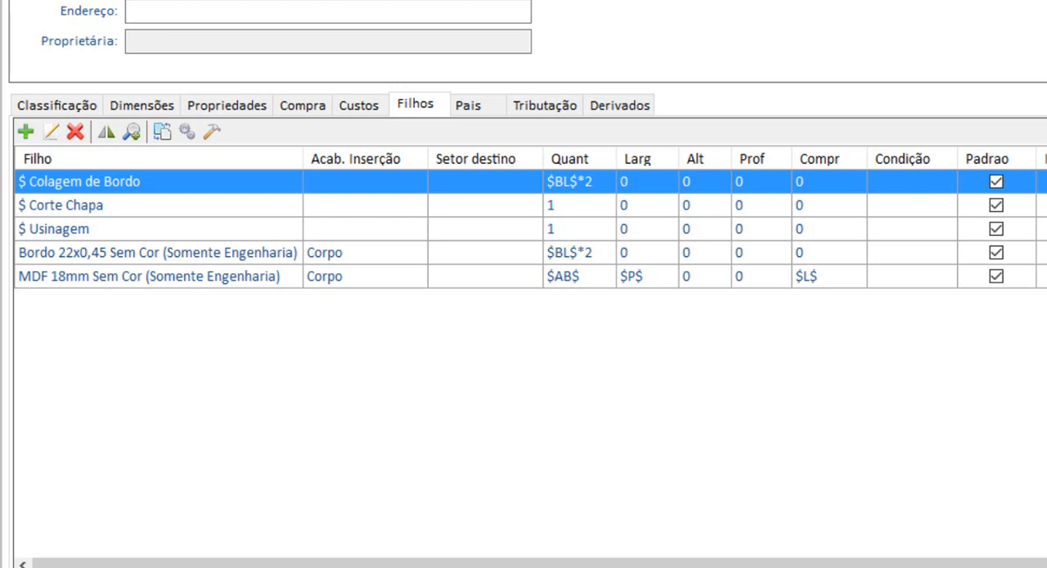
Duplicate the MDF 18mm Sem Cor and Bordo 22x0,45 Sem Cor entries in the Filhos list.
left_click(188, 278)
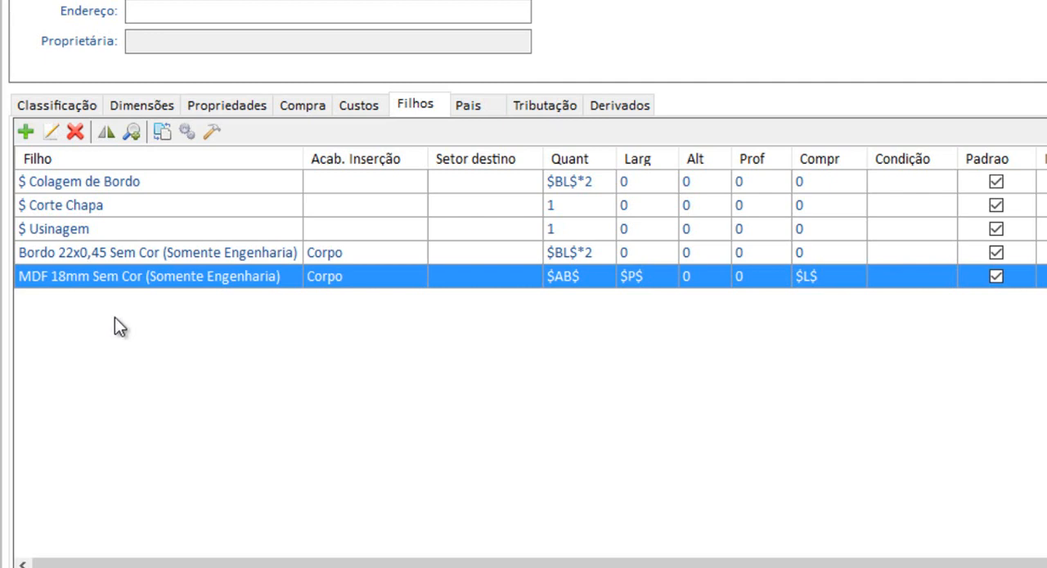
right_click(113, 273)
left_click(197, 330)
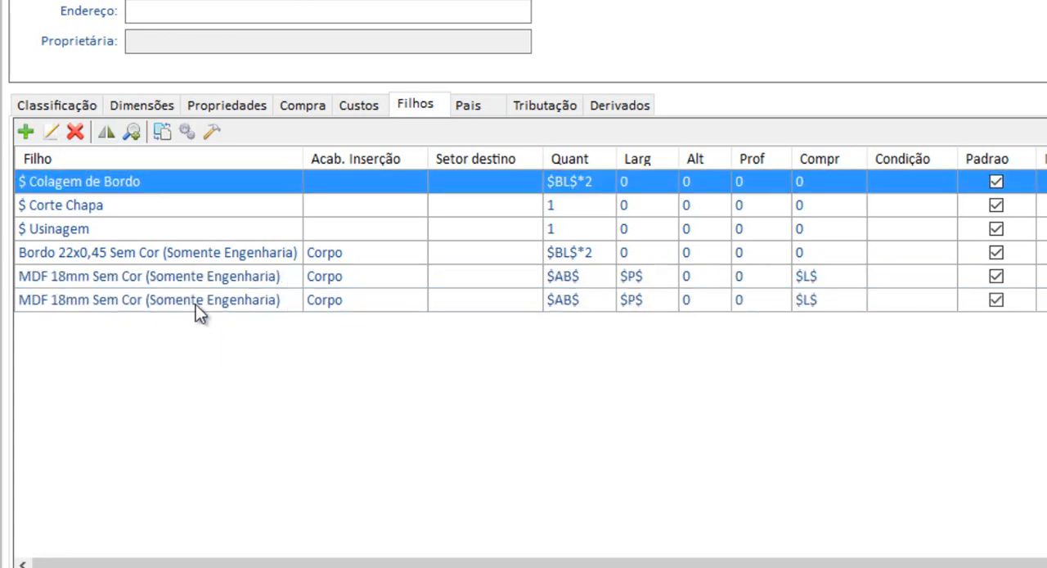
left_click(131, 276)
left_click(131, 252)
right_click(131, 252)
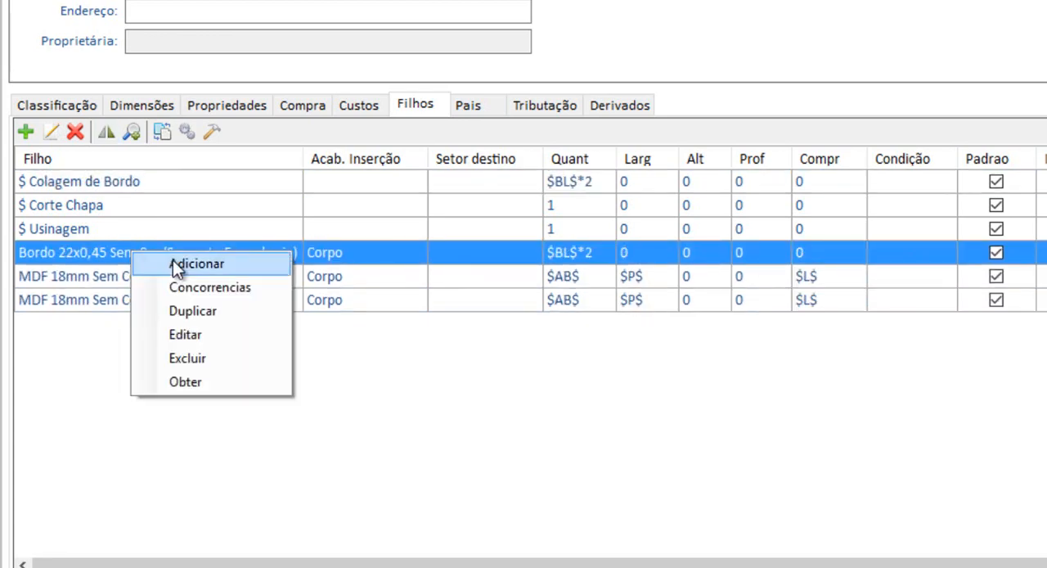
left_click(201, 308)
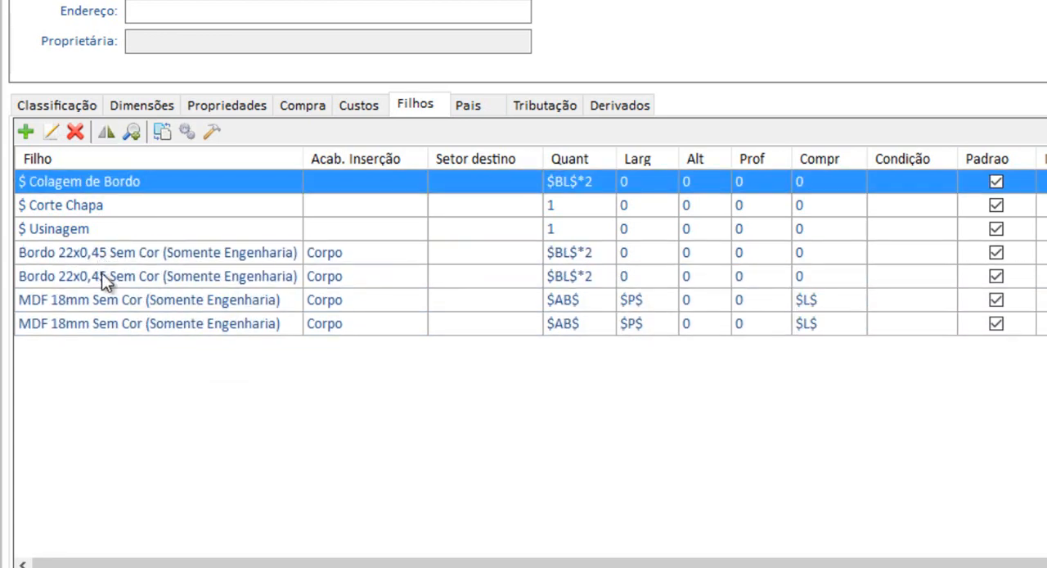
Change the child product of the duplicated edge band entry to Bordo 29x0,45 Sem Cor (Somente Engenharia).
left_click(103, 276)
left_click(103, 257)
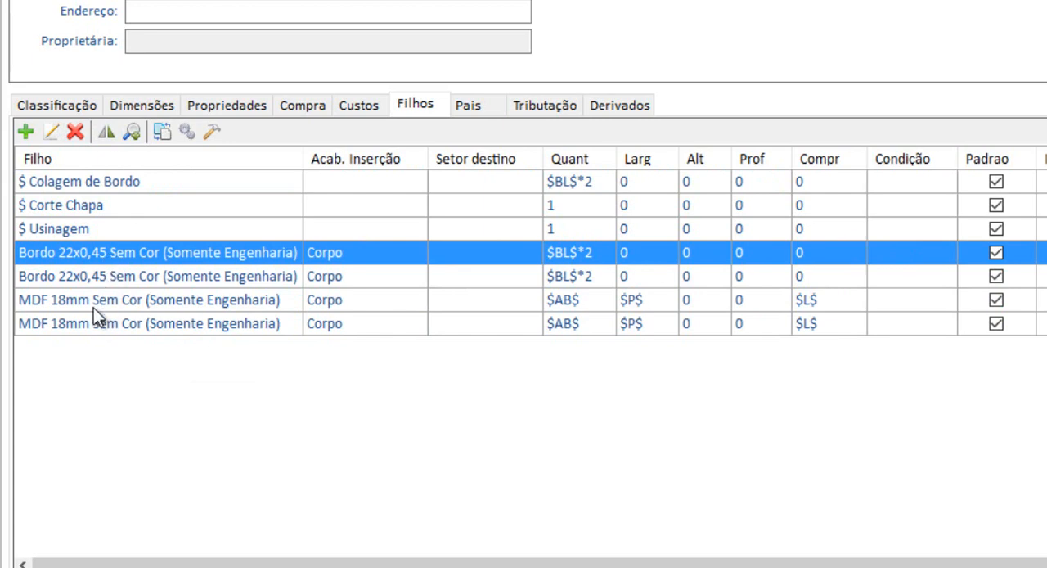
left_click(69, 280)
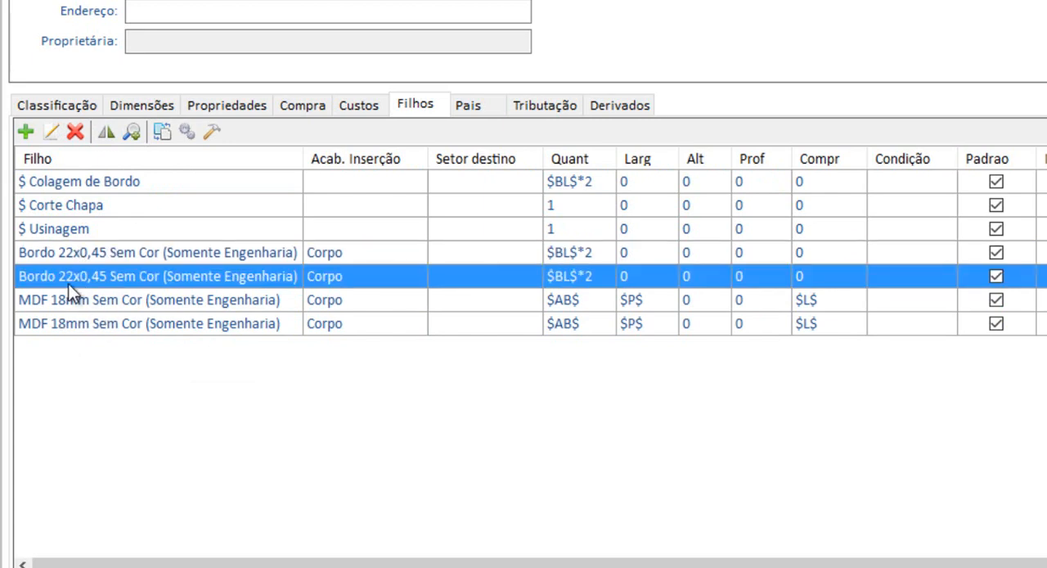
left_click(67, 301)
double_click(72, 278)
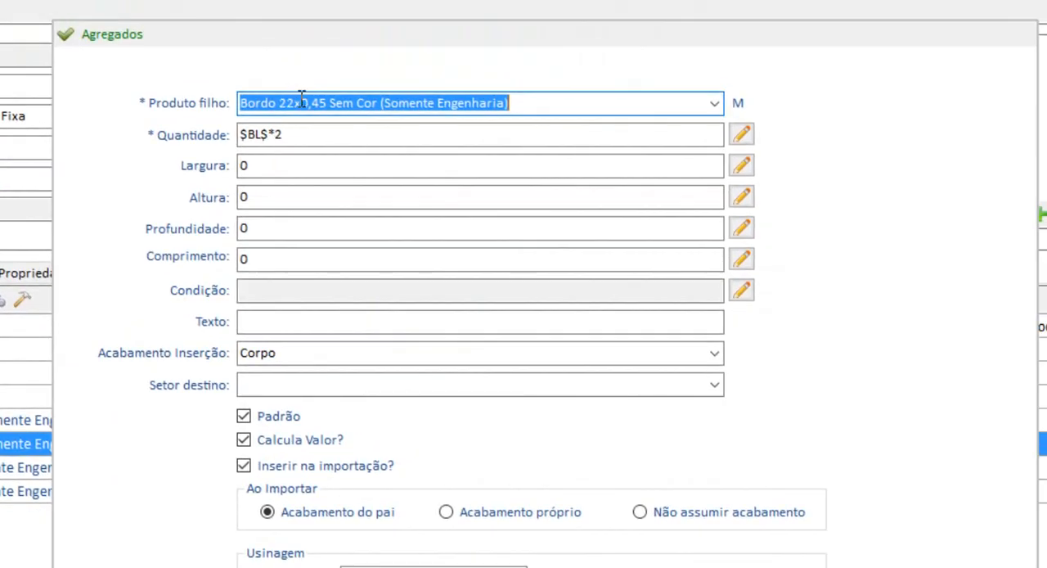
left_click(302, 98)
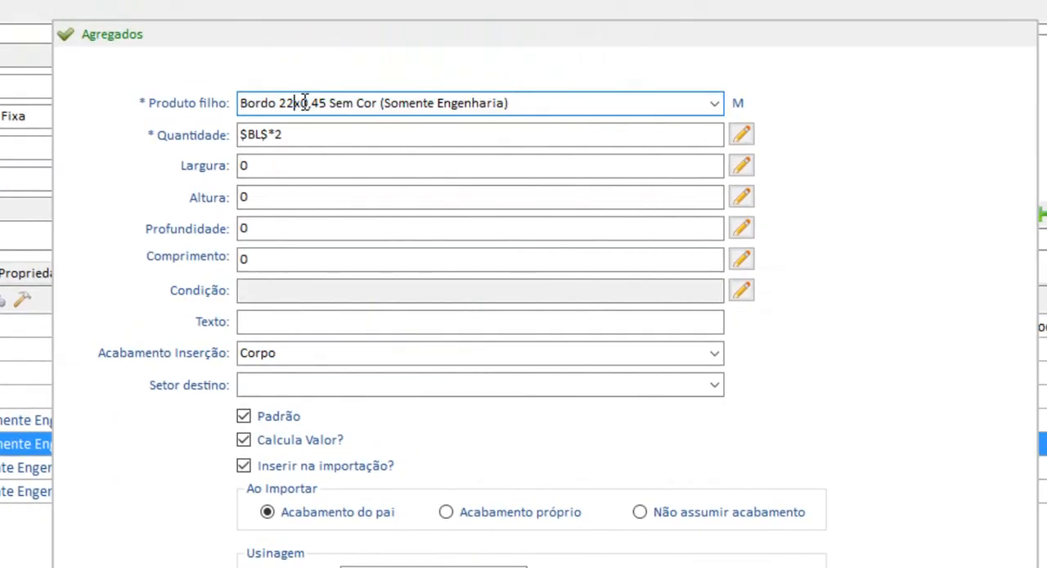
key("BackSpace")
type("9")
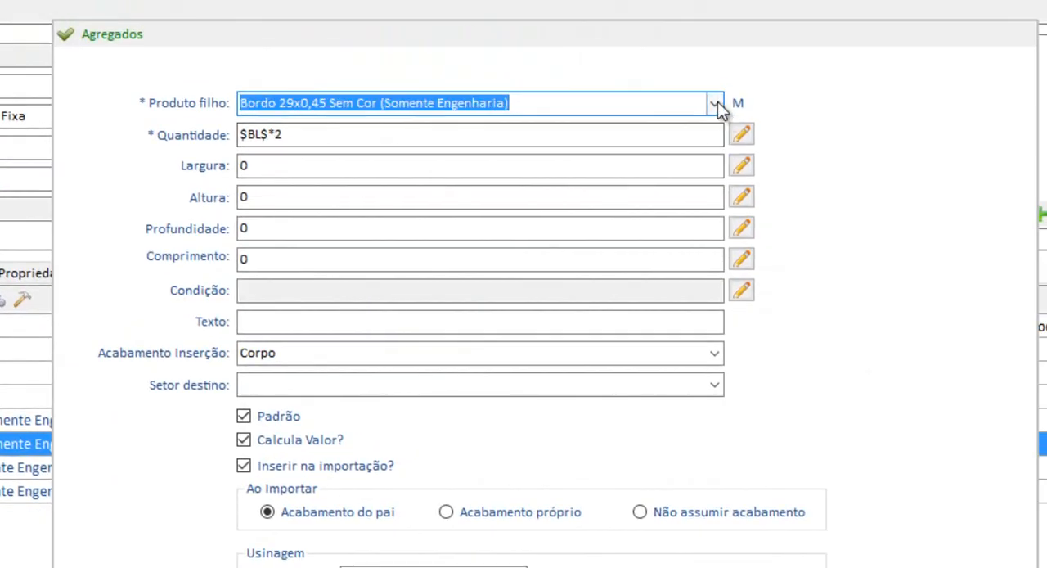
left_click(715, 103)
left_click(405, 127)
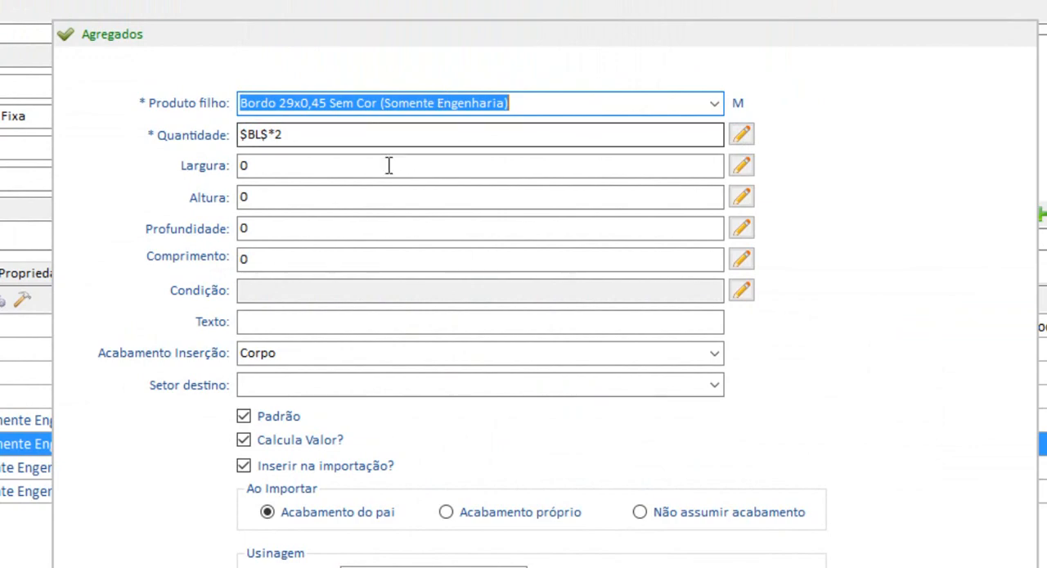
left_click(1014, 564)
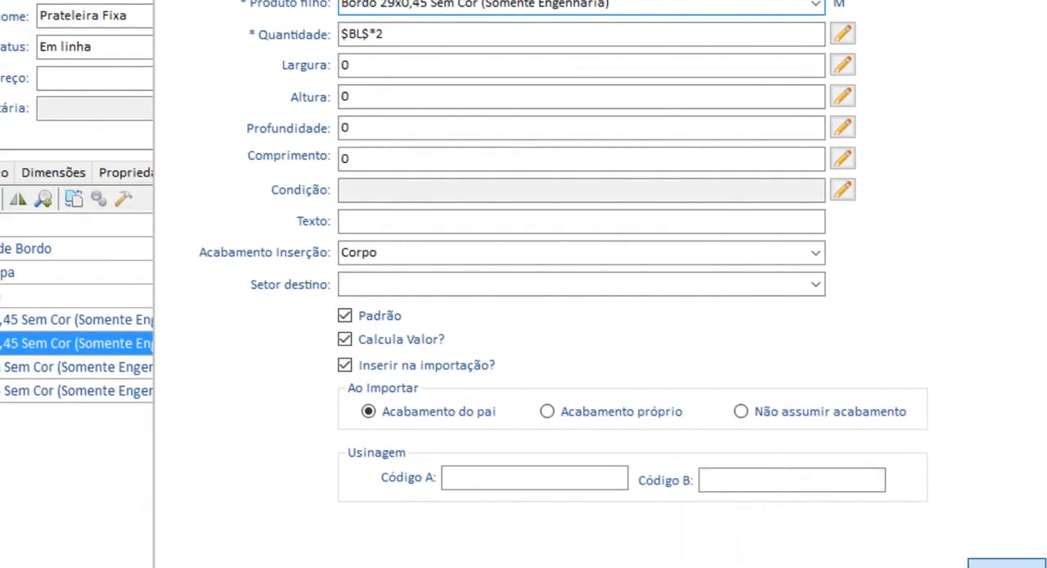
Change the child product of the duplicated MDF entry to MDF 25mm Sem Cor (Somente Engenharia).
left_click(103, 284)
left_click(81, 301)
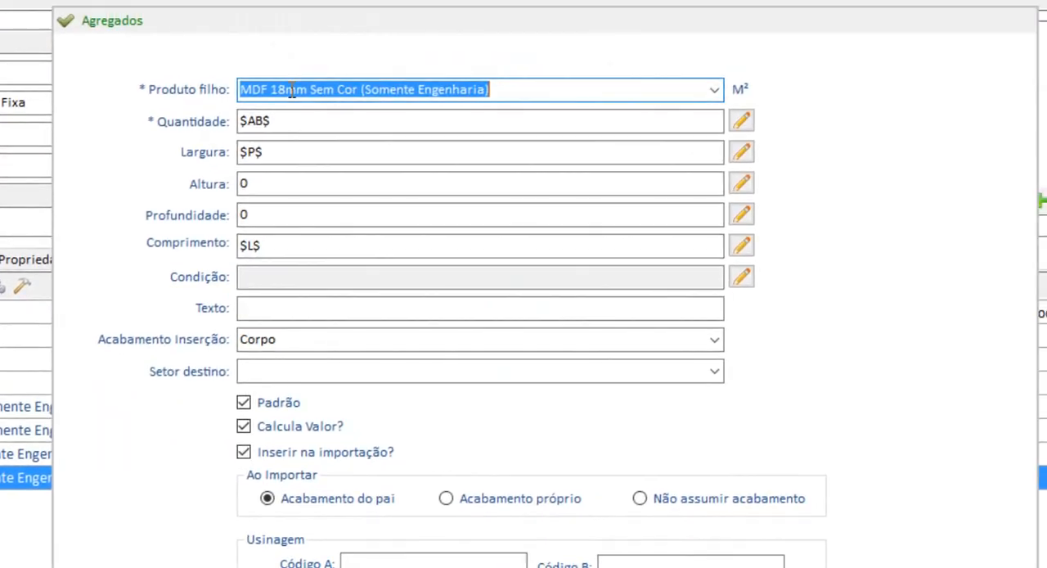
left_click(287, 89)
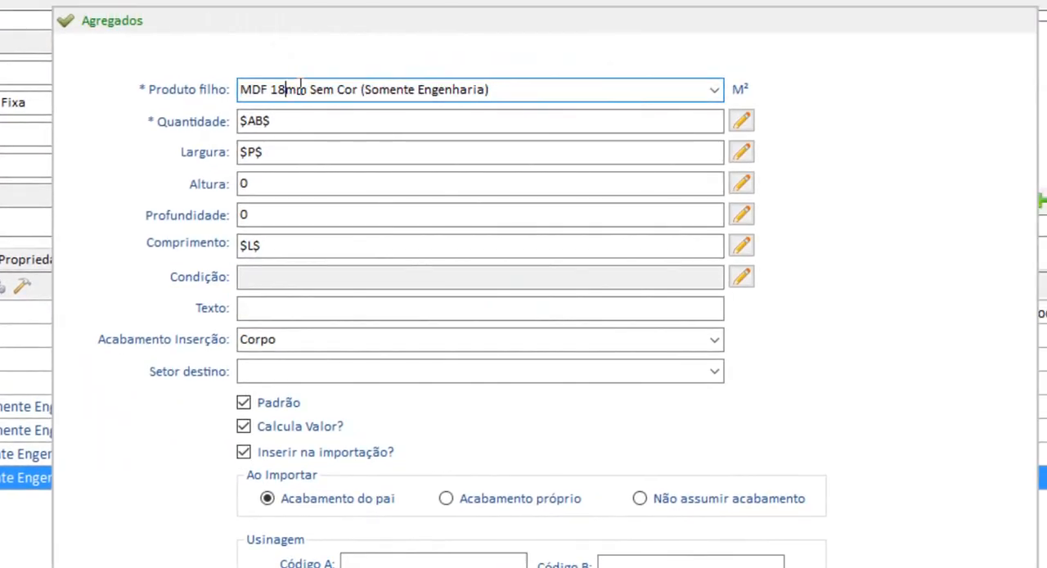
key("BackSpace")
key("BackSpace")
type("25")
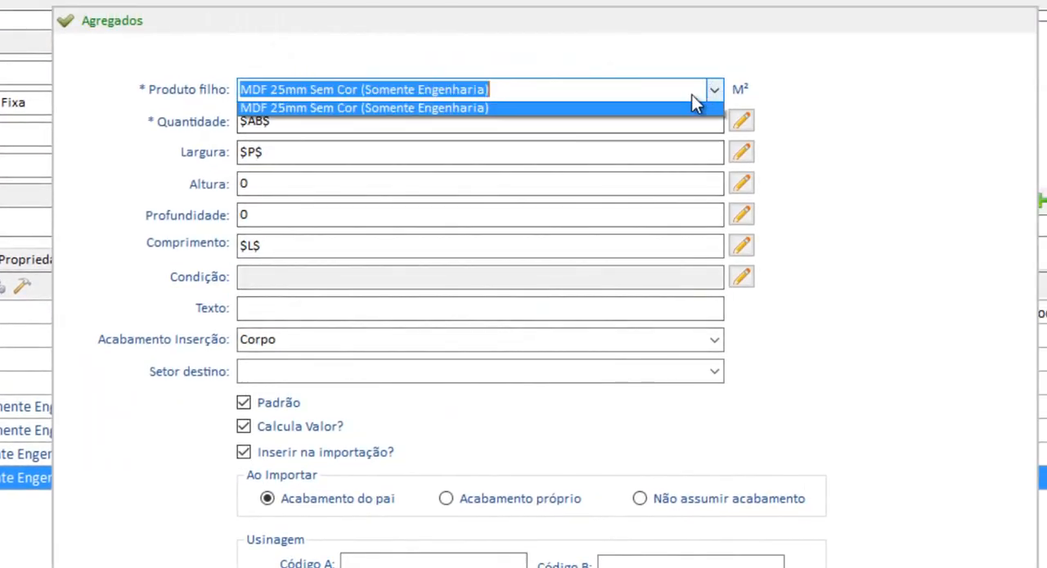
left_click(373, 108)
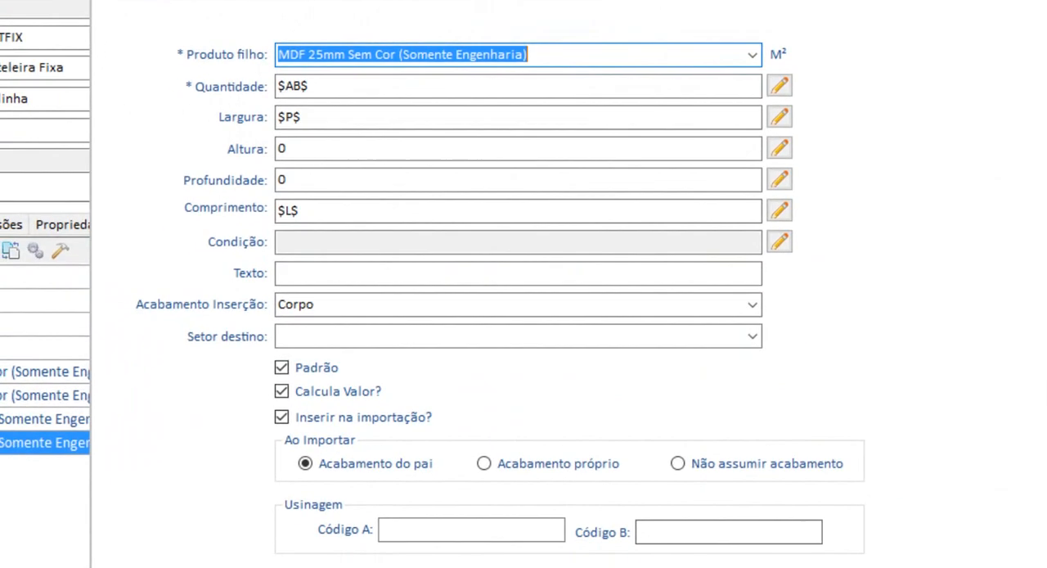
left_click(859, 489)
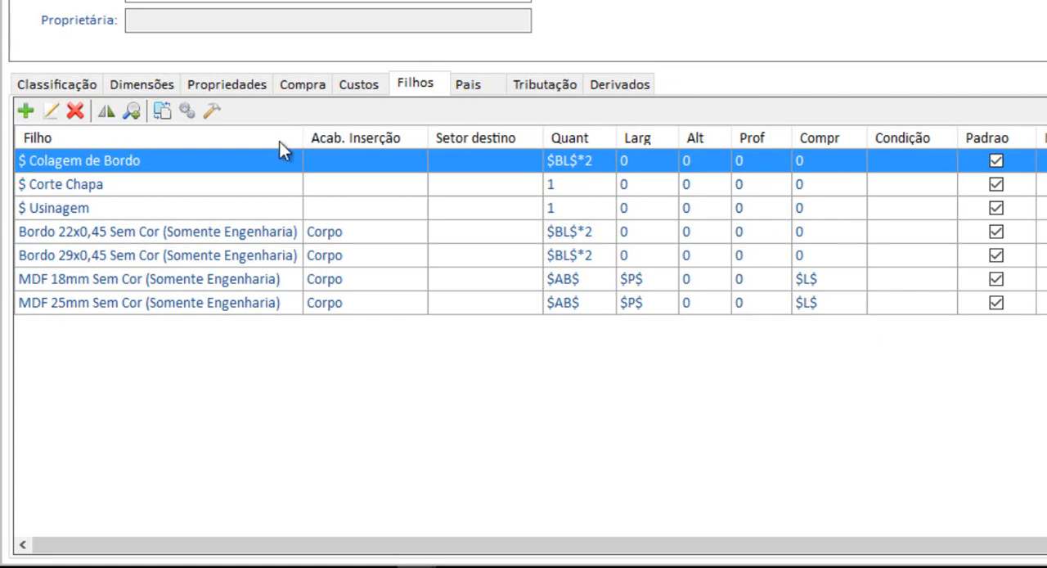
left_click(51, 235)
left_click_drag(54, 260, 57, 301)
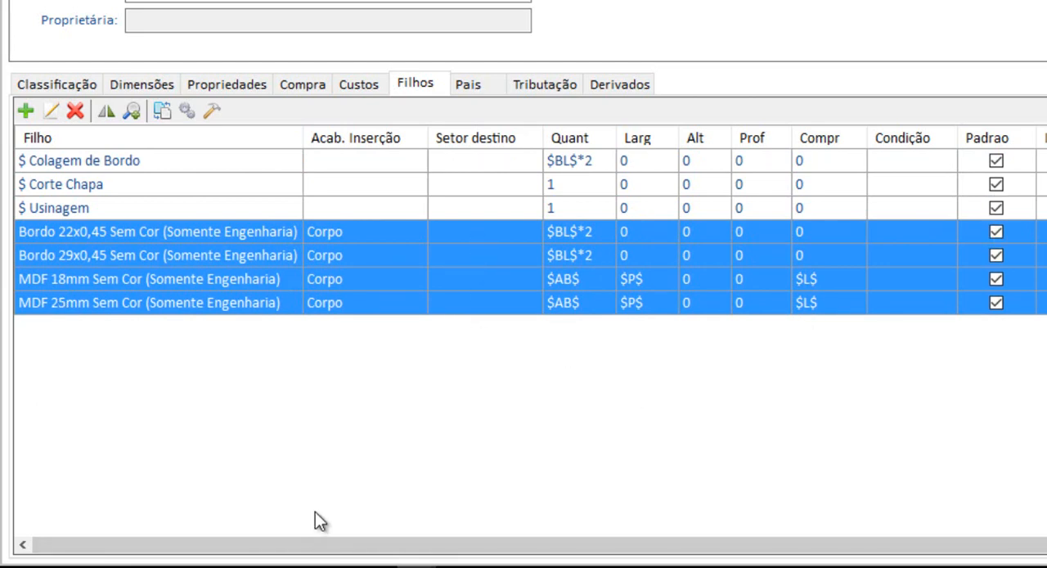
left_click(80, 257)
Give the Bordo 22x0,45 child the condition $A$==18, using the internal Altura variable, then test and save the expression.
left_click(70, 233)
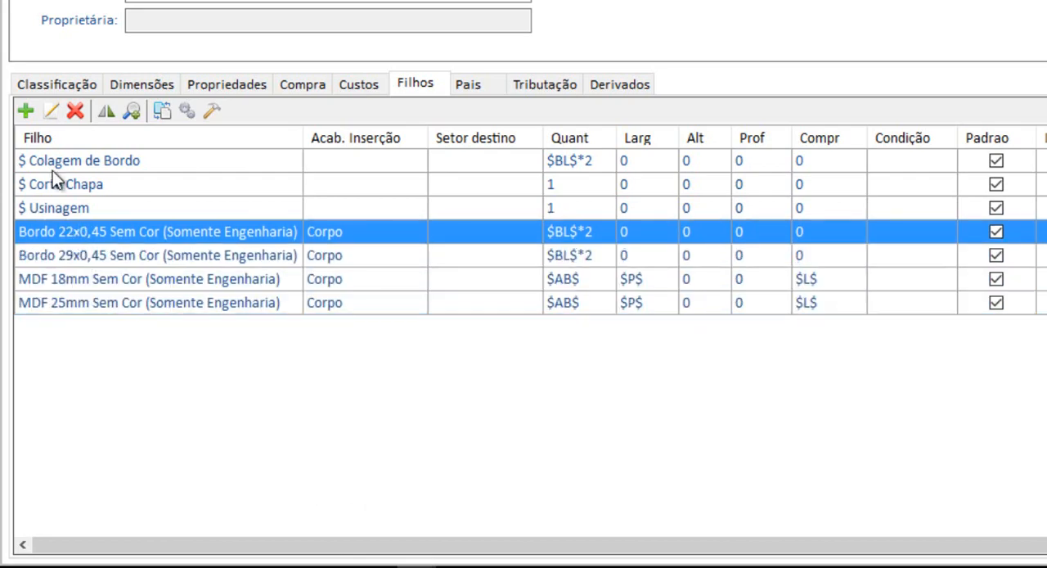
left_click(51, 112)
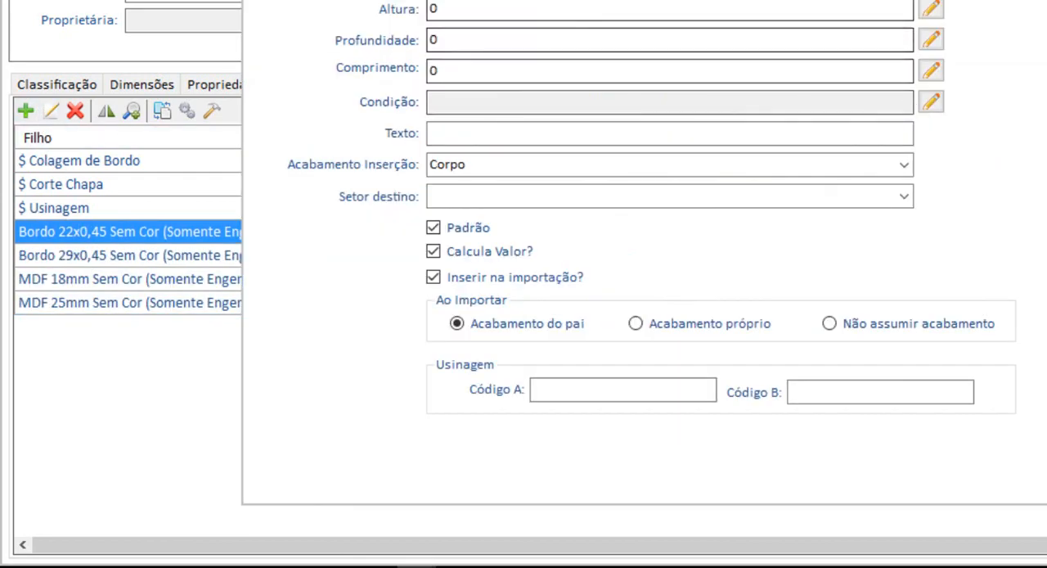
left_click(933, 103)
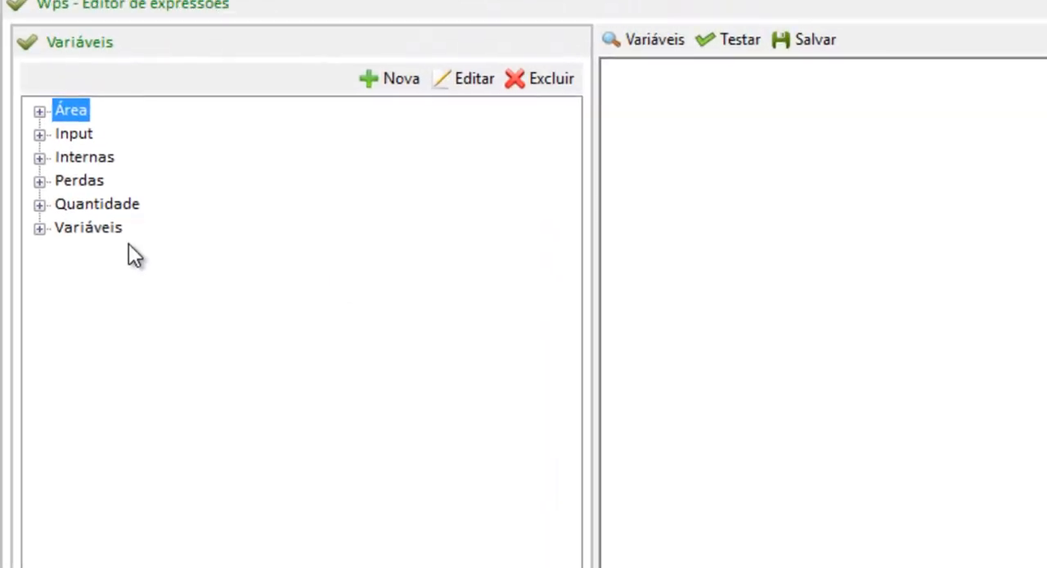
left_click(674, 112)
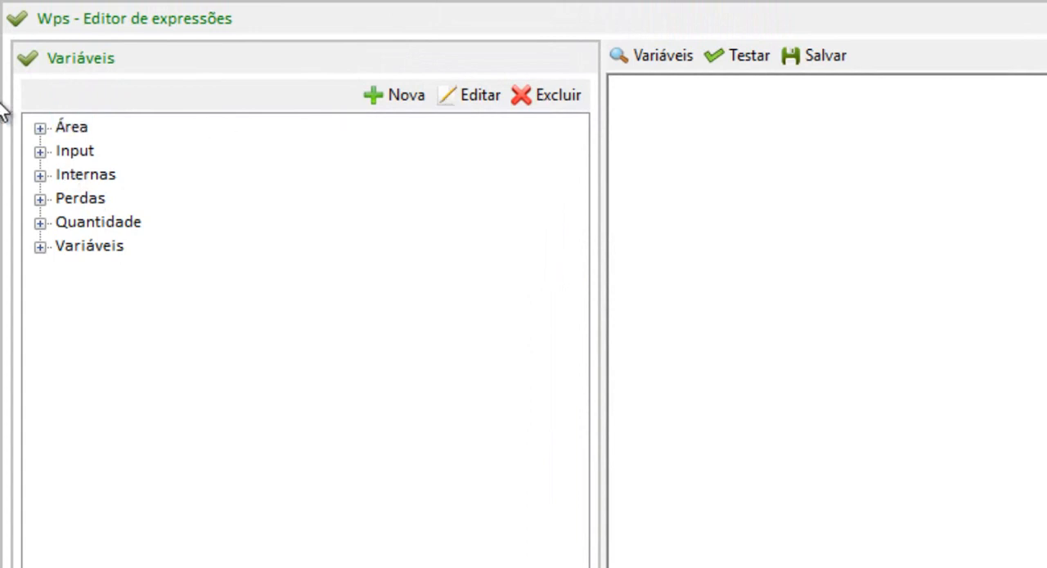
left_click(40, 175)
left_click(115, 199)
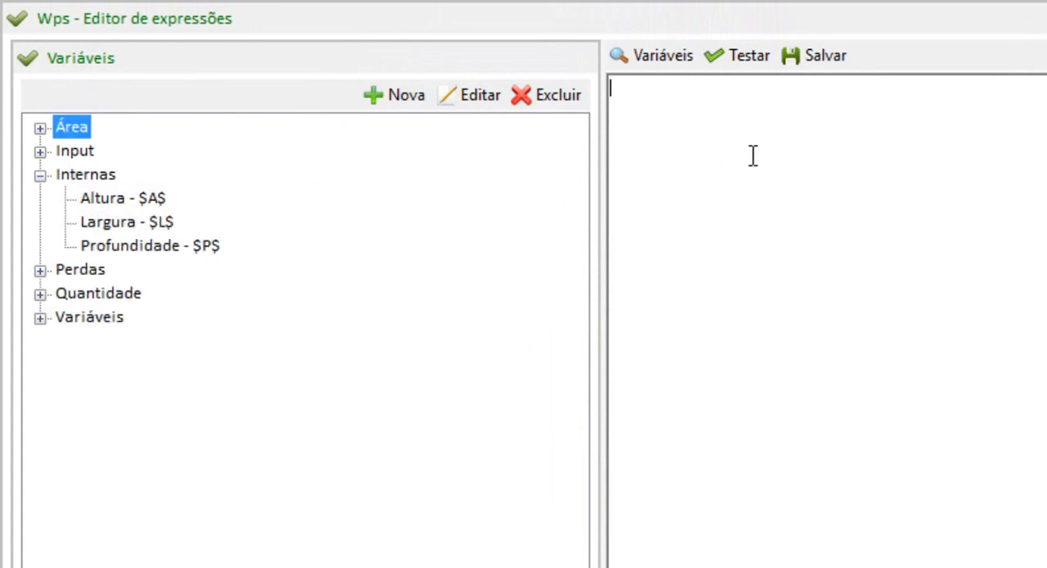
left_click_drag(753, 156, 747, 157)
type("==")
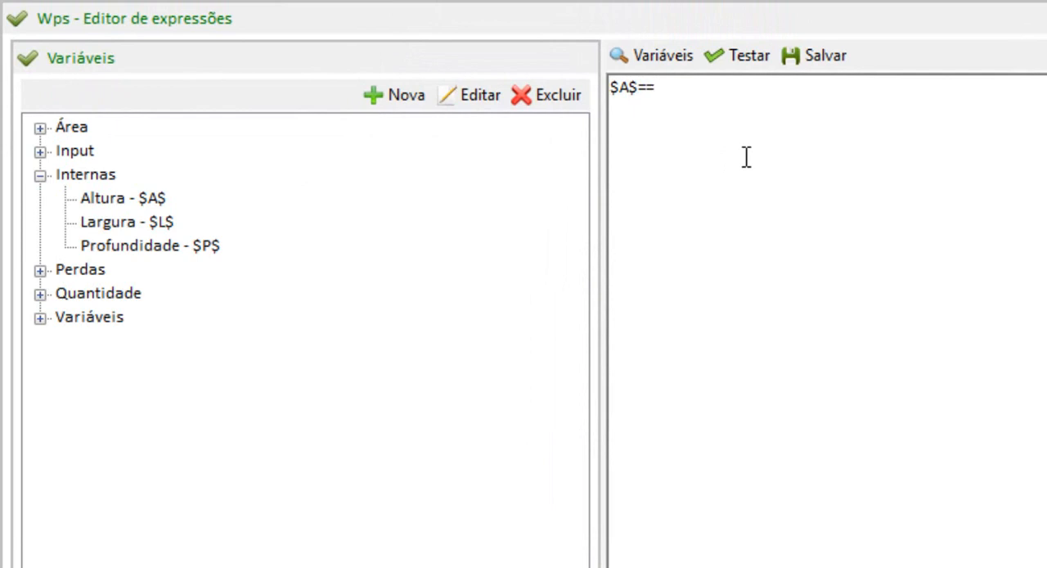
type("18")
left_click(747, 59)
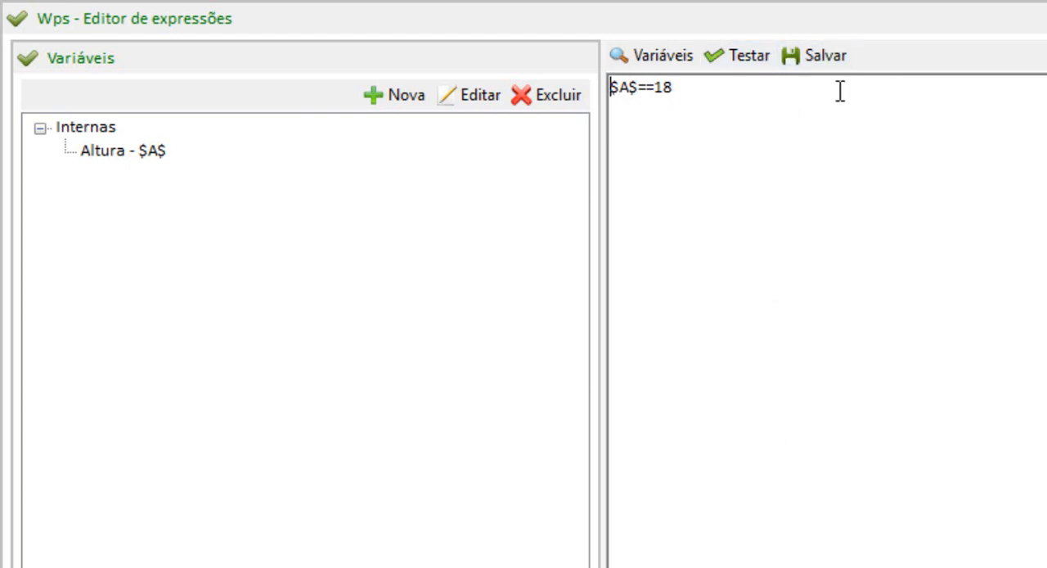
left_click(830, 54)
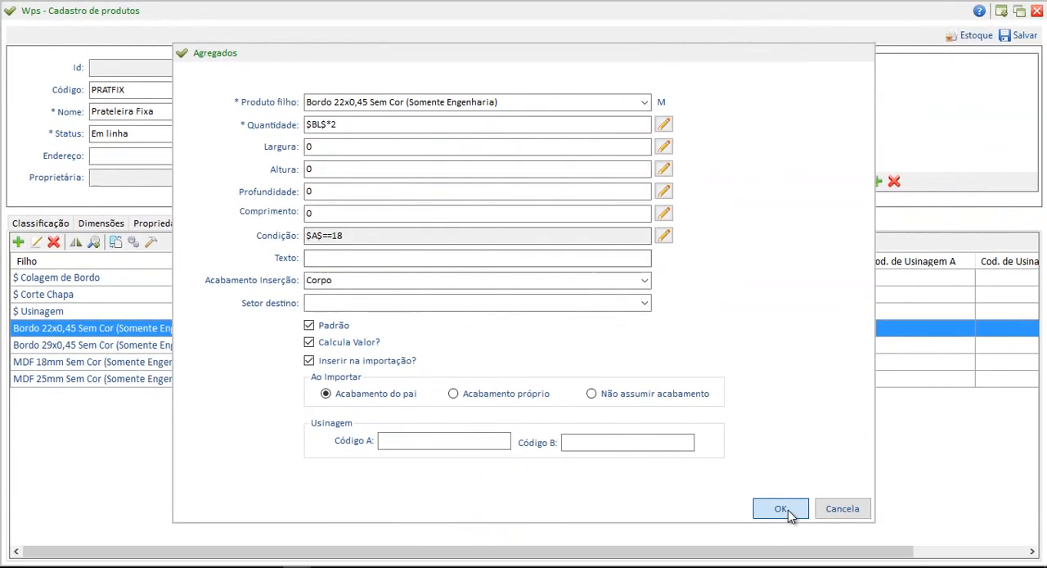
left_click(790, 508)
left_click(323, 334)
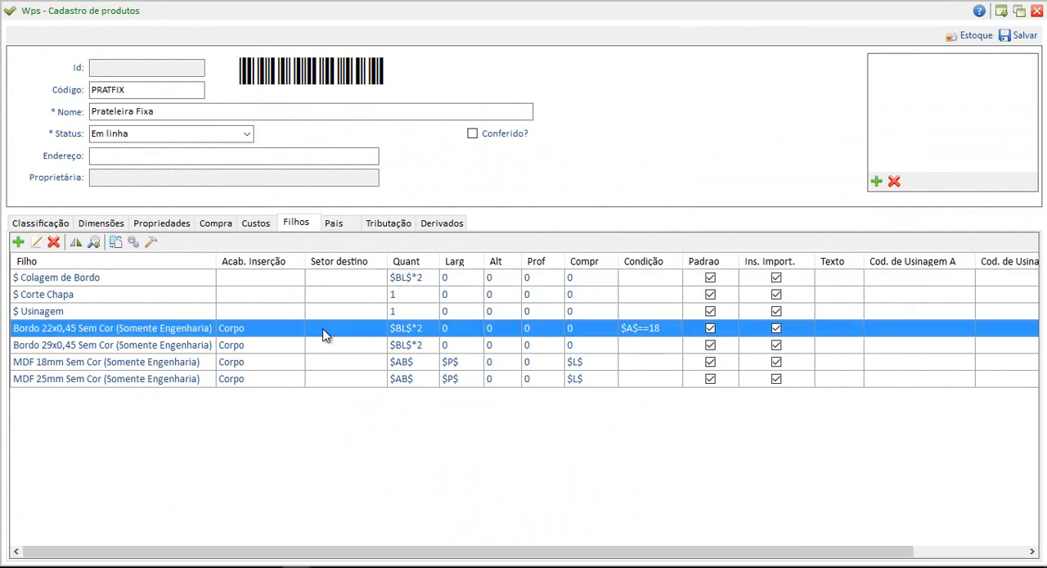
Give the MDF 18mm child the condition $A$==18 based on the internal Altura variable and save it.
left_click(66, 362)
left_click(36, 242)
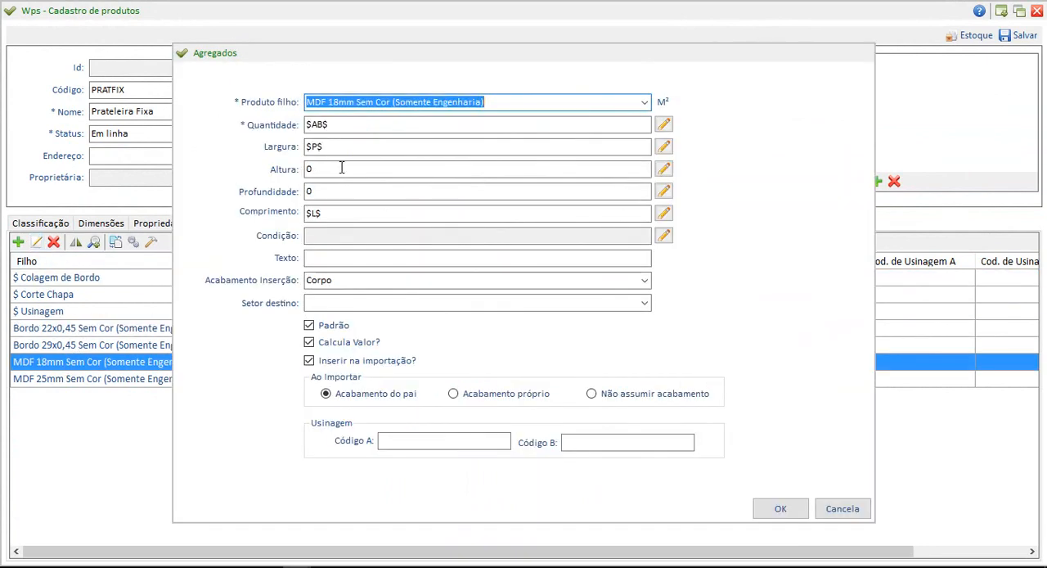
left_click(663, 236)
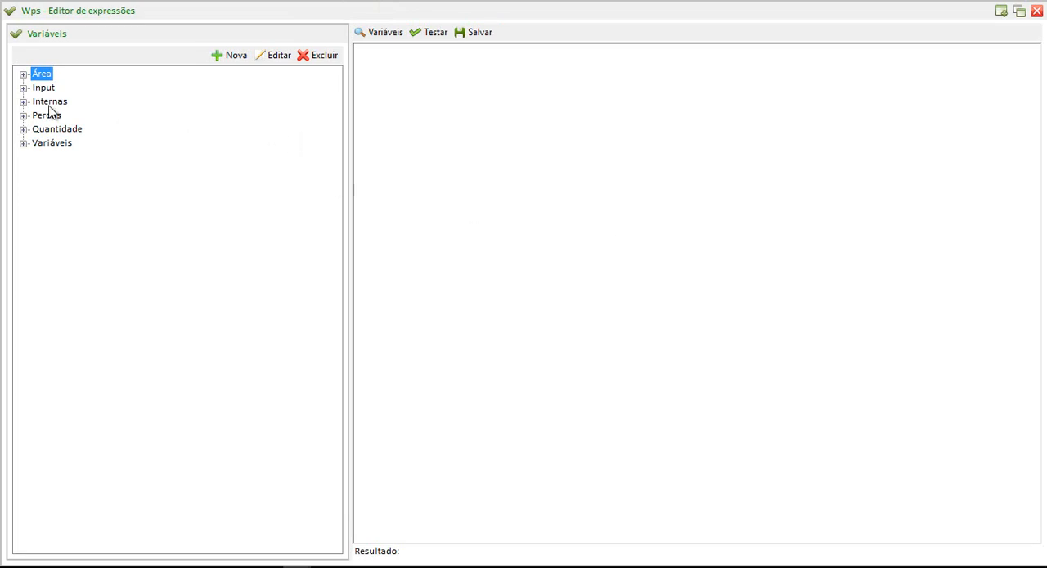
left_click(23, 102)
left_click_drag(67, 115, 462, 99)
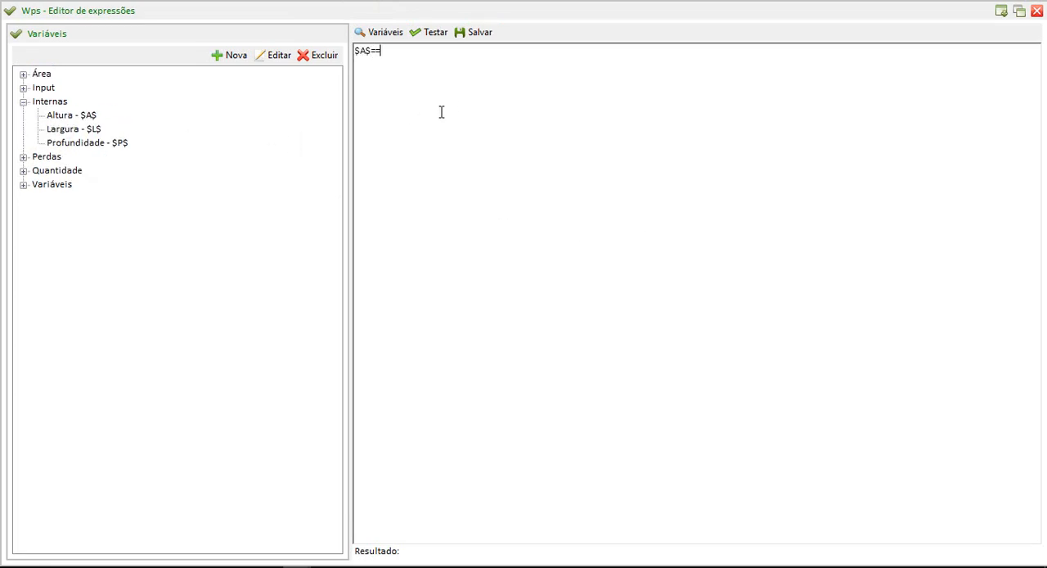
left_click(460, 35)
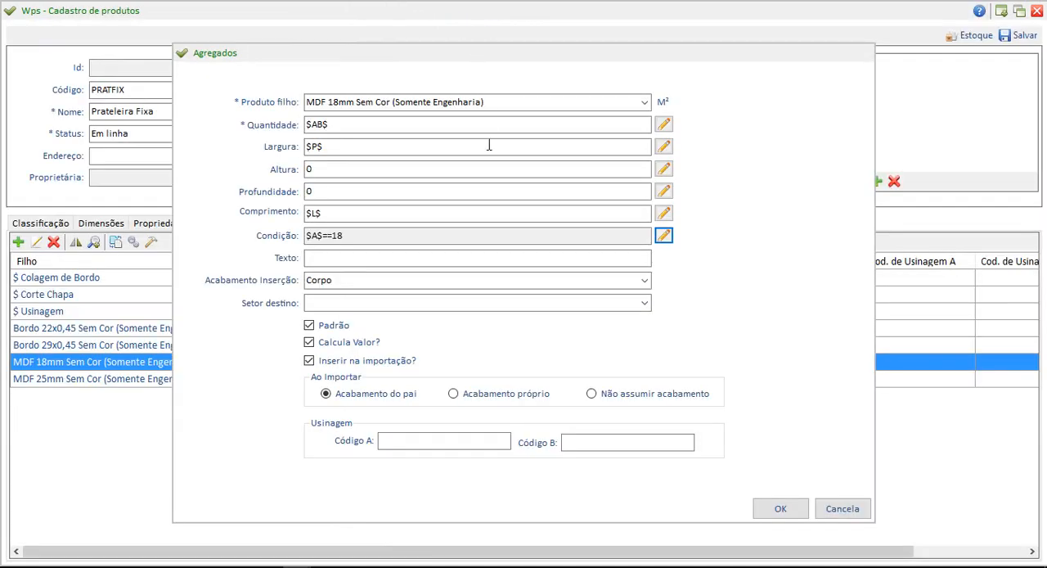
left_click(761, 505)
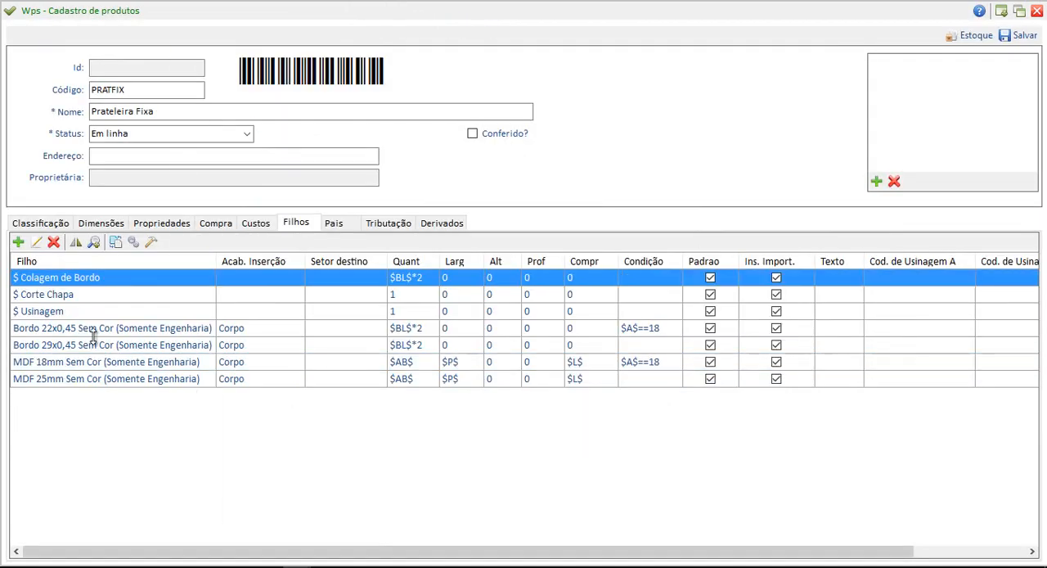
Give the Bordo 29x0,45 child the condition $A$==25 based on the Altura variable, testing and saving the expression.
left_click(50, 347)
left_click(36, 242)
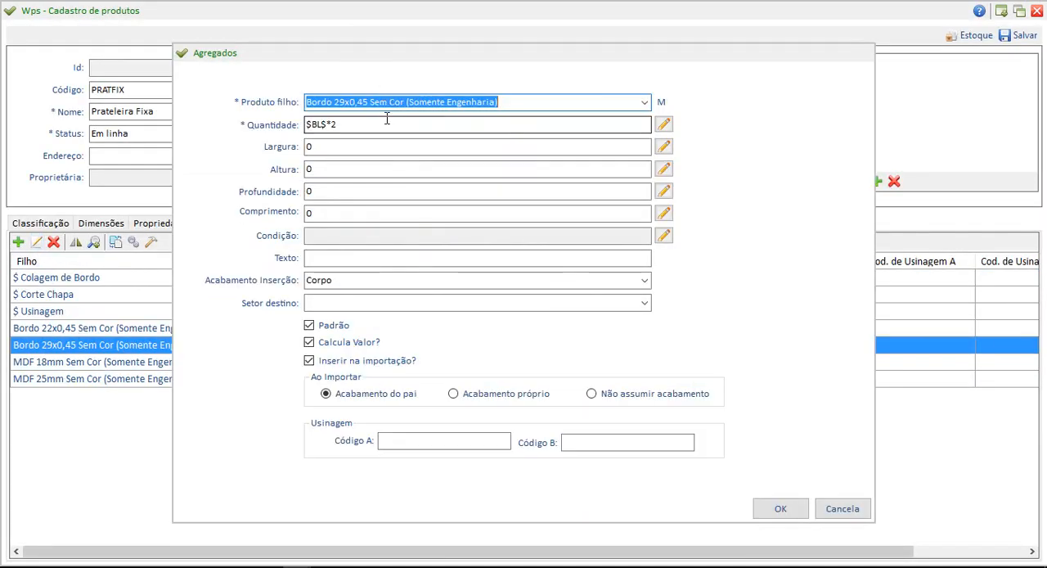
left_click(662, 236)
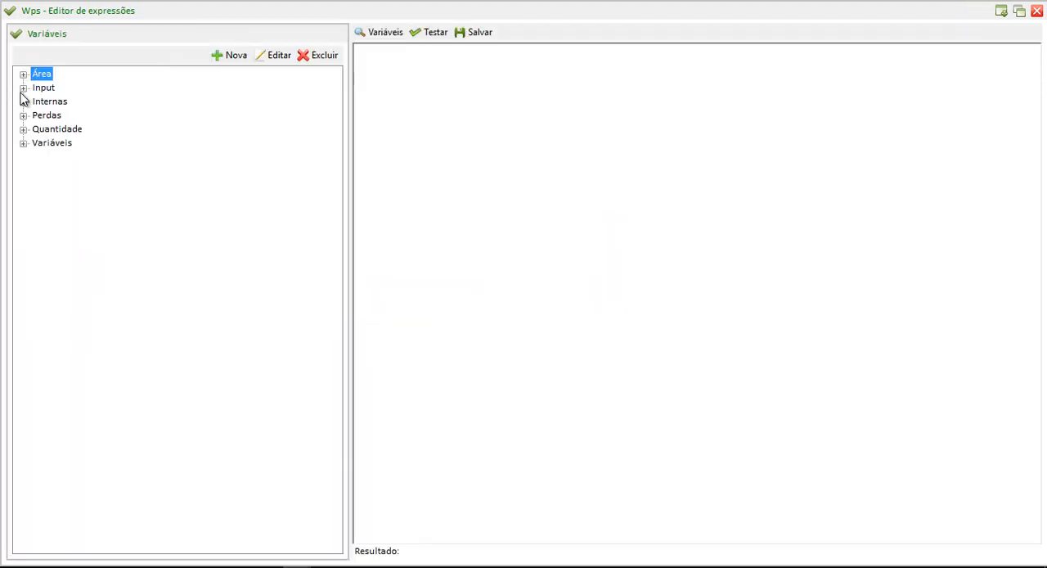
left_click(23, 102)
left_click(67, 115)
left_click_drag(67, 115, 434, 103)
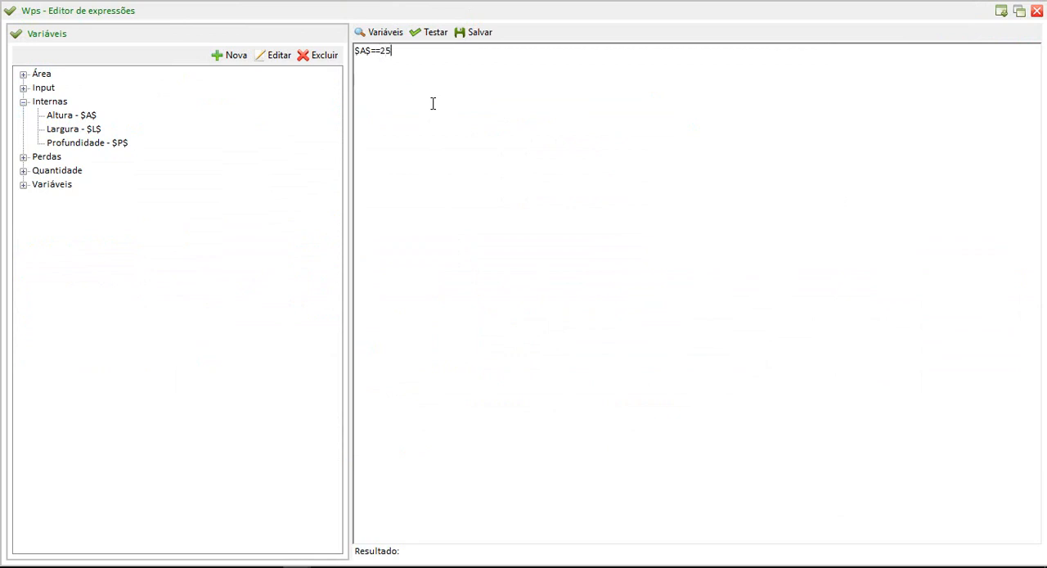
left_click(441, 35)
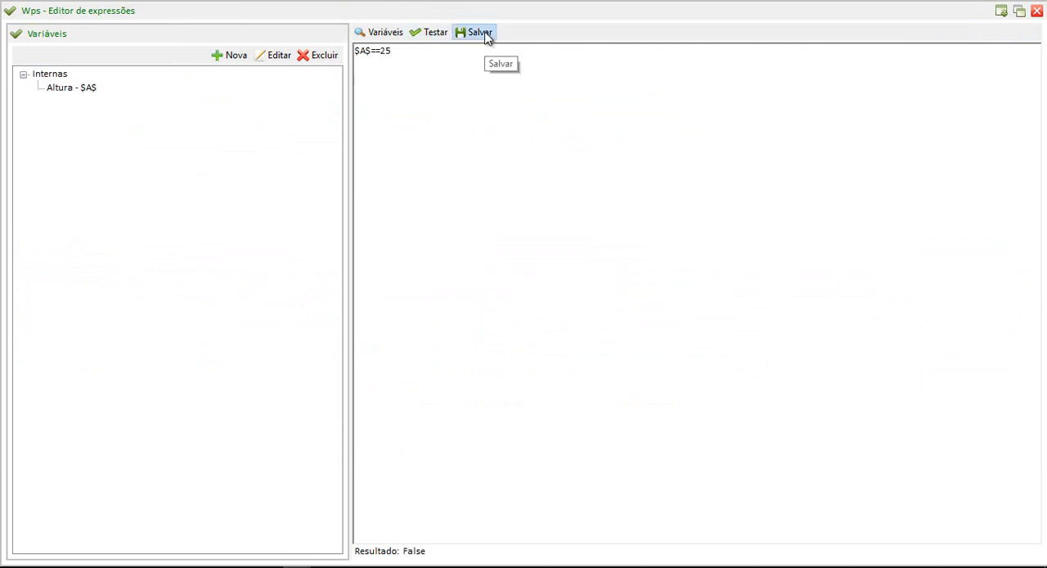
left_click(476, 33)
left_click(780, 508)
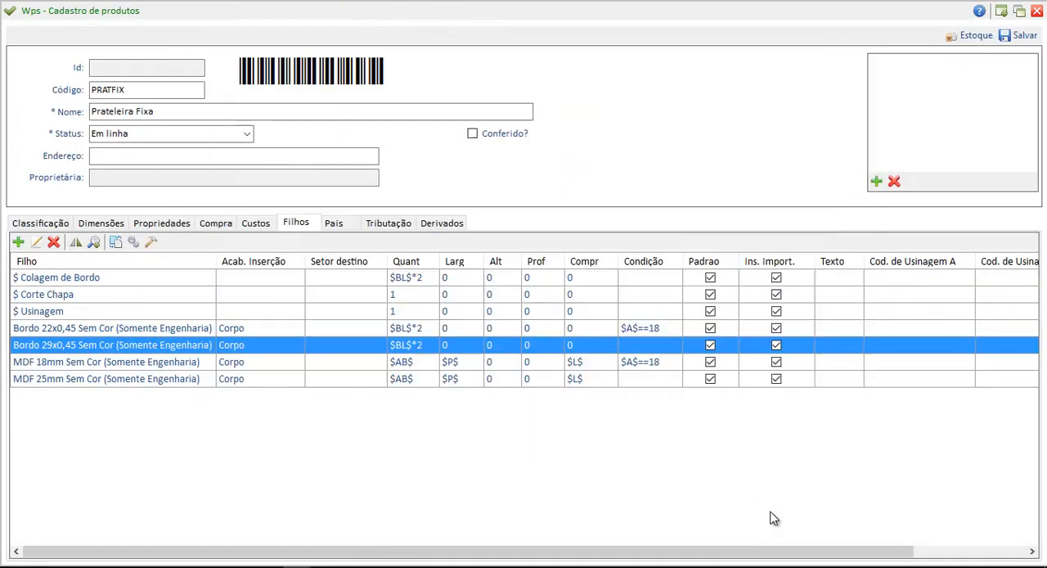
Give the MDF 25mm child the condition $A$==25 based on the internal Altura variable, testing and saving the expression.
left_click(71, 378)
left_click(36, 242)
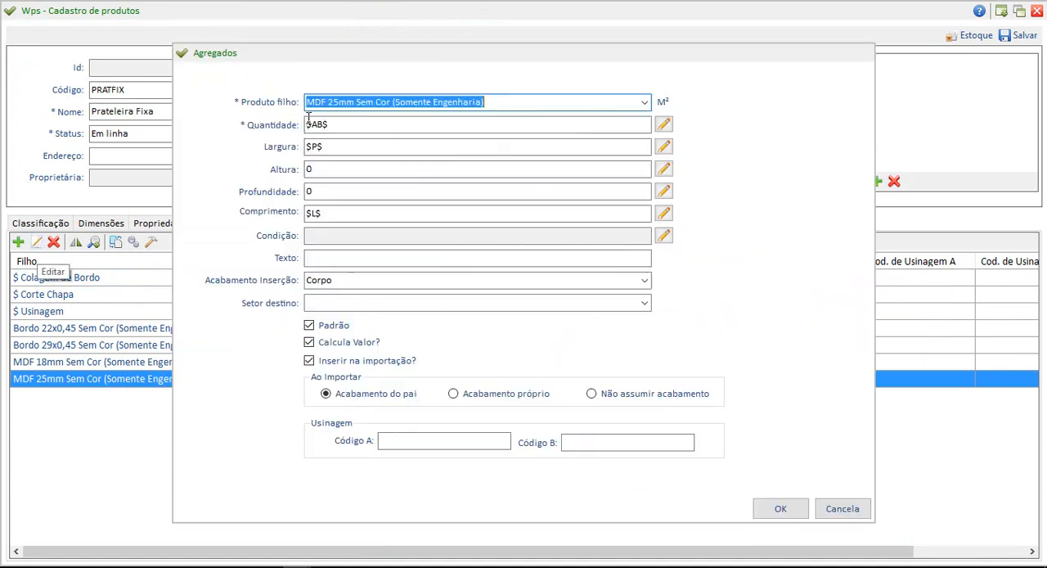
left_click(663, 236)
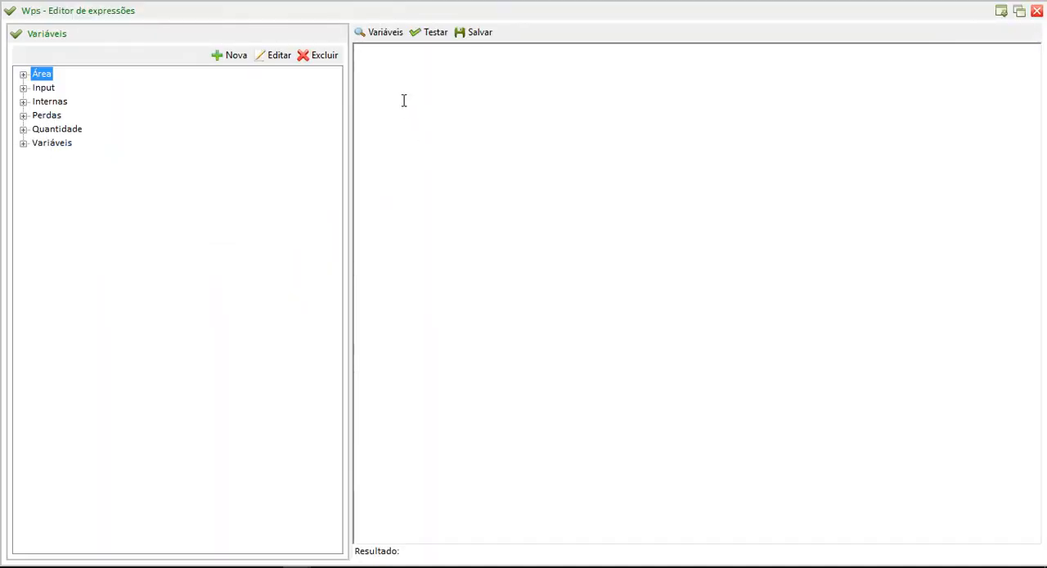
double_click(37, 104)
left_click_drag(51, 112, 373, 103)
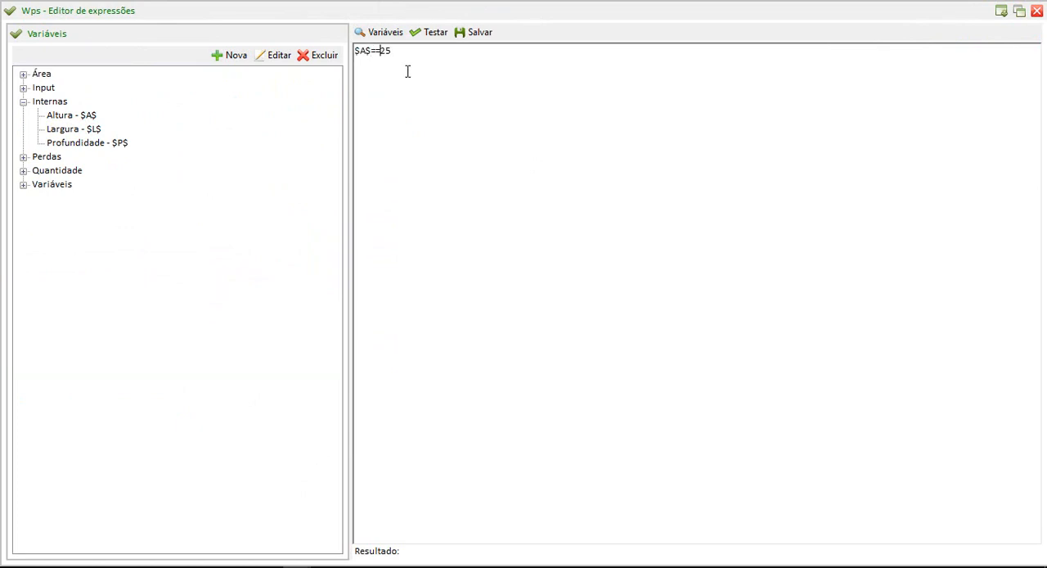
left_click(429, 32)
left_click(475, 32)
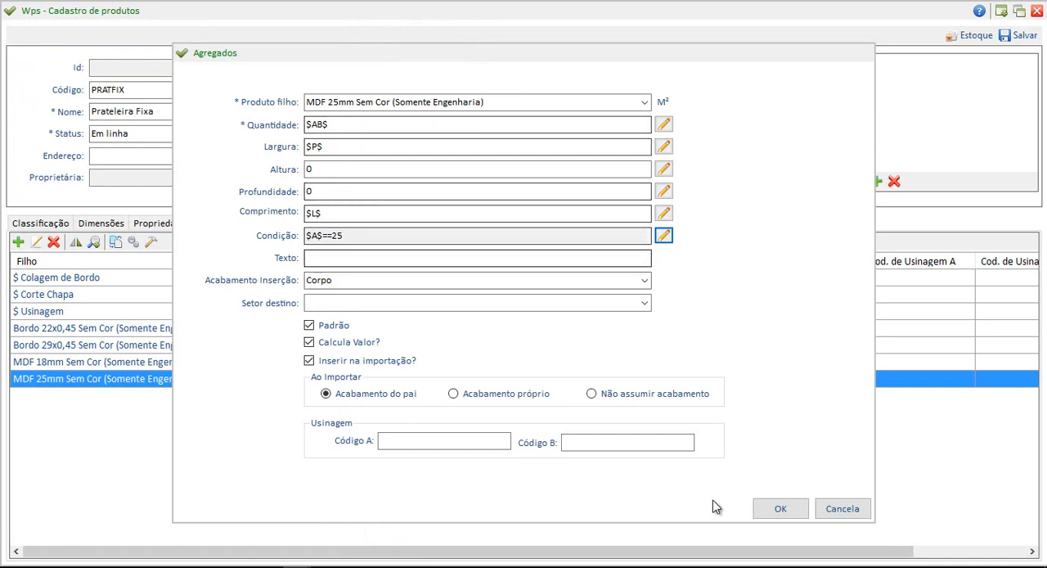
left_click(771, 510)
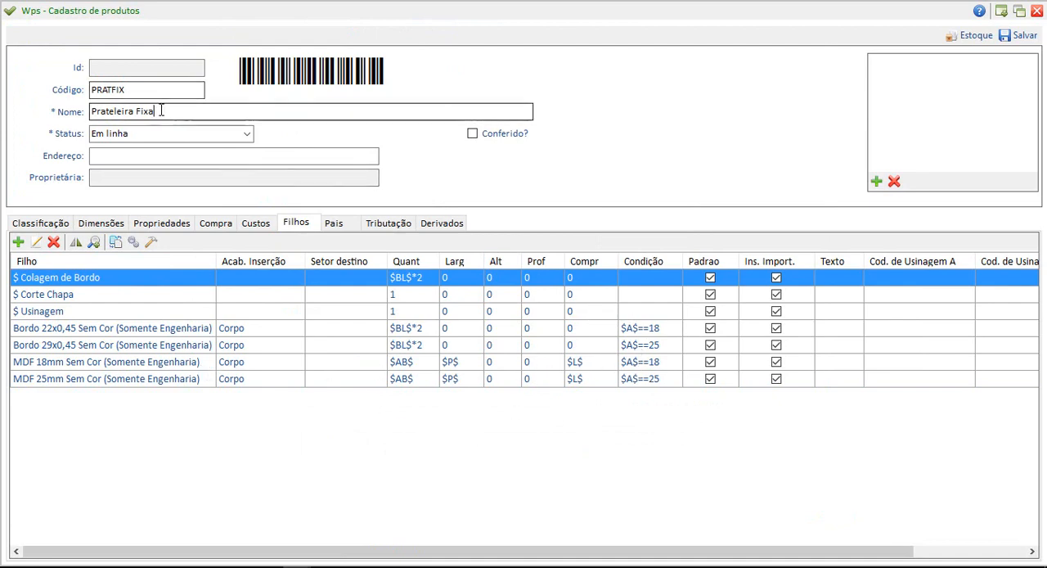
Save the PRATFIX product record and acknowledge the confirmation.
left_click_drag(160, 110, 3, 190)
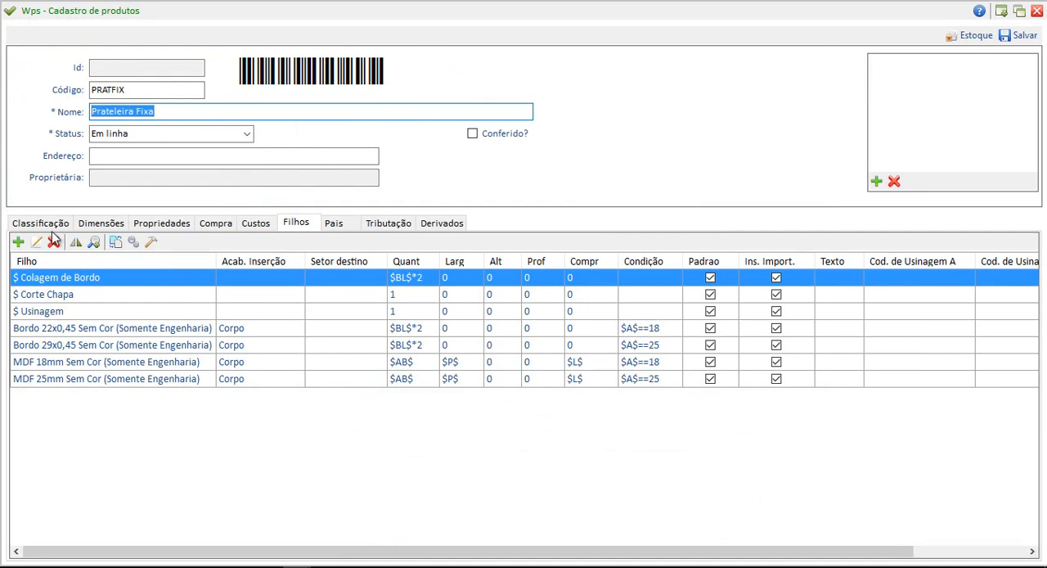
left_click(1023, 35)
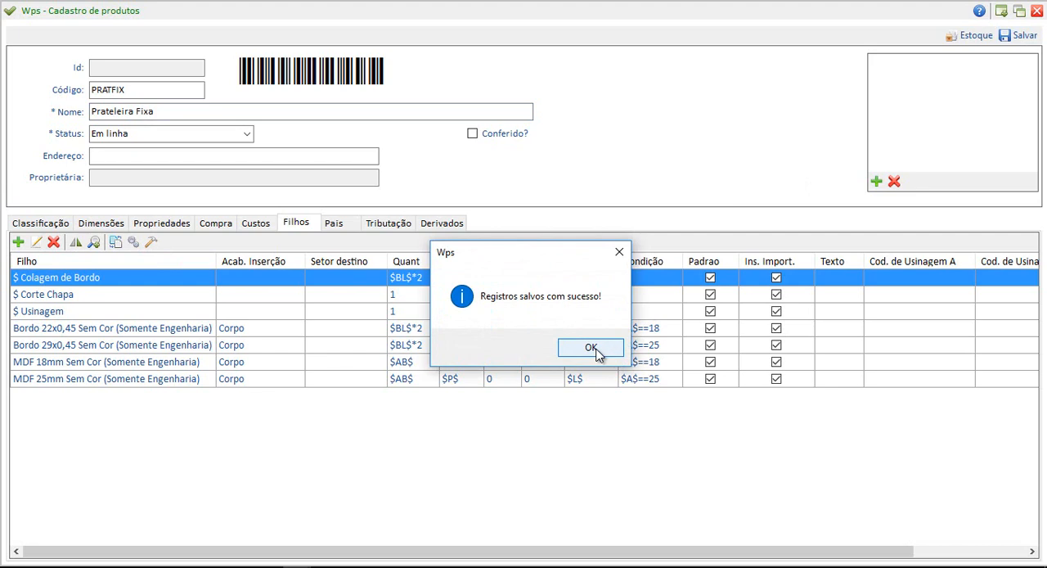
left_click(594, 348)
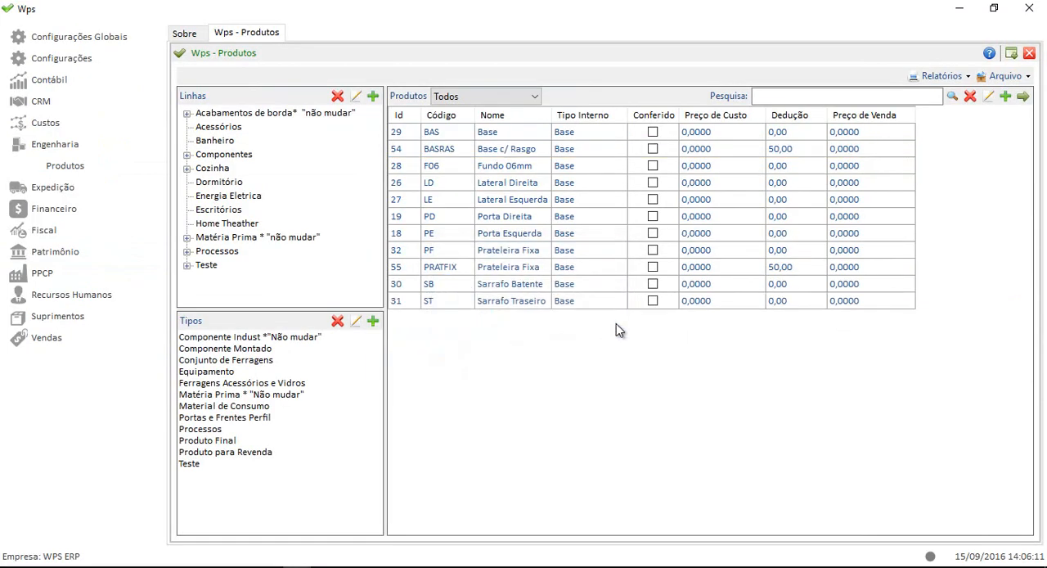
Rename the existing PF shelf product as Prateleira Fixa 25mm and save it.
left_click(766, 95)
left_click(536, 252)
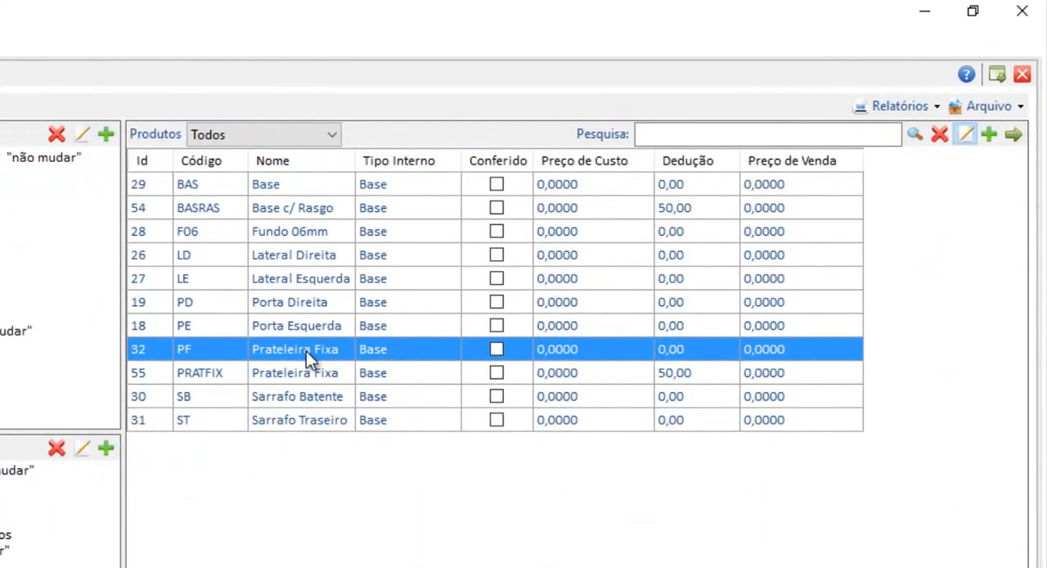
double_click(315, 340)
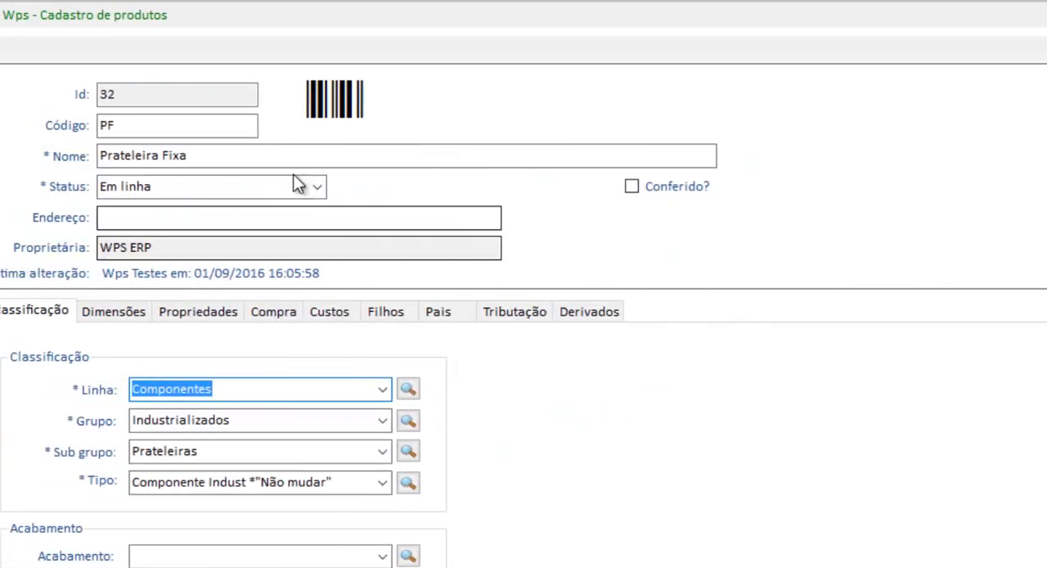
left_click(407, 317)
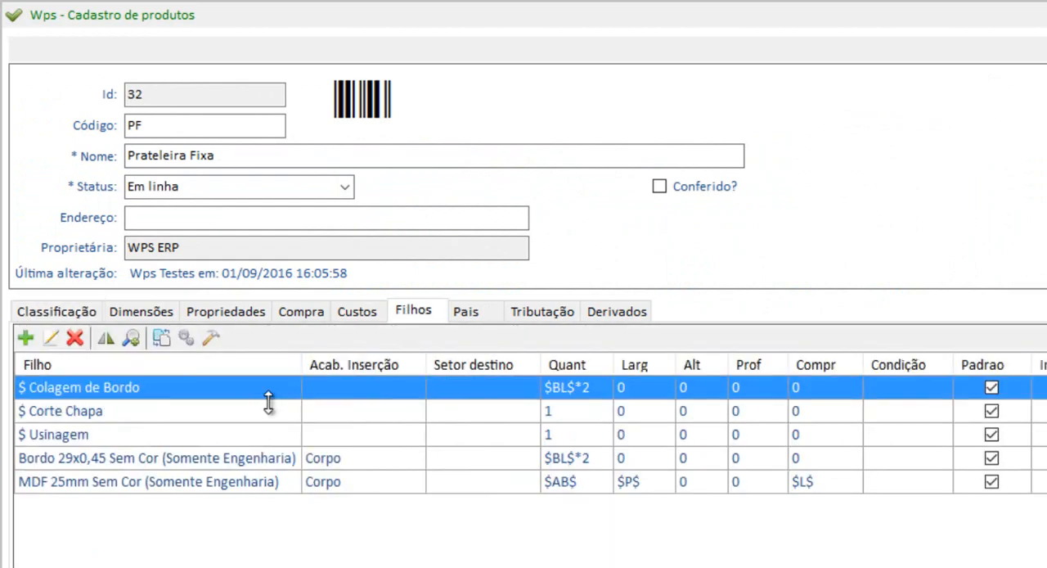
left_click(242, 156)
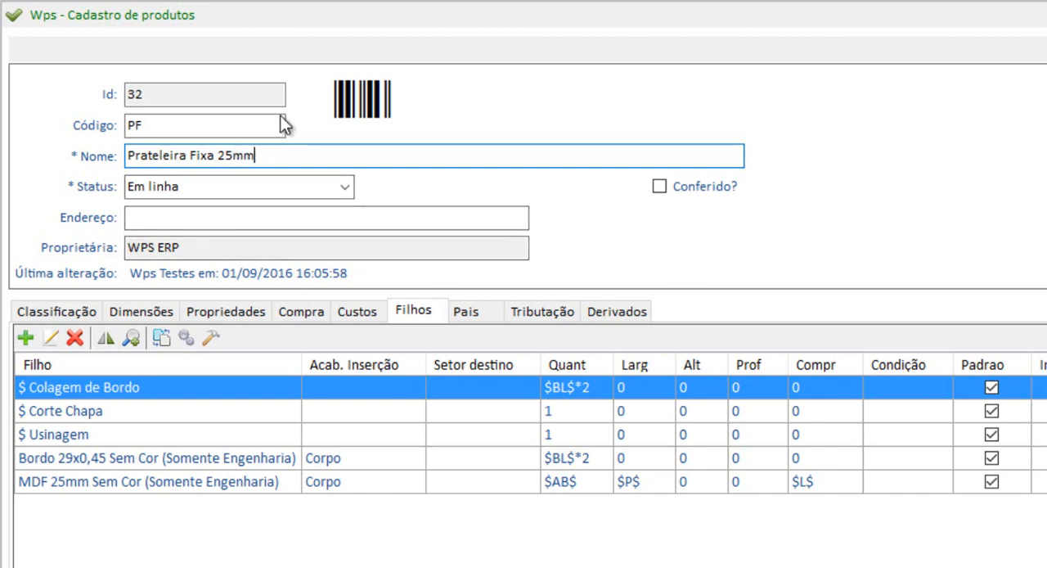
left_click(823, 490)
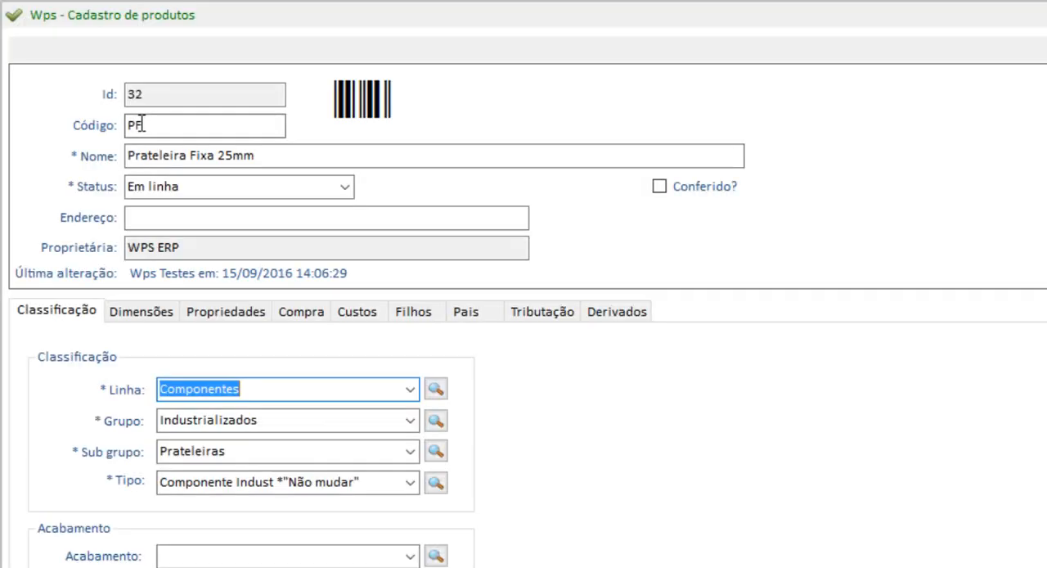
Change the code of Prateleira Fixa 25mm to PF25, review its edge band and MDF children, and save the record.
left_click(165, 127)
type("25")
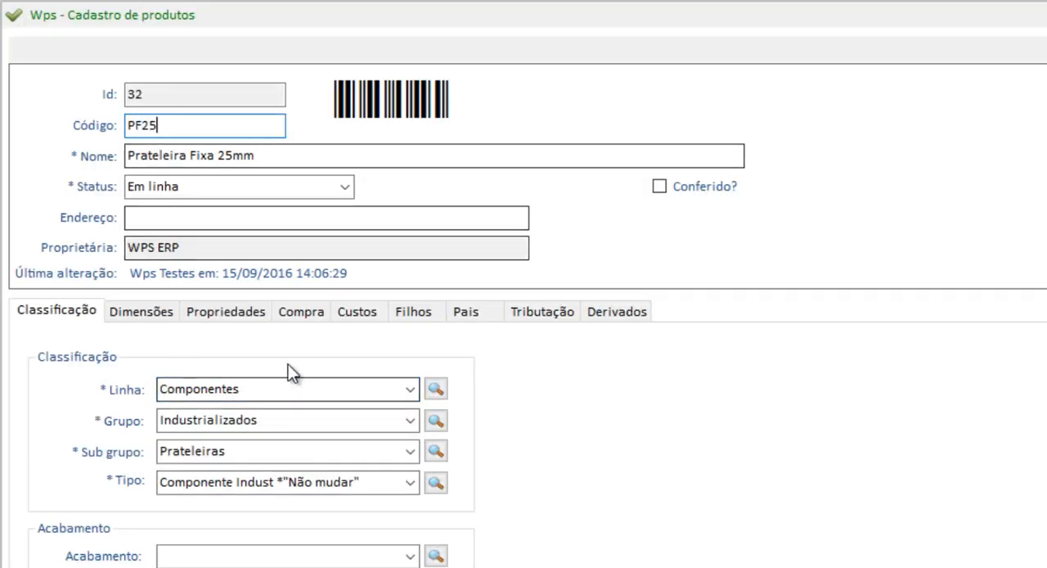
left_click(416, 309)
left_click(547, 464)
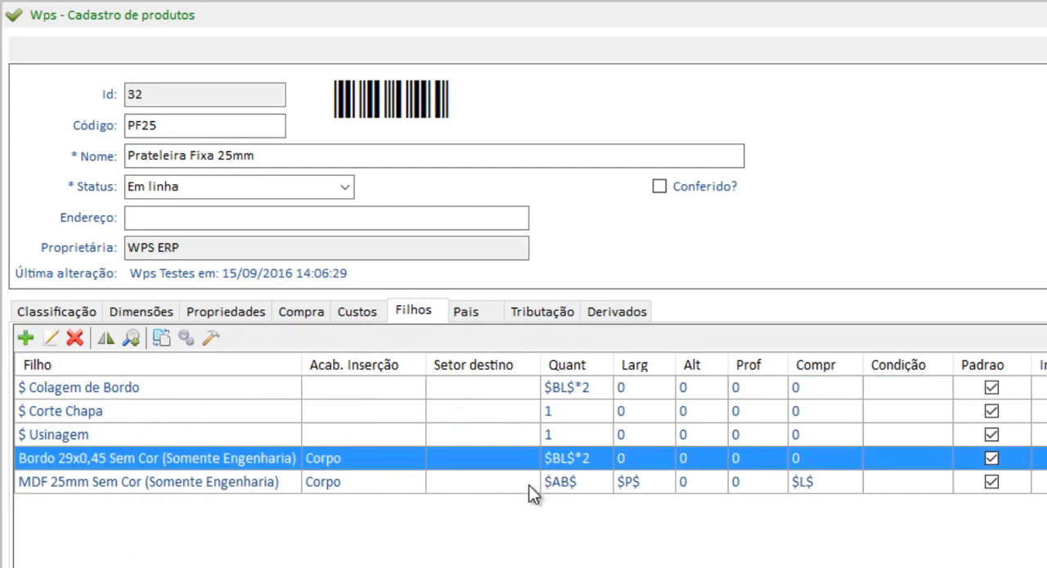
left_click(536, 489)
left_click(538, 468)
left_click(541, 484)
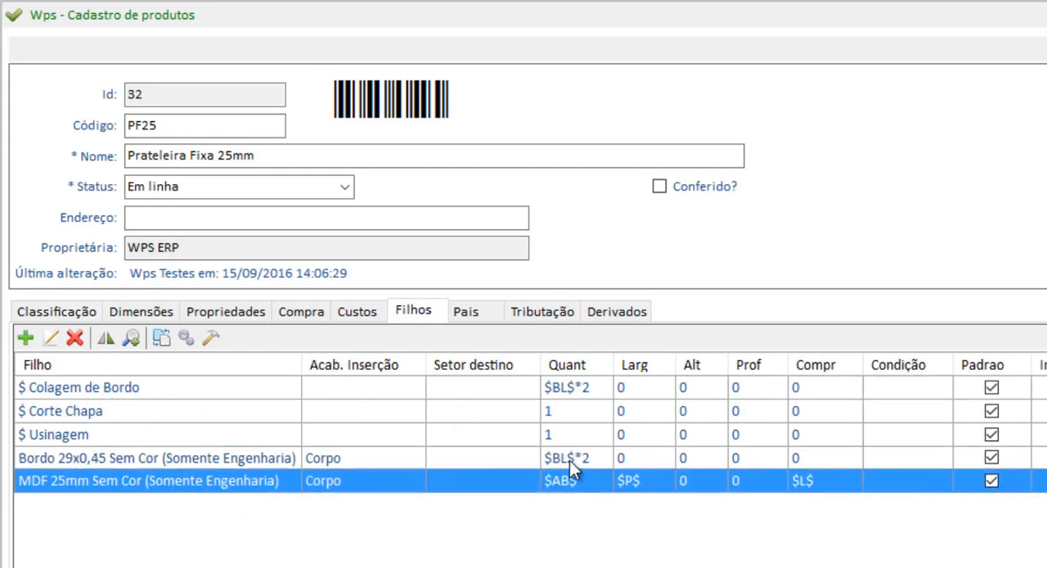
left_click(569, 459)
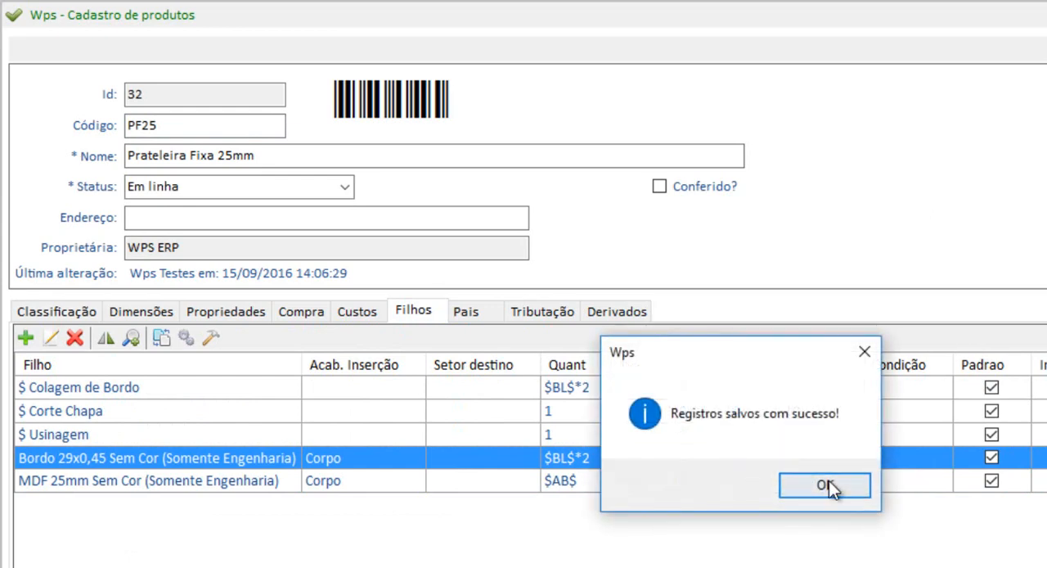
left_click(829, 485)
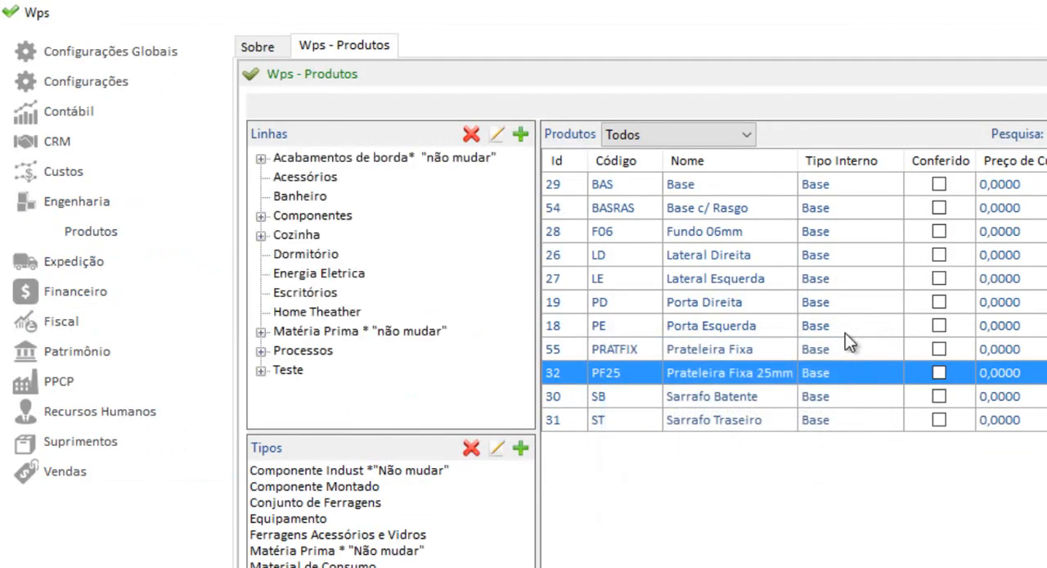
Clone the Prateleira Fixa 25mm product and name the copy Prateleira Móvel 25mm.
right_click(756, 376)
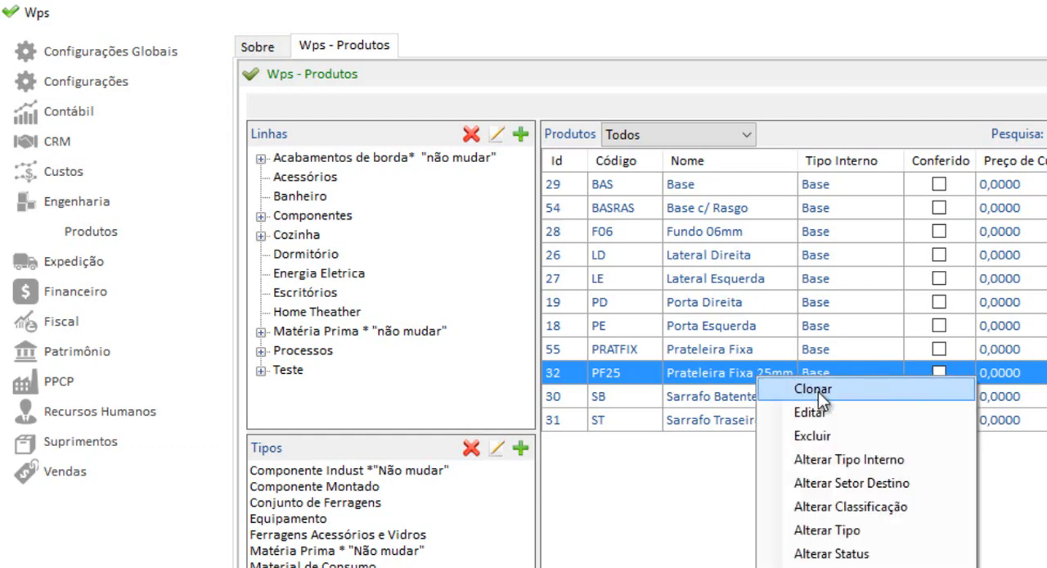
left_click(818, 391)
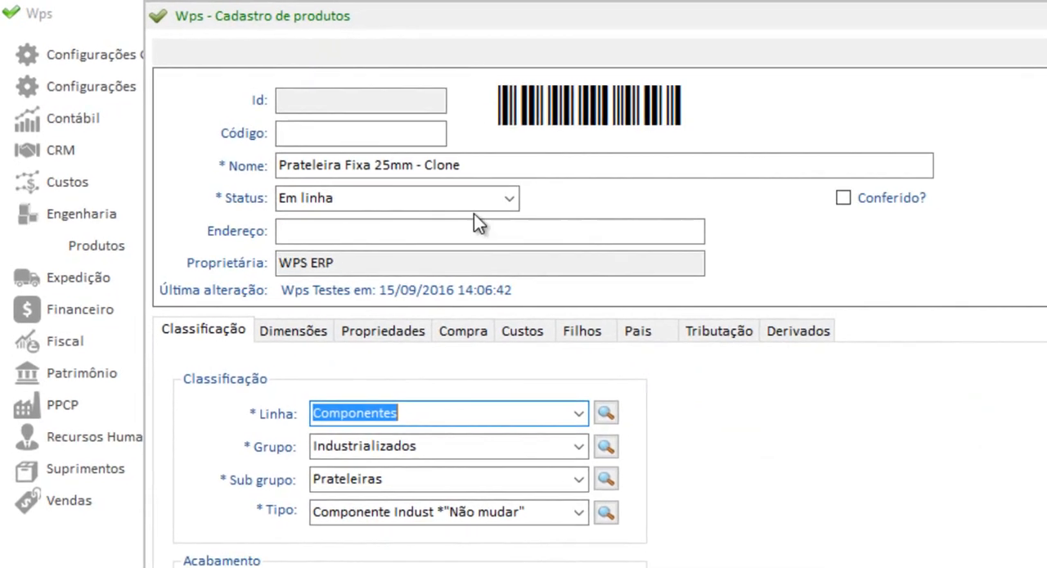
left_click_drag(466, 156, 394, 154)
key("BackSpace")
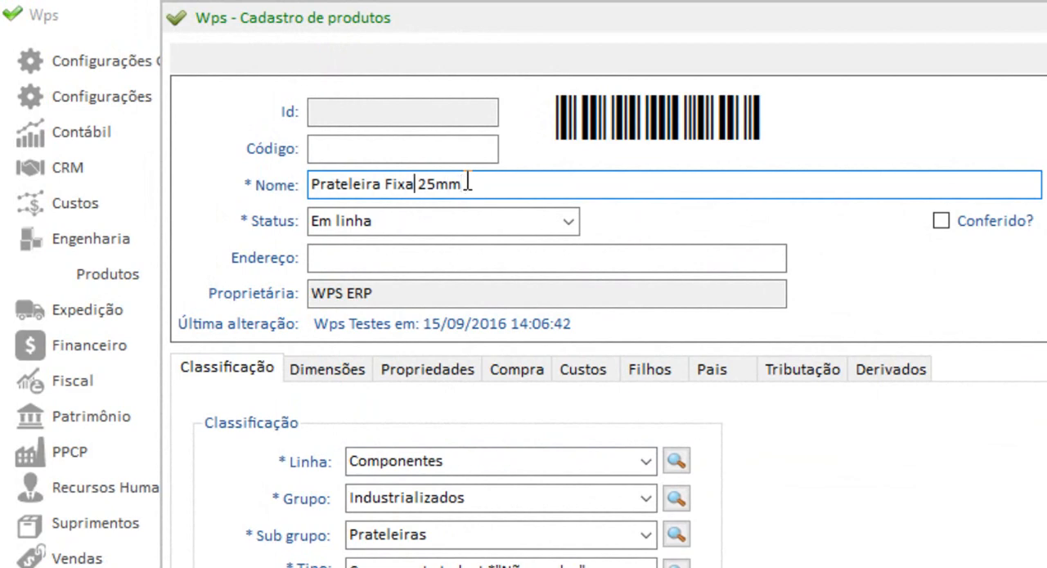
key("BackSpace")
key("BackSpace")
key("BackSpace")
key("BackSpace")
type("Móvel")
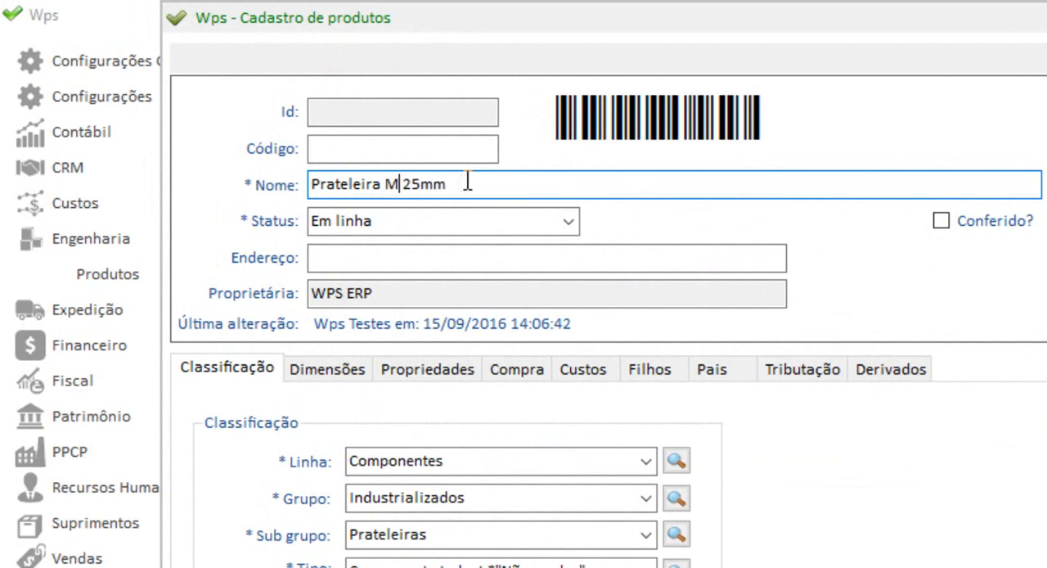
Enter PM25 as the cloned product's code, keeping the Prateleiras subgroup and its component type.
left_click(413, 146)
type("P")
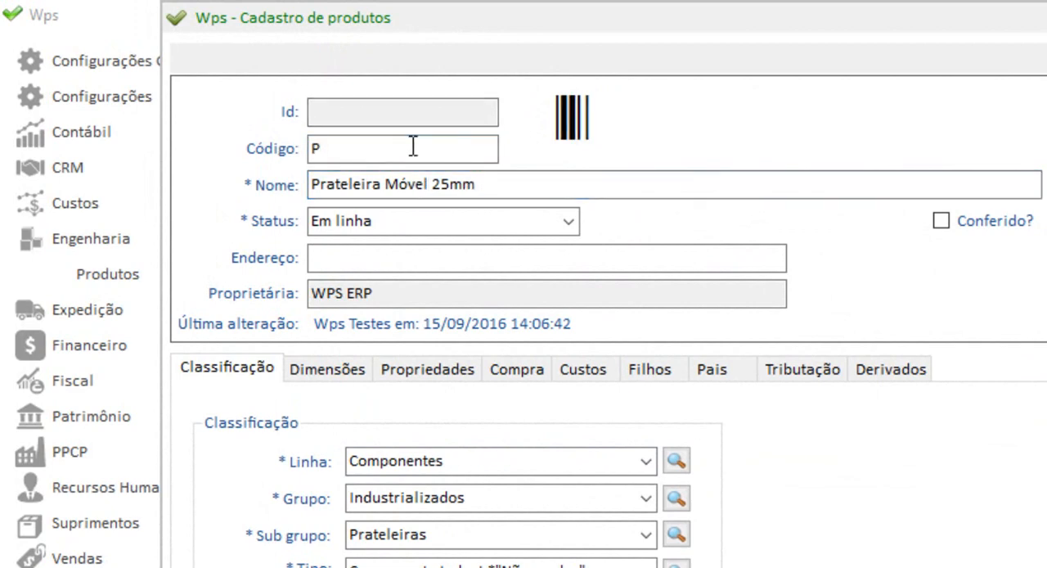
type("M25")
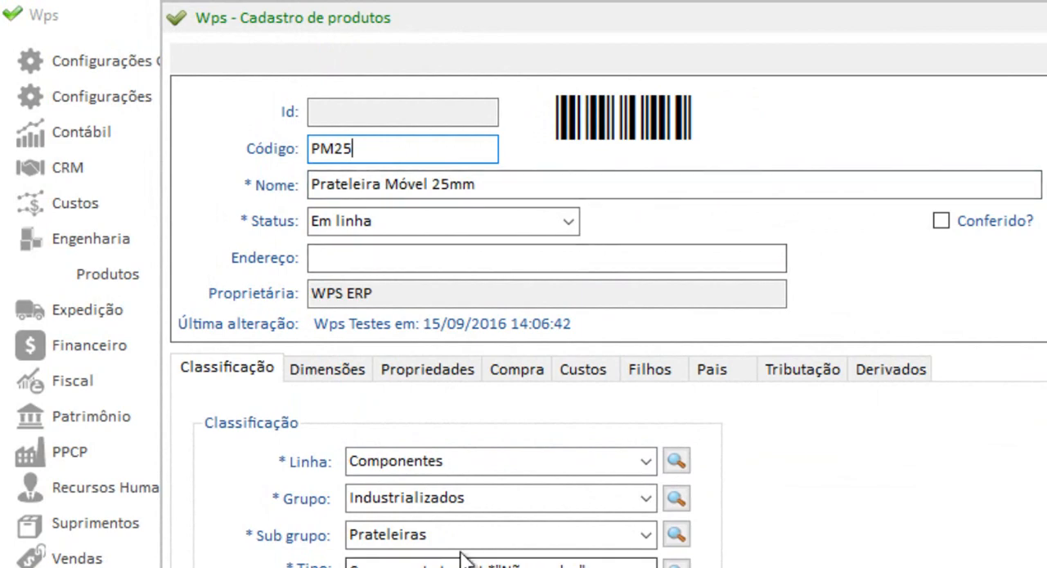
left_click(434, 532)
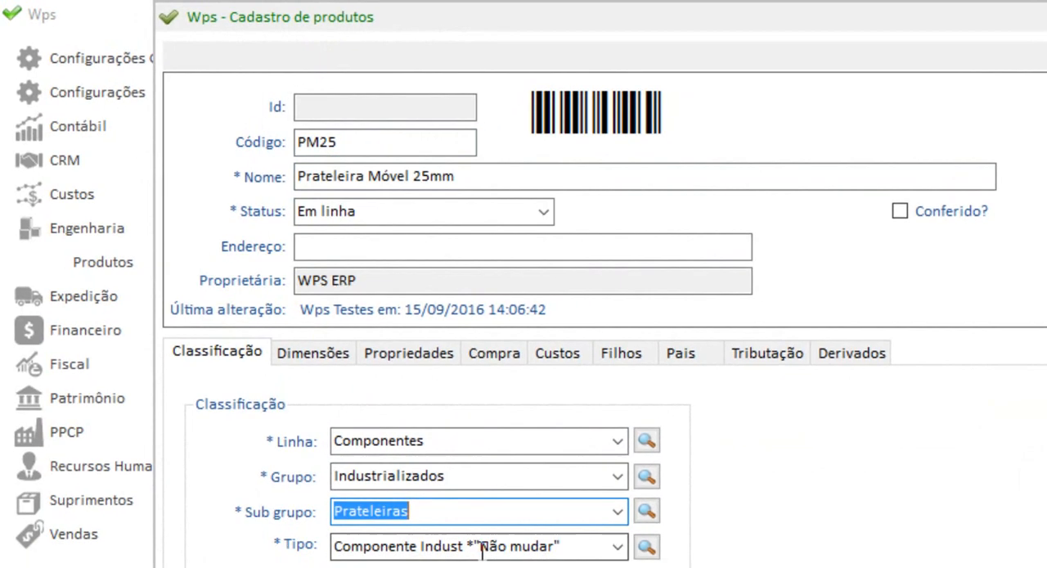
left_click(481, 552)
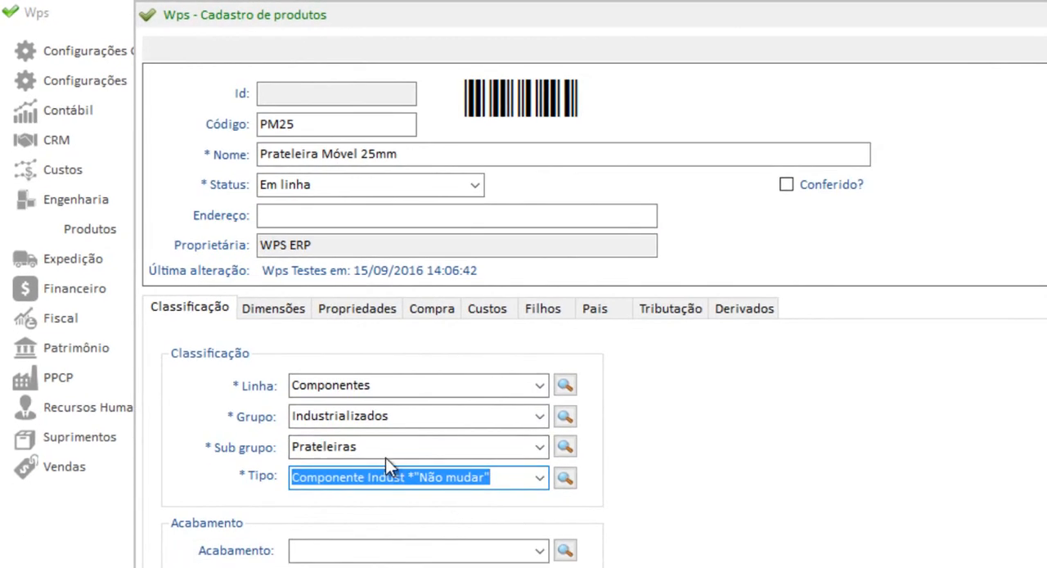
Set the clone's machining codes A and B to PM25_A and PM25_B and its edge finish to 4Lados.
left_click(288, 313)
left_click(324, 307)
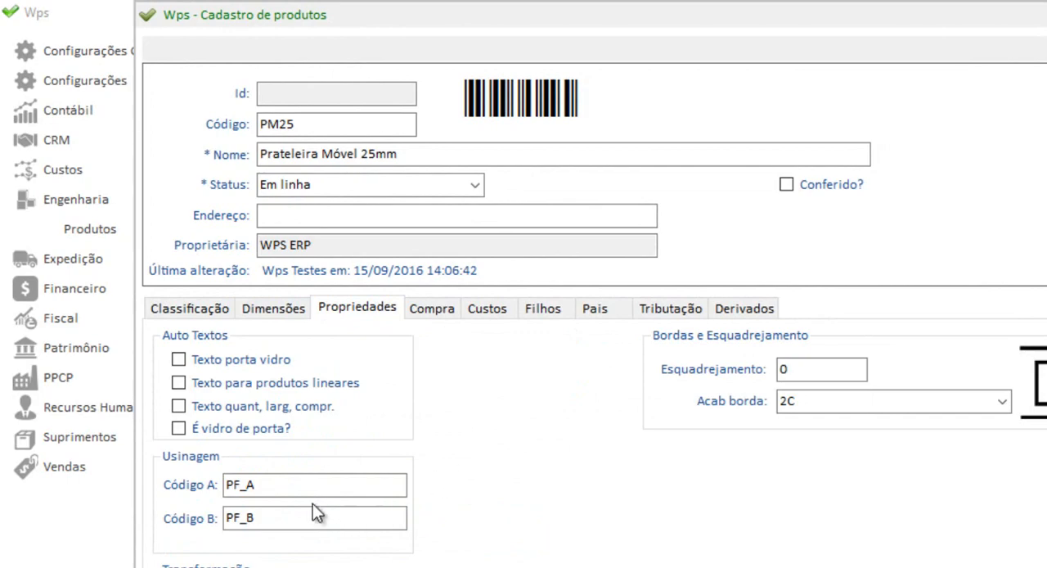
left_click(243, 482)
key("BackSpace")
type("M")
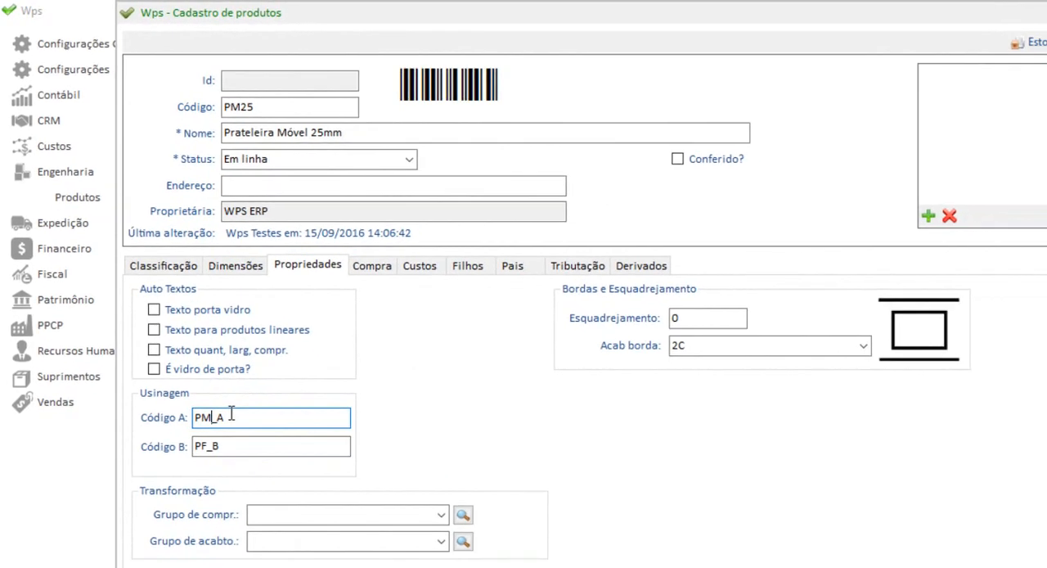
type("25")
left_click(188, 414)
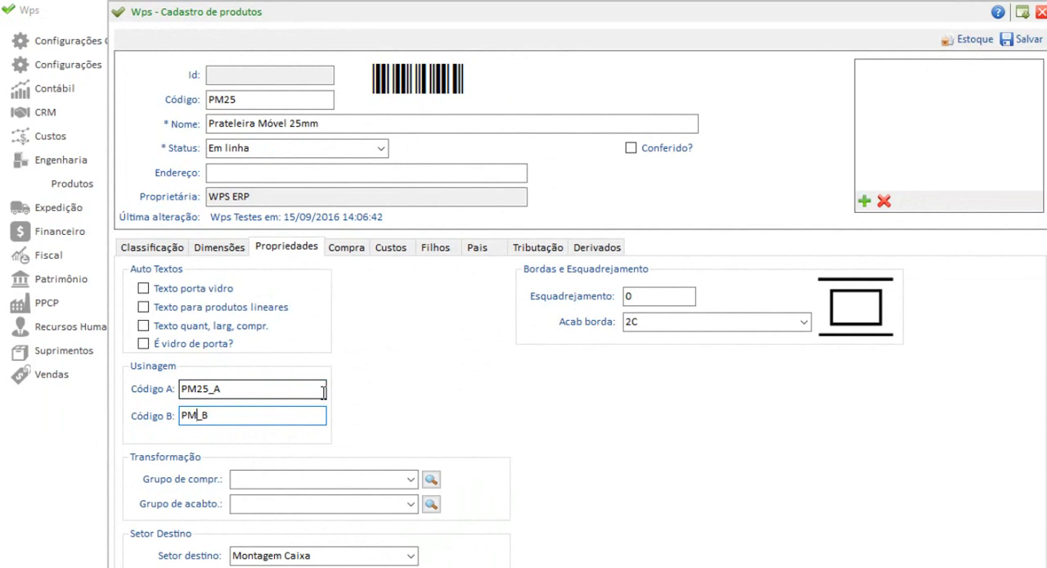
left_click(740, 323)
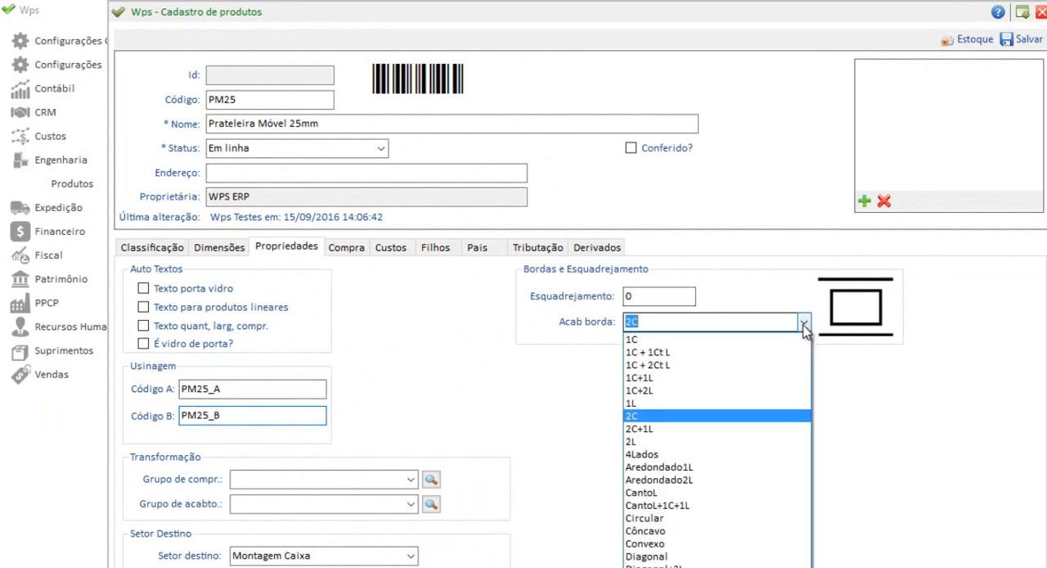
left_click(654, 454)
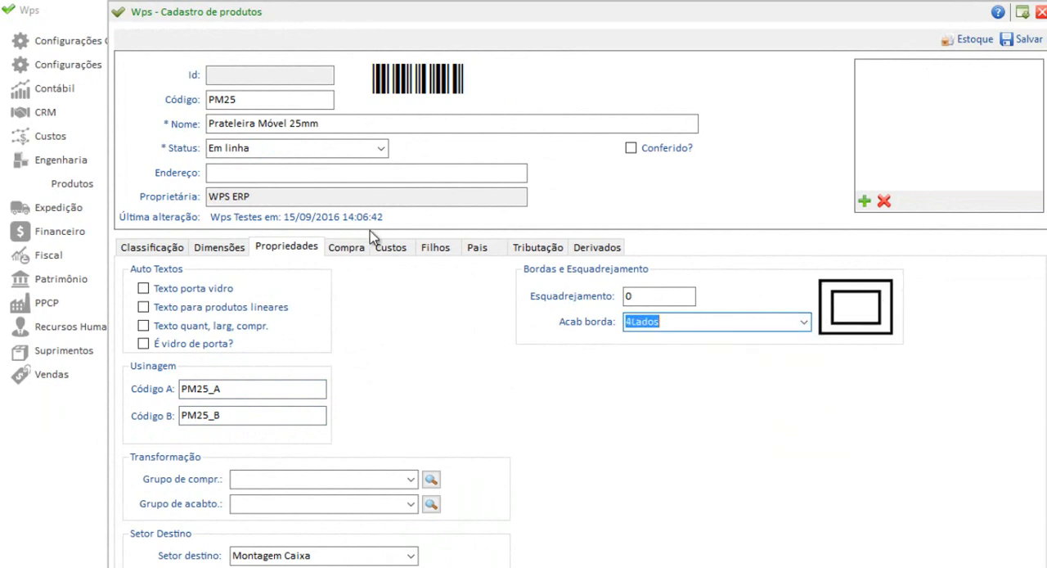
Add a price formation entry for WPS ERP to the clone's costs, keeping the default zero values.
left_click(350, 248)
left_click(403, 252)
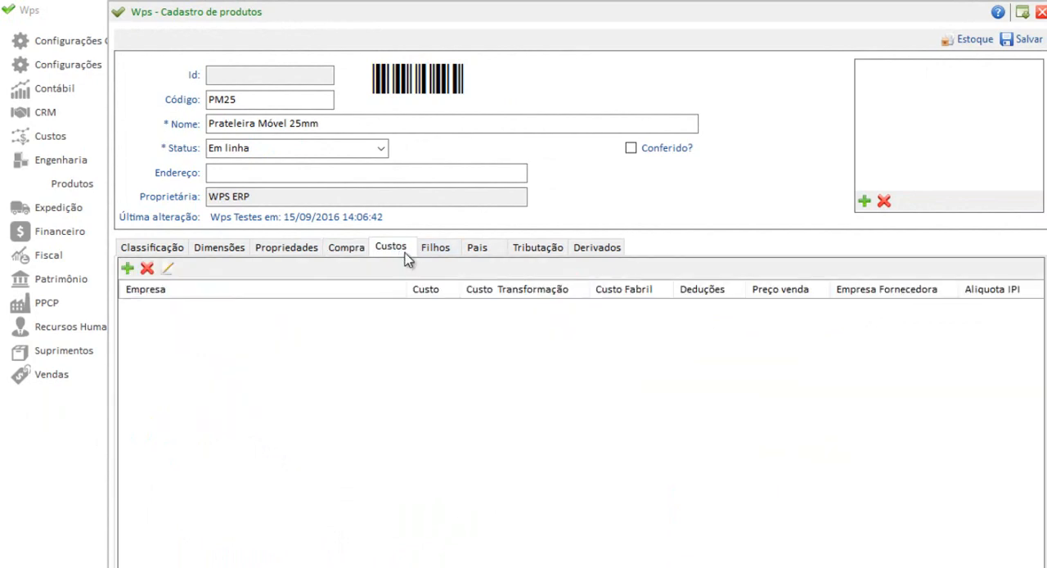
left_click(127, 269)
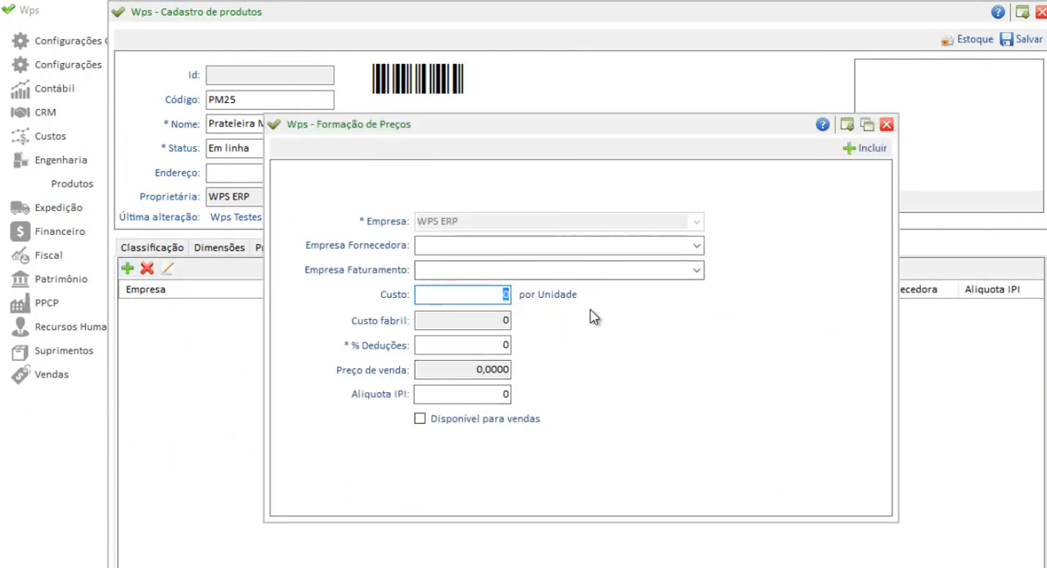
left_click(865, 148)
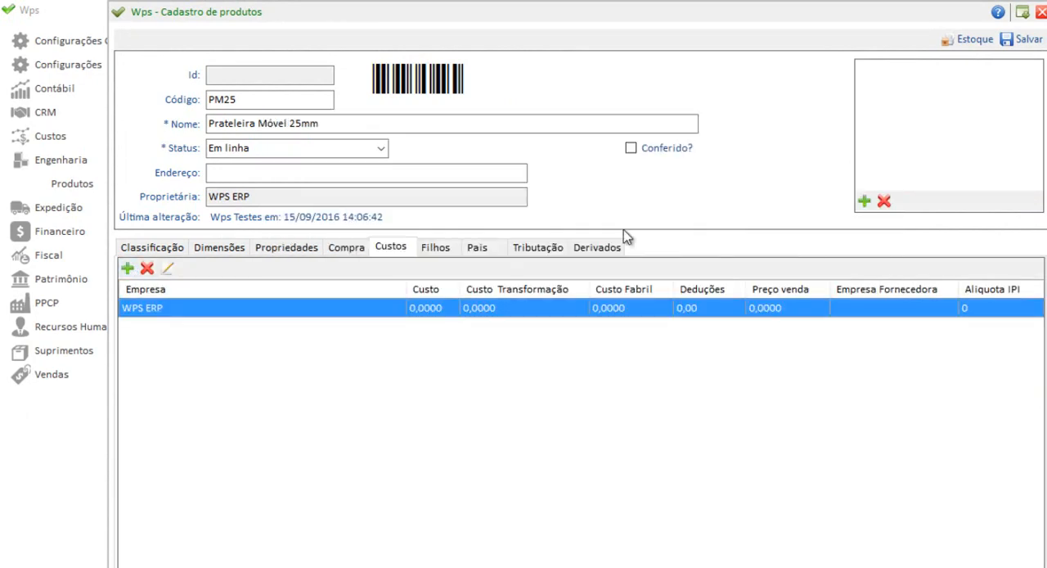
Change the quantity formula of the clone's Bordo 29x0,45 Sem Cor child item to ($BL$*2)+($BP$*2).
left_click(439, 247)
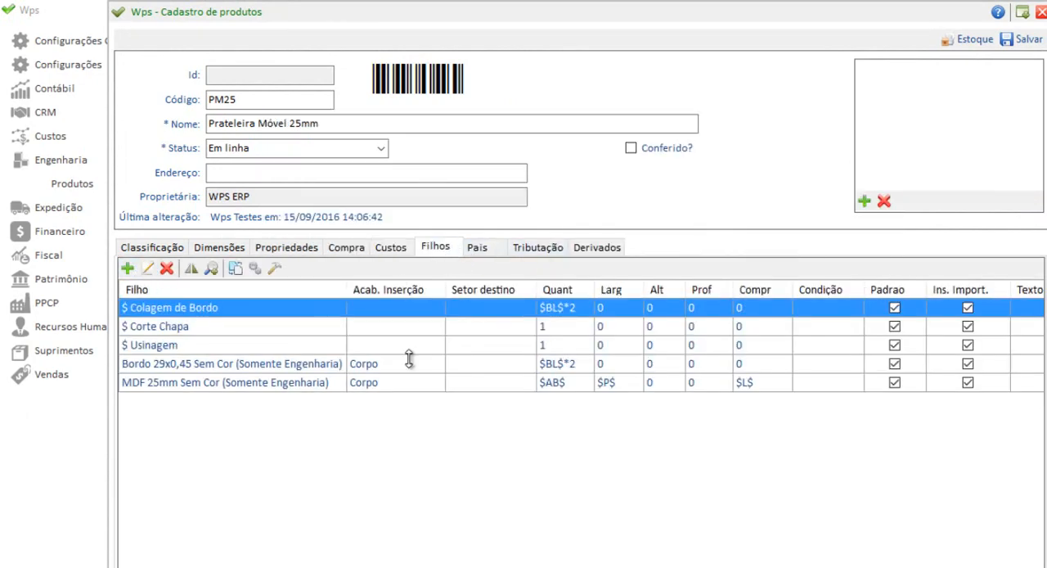
left_click(183, 366)
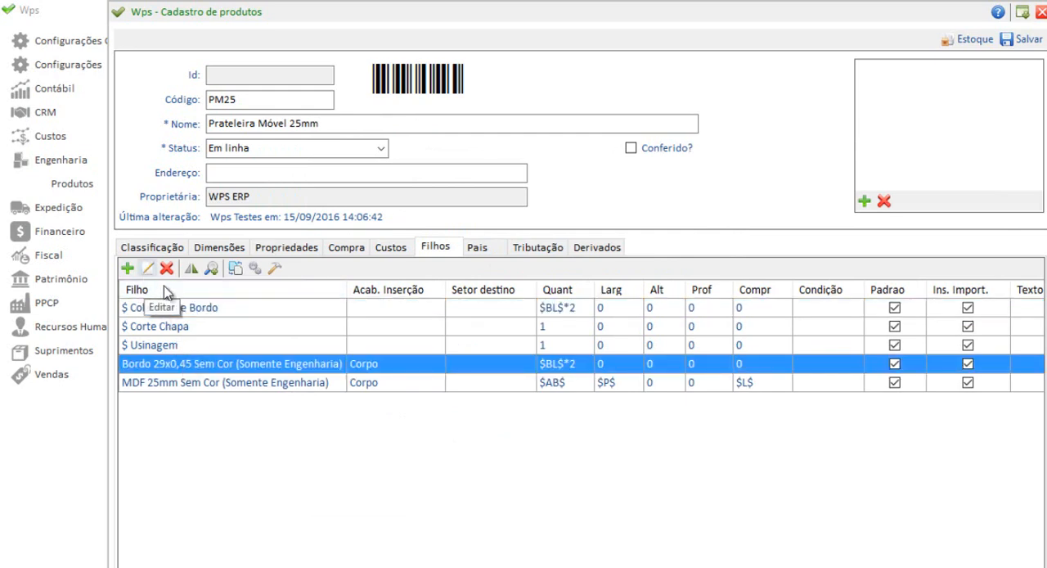
left_click(147, 269)
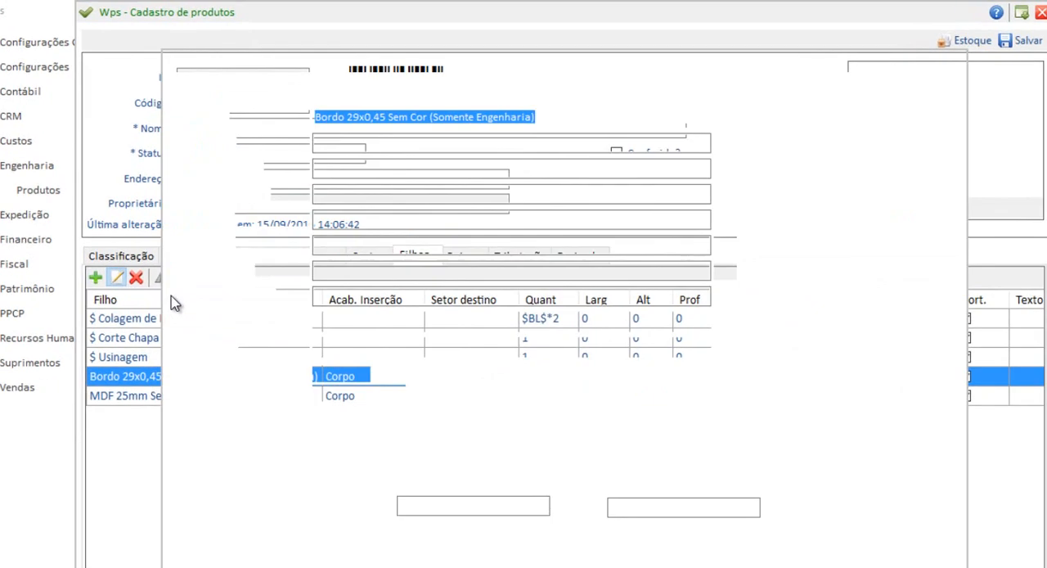
left_click(692, 160)
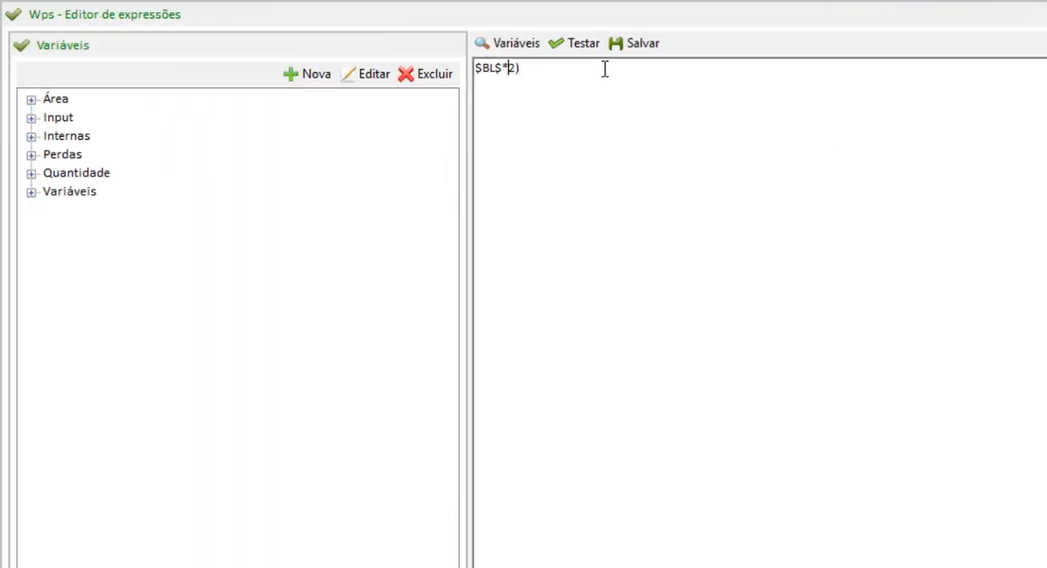
key("Home")
type("(")
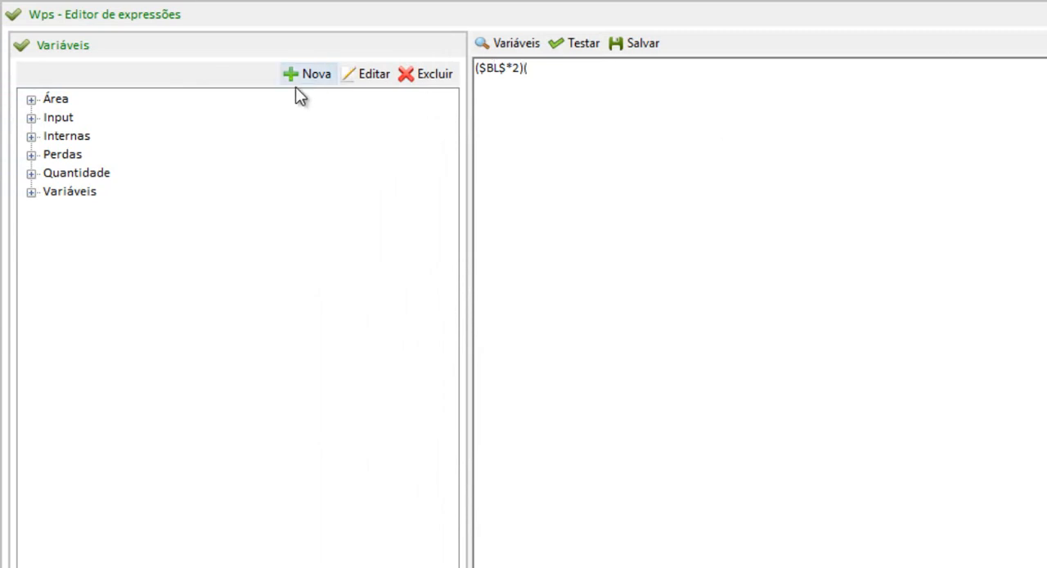
left_click(31, 99)
left_click_drag(130, 216, 584, 68)
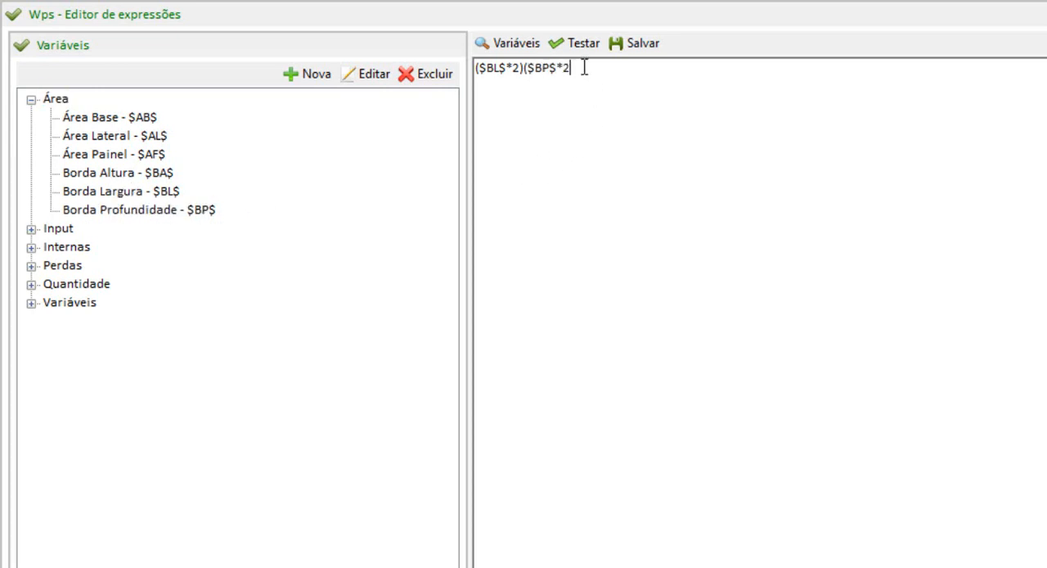
type("*2)")
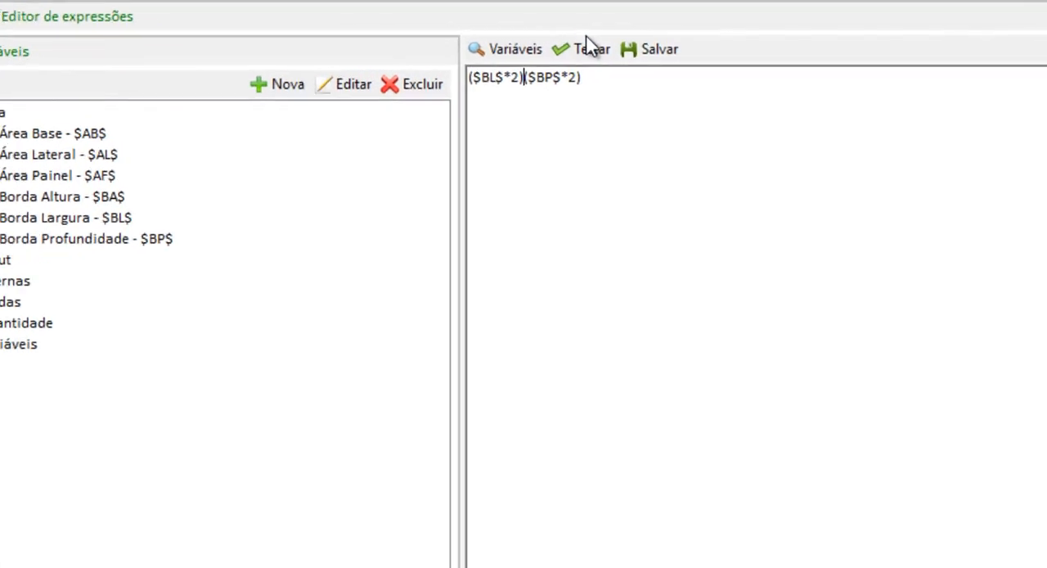
type("+")
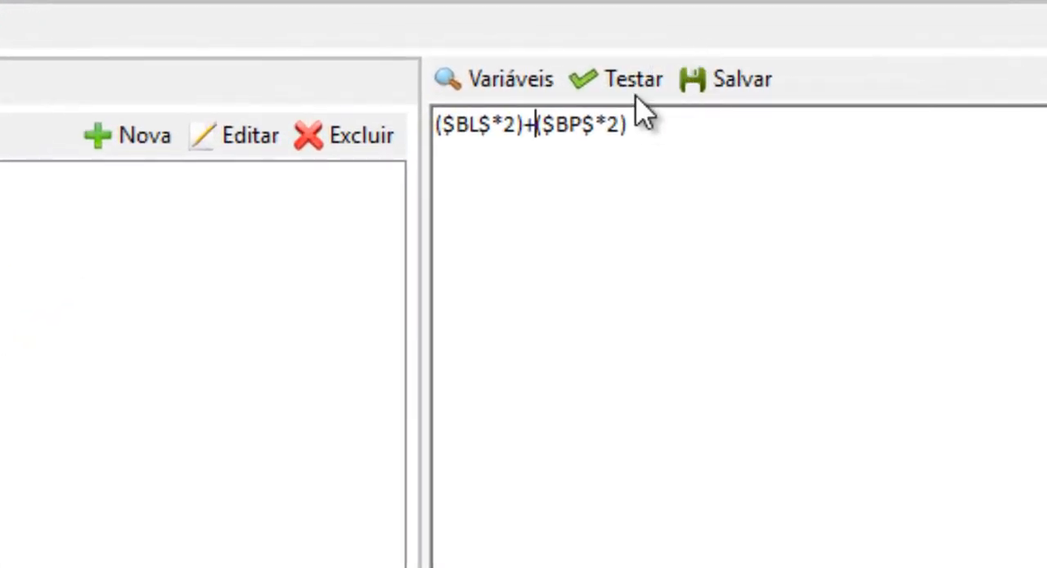
Test the edge band's quantity formula, save it, and confirm the child item.
left_click(628, 88)
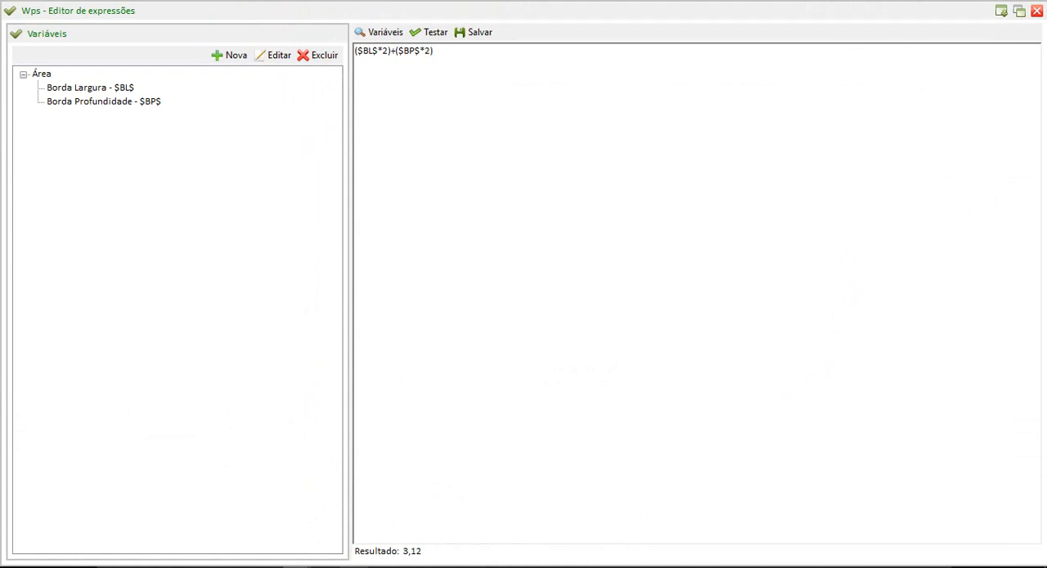
left_click(472, 32)
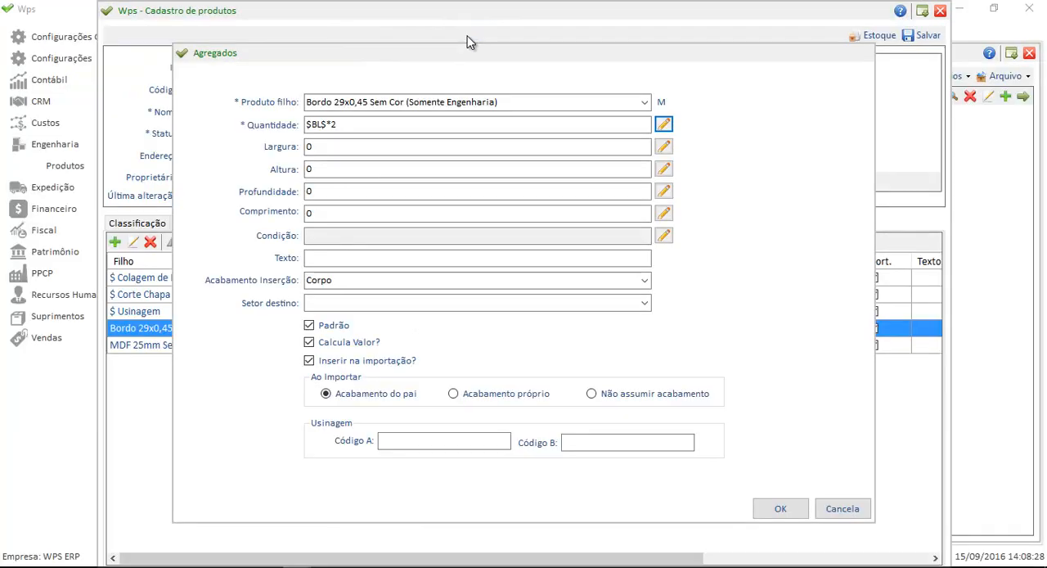
left_click(777, 510)
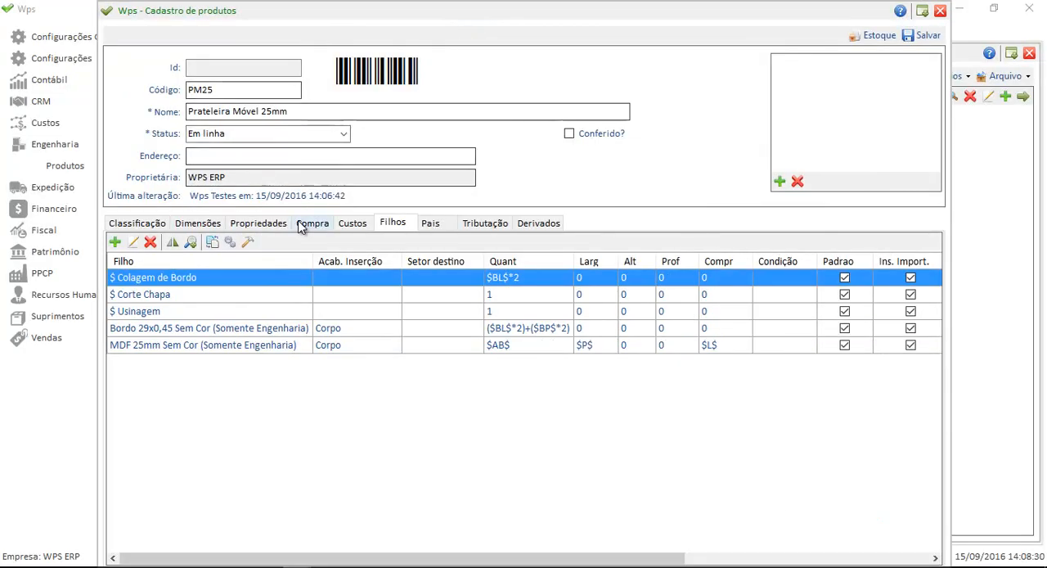
left_click(280, 224)
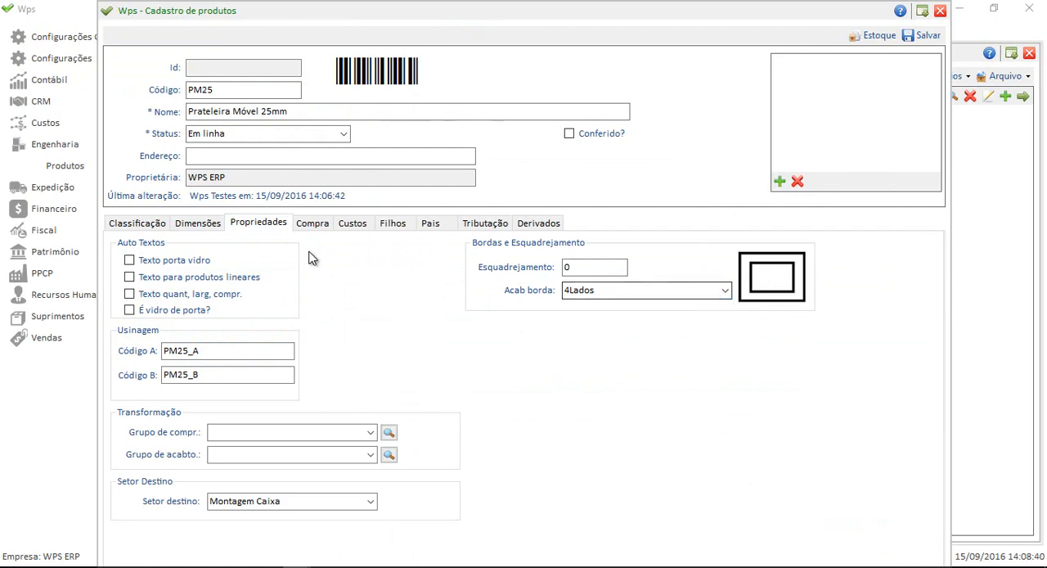
left_click(399, 228)
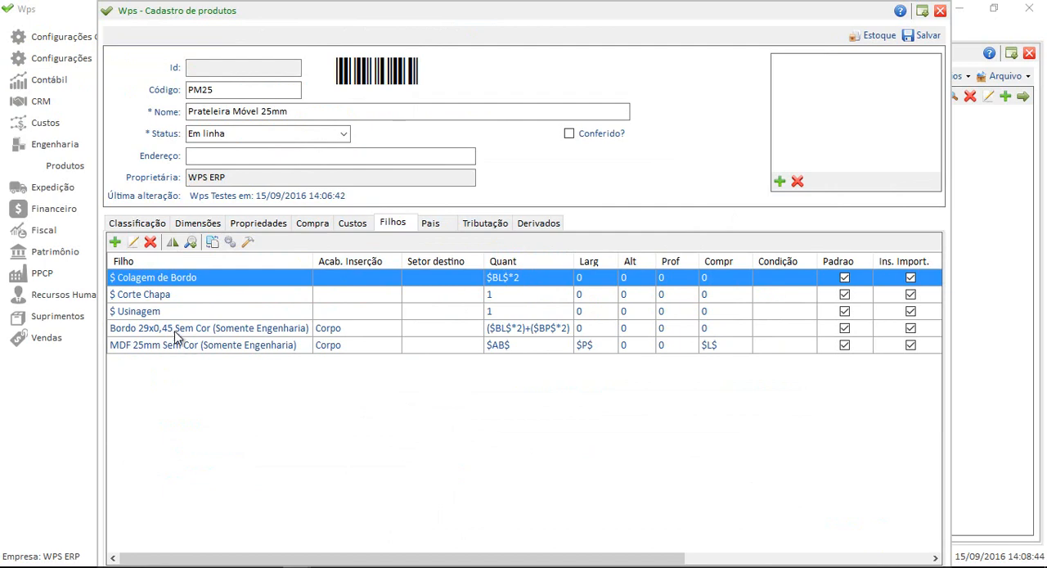
left_click(514, 331)
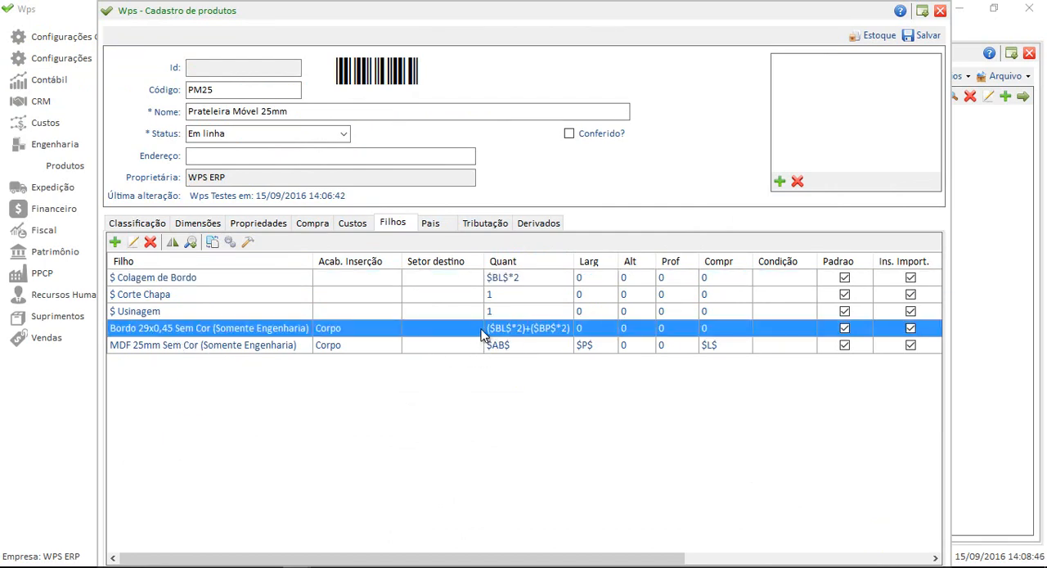
Extend the quantity formula of the $ Colagem de Bordo child item with +$BP$*2) using the Borda Profundidade variable.
left_click(152, 278)
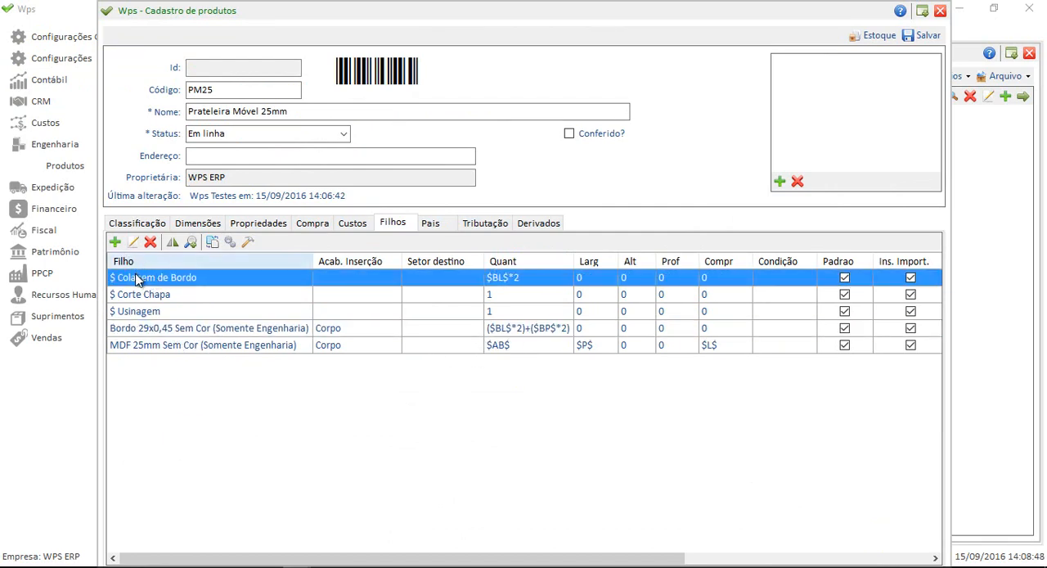
left_click(134, 242)
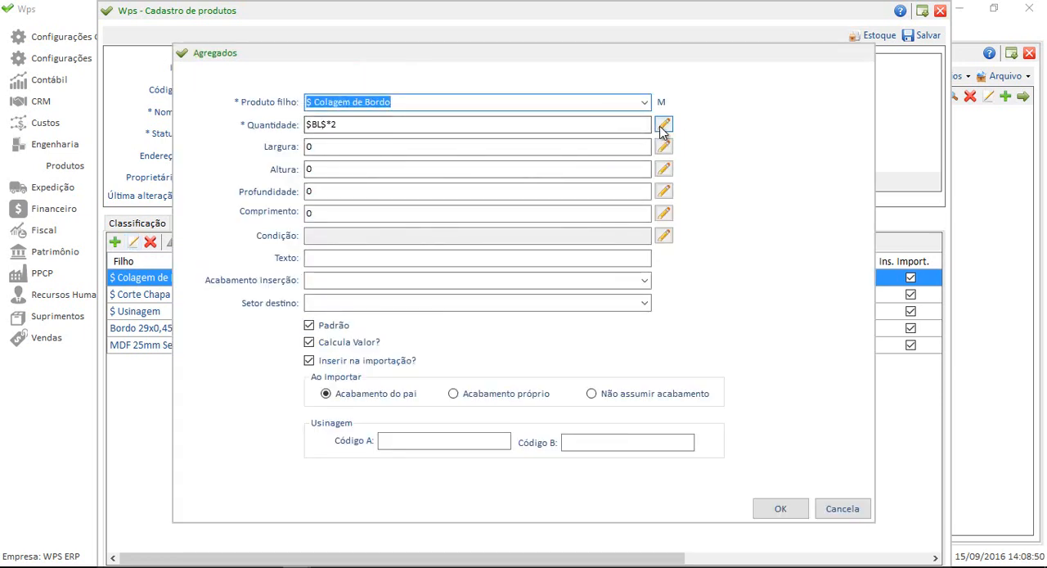
left_click(663, 124)
type("+")
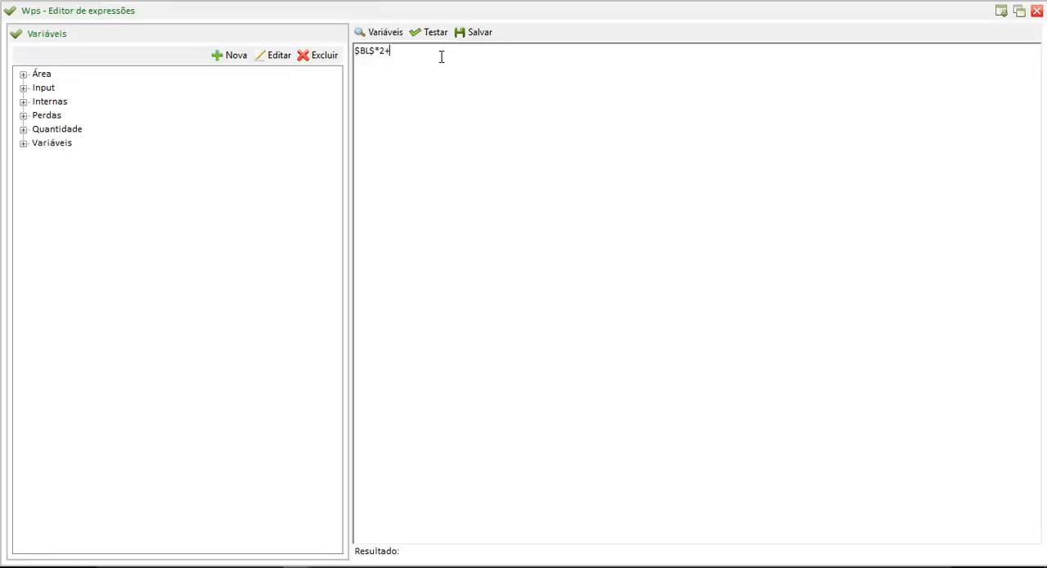
double_click(31, 73)
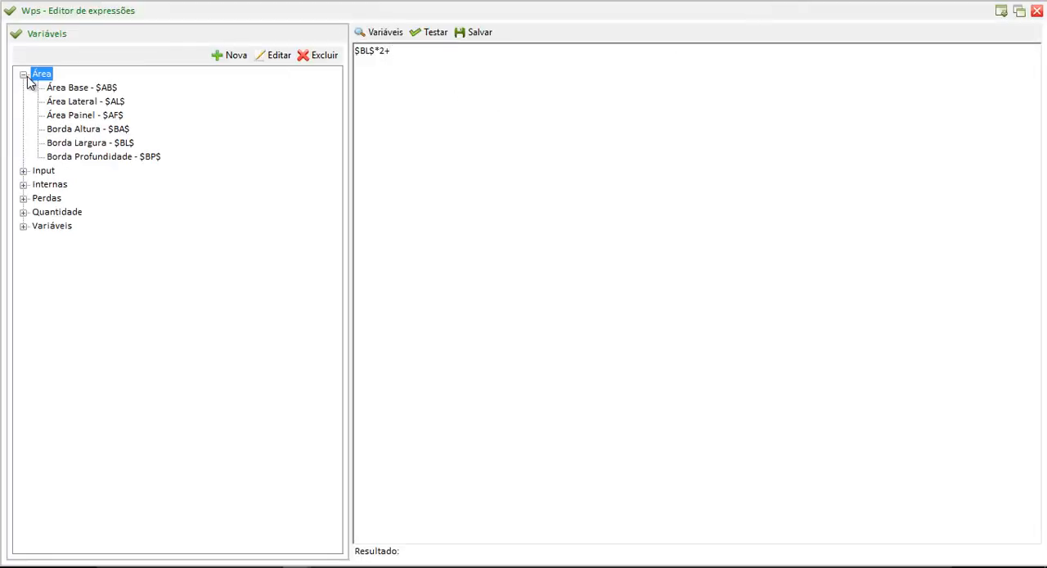
double_click(136, 157)
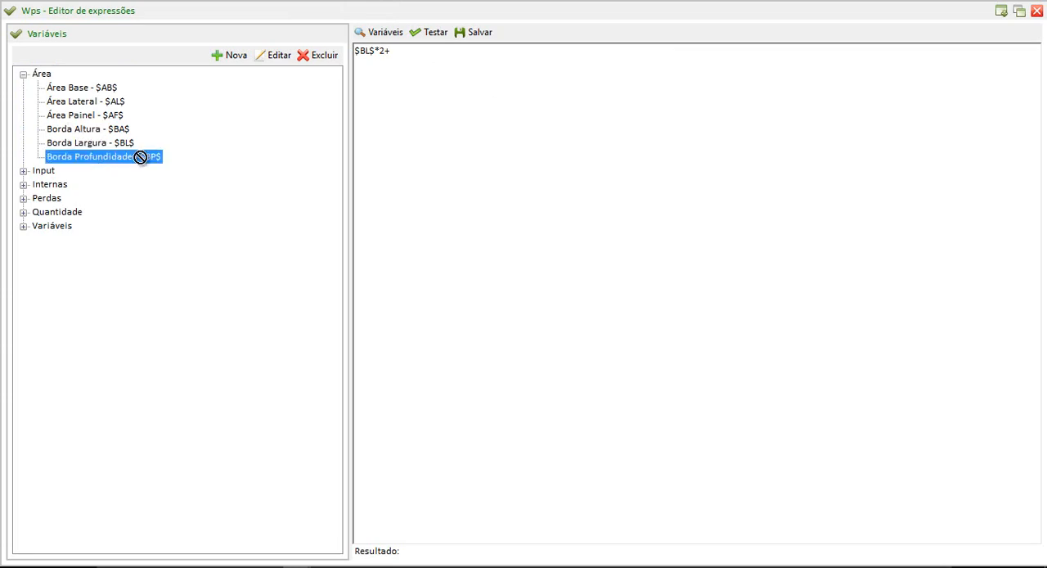
type("*2)")
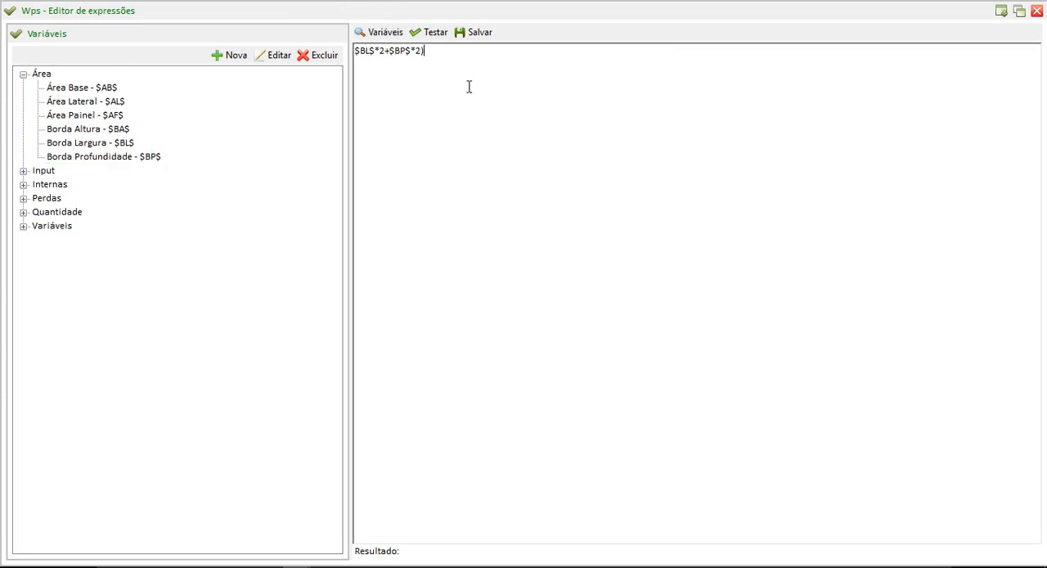
Complete the parentheses so the Colagem de Bordo formula reads ($BL$*2)+($BP$*2), test and save it, and confirm the child item.
key("Left")
key("Left")
key("Left")
key("Left")
type("(")
key("Left")
key("Left")
type(")")
key("Home")
type("(")
left_click(433, 33)
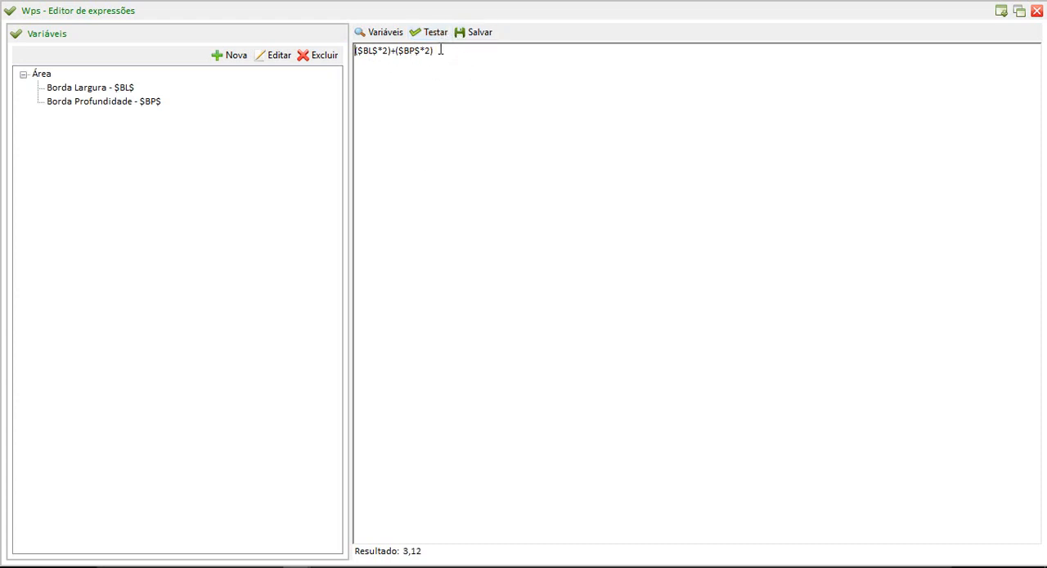
left_click(475, 33)
left_click(771, 506)
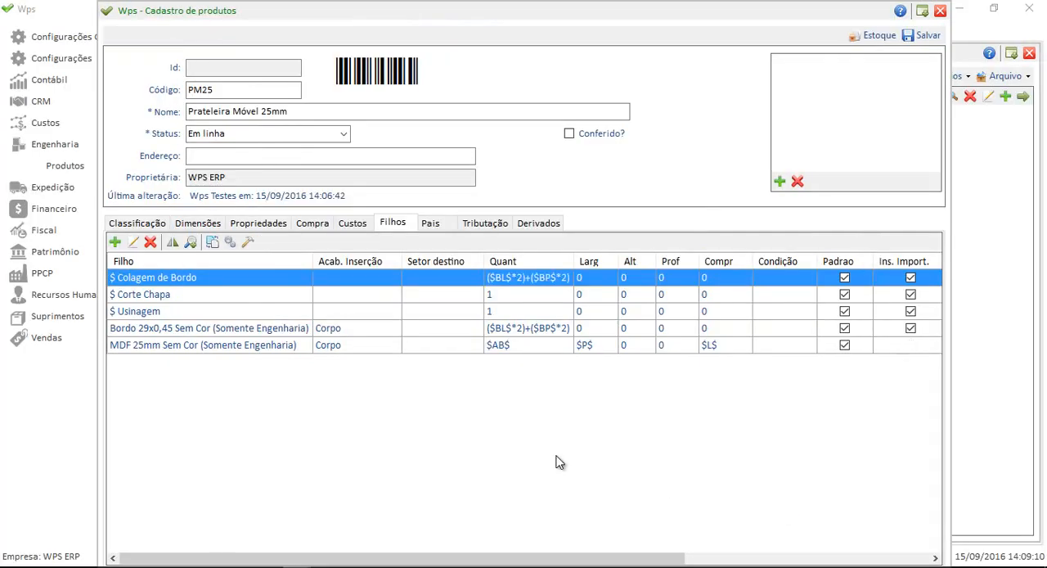
Check the clone's child items and save the Prateleira Móvel 25mm product record.
left_click(523, 328)
left_click(522, 314)
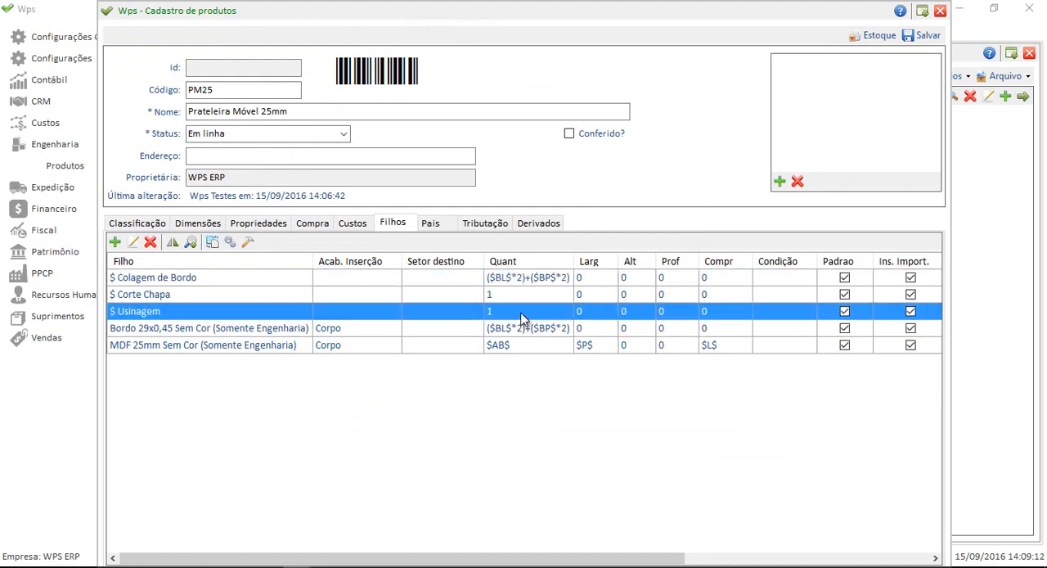
left_click(523, 298)
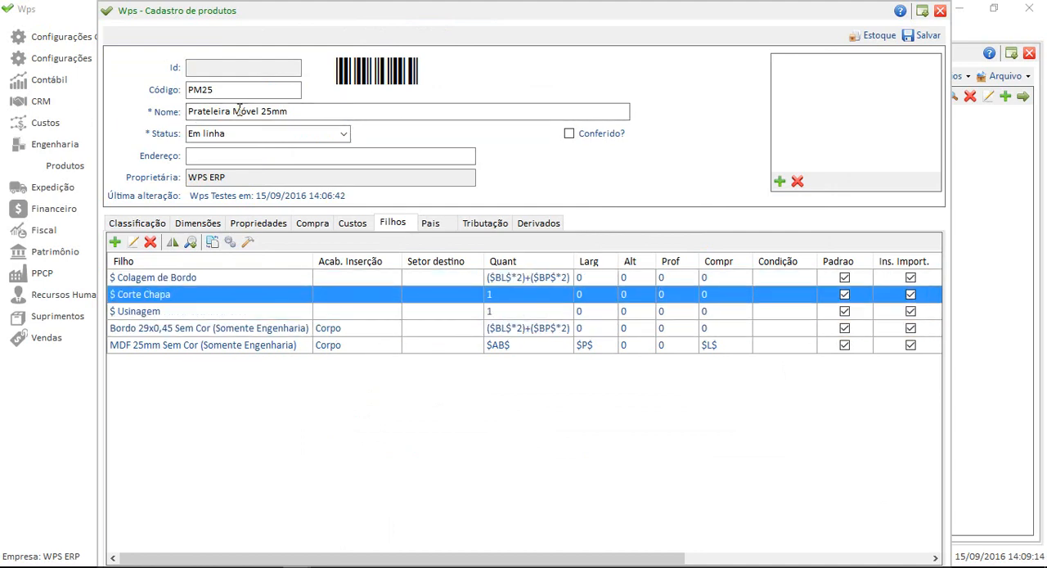
left_click(275, 347)
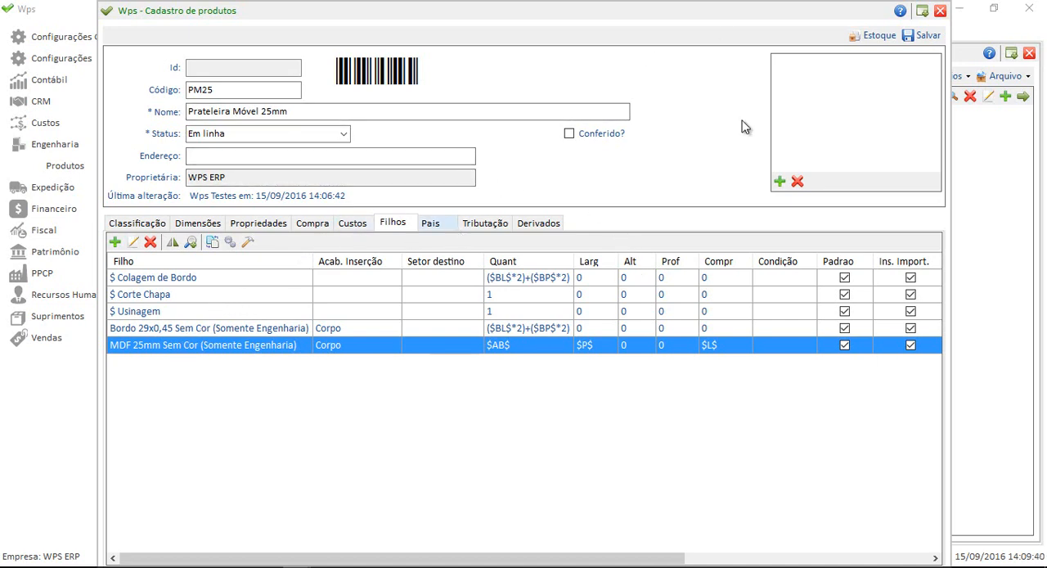
left_click(927, 35)
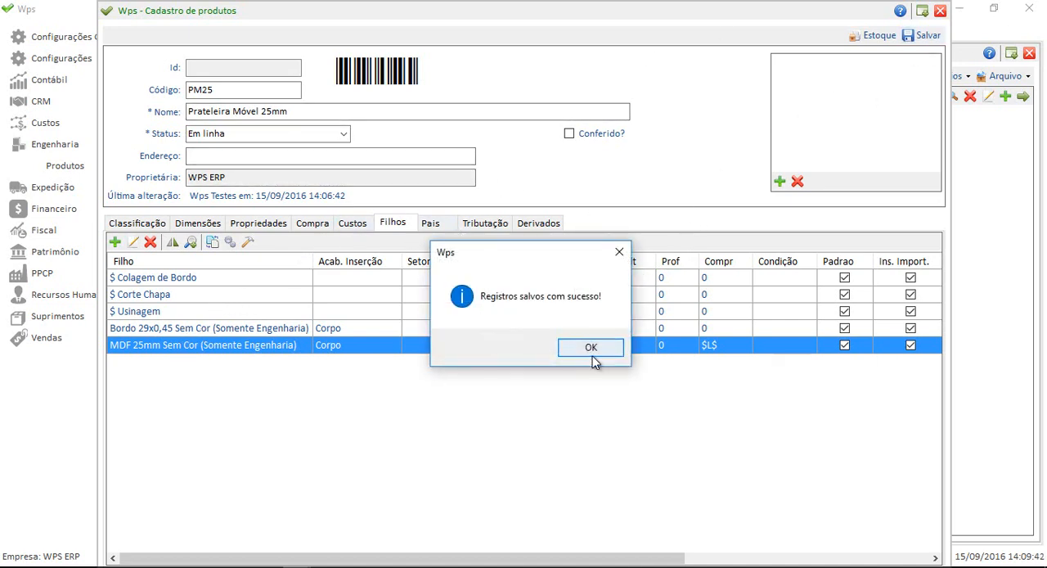
left_click(589, 346)
left_click_drag(564, 283, 550, 269)
left_click(550, 249)
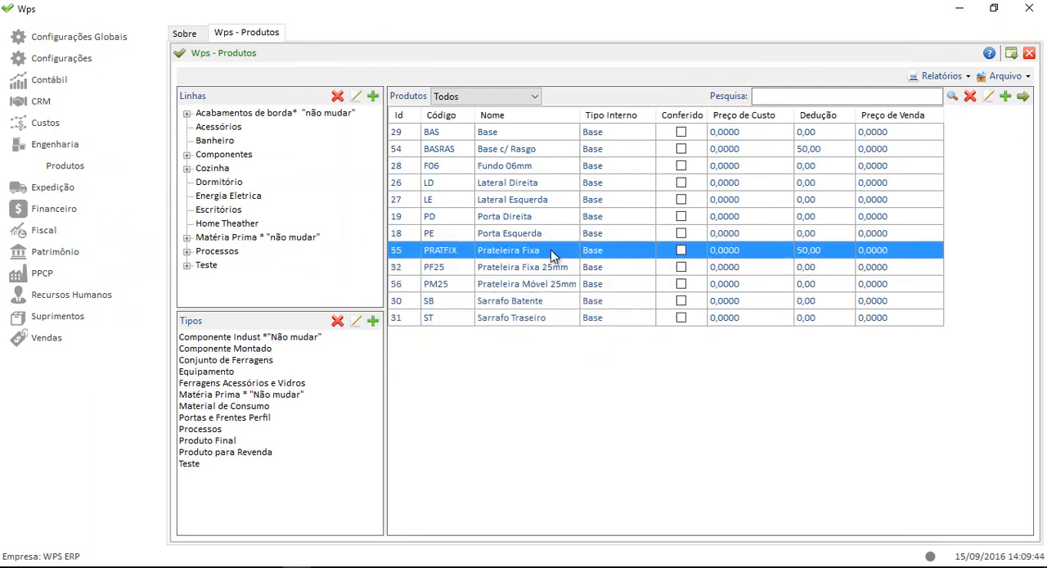
left_click(549, 271)
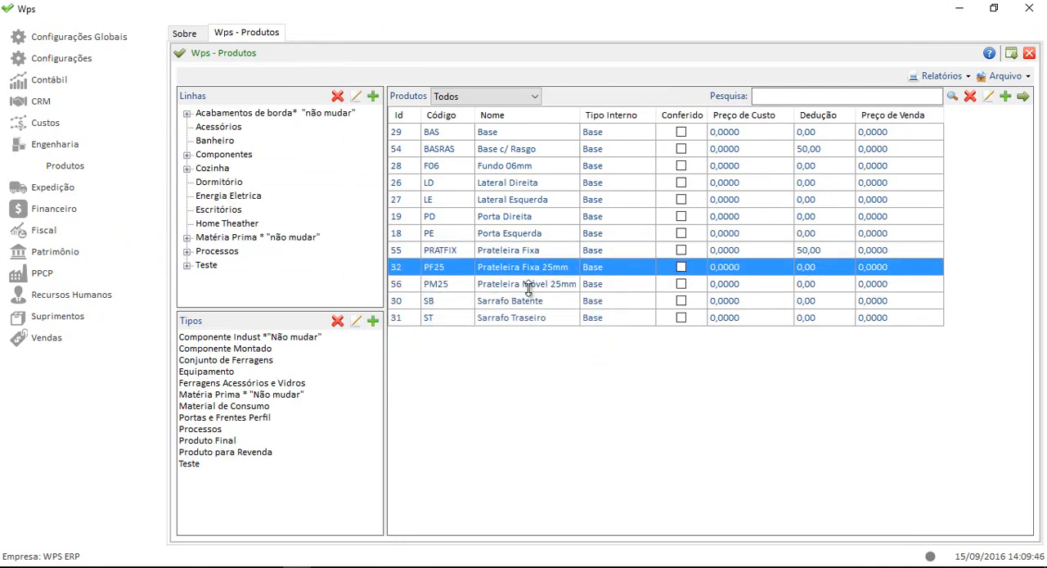
left_click(528, 285)
left_click(533, 252)
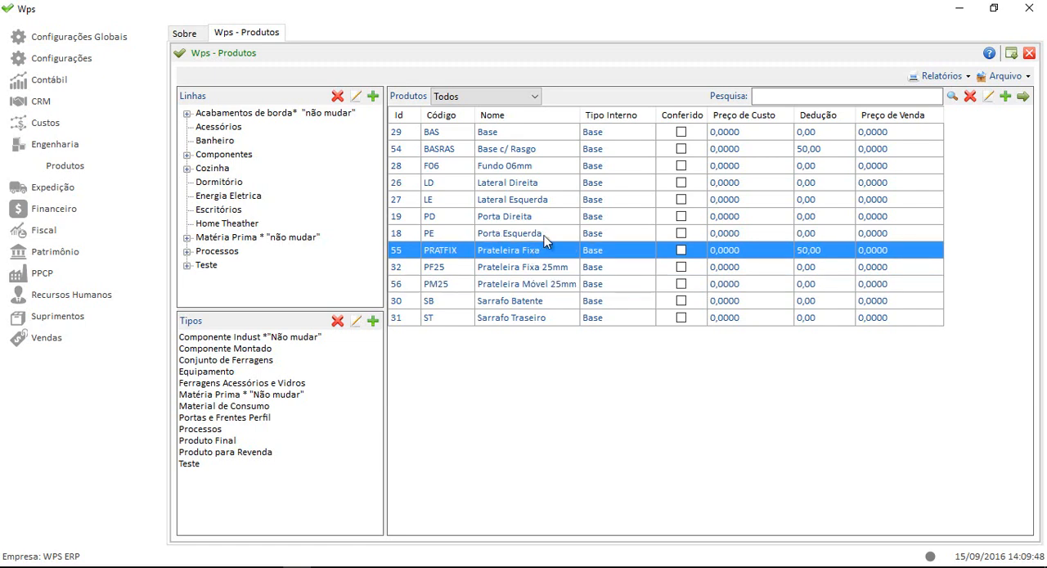